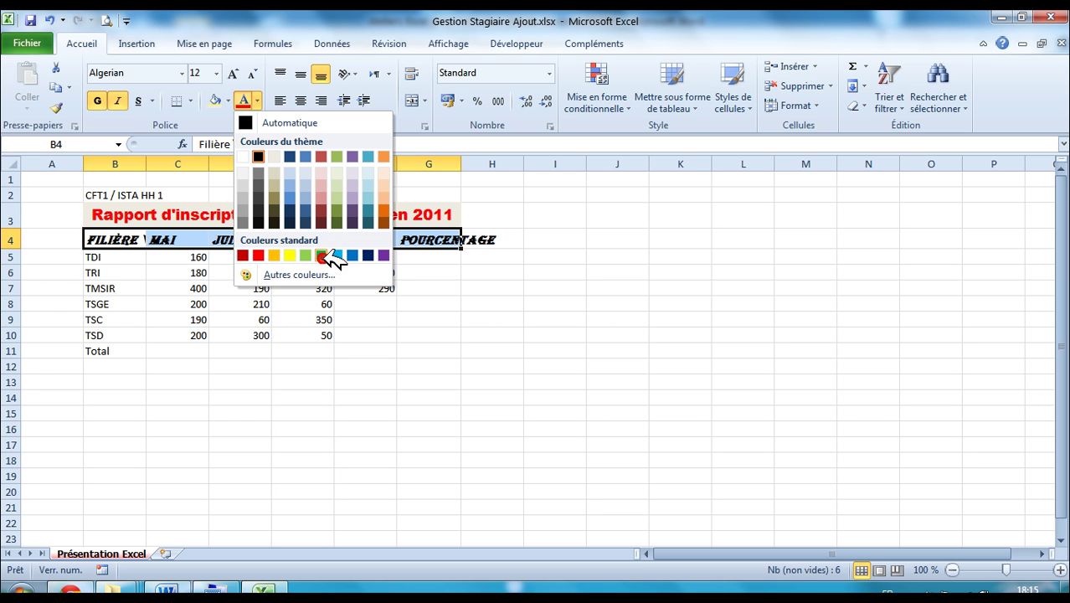
Step: Mark the fill colour instruction of item 3 in the Word exercise and fill cells B4:G4 with standard Orange in Excel
left_click(188, 588)
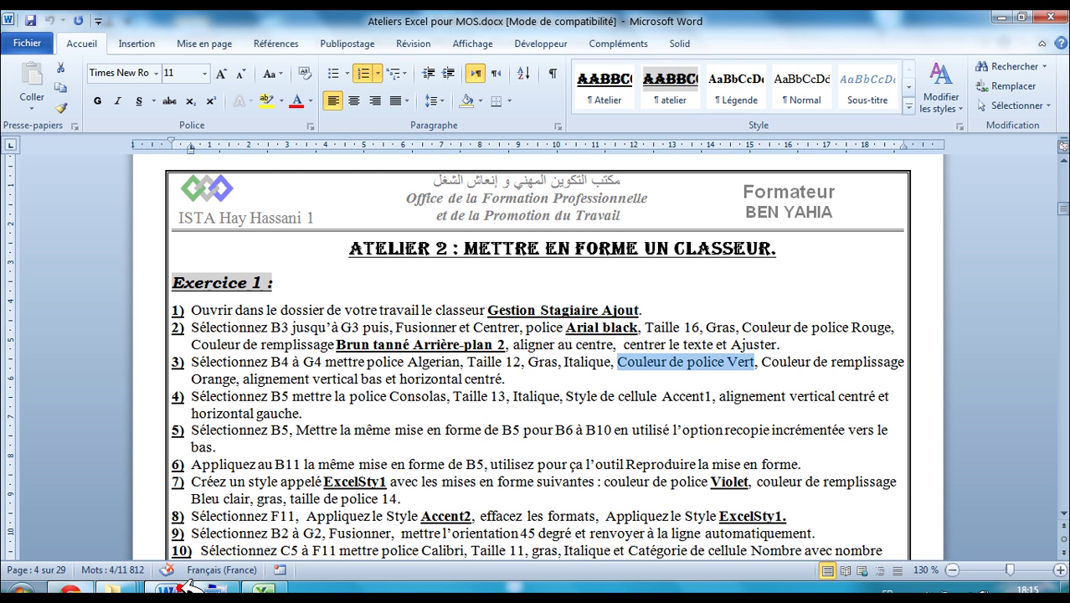
left_click_drag(762, 361, 243, 378)
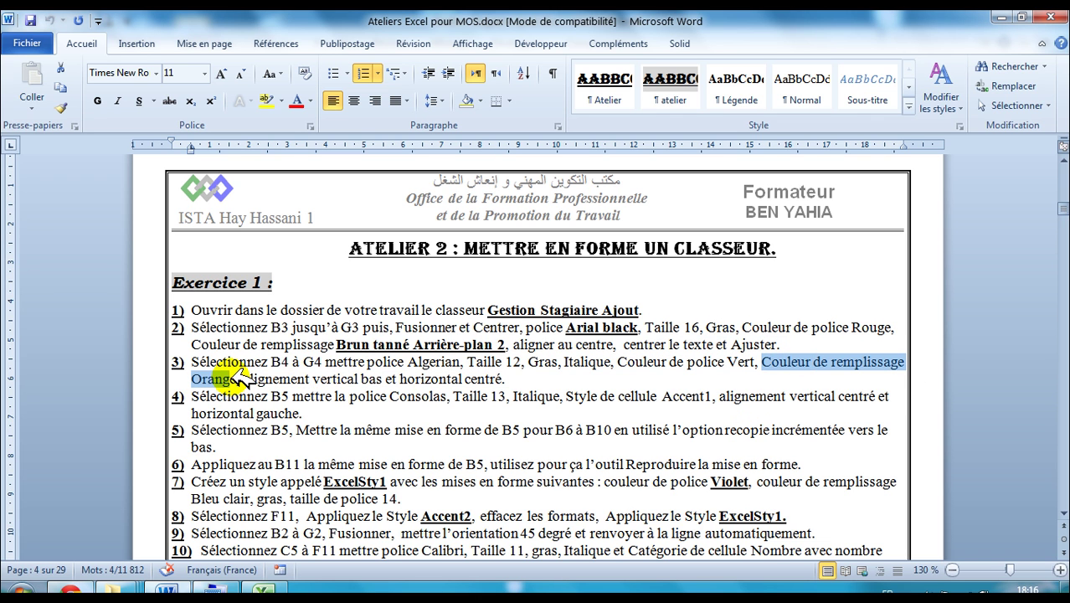
left_click(262, 591)
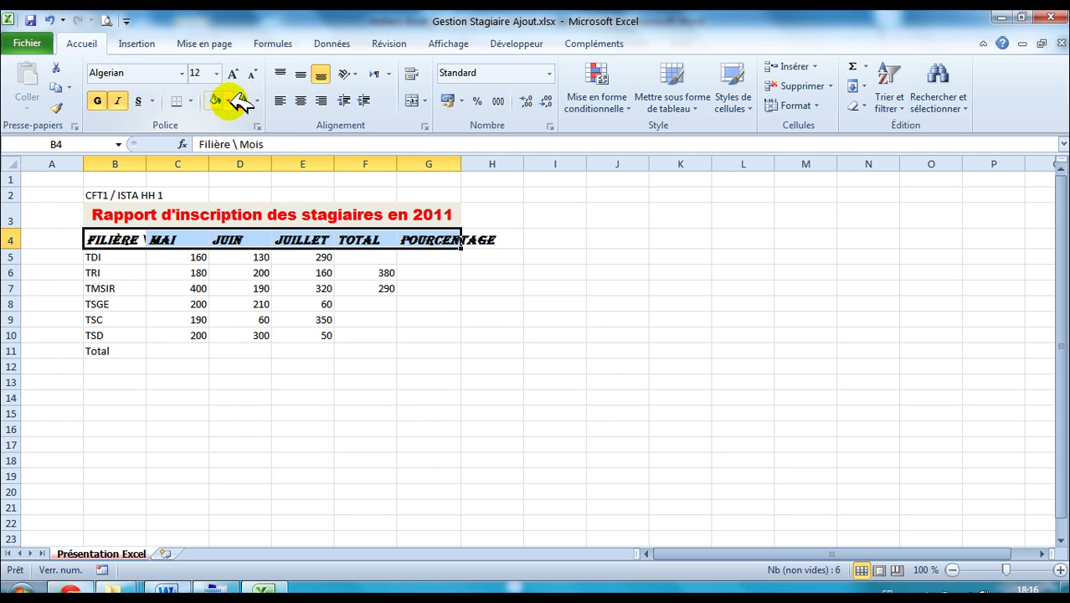
left_click(227, 101)
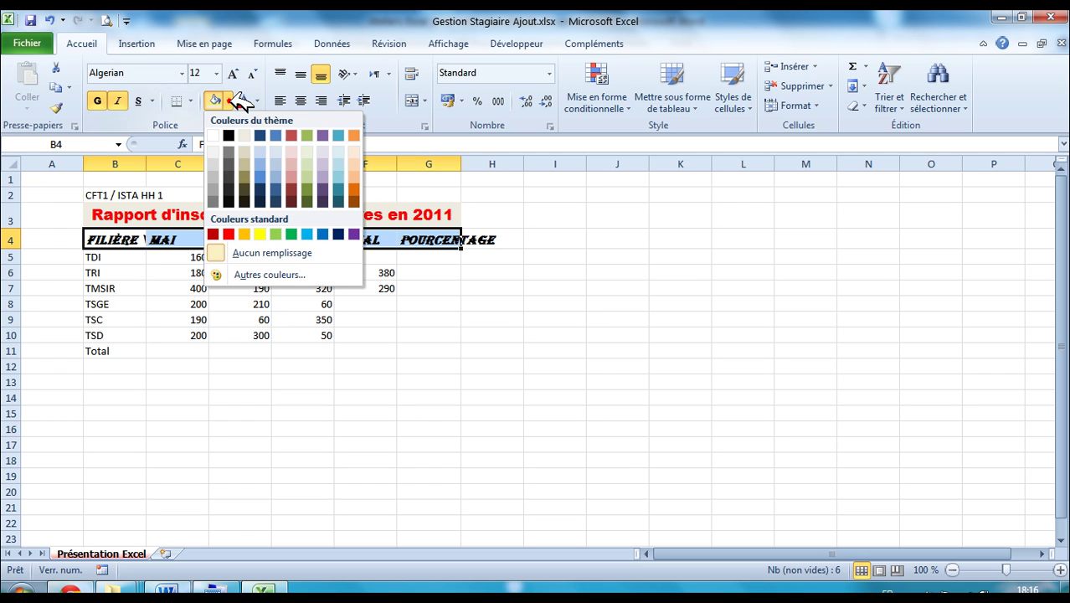
left_click(246, 233)
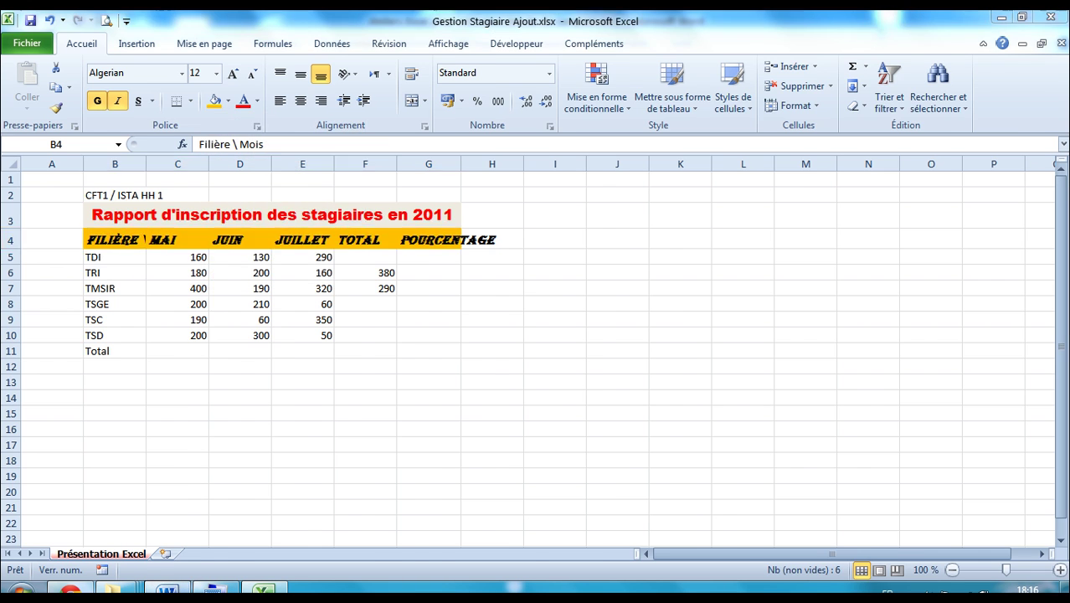
Step: Mark the vertical alignment instruction in the Word exercise and set the vertical alignment of B4:G4 to Bas in Excel
left_click(165, 591)
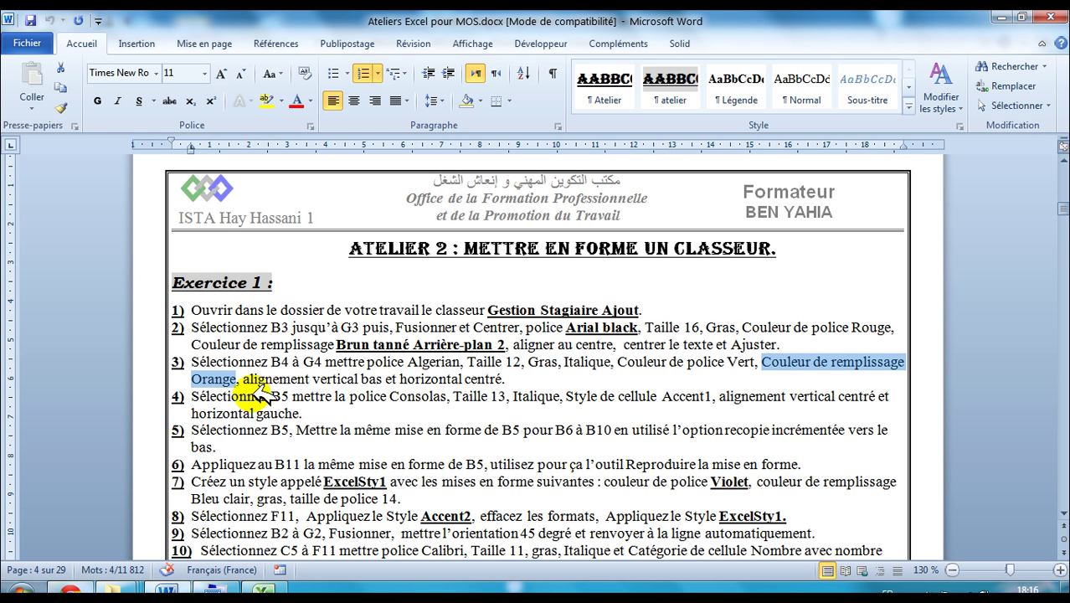
left_click_drag(245, 378, 384, 378)
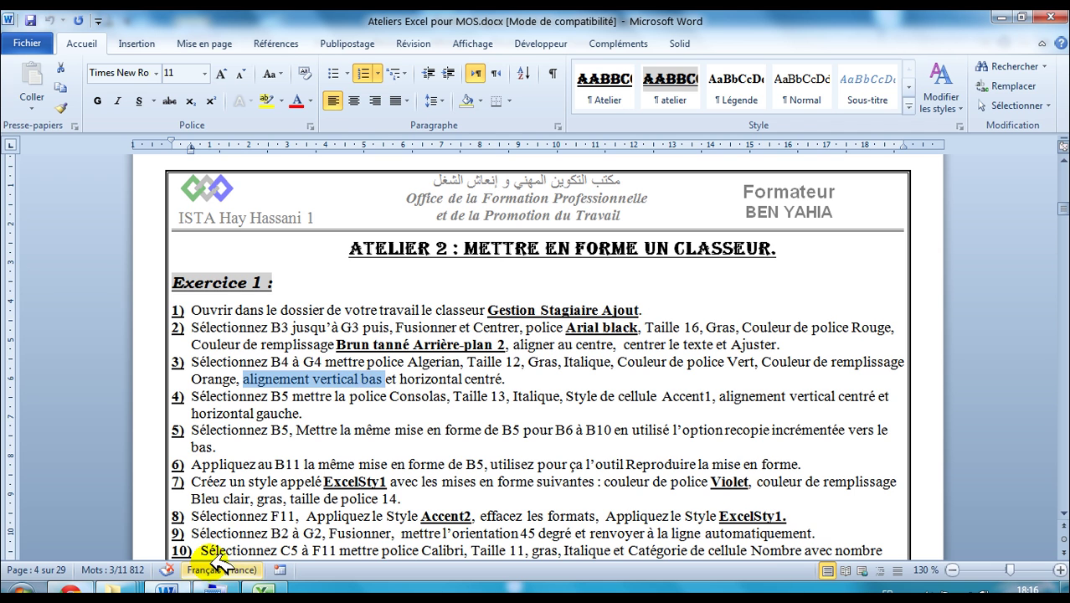
left_click(262, 591)
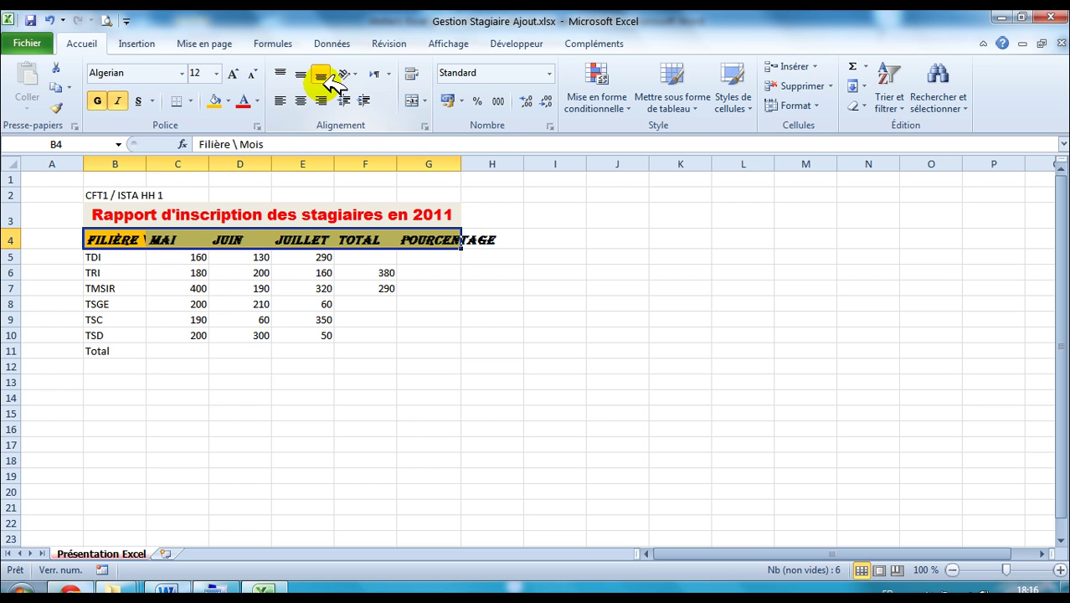
left_click(425, 124)
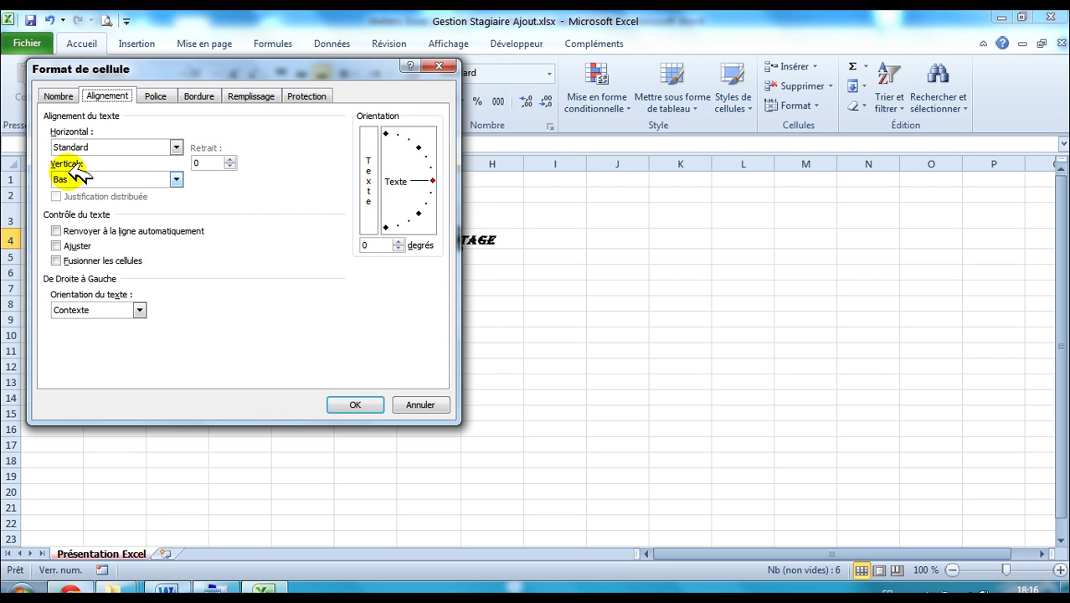
left_click(80, 178)
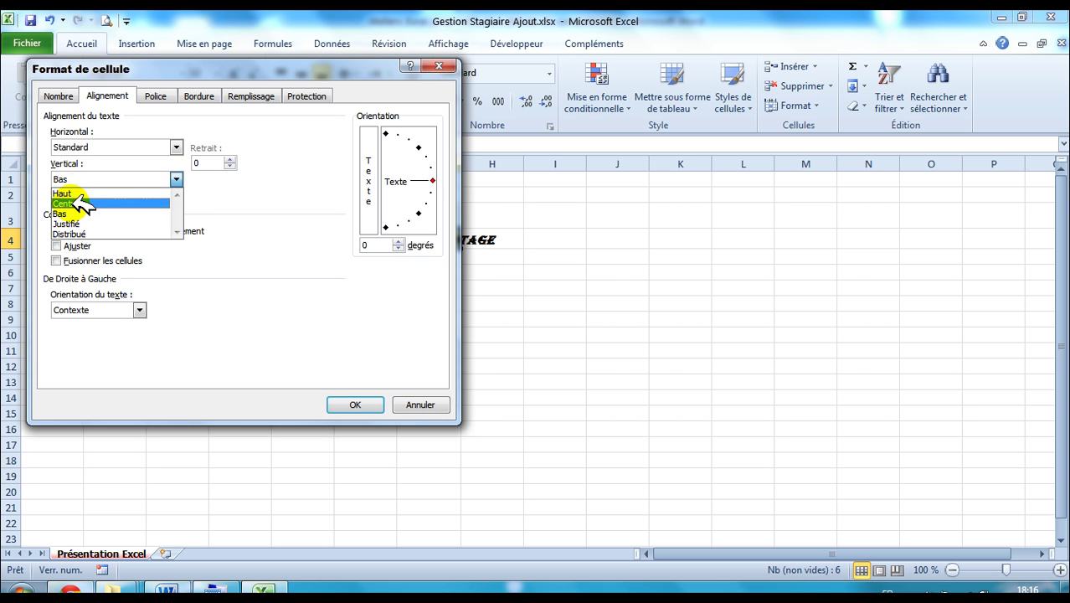
left_click(76, 213)
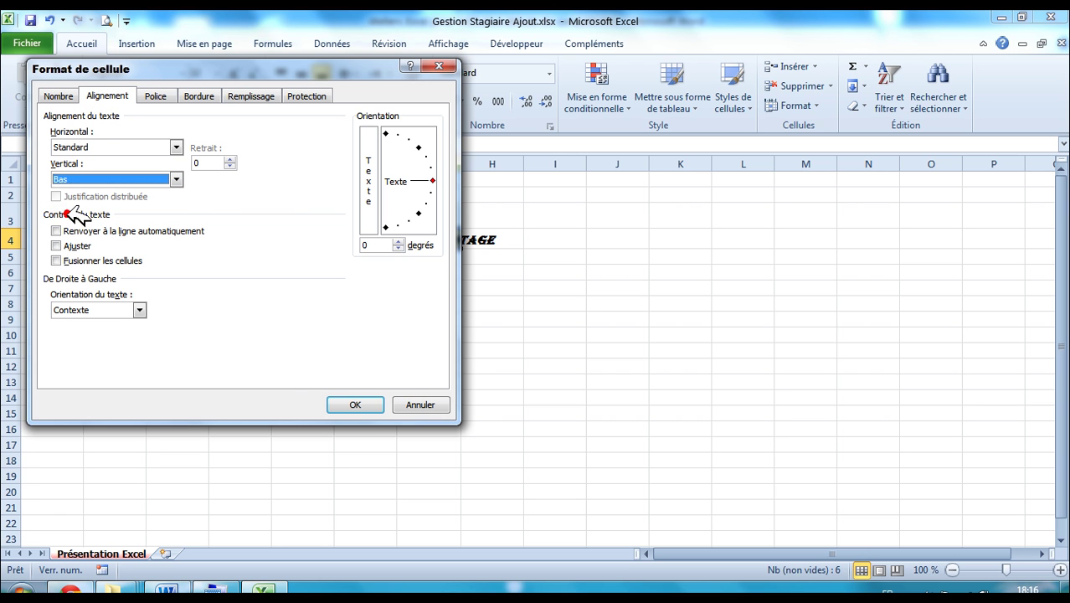
left_click(355, 404)
Step: Mark the horizontal alignment instruction in the Word exercise and set the horizontal alignment of B4:G4 to Centré in Excel
left_click(167, 591)
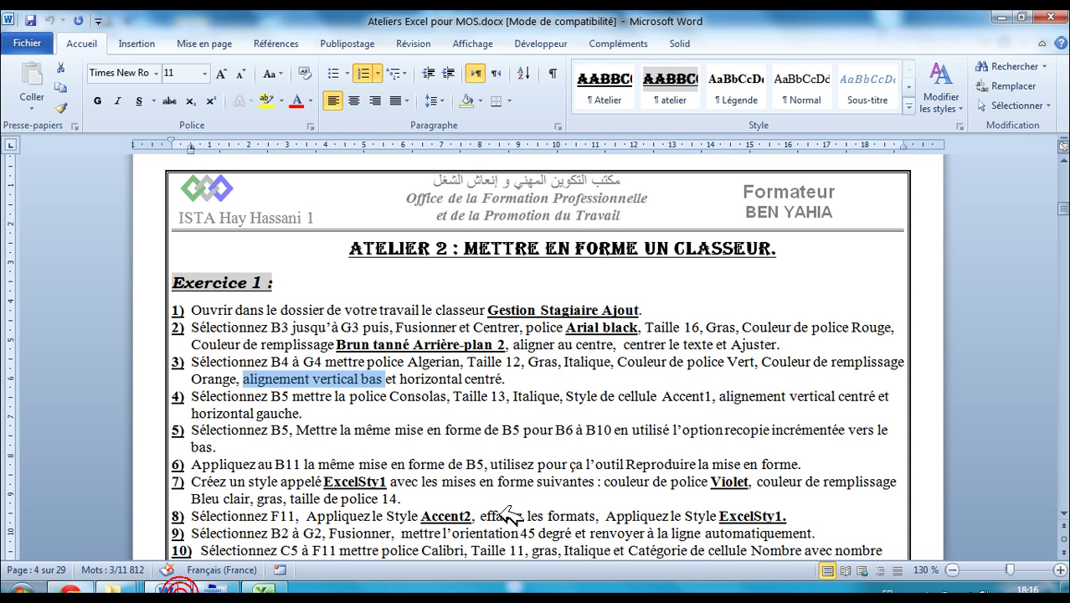
left_click_drag(400, 379, 494, 377)
left_click(262, 591)
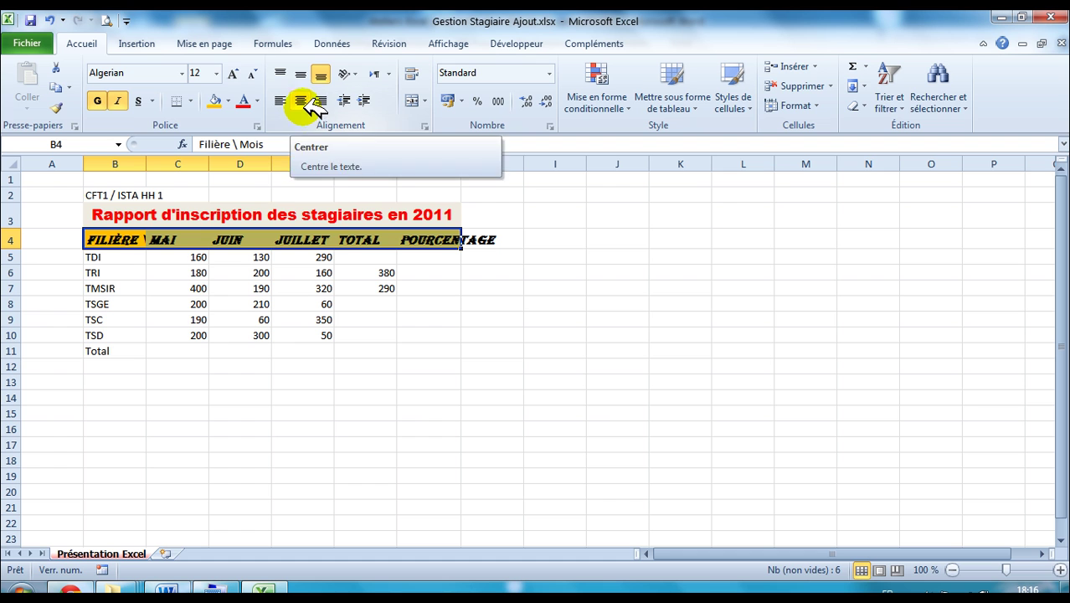
left_click(409, 125)
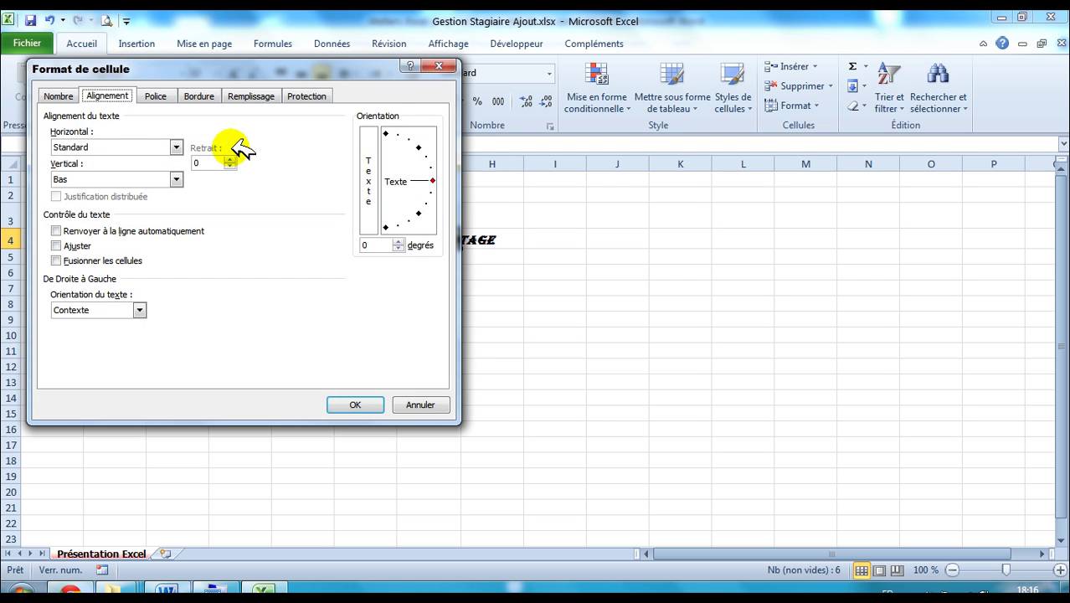
left_click(107, 145)
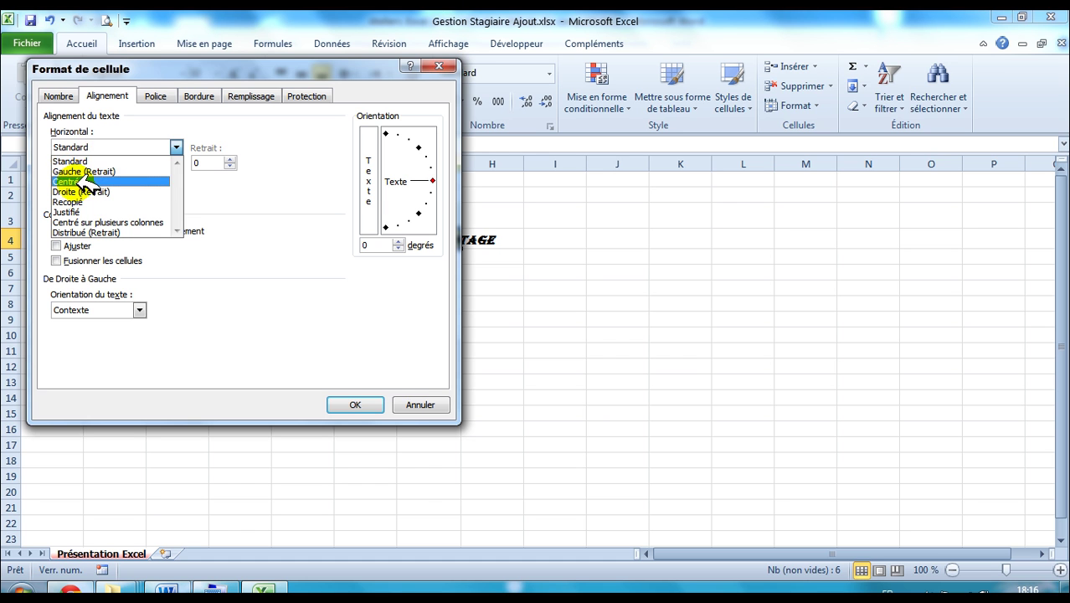
left_click(86, 182)
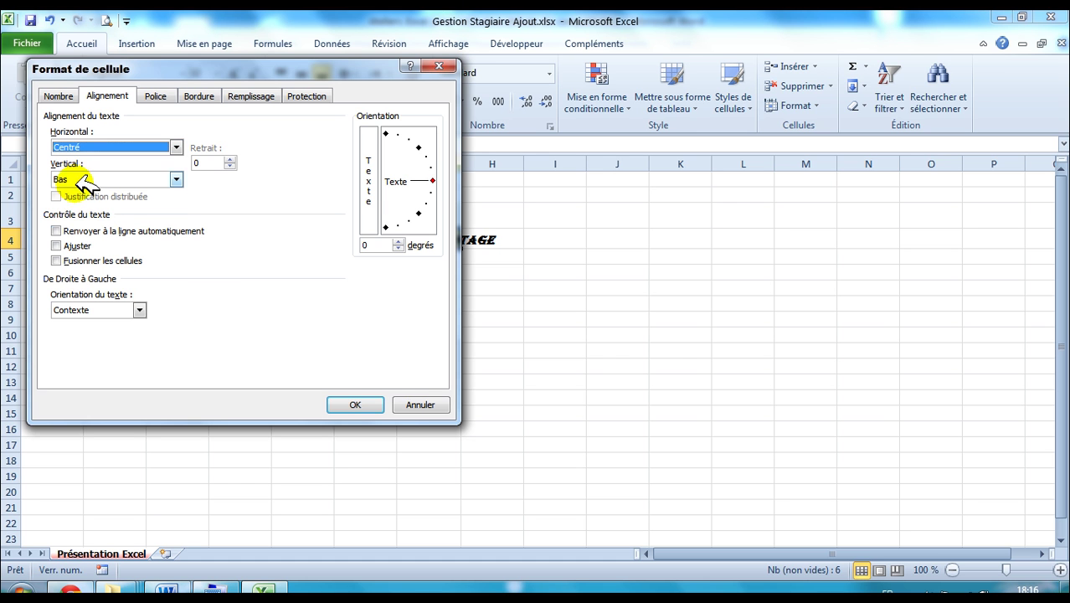
left_click(353, 404)
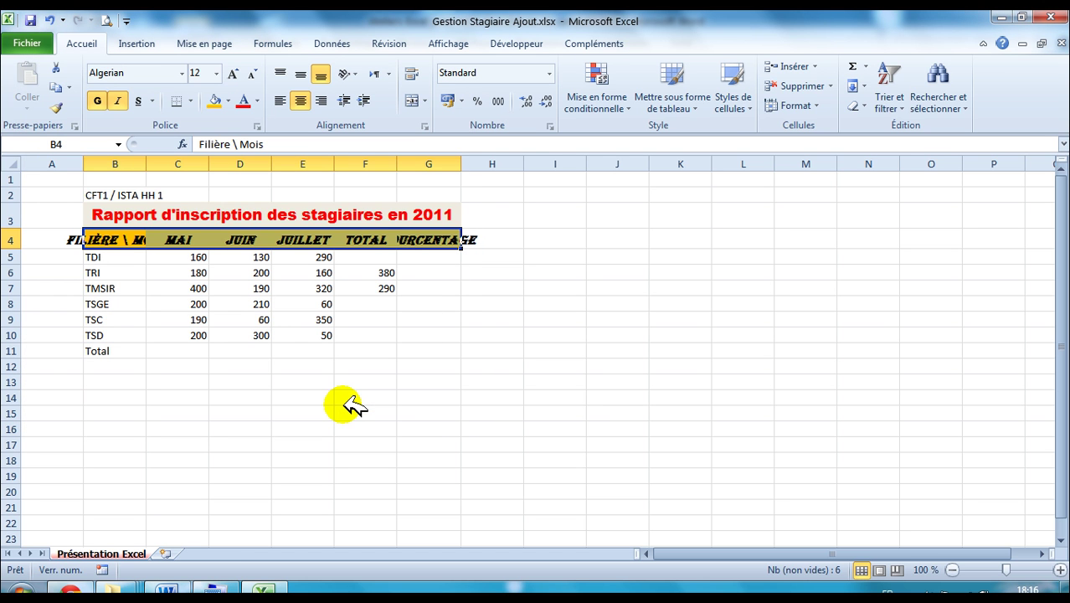
Step: Mark the font instruction of item 4 in the Word exercise and set the font of cell B5 to Consolas in Excel
left_click(165, 591)
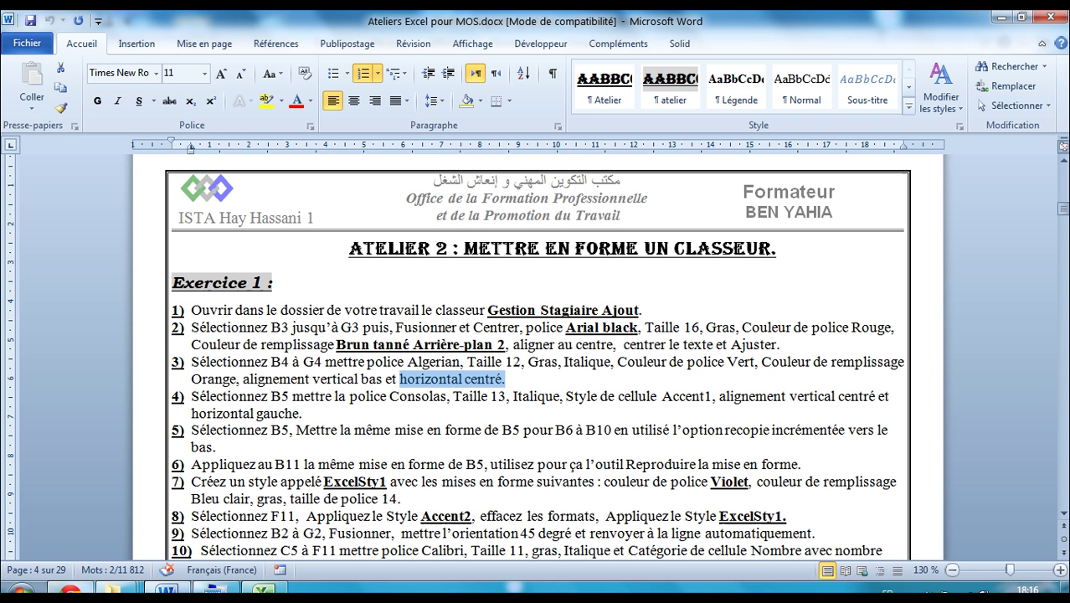
left_click_drag(191, 395, 452, 387)
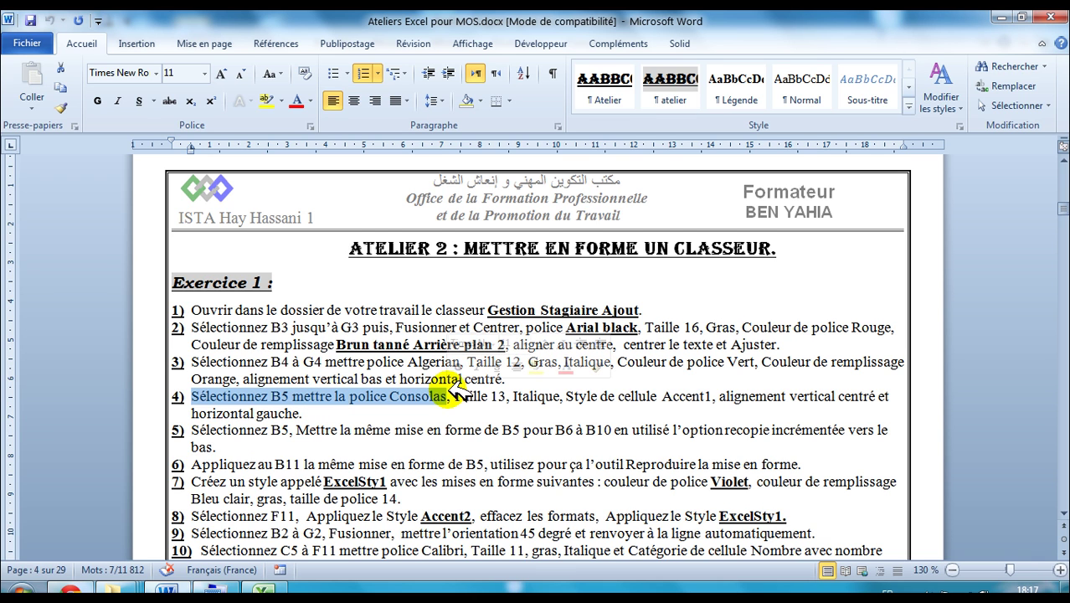
left_click(262, 591)
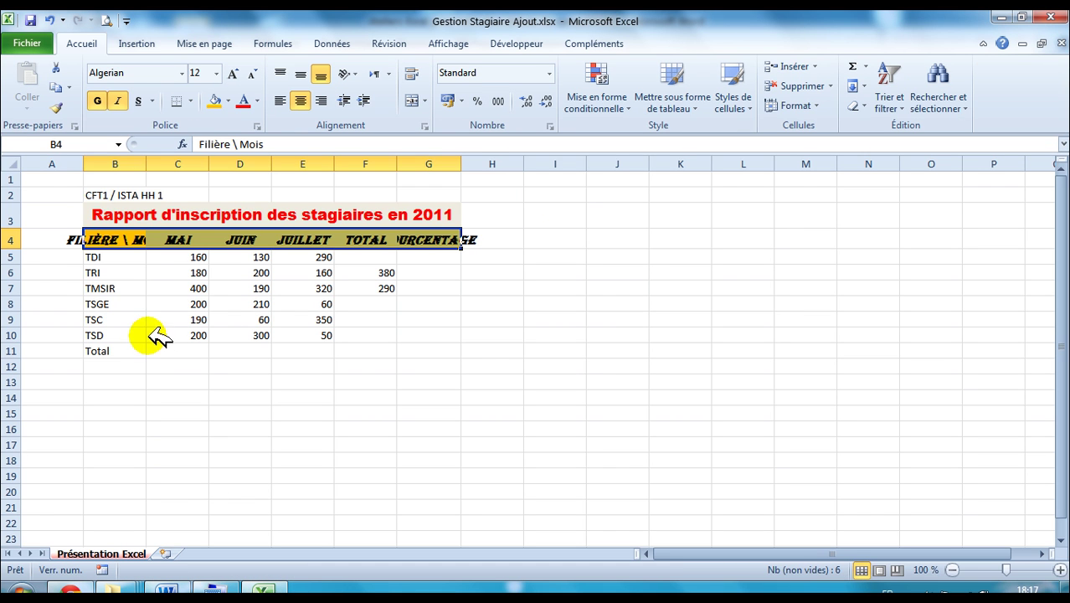
left_click(72, 142)
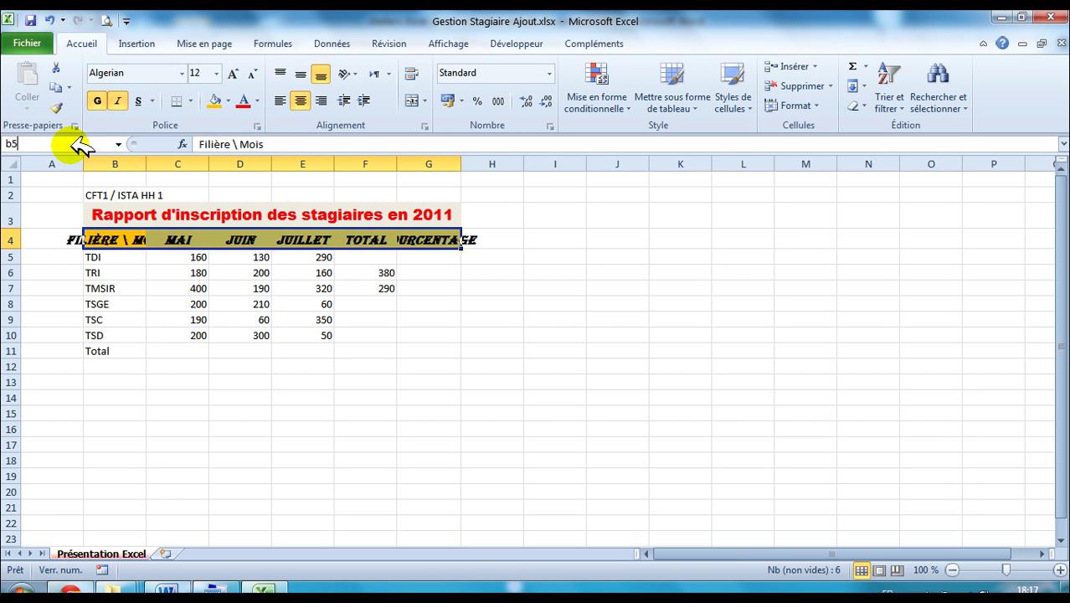
type("b5")
key("Return")
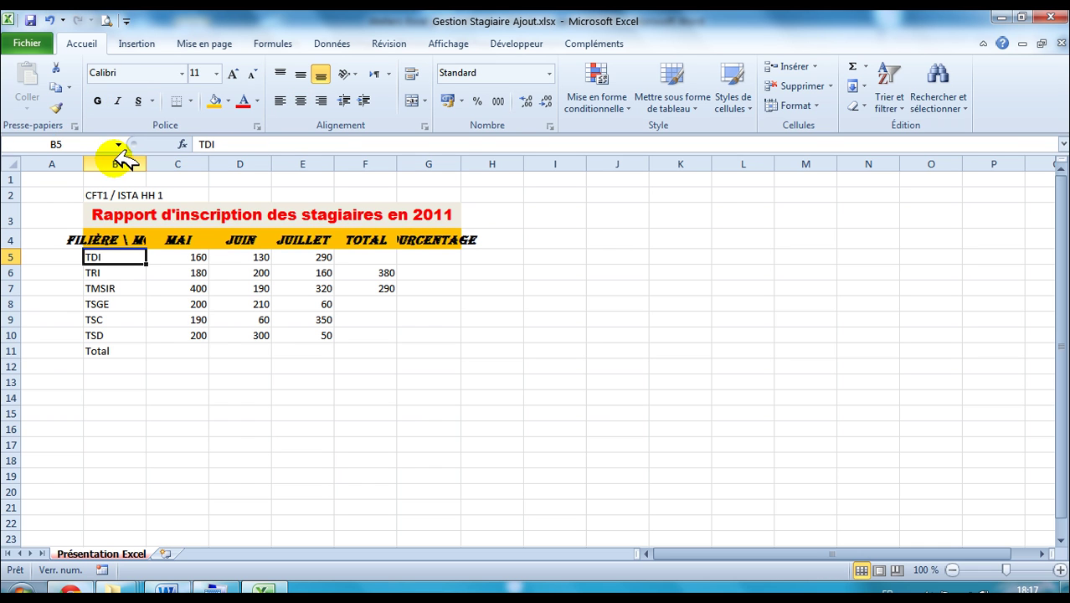
left_click(184, 73)
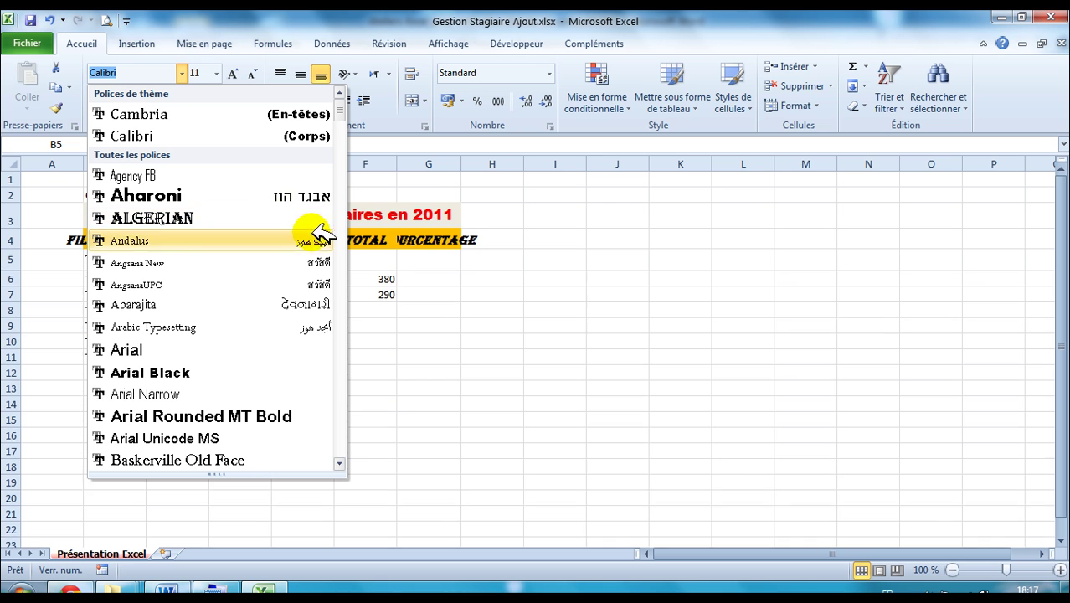
left_click(339, 463)
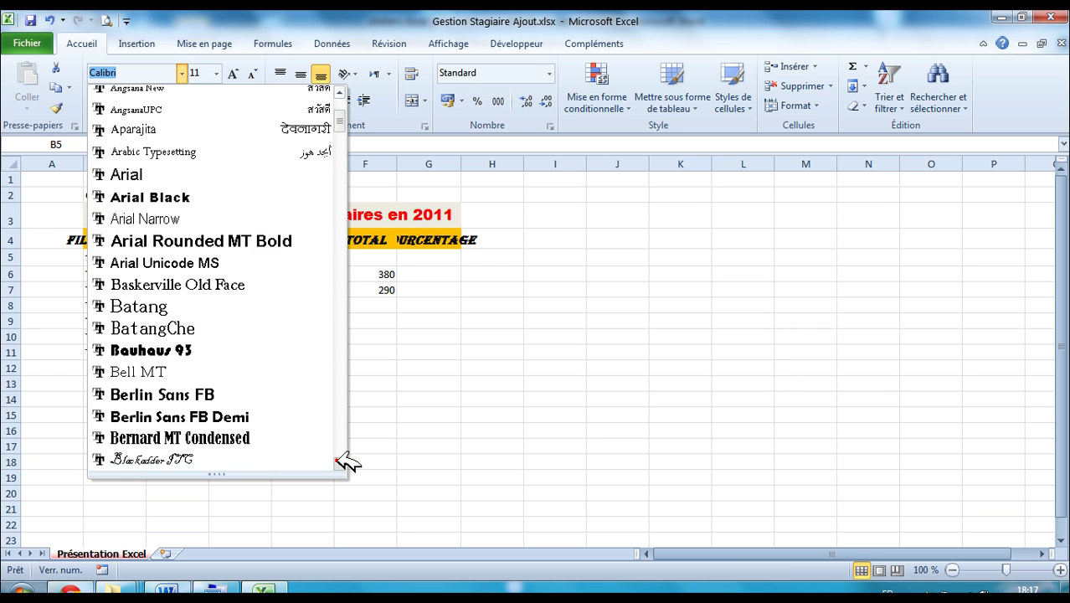
left_click(339, 463)
left_click(339, 463)
left_click(339, 463)
left_click(339, 463)
left_click(339, 463)
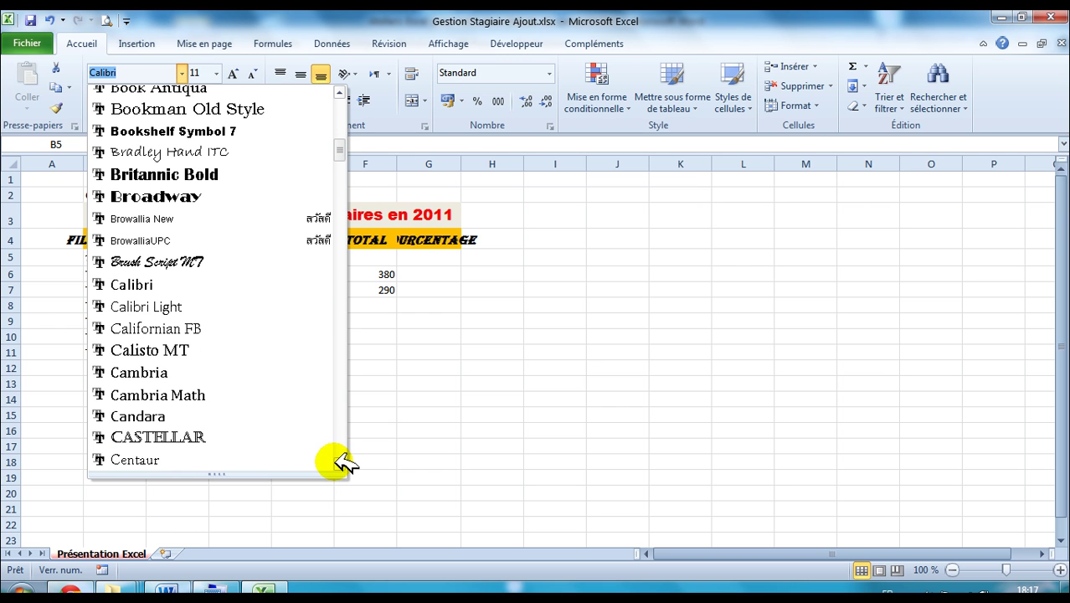
left_click(339, 463)
left_click(339, 463)
left_click(339, 463)
left_click(339, 463)
left_click(339, 463)
left_click(339, 463)
left_click(339, 463)
left_click(339, 463)
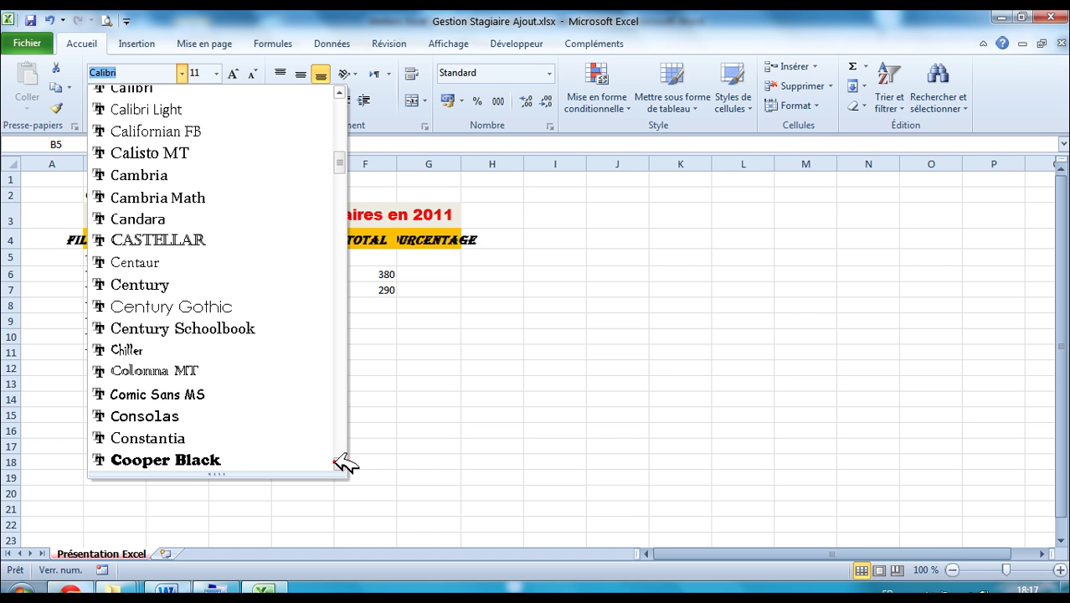
left_click(224, 416)
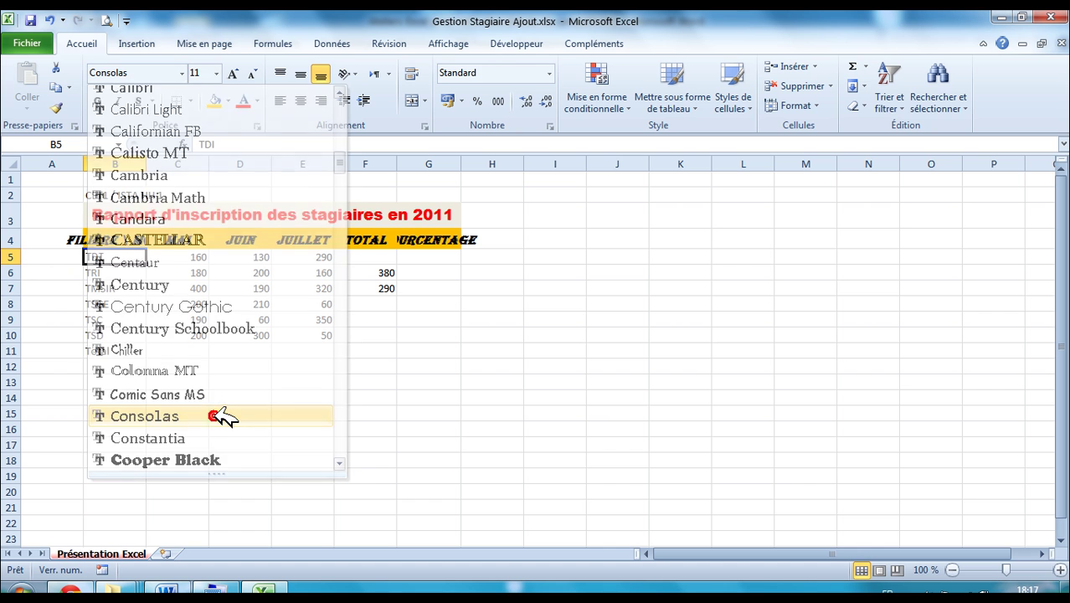
Step: Mark the size instruction of item 4 in the Word exercise and set the font size of cell B5 to 13 in Excel
key("alt+Tab")
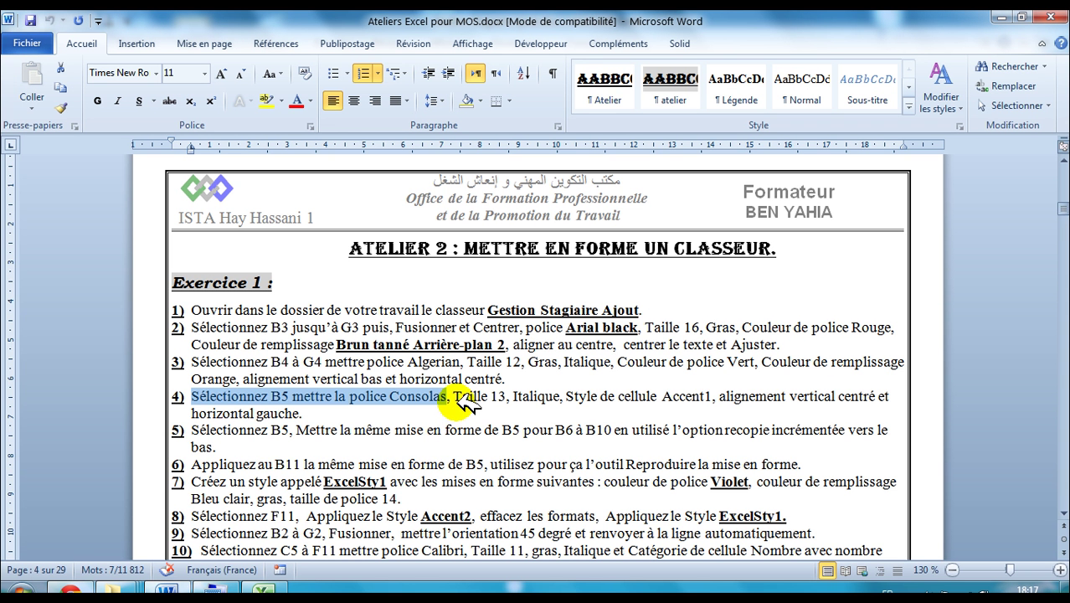
left_click_drag(453, 397, 506, 397)
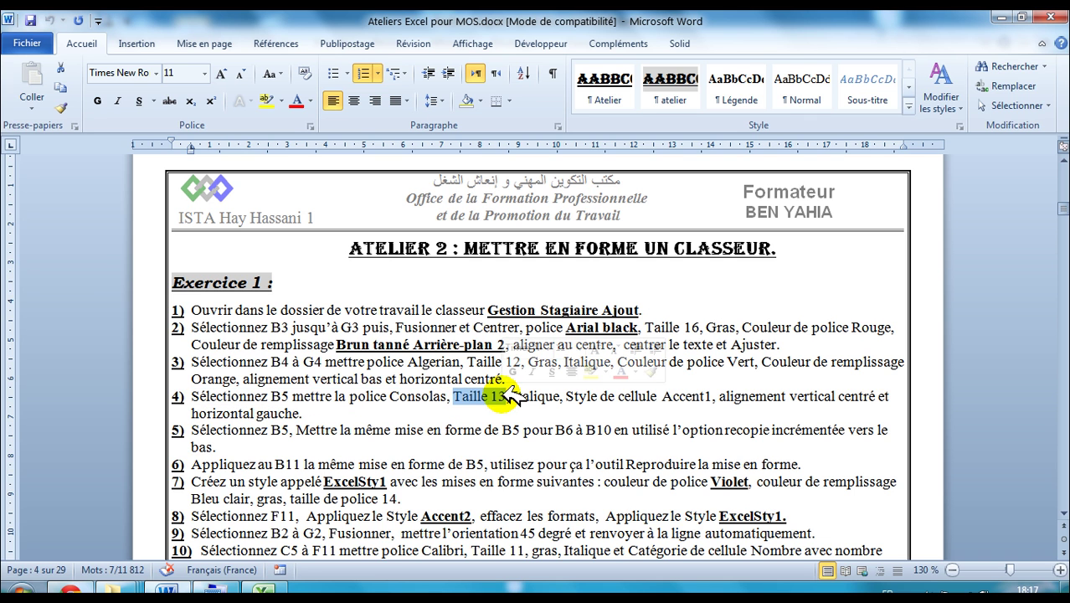
key("alt+Tab")
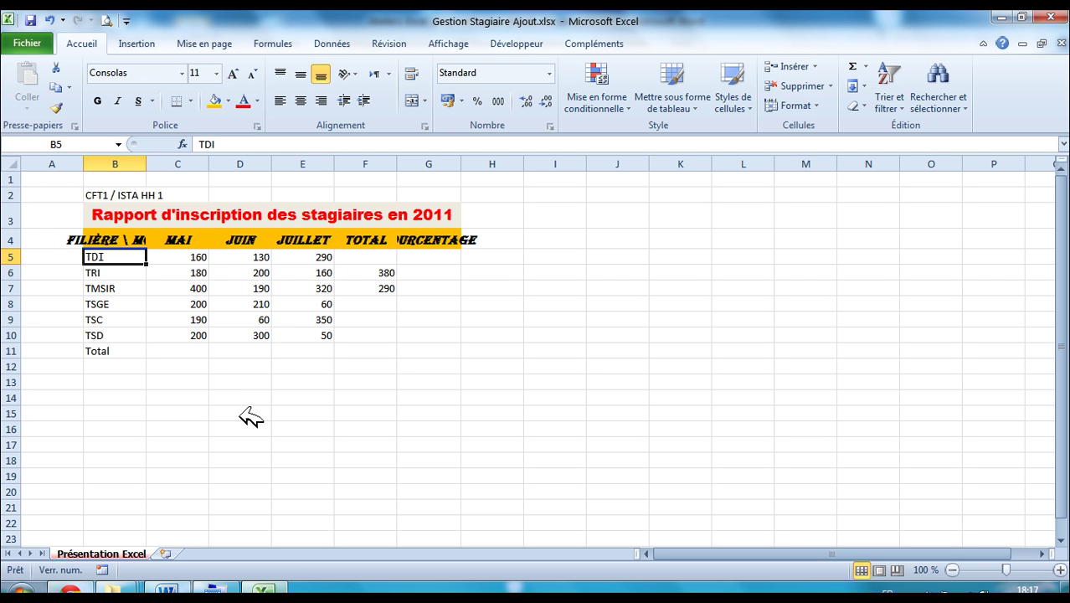
left_click(218, 74)
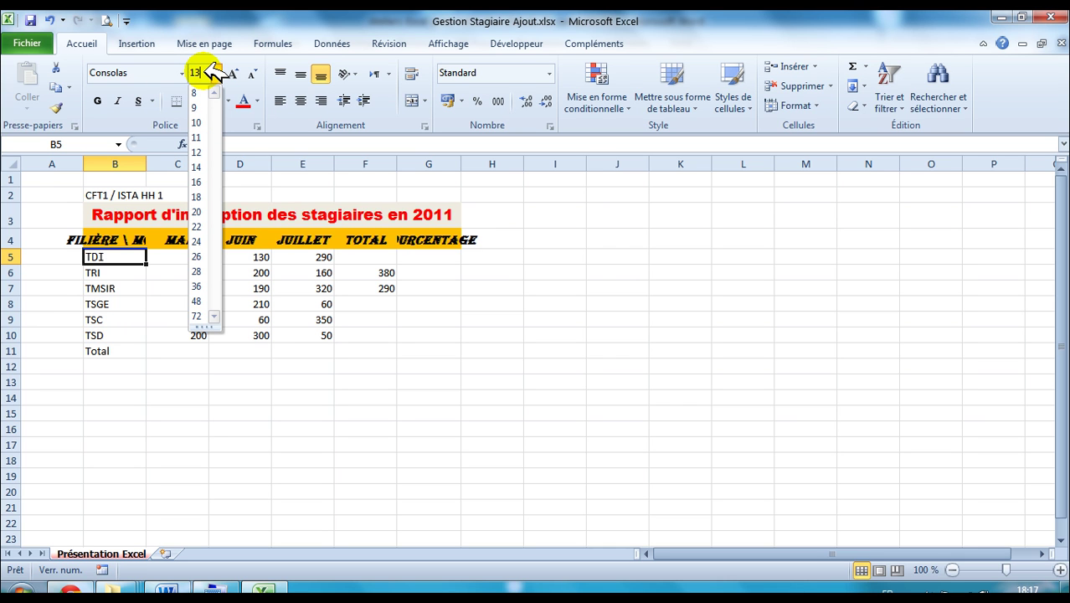
left_click(213, 73)
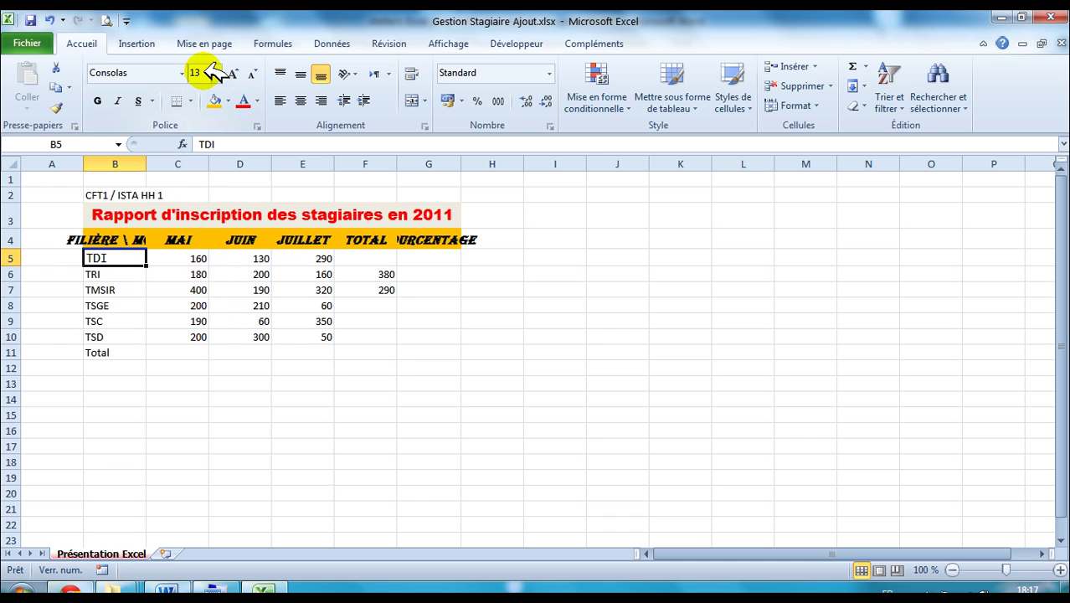
Step: Mark the Italique instruction of item 4 in the Word exercise and make the text of cell B5 italic in Excel
left_click(165, 591)
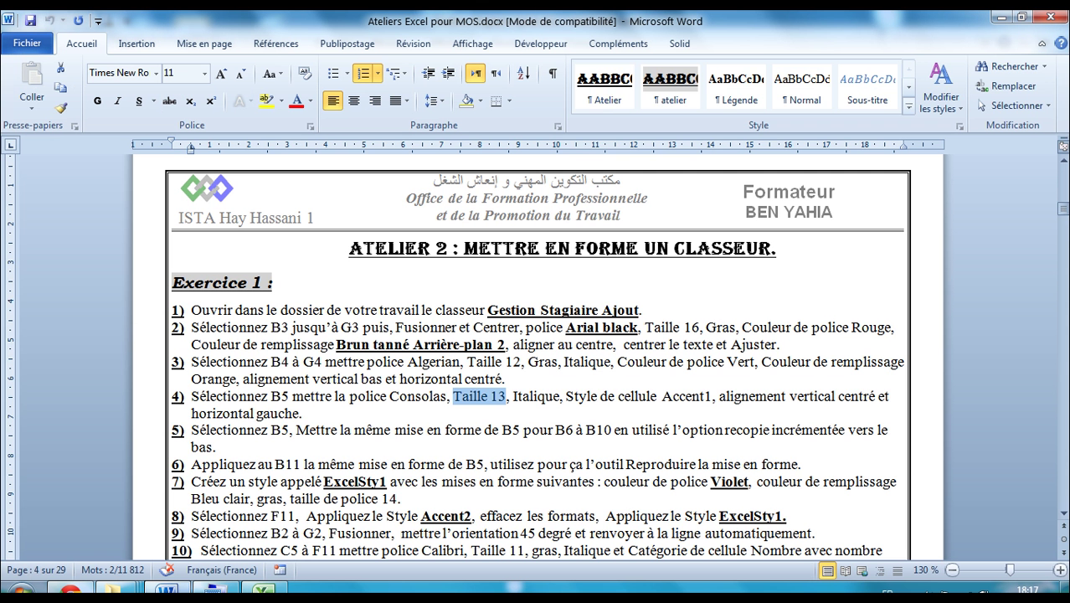
left_click_drag(507, 397, 560, 397)
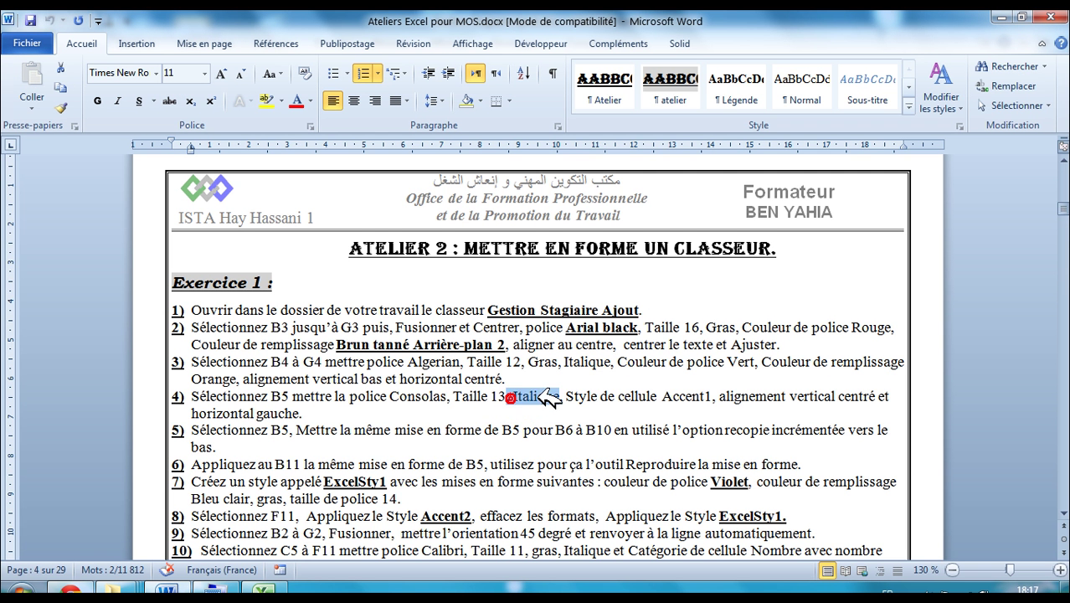
left_click(262, 591)
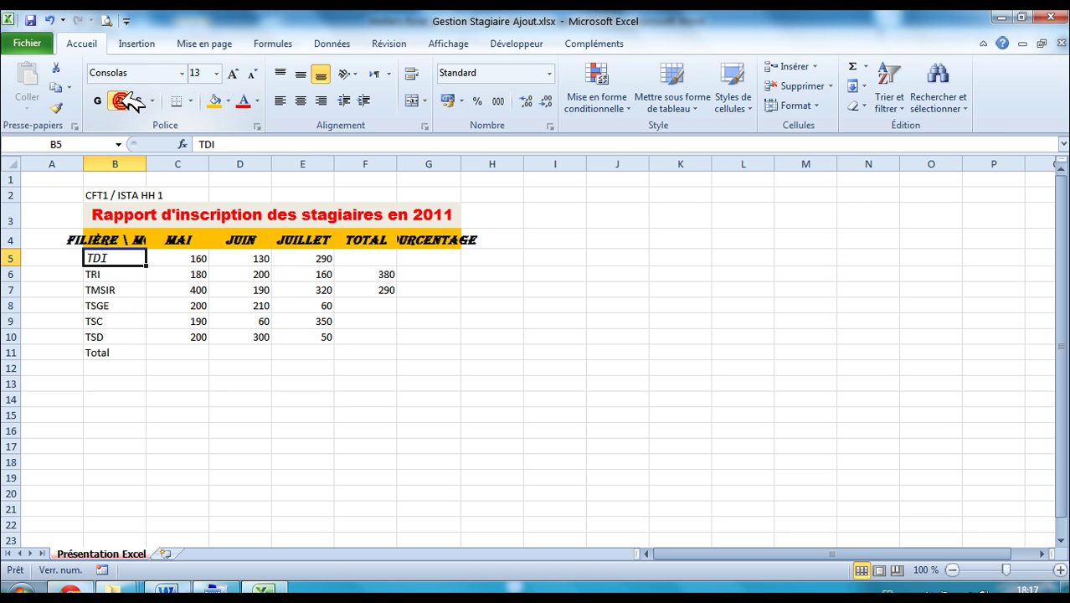
Step: Mark the cell style instruction of item 4 in the Word exercise and apply the Accent1 style to cell B5 in Excel
left_click(165, 589)
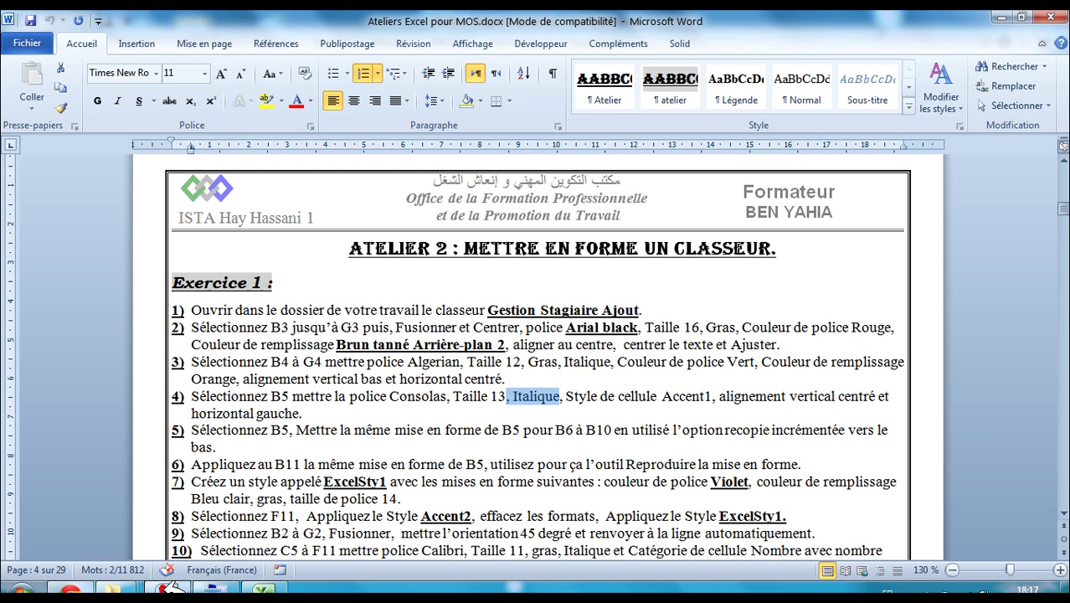
left_click_drag(566, 396, 711, 395)
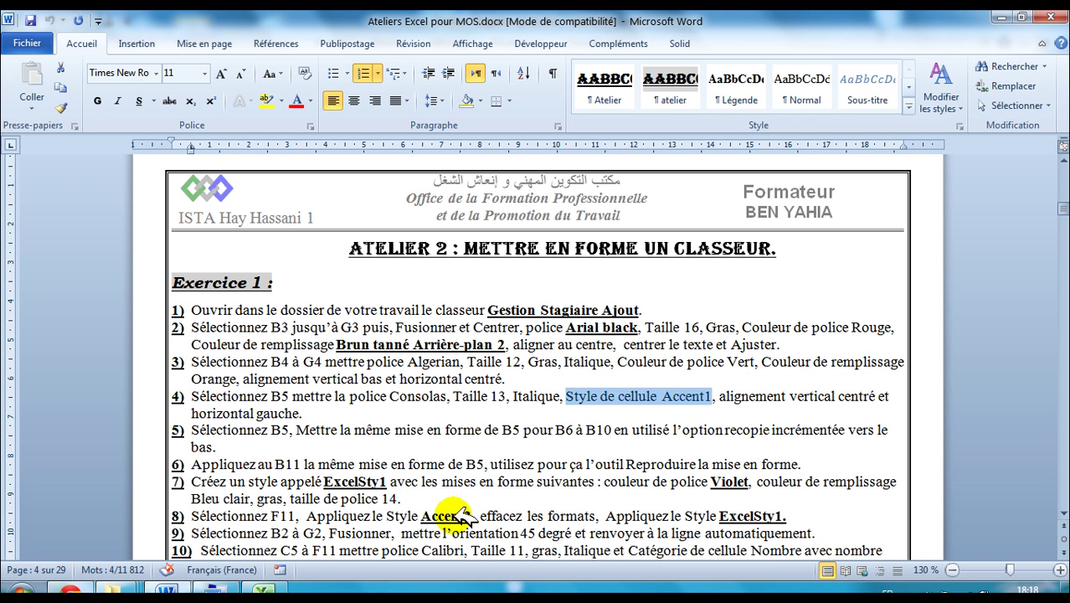
left_click(262, 589)
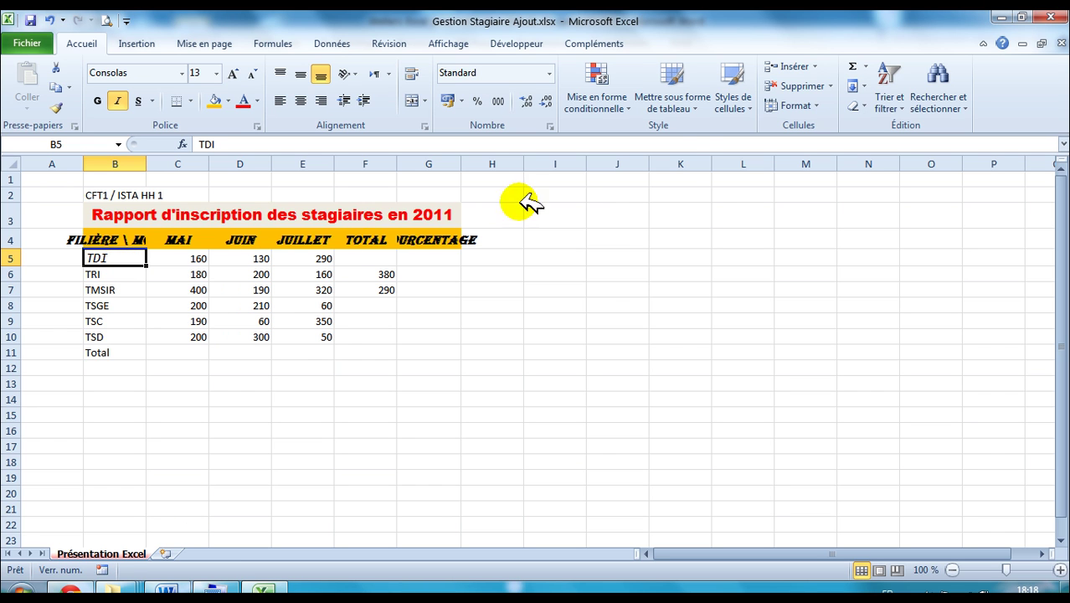
left_click(759, 106)
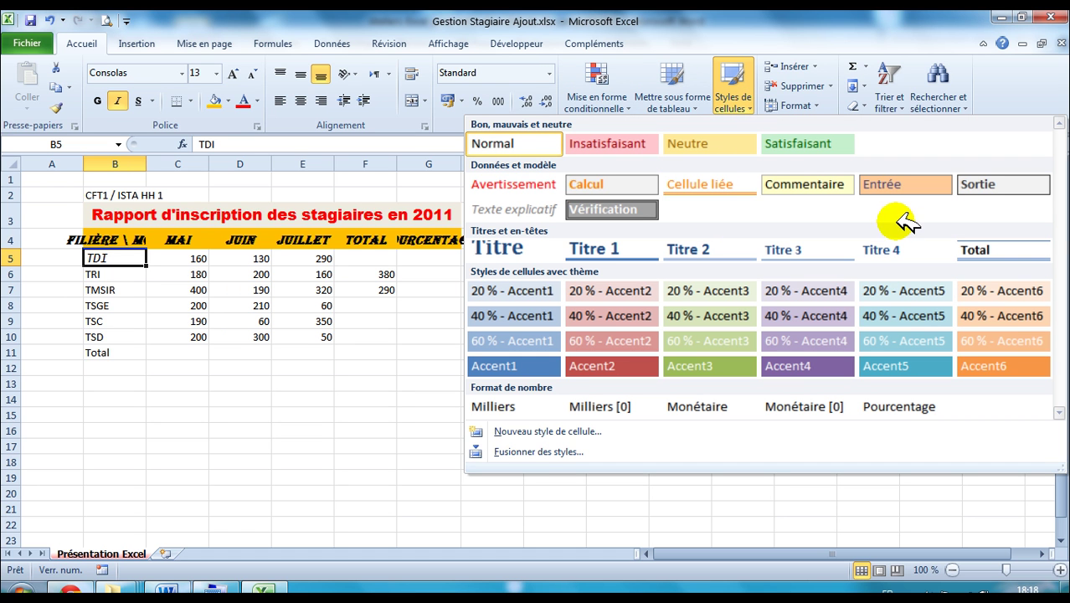
left_click(538, 366)
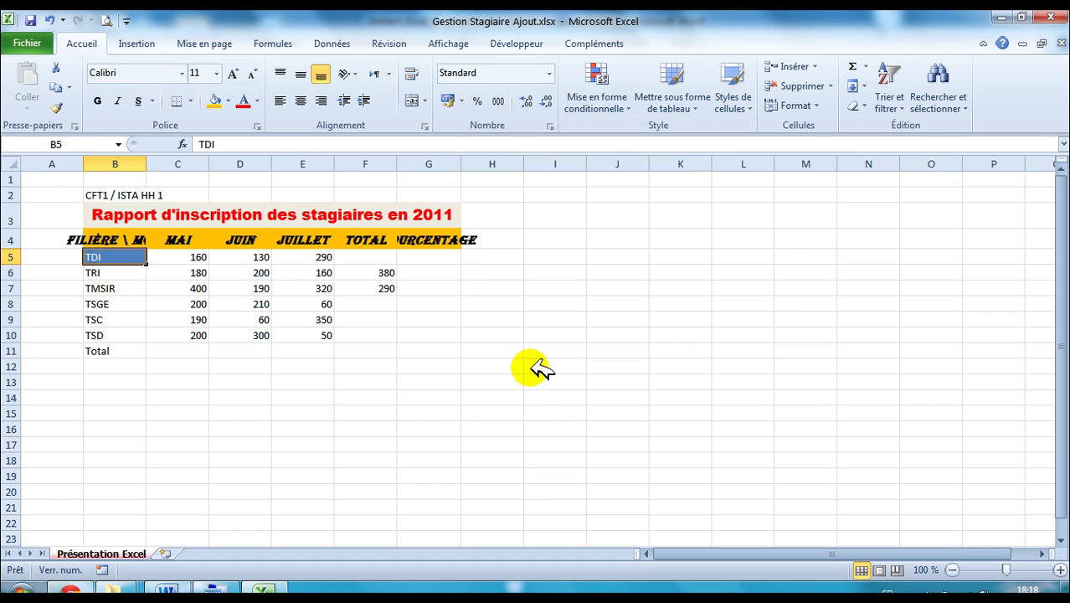
Step: Recheck the instruction in Word, then undo the cell style of B5 and reapply Accent1 in Excel
left_click(166, 591)
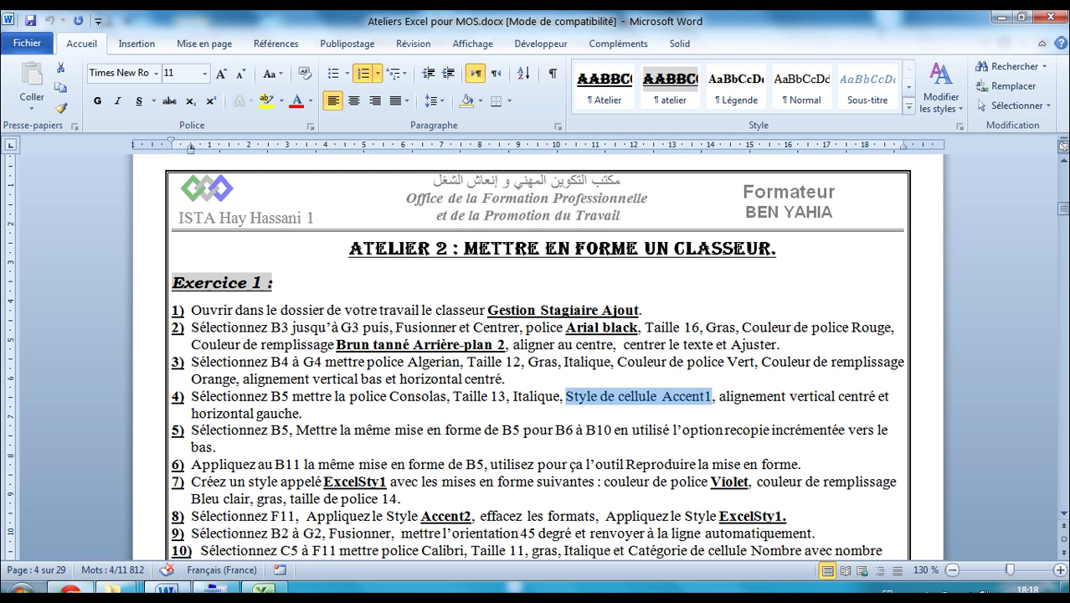
left_click(279, 588)
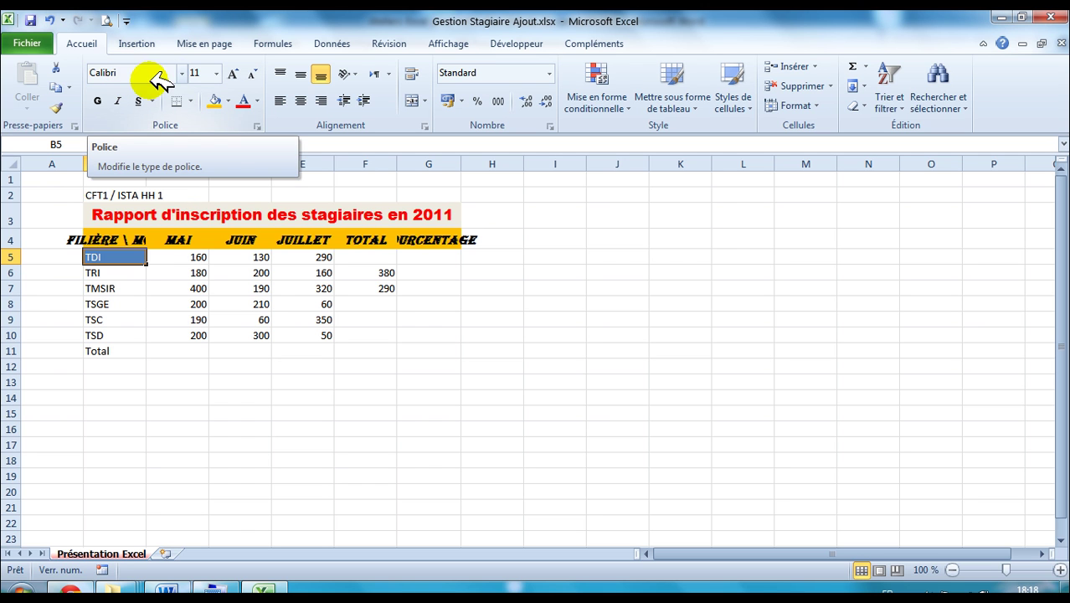
left_click(52, 19)
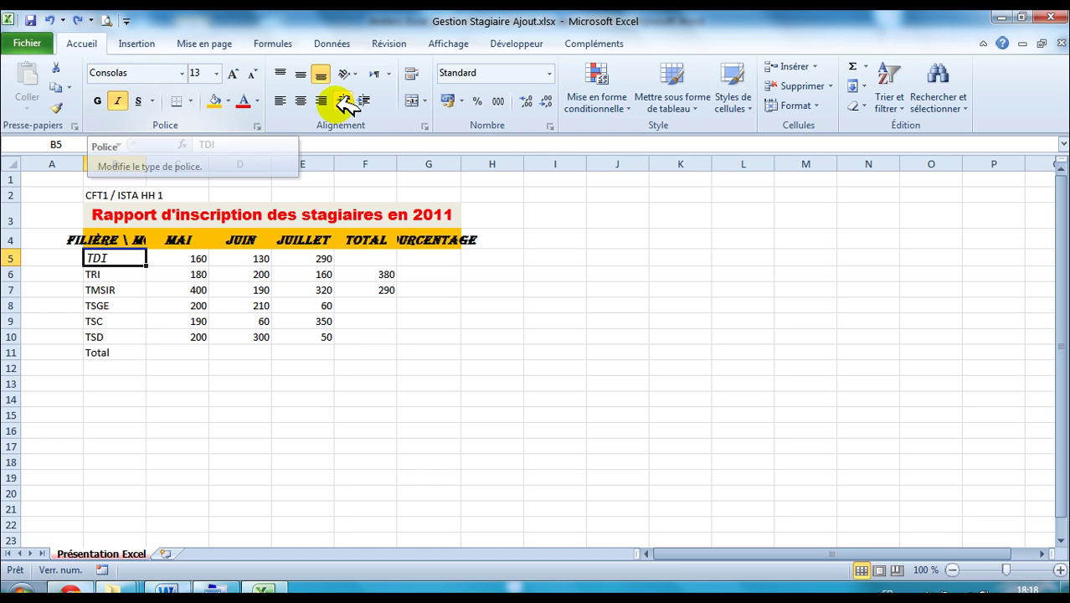
left_click(751, 106)
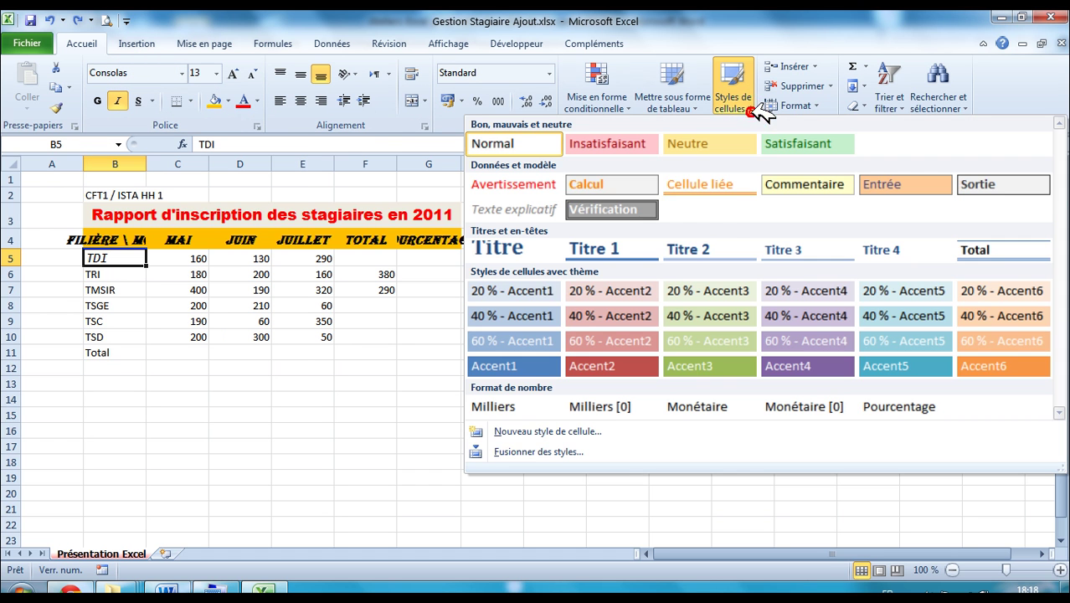
left_click(525, 365)
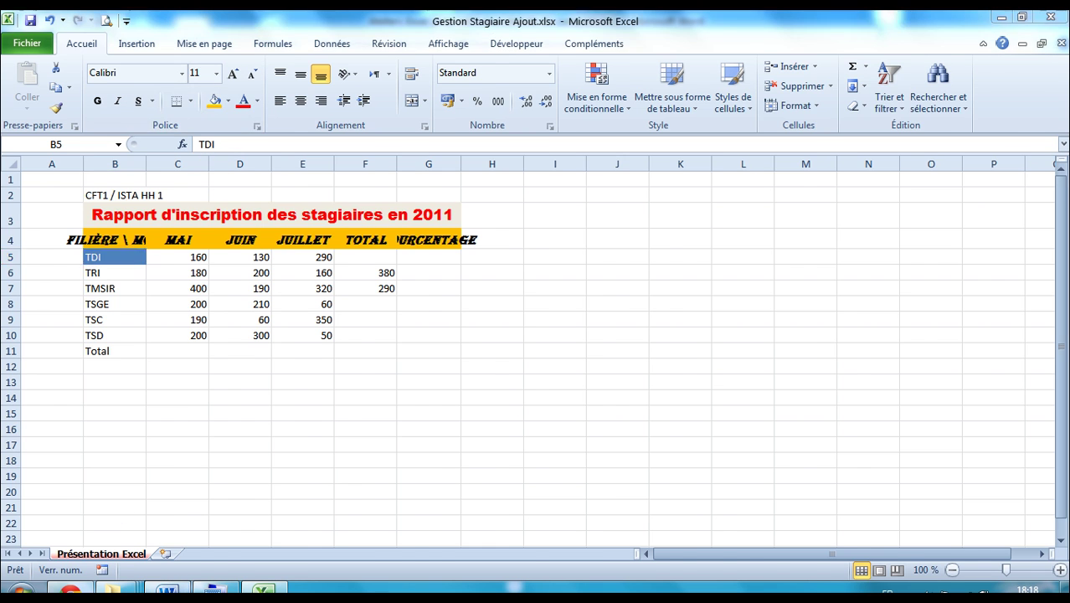
Step: Mark the alignment instruction of item 4 in the Word exercise and align cell B5 vertically centred and horizontally left in Excel
left_click(179, 589)
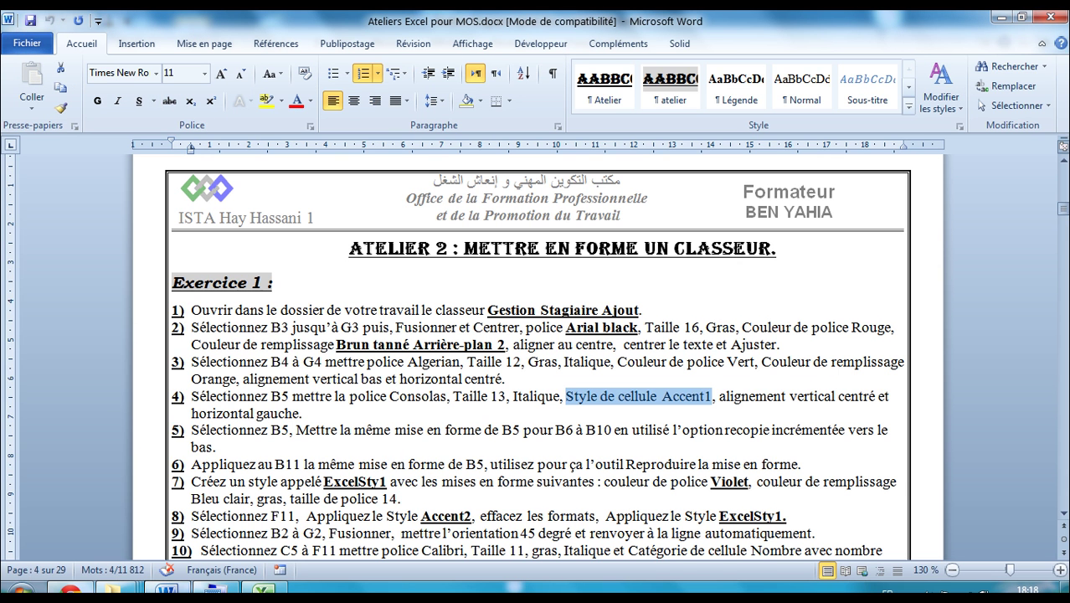
left_click(718, 396)
left_click_drag(718, 396, 338, 406)
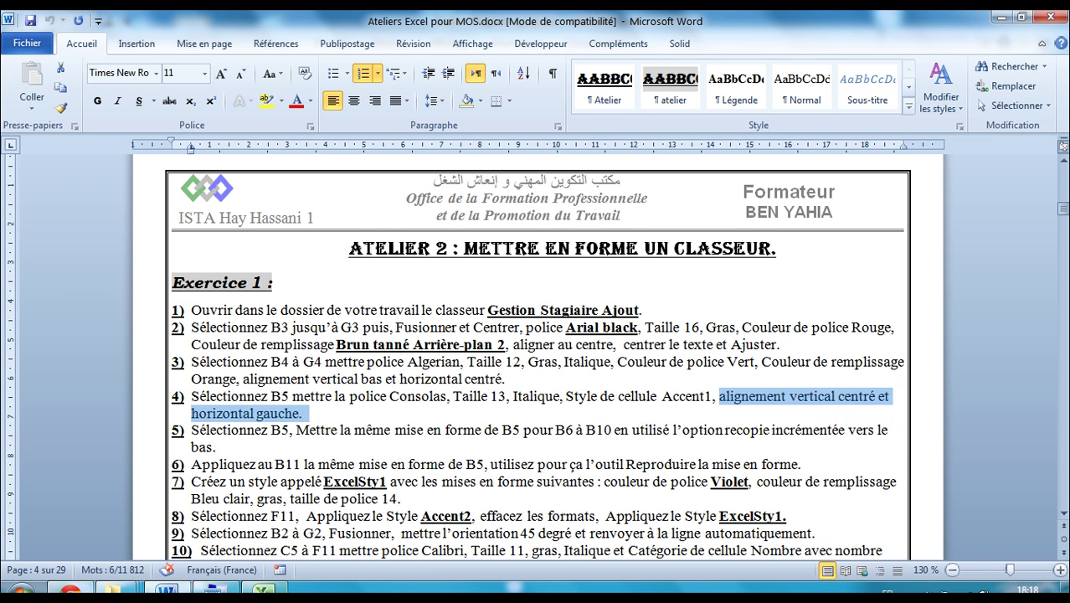
mouse_move(262, 592)
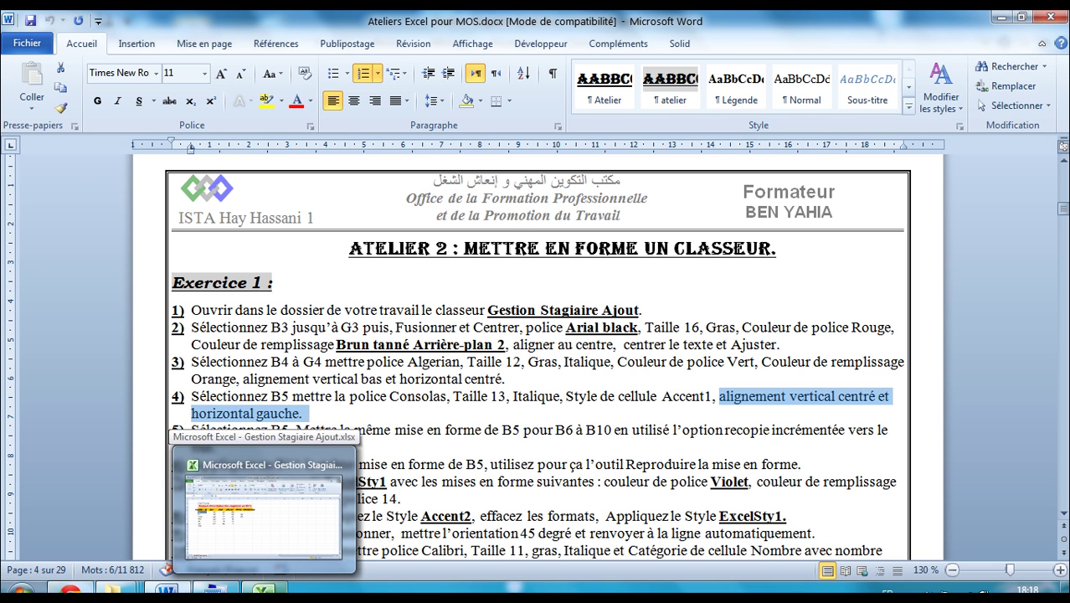
left_click(263, 512)
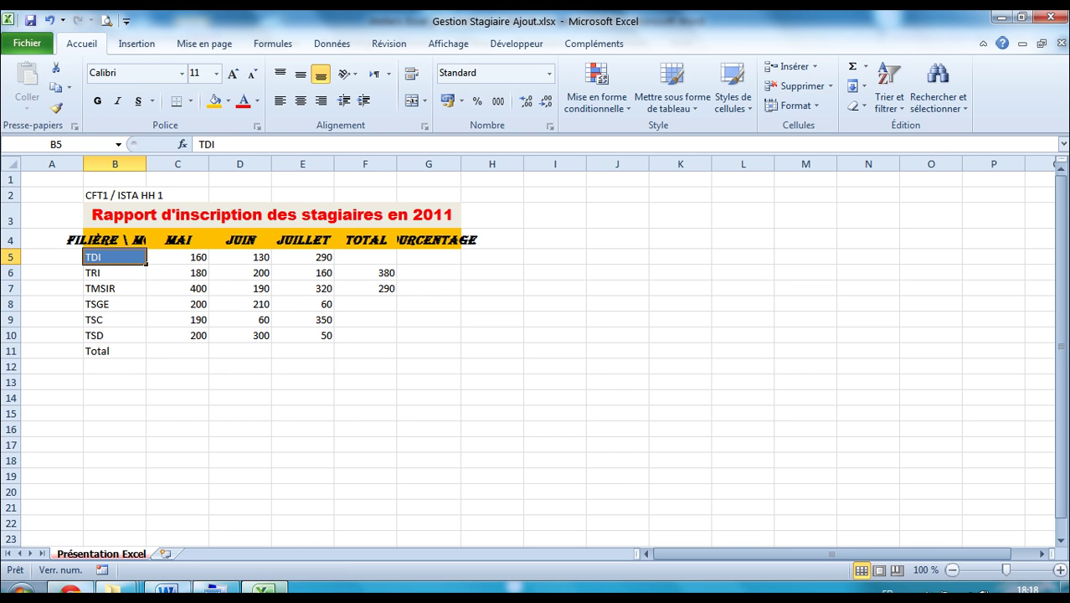
left_click(301, 74)
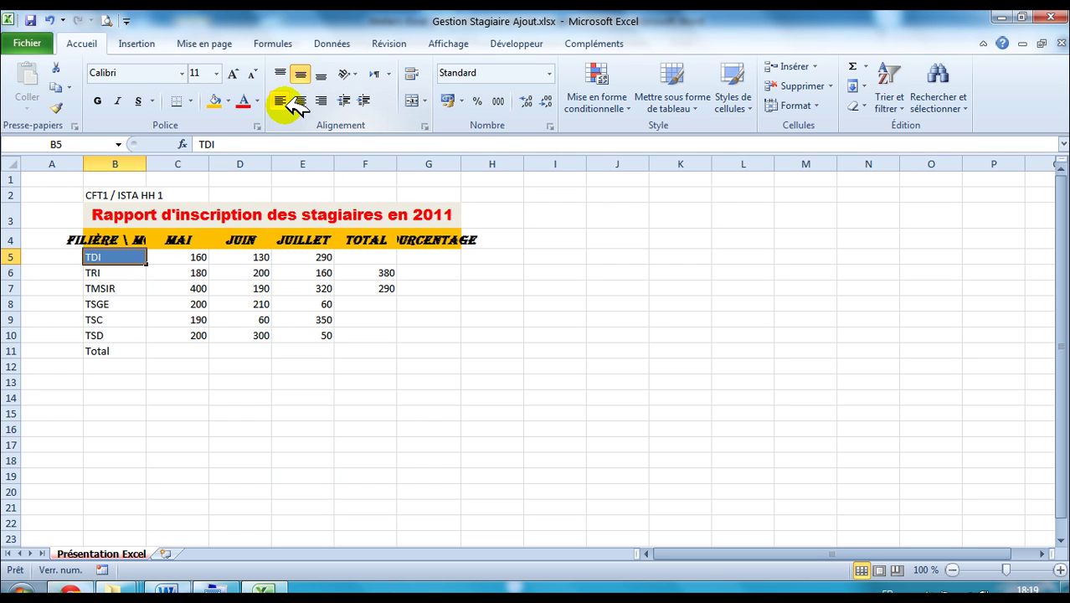
left_click(283, 99)
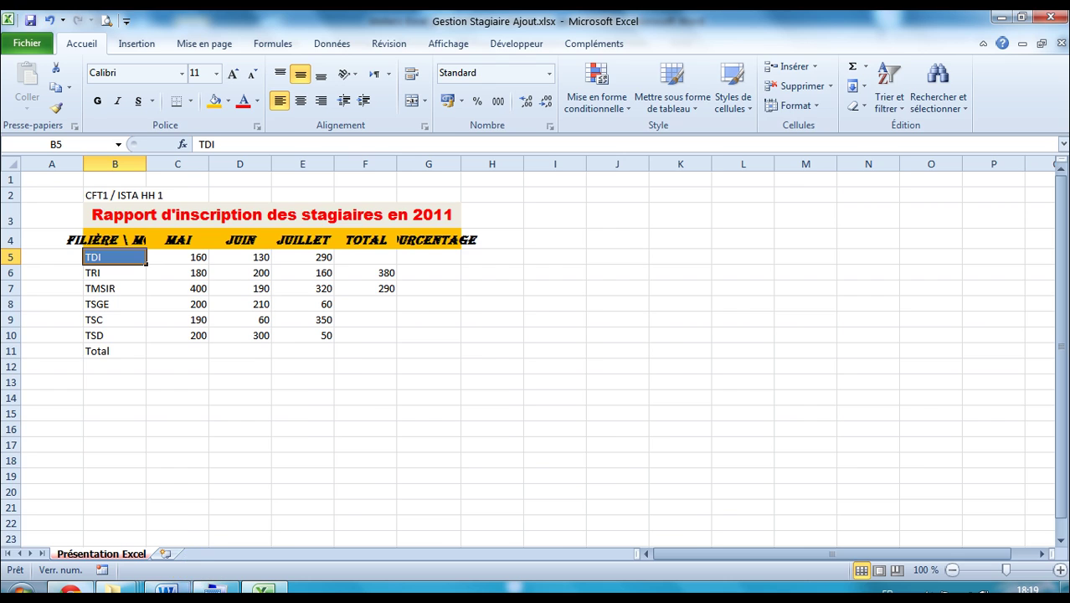
Step: Mark the words "Sélectionnez B5" in item 5 of the Word exercise and return to cell B5 in Excel
left_click(165, 590)
left_click_drag(194, 430, 255, 432)
left_click(215, 446)
left_click_drag(193, 430, 299, 431)
left_click_drag(322, 425, 515, 425)
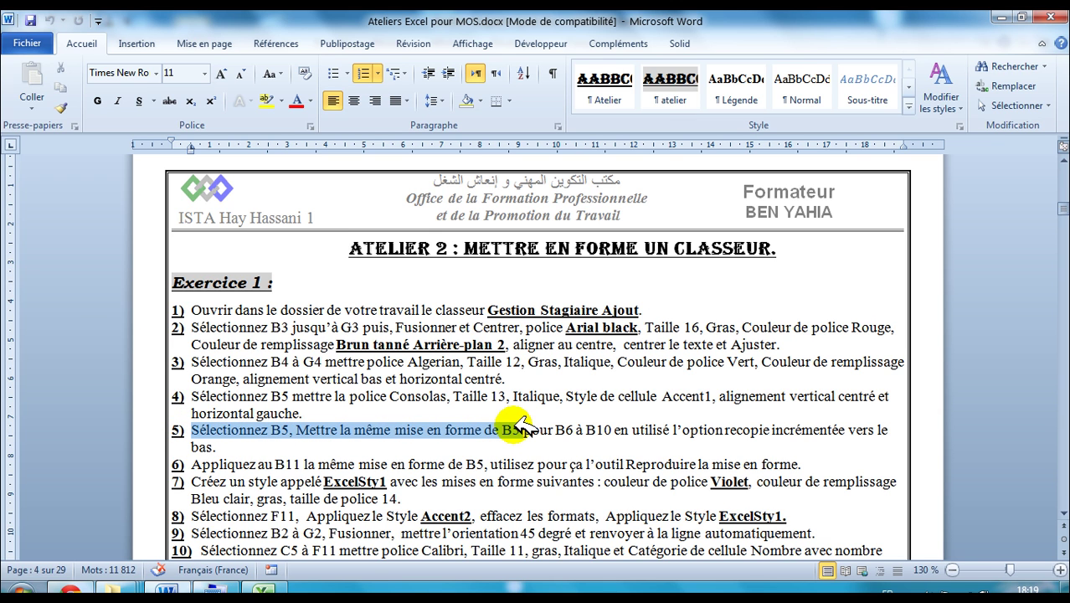
left_click_drag(515, 425, 289, 428)
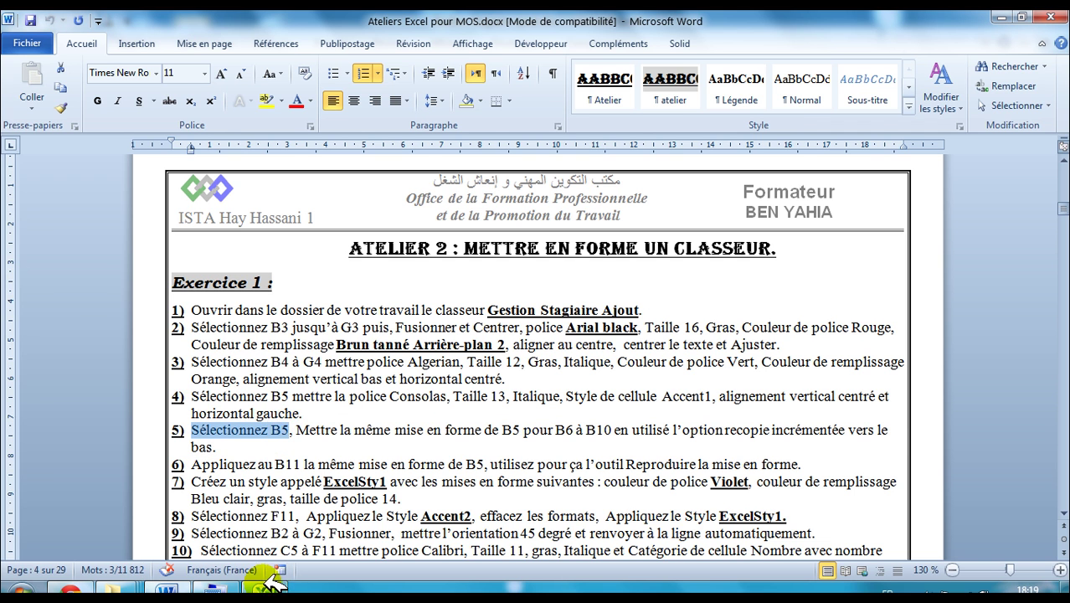
left_click(262, 590)
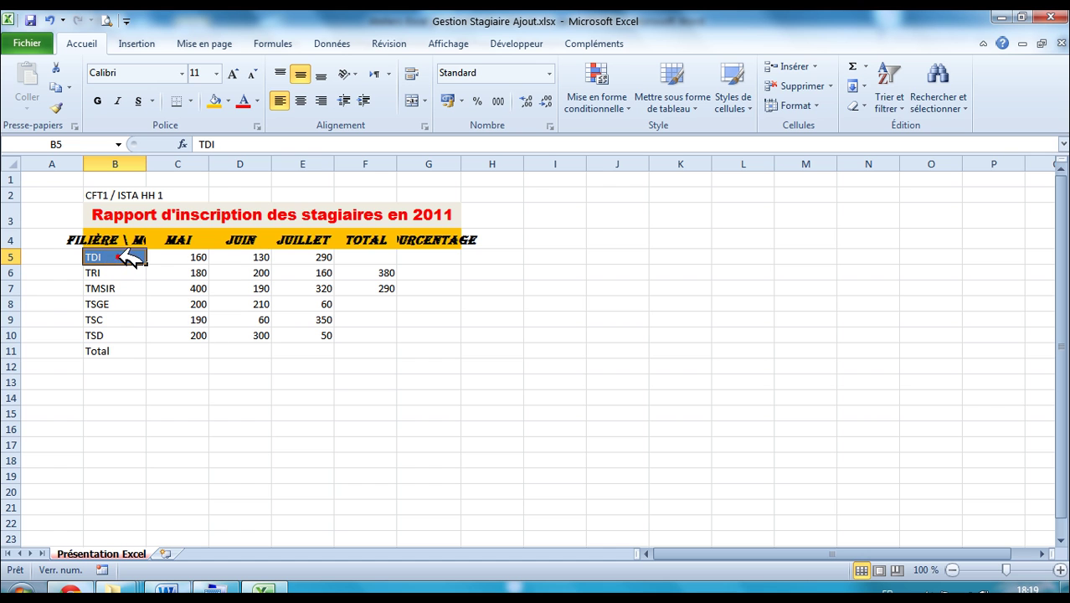
Step: Mark the rest of item 5 in Word and fill B5 down to B10 in Excel with the option Ne recopier que la mise en forme
left_click(166, 591)
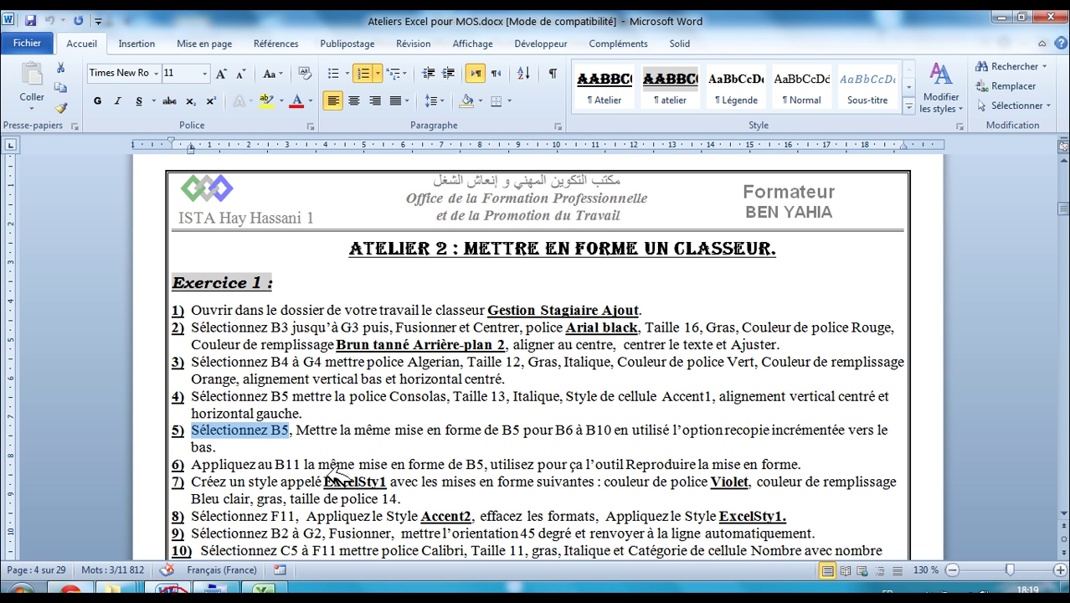
left_click_drag(297, 430, 369, 456)
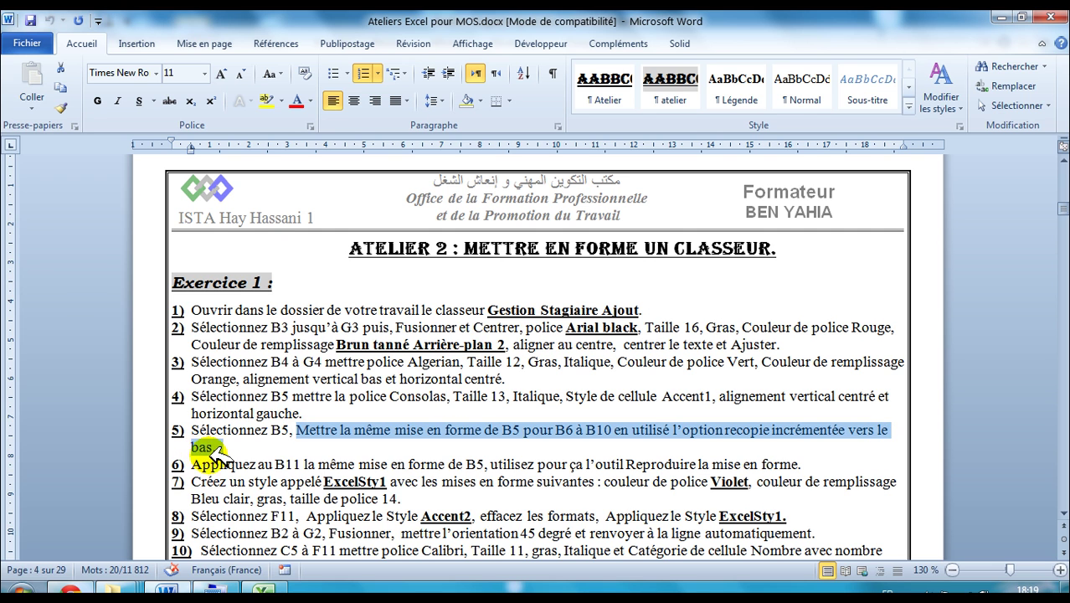
key("alt+Tab")
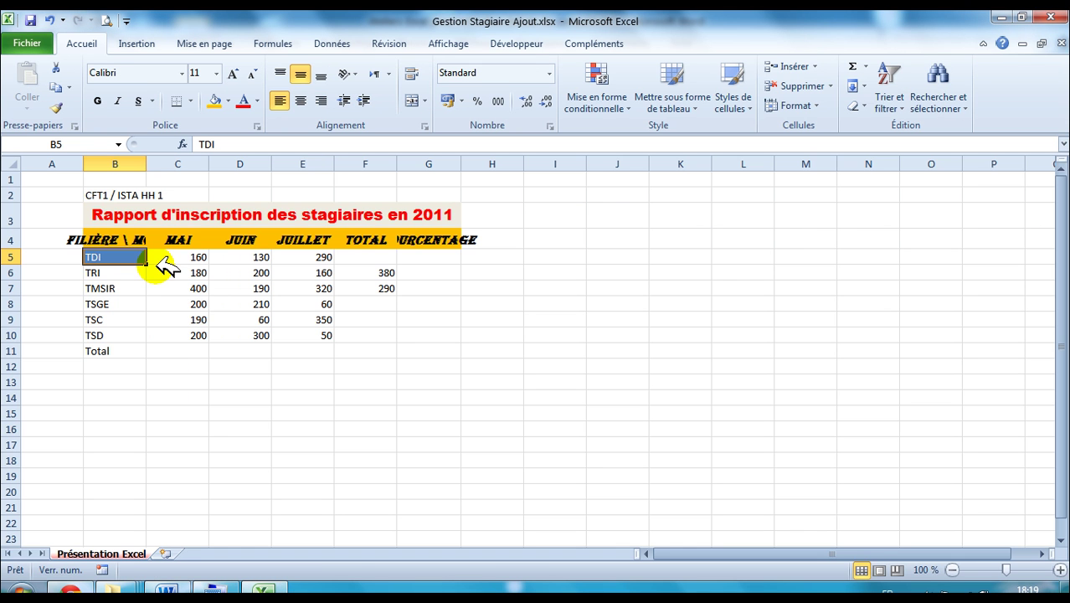
left_click_drag(148, 265, 155, 350)
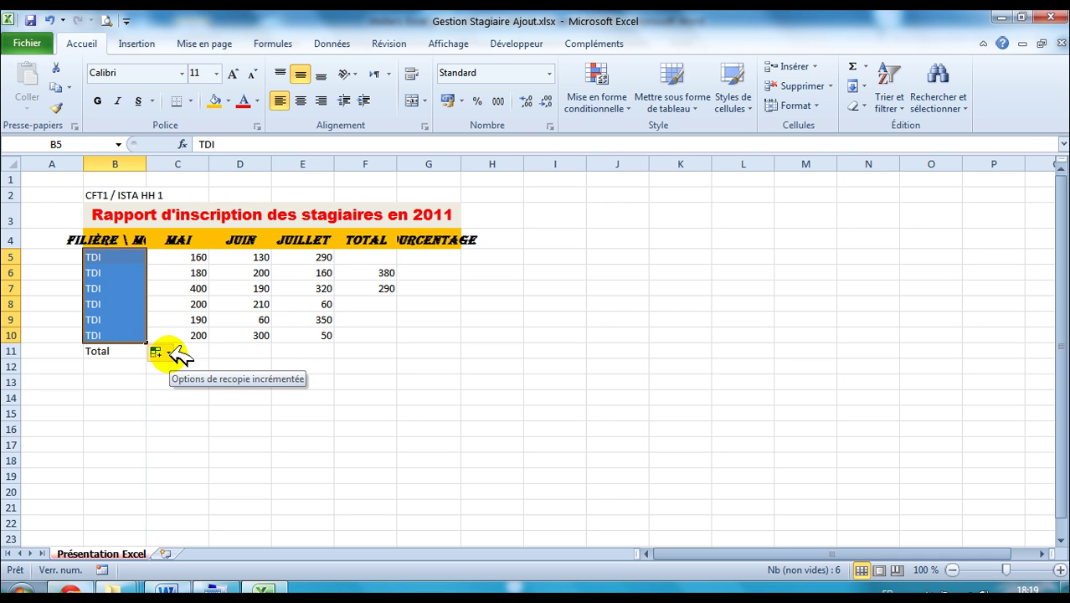
left_click(178, 353)
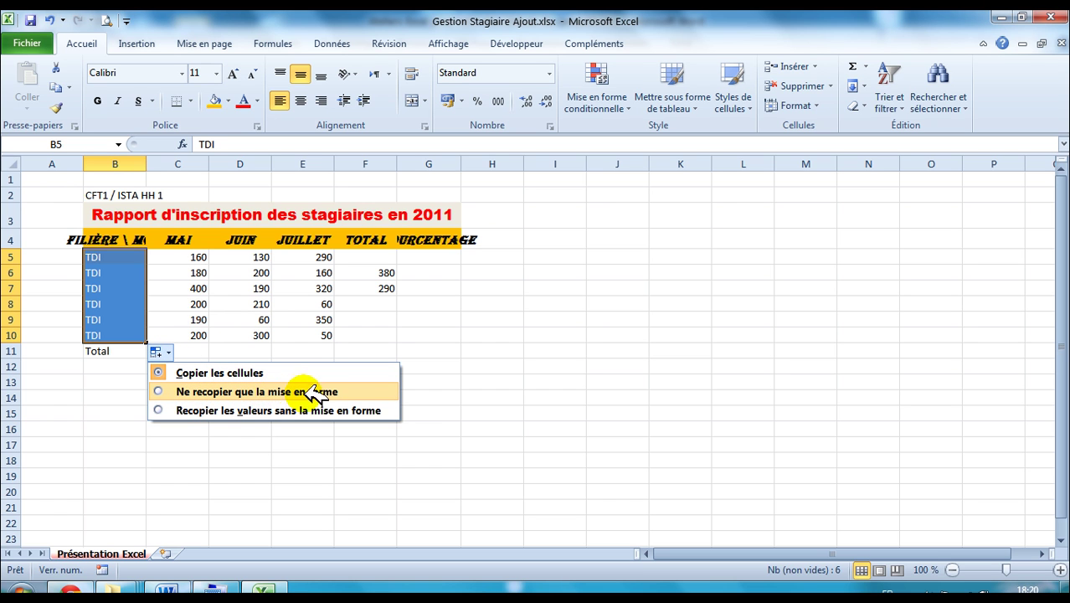
left_click(370, 394)
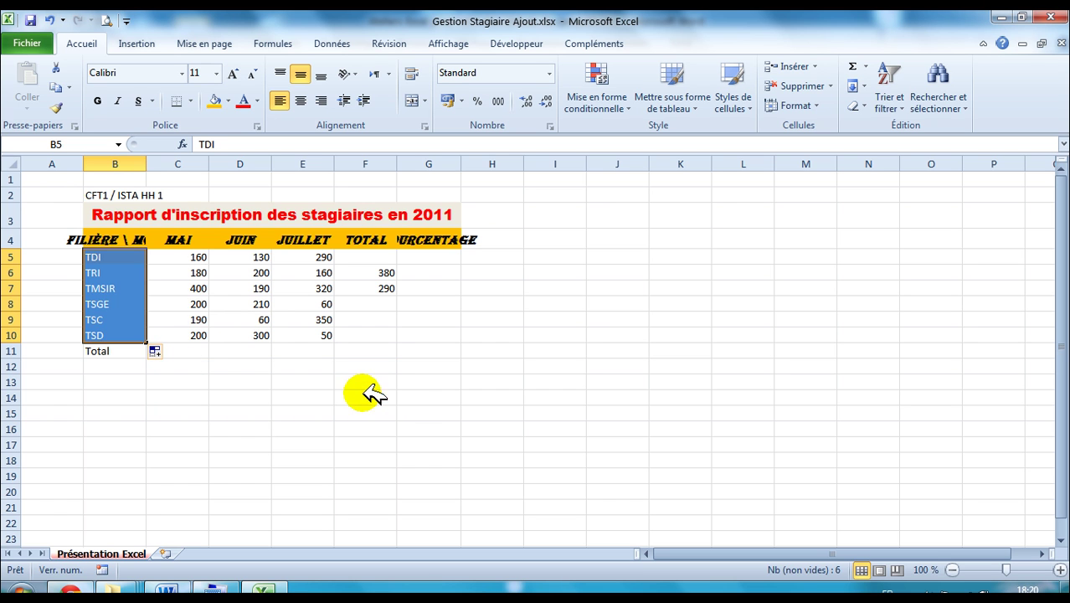
Step: Mark item 6 in the Word exercise and copy the formatting of B5 onto B11 in Excel with Reproduire la mise en forme
left_click(166, 591)
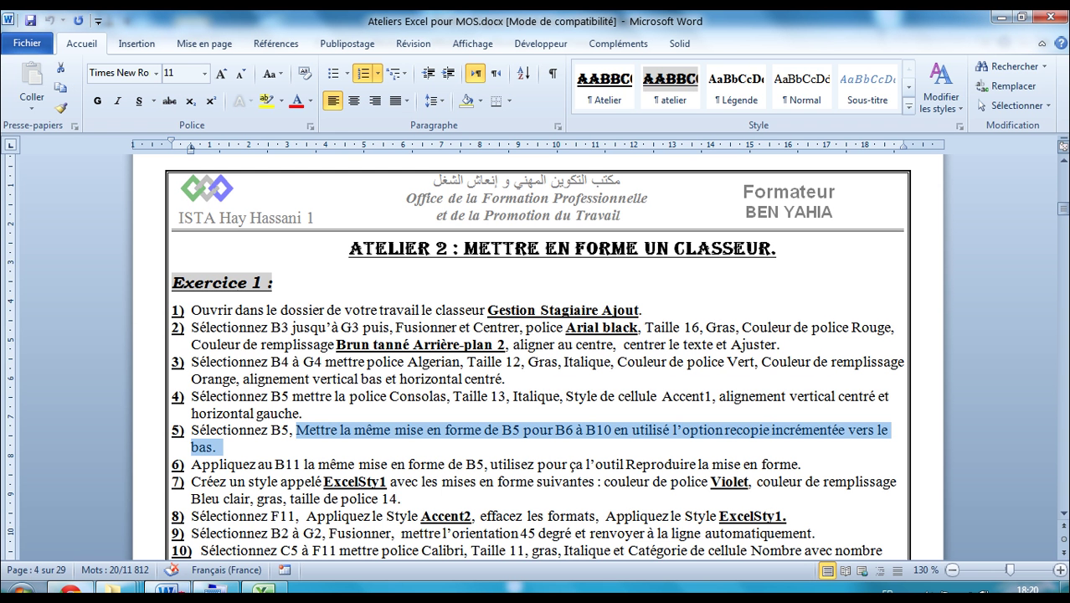
left_click_drag(191, 464, 637, 463)
key("Left")
key("shift+End")
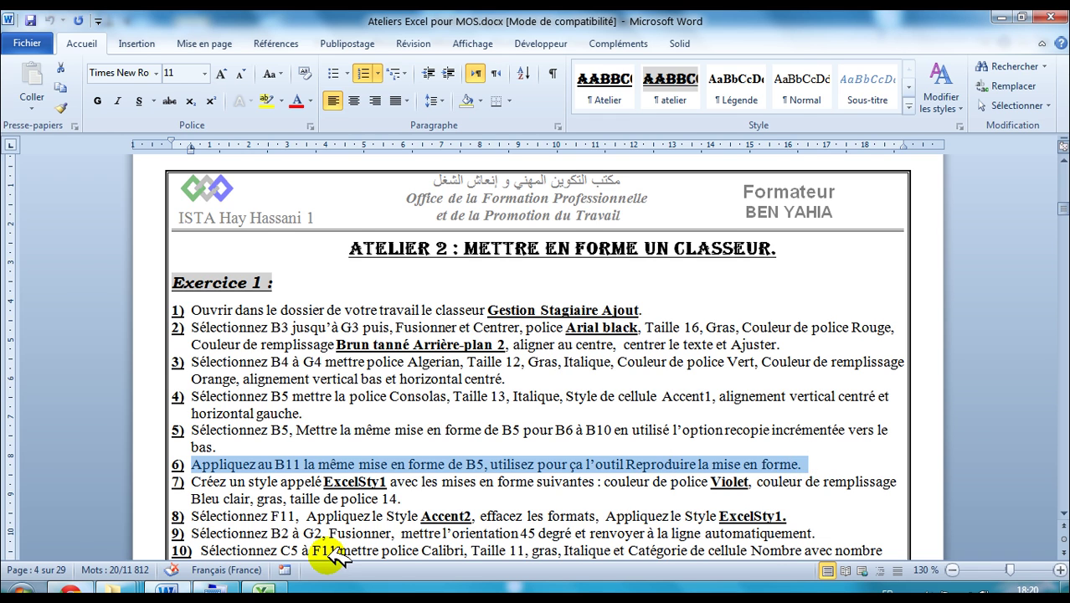
left_click(263, 590)
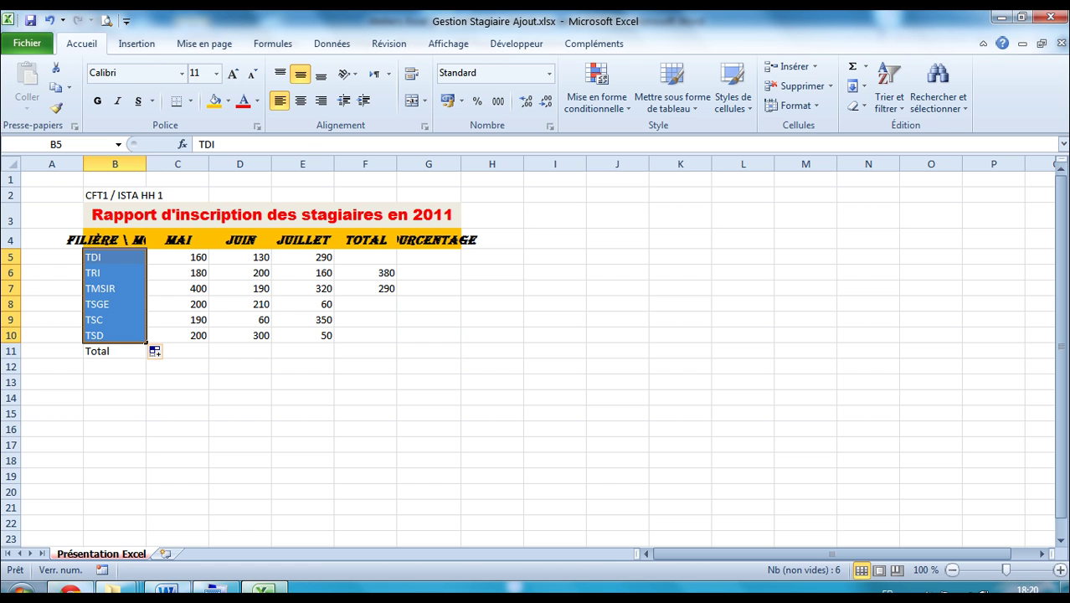
left_click(115, 260)
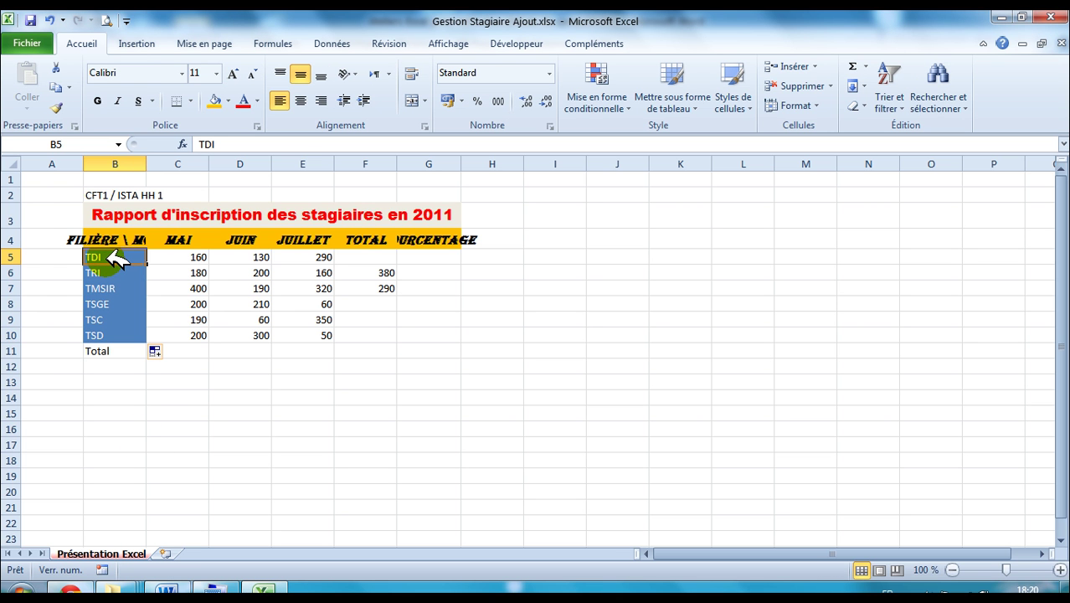
left_click(57, 107)
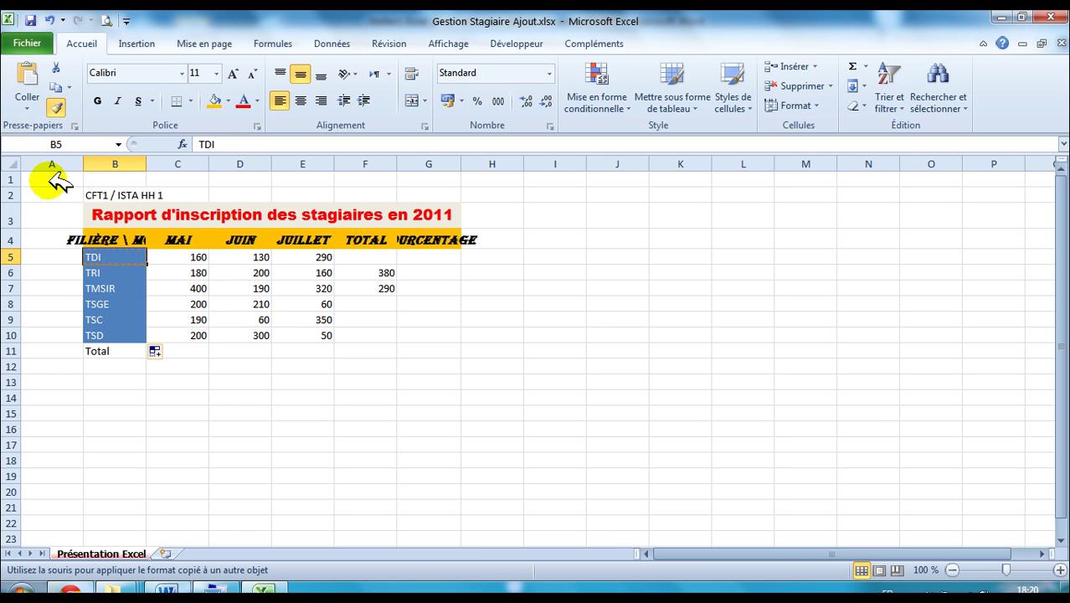
left_click(124, 350)
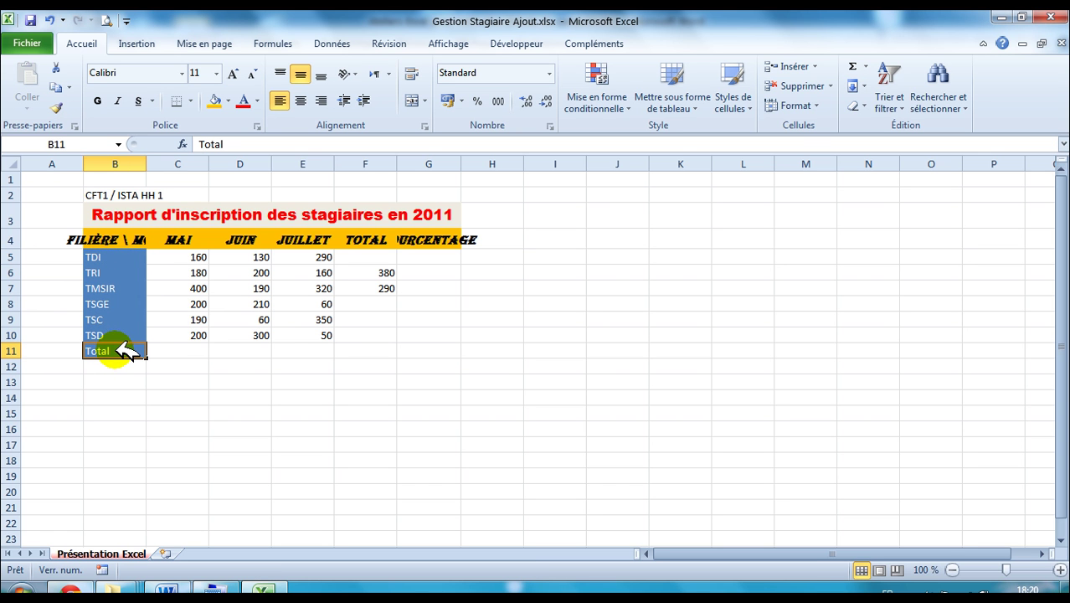
Step: Mark "Créez un style appelé ExcelSty1" in item 7 of the Word exercise and start a new Excel cell style named ExcelSty1
key("alt+Tab")
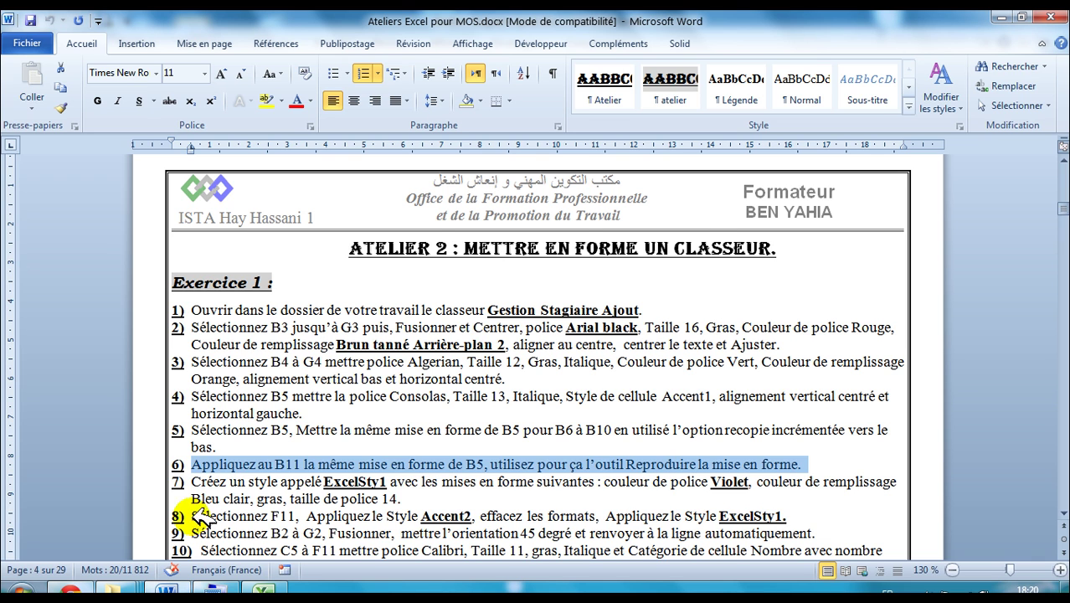
left_click_drag(197, 480, 351, 484)
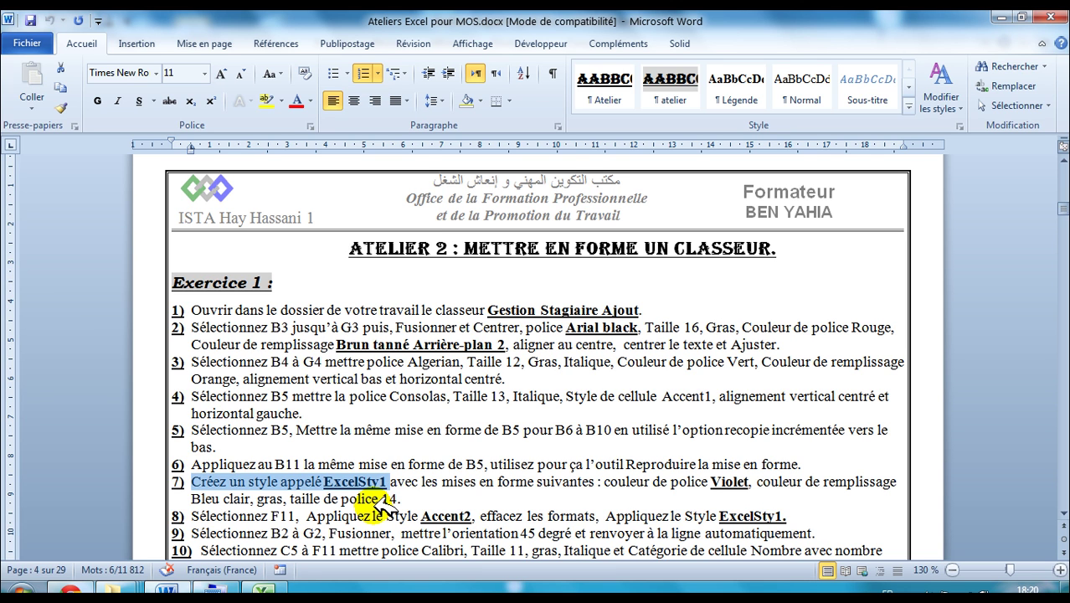
left_click(266, 589)
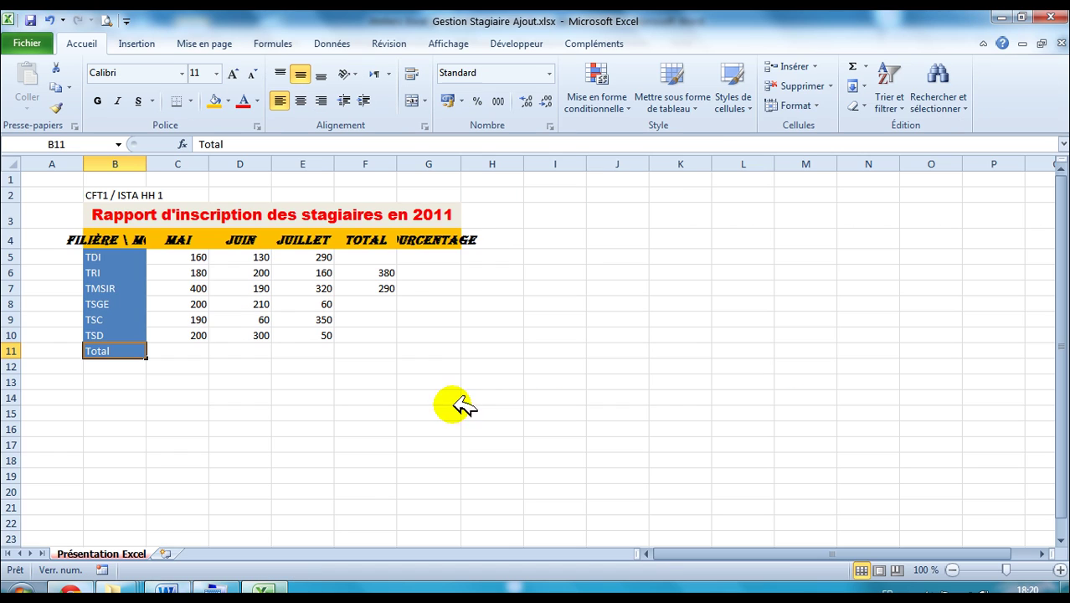
left_click(750, 107)
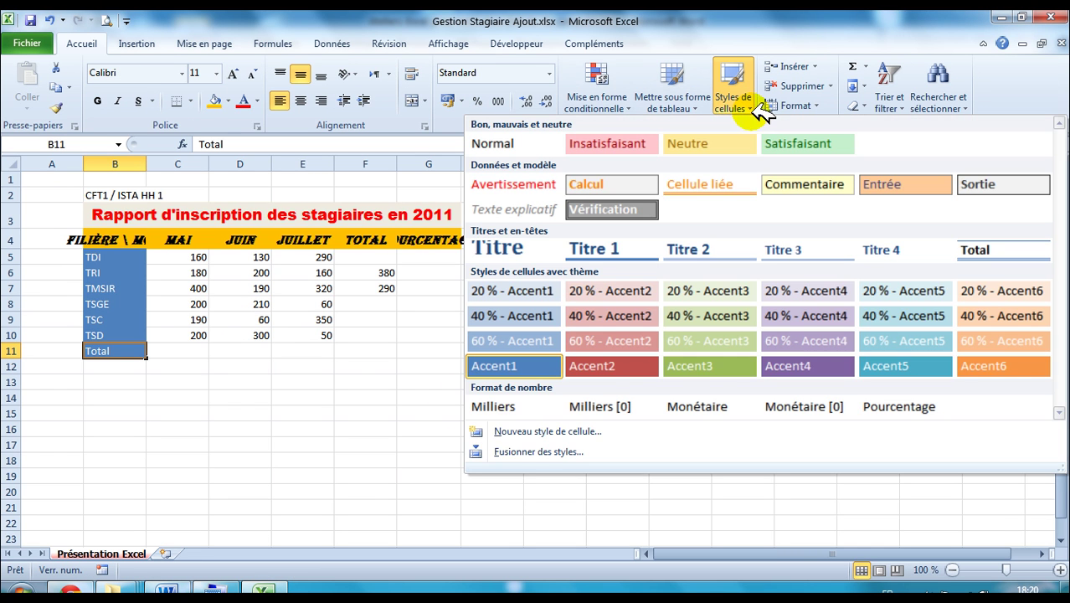
left_click(588, 432)
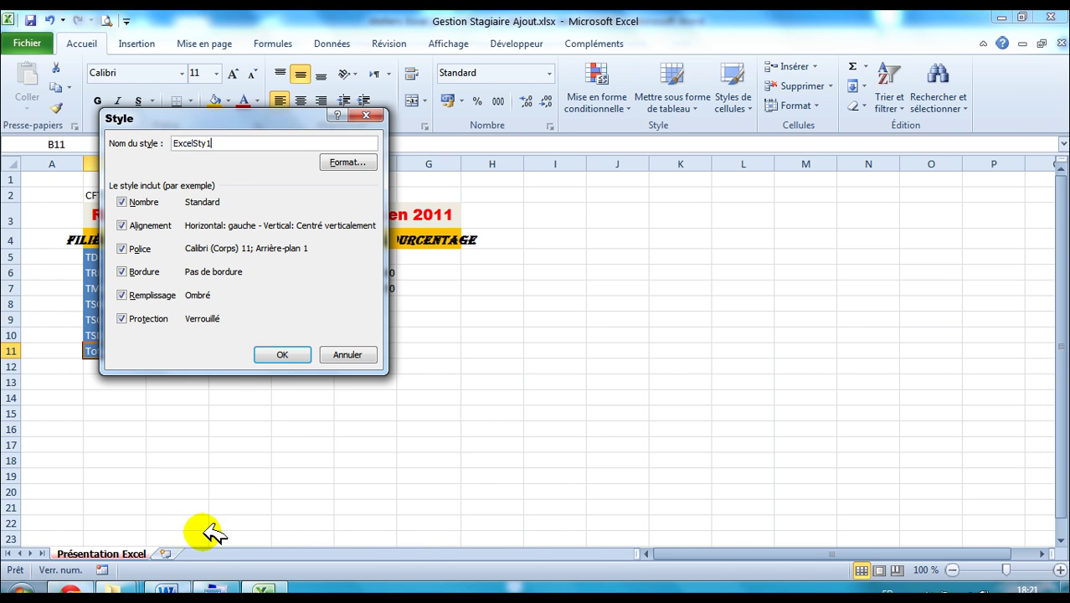
Step: Mark "couleur de police Violet" in item 7 of the Word exercise and set the new style's font colour to standard violet in Excel
left_click(164, 589)
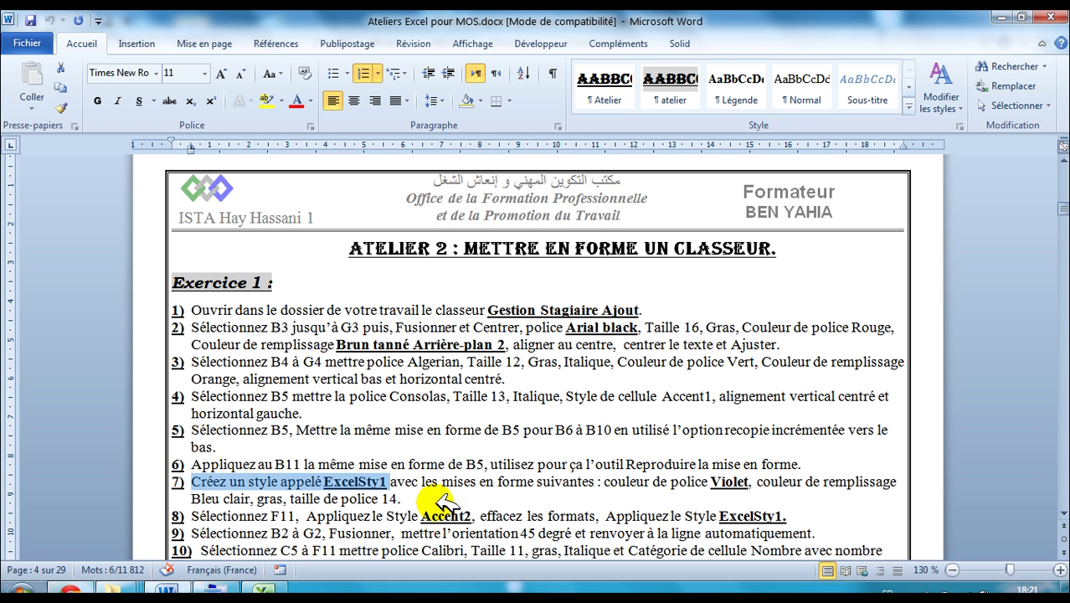
left_click_drag(392, 482, 754, 486)
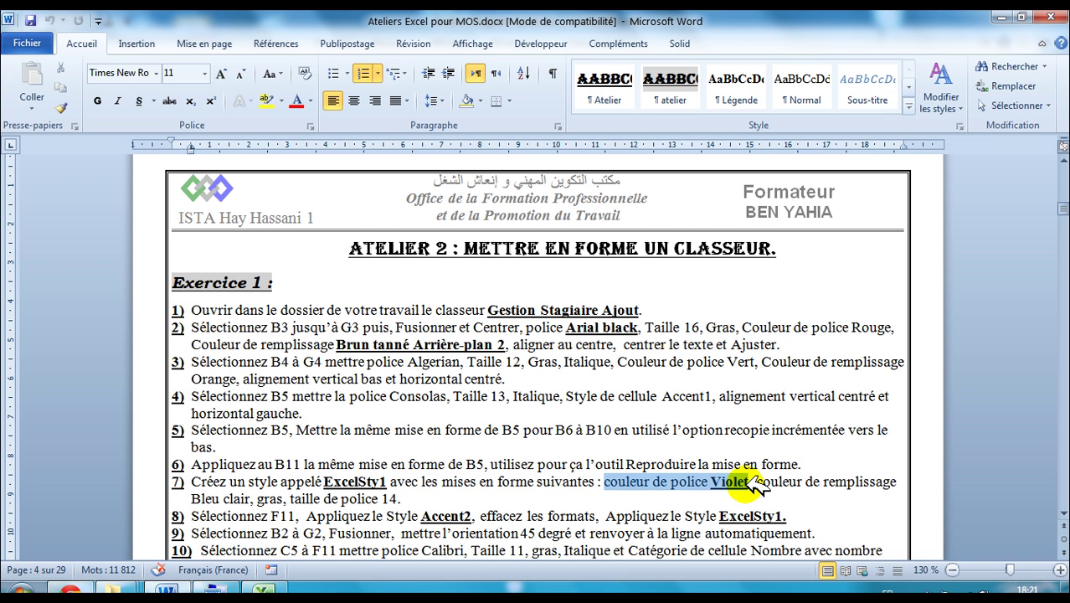
left_click(262, 591)
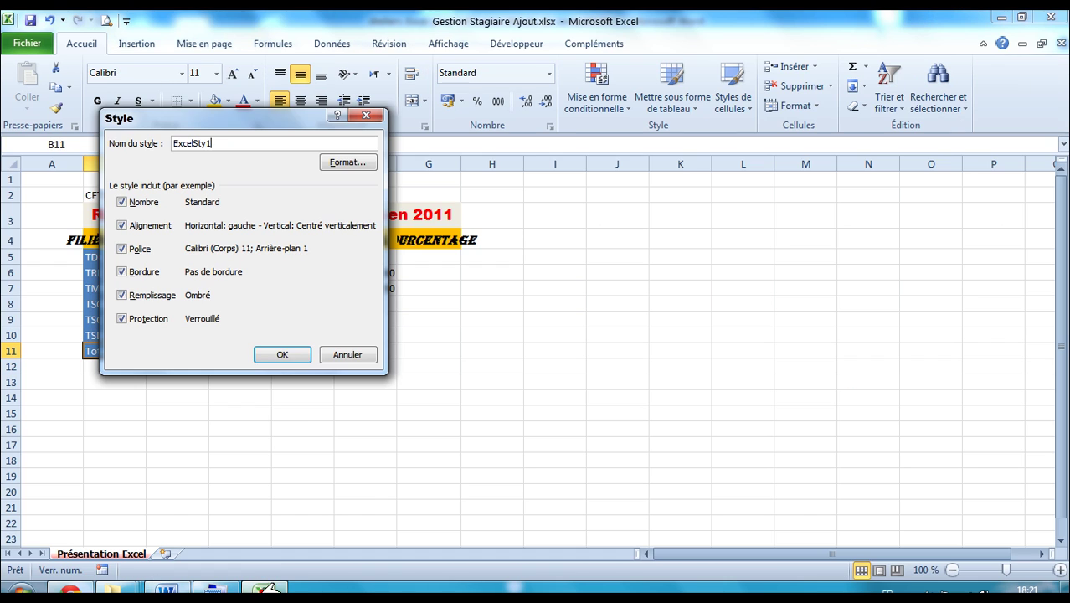
left_click(369, 168)
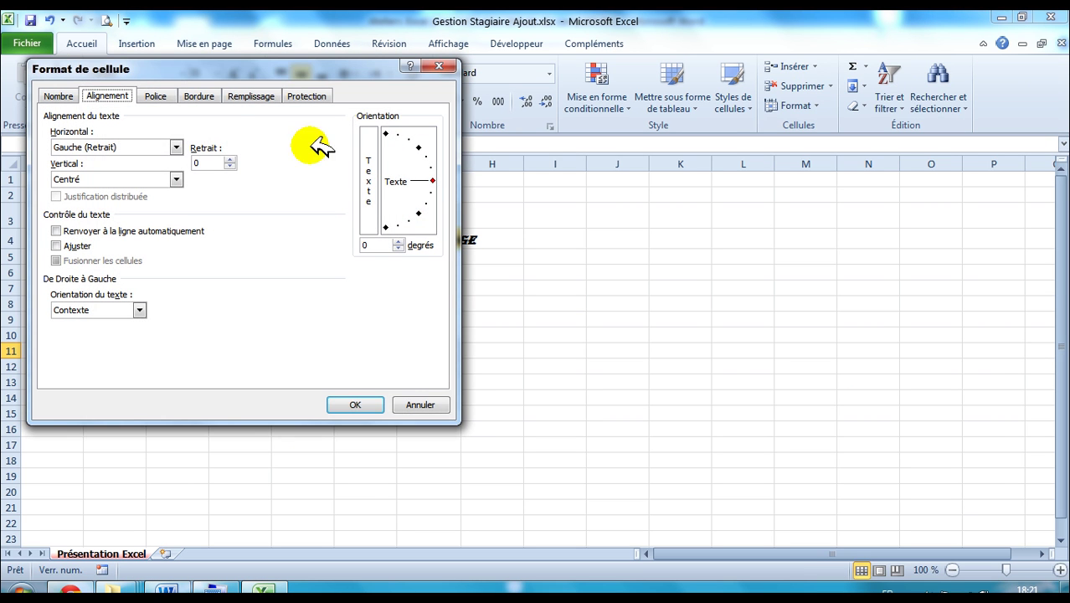
left_click(157, 96)
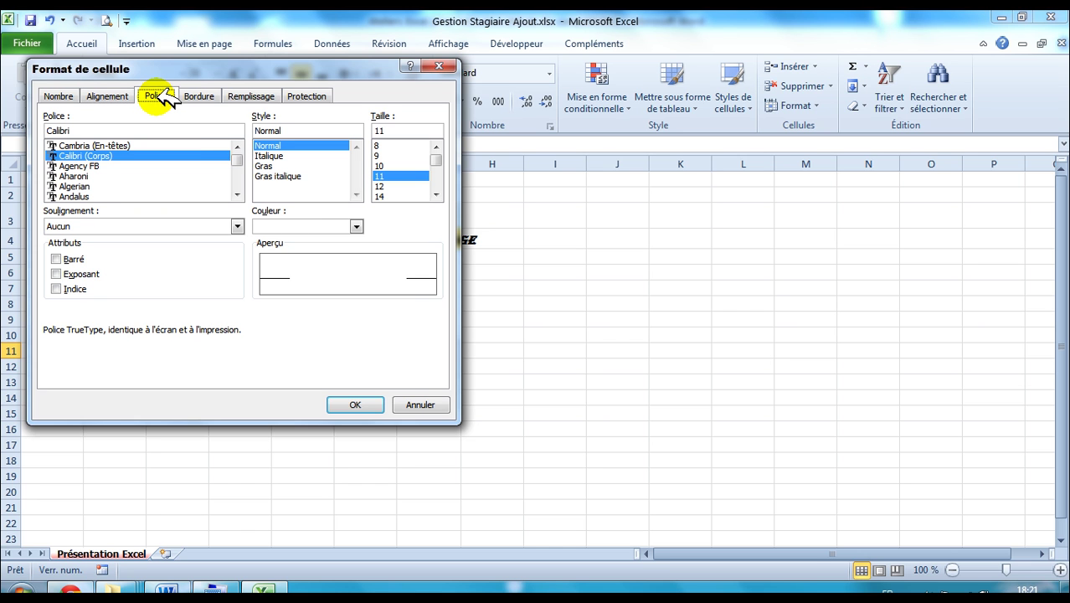
left_click(289, 223)
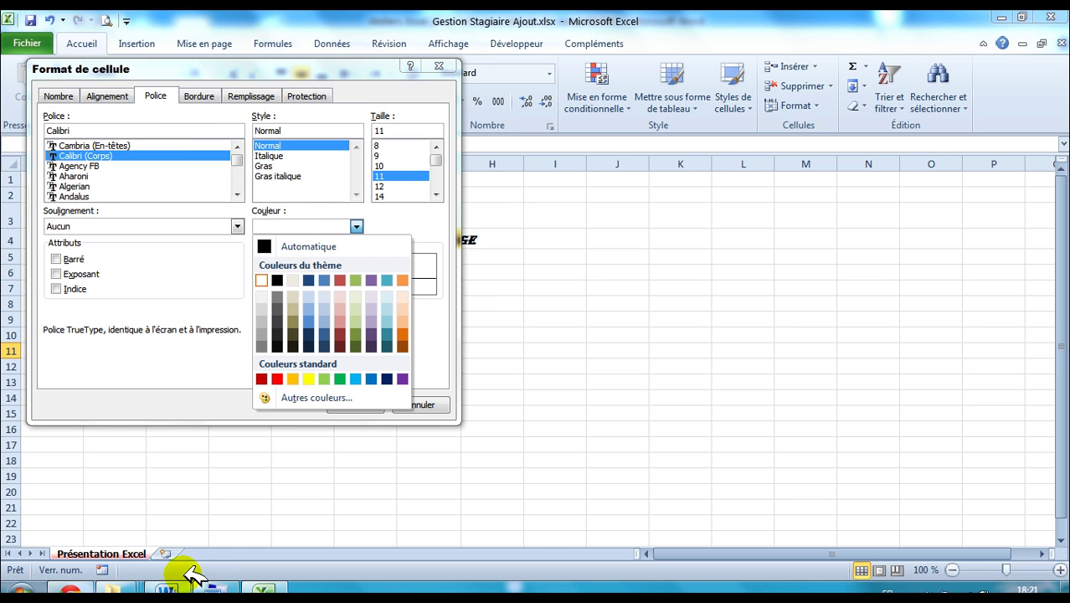
left_click(171, 590)
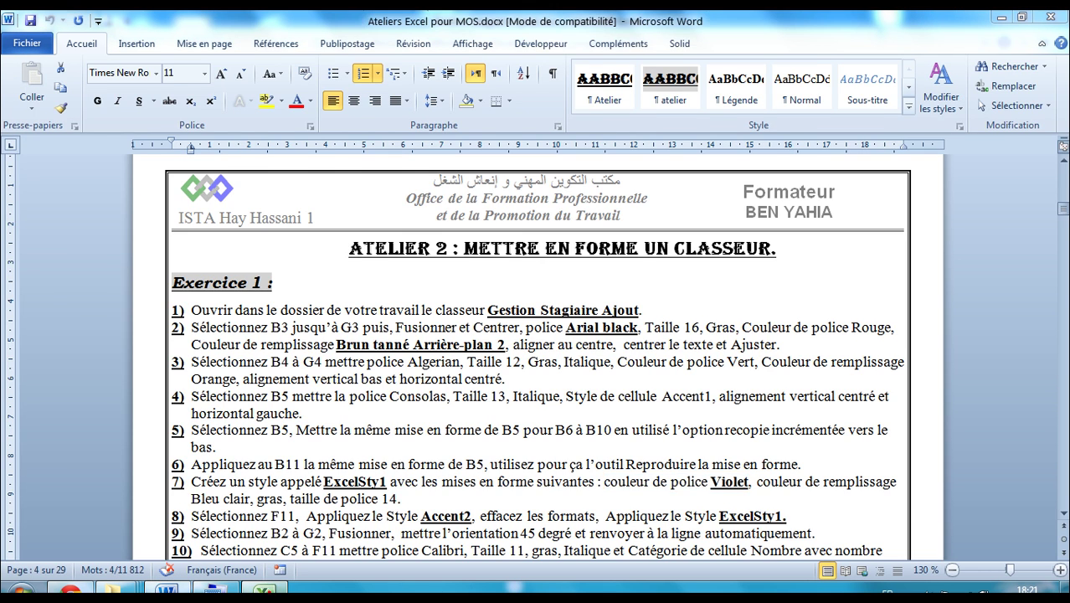
left_click(262, 591)
left_click(339, 225)
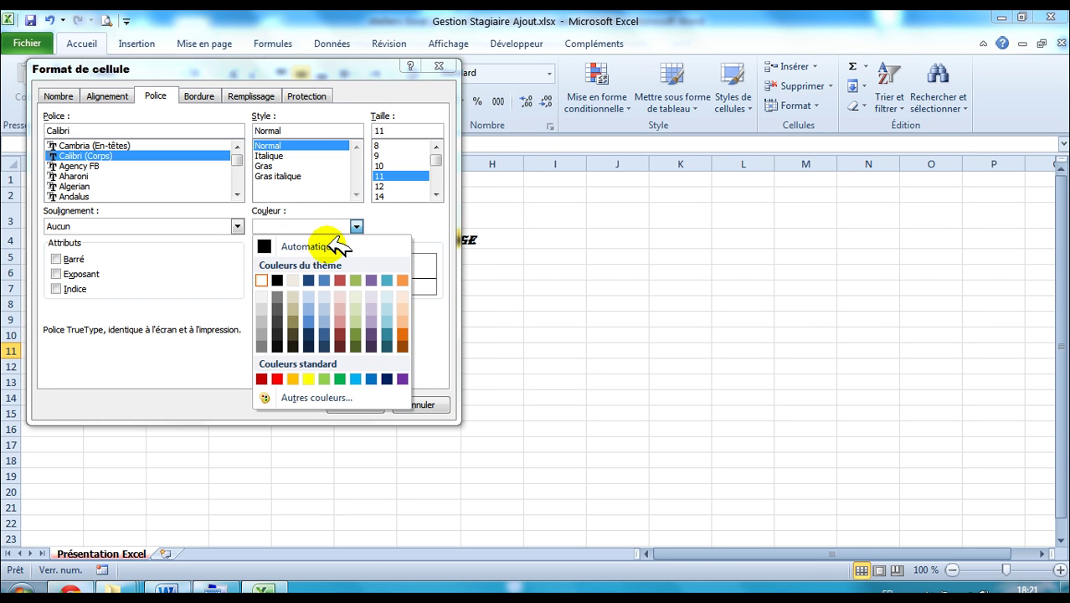
left_click(405, 378)
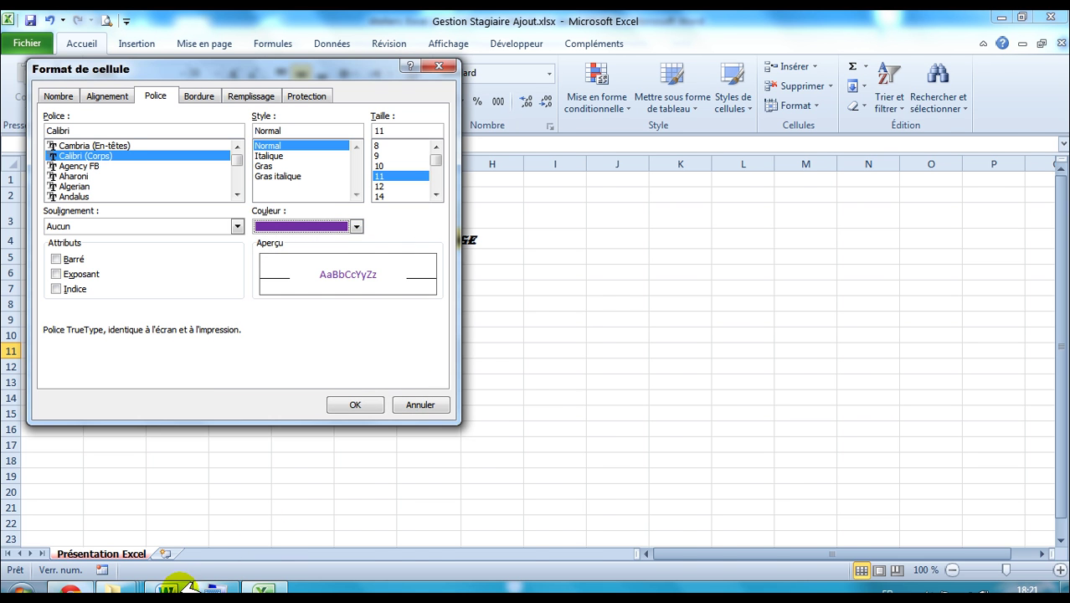
Step: Mark "couleur de remplissage Bleu clair" in the Word exercise and set the new style's pattern colour to standard light blue in Excel
left_click(186, 588)
left_click_drag(758, 483, 255, 497)
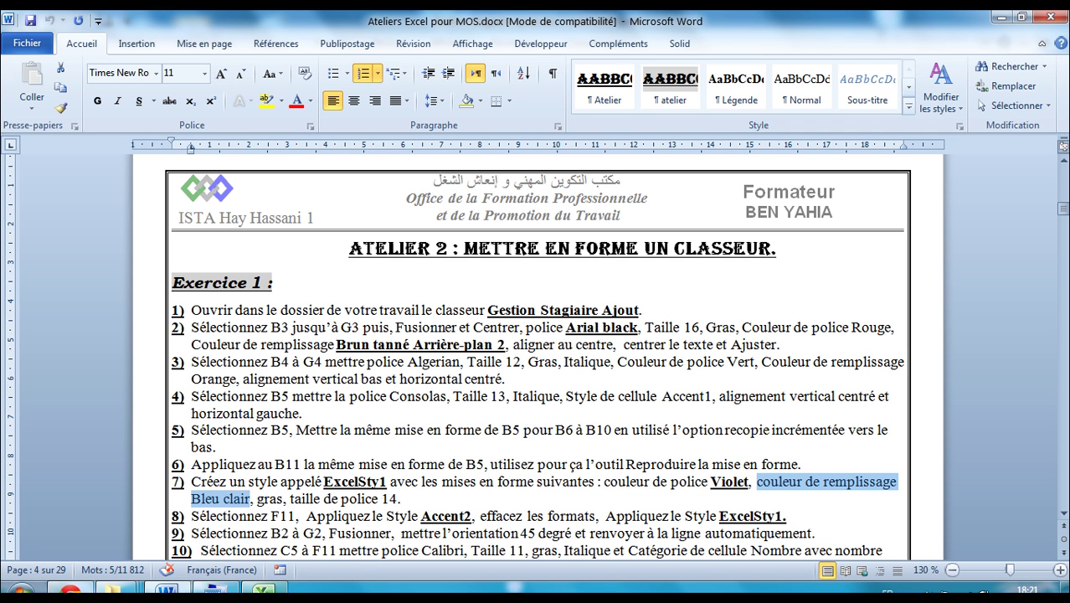
left_click(264, 589)
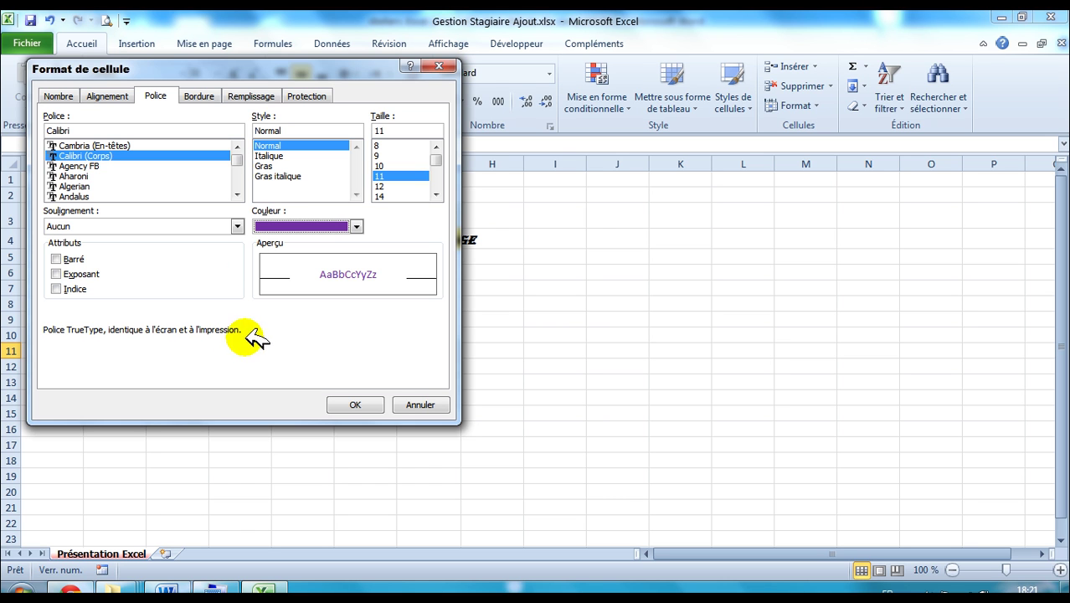
left_click(251, 96)
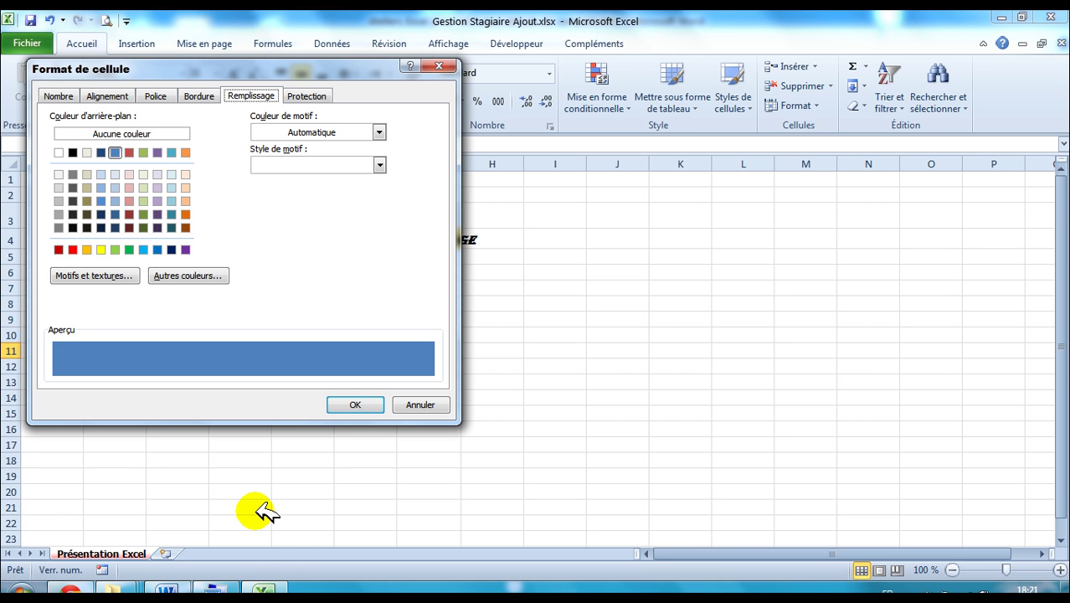
left_click(166, 590)
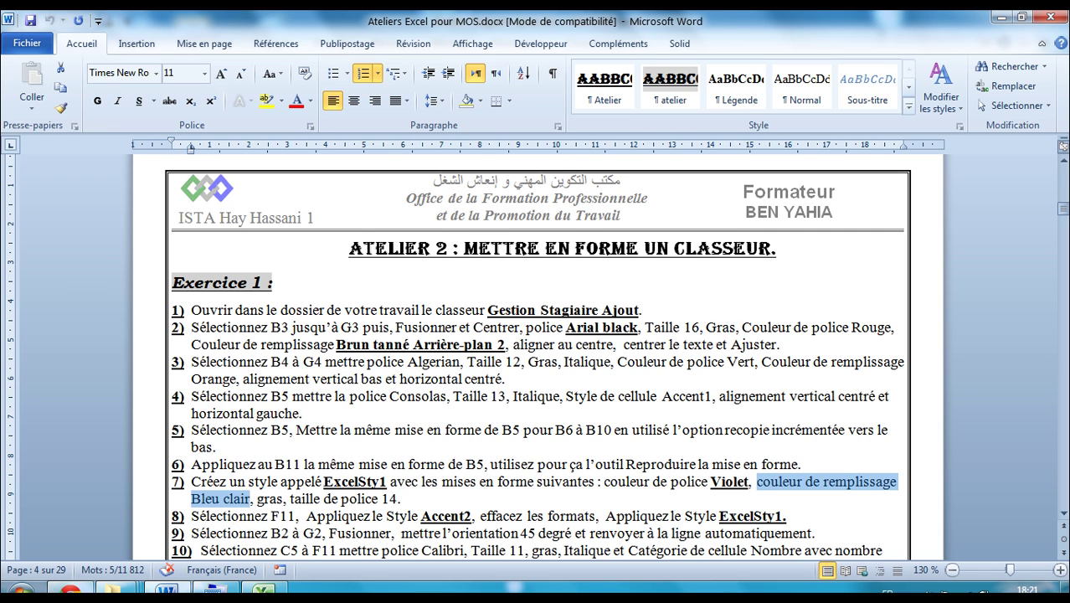
left_click(262, 589)
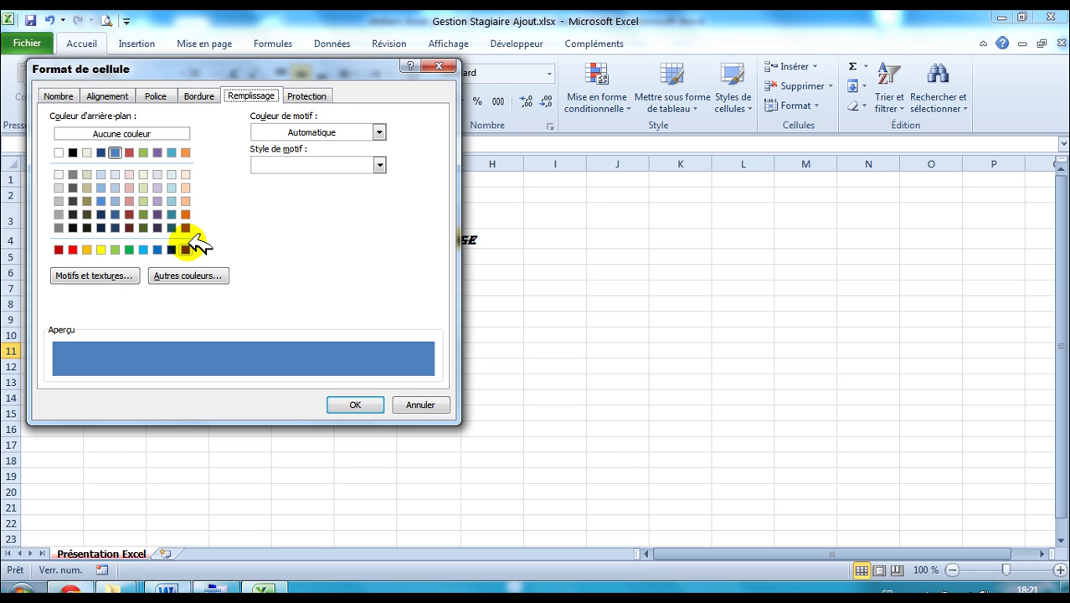
left_click(380, 132)
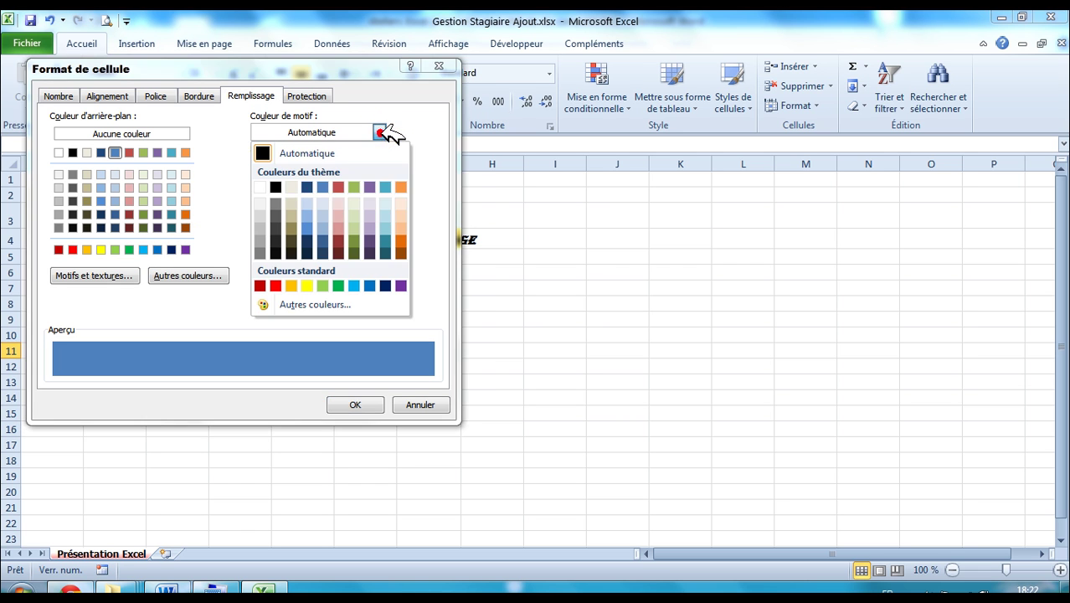
left_click(367, 287)
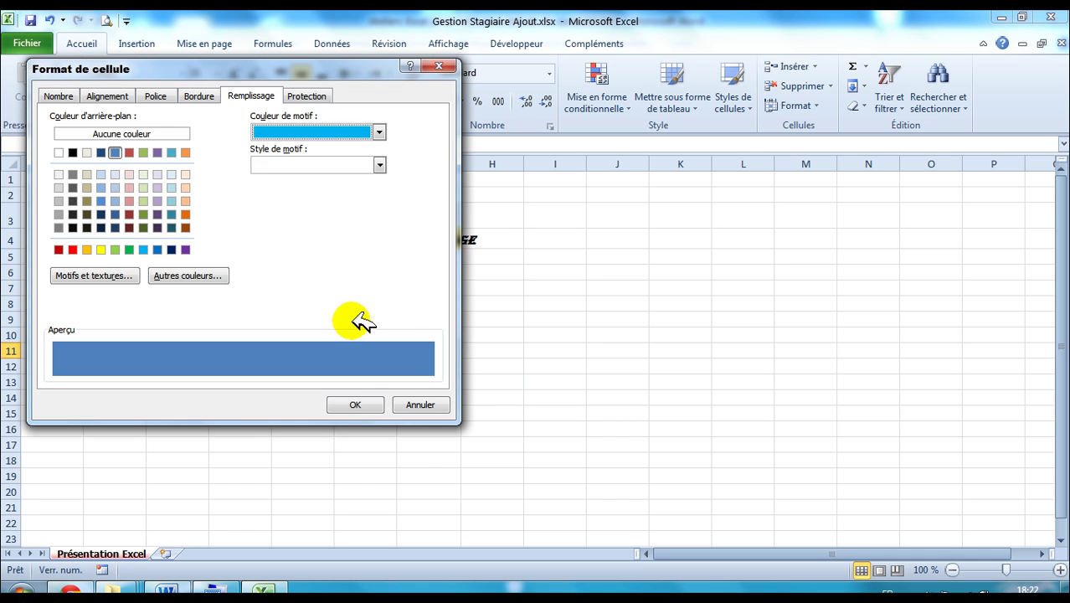
left_click(358, 404)
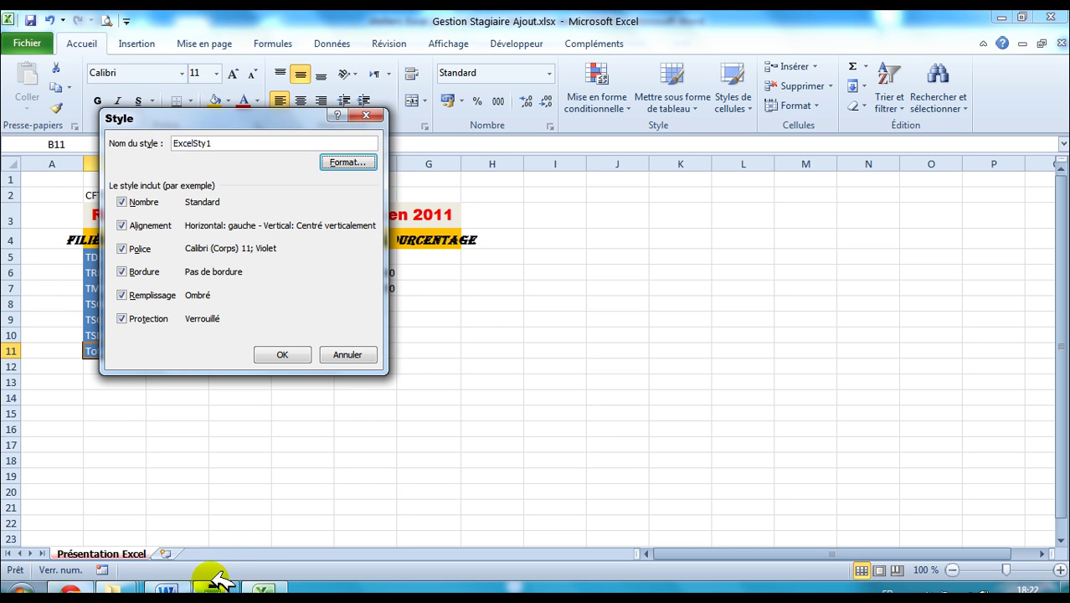
Step: Mark the word "gras" in item 7 of the Word exercise and set the ExcelSty1 font style to Gras in Excel
left_click(262, 591)
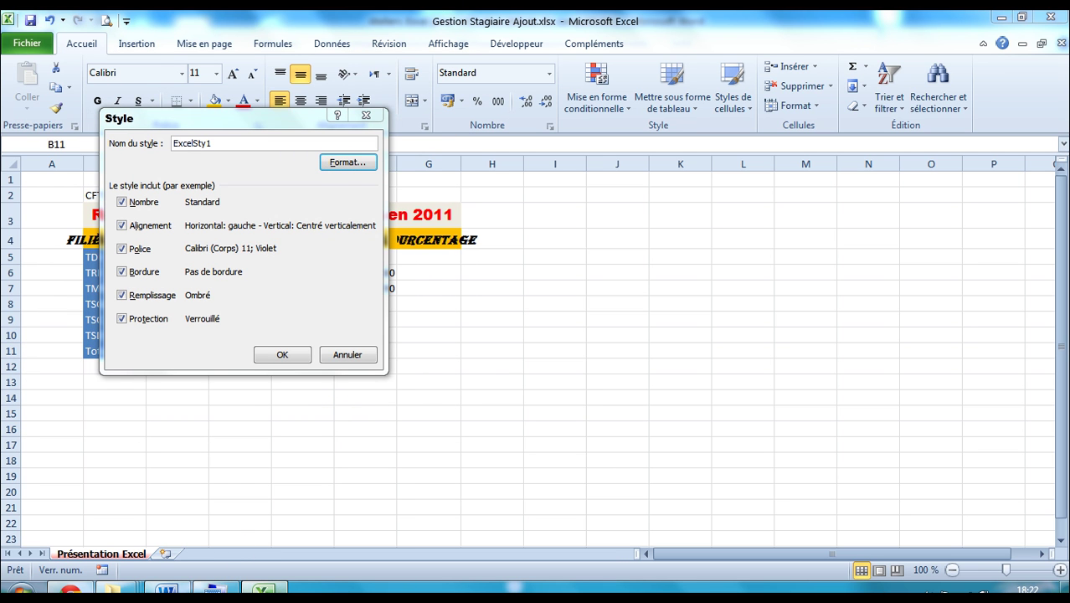
key("alt+Tab")
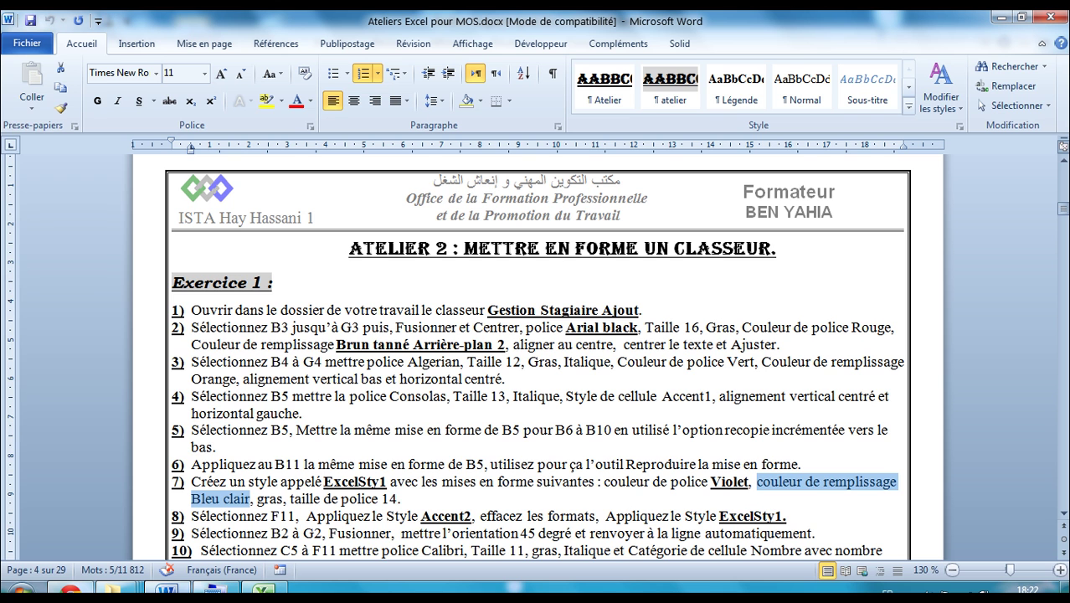
left_click(271, 494)
double_click(266, 498)
left_click(264, 587)
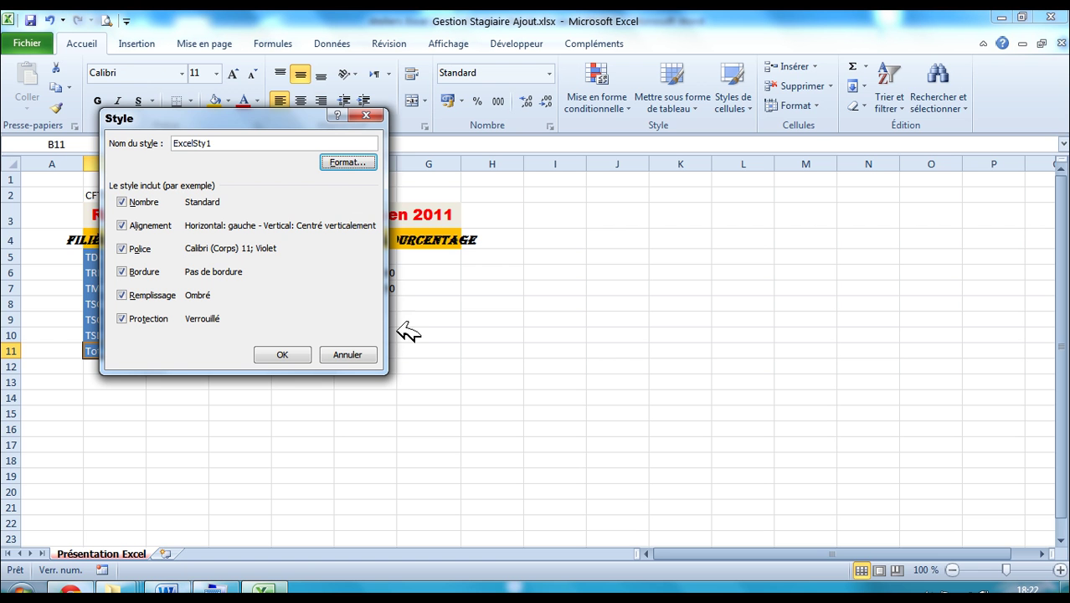
left_click(369, 163)
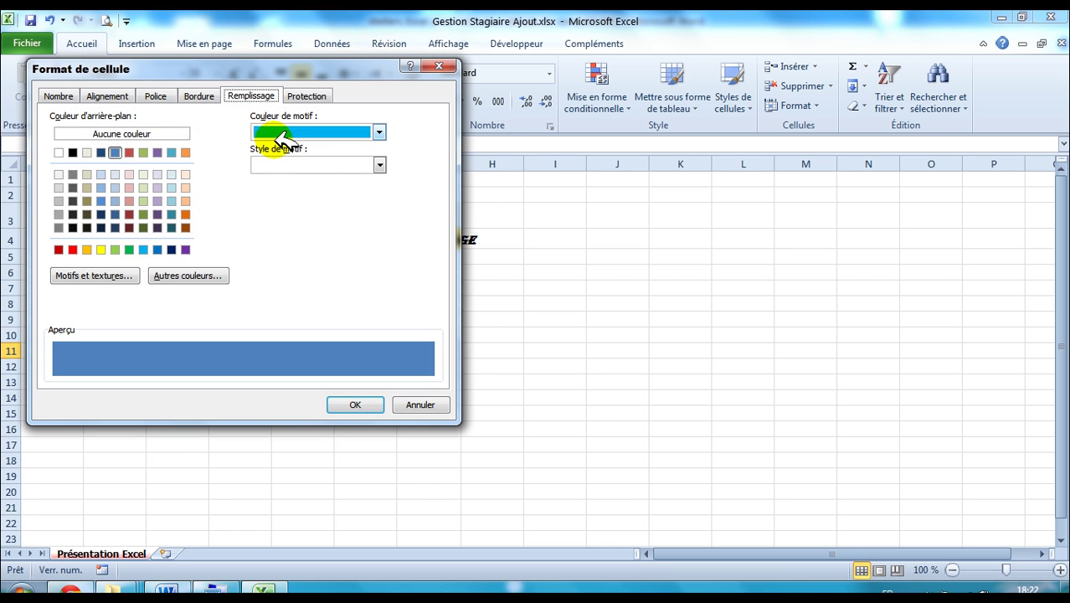
left_click(157, 96)
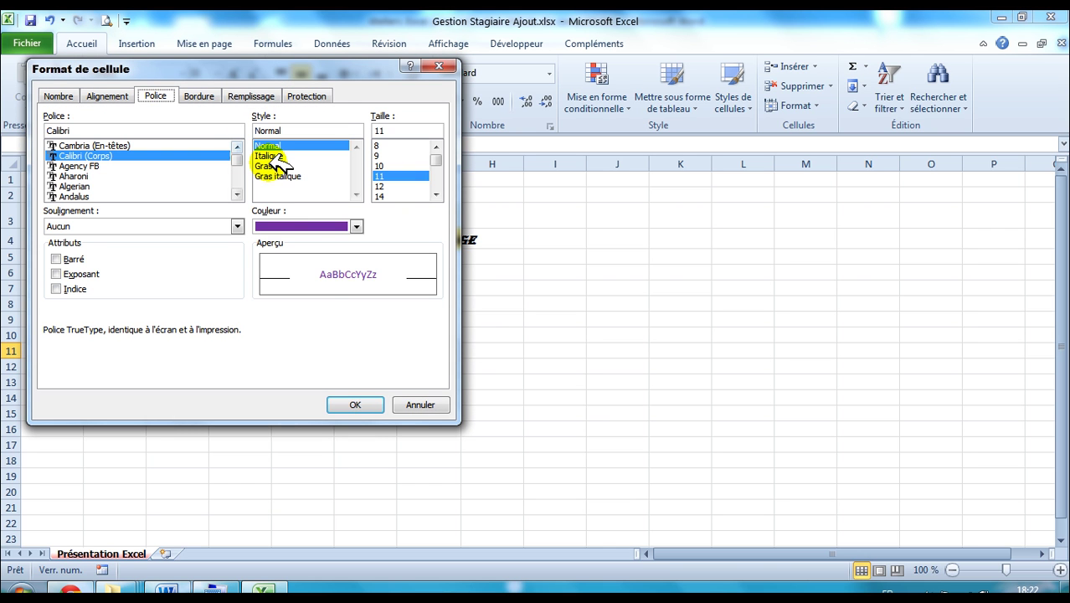
left_click(266, 166)
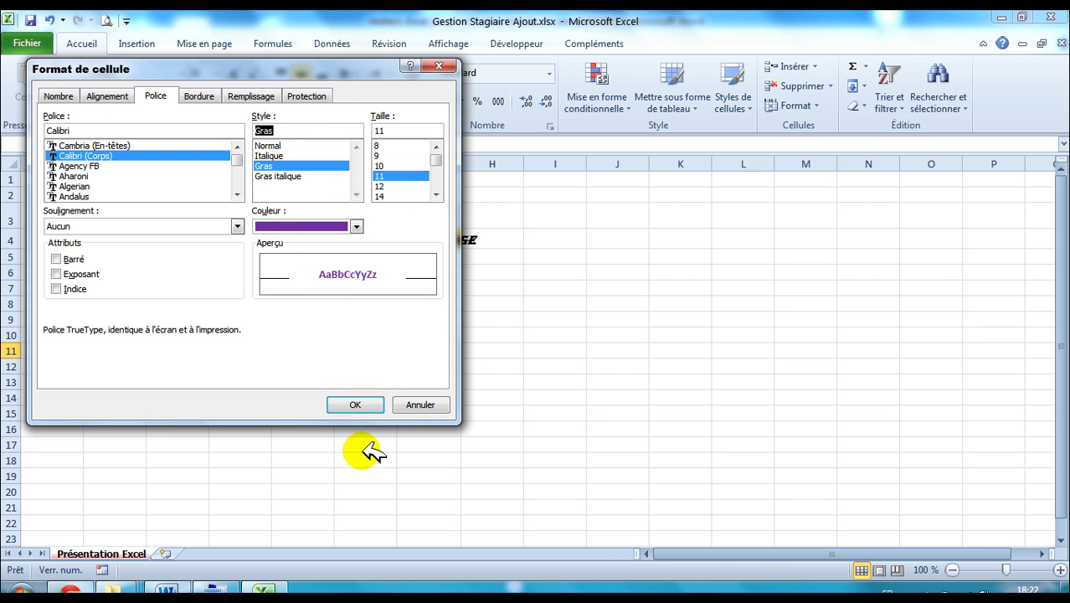
Step: Mark "taille de police 14" in item 7 of the Word exercise and set the ExcelSty1 font size to 14 in Excel
left_click(166, 591)
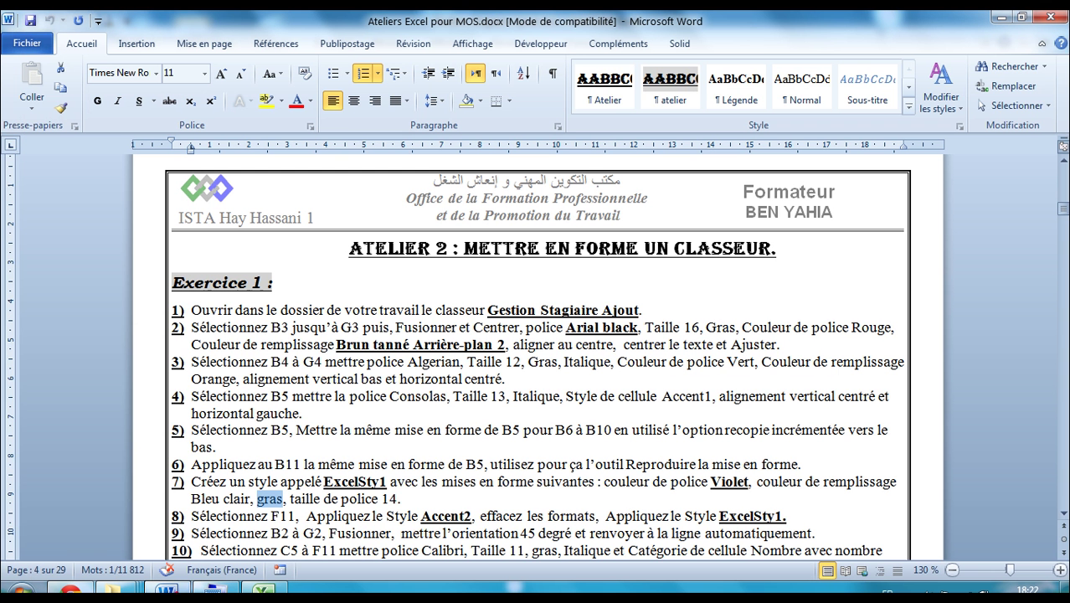
left_click_drag(290, 498, 399, 498)
key("alt+Tab")
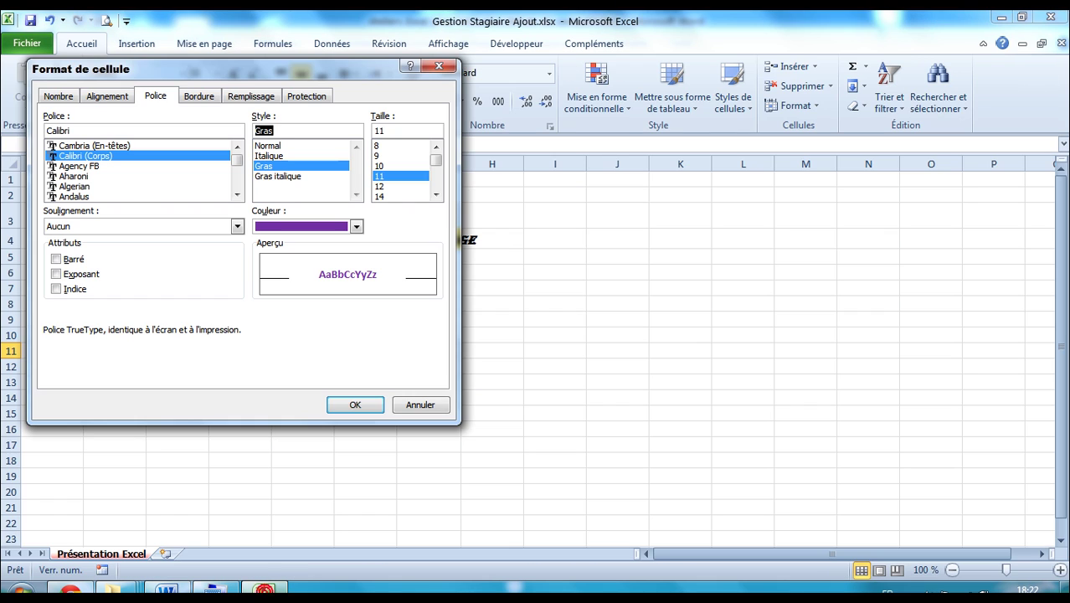
left_click(384, 196)
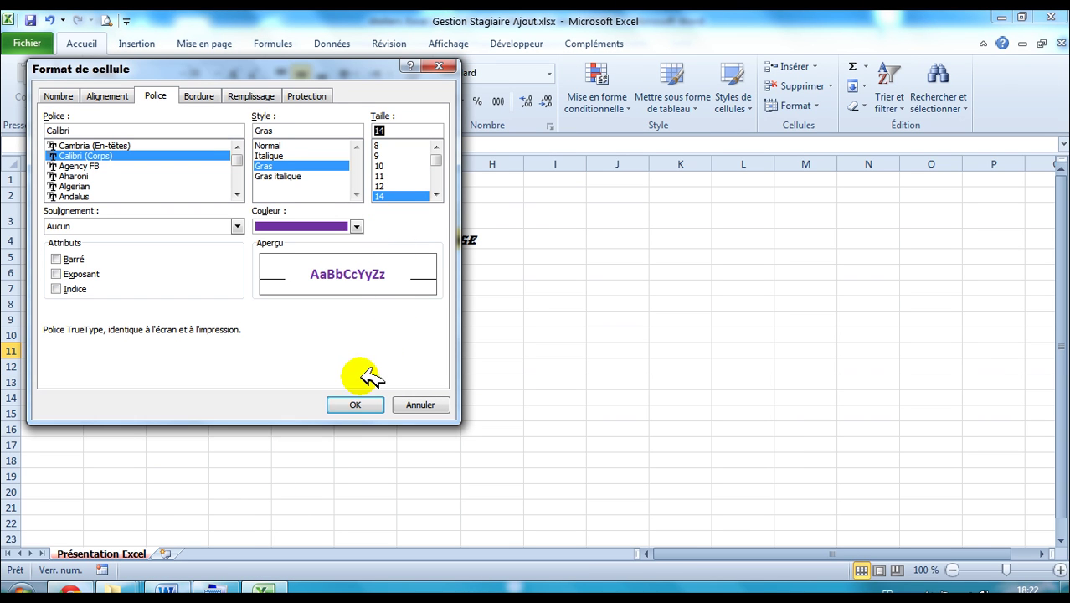
left_click(358, 404)
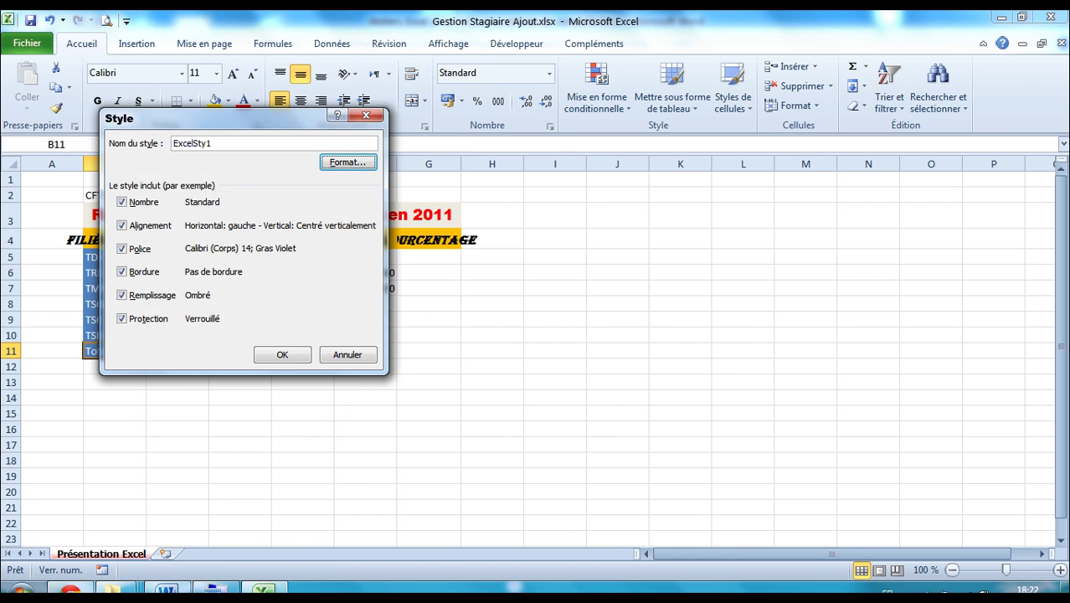
Step: Recheck item 7 in the Word exercise and save the ExcelSty1 cell style in Excel
left_click(167, 591)
left_click(263, 591)
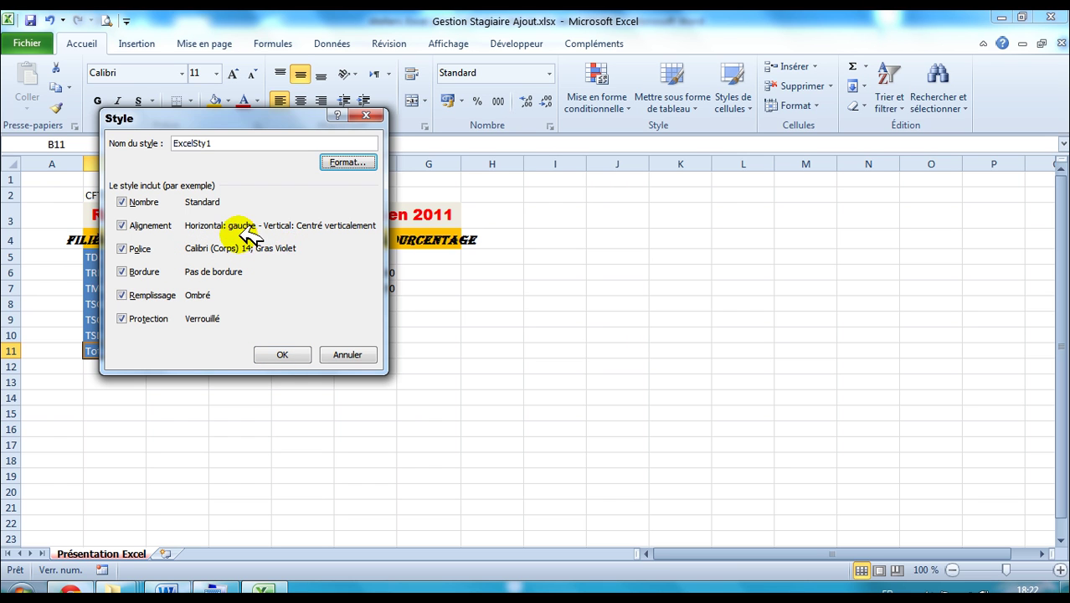
left_click(285, 355)
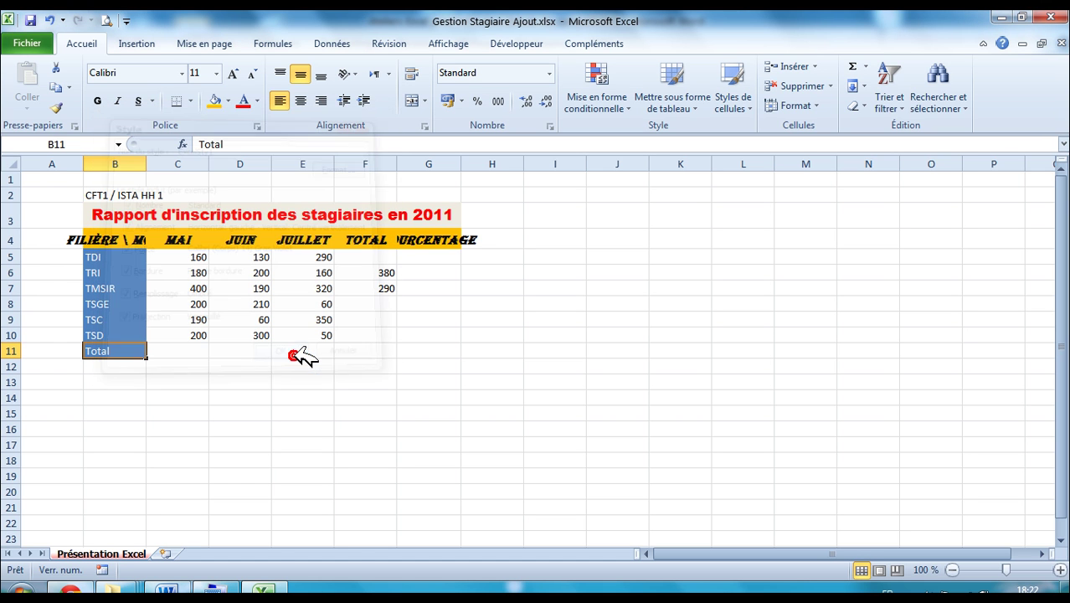
mouse_move(262, 592)
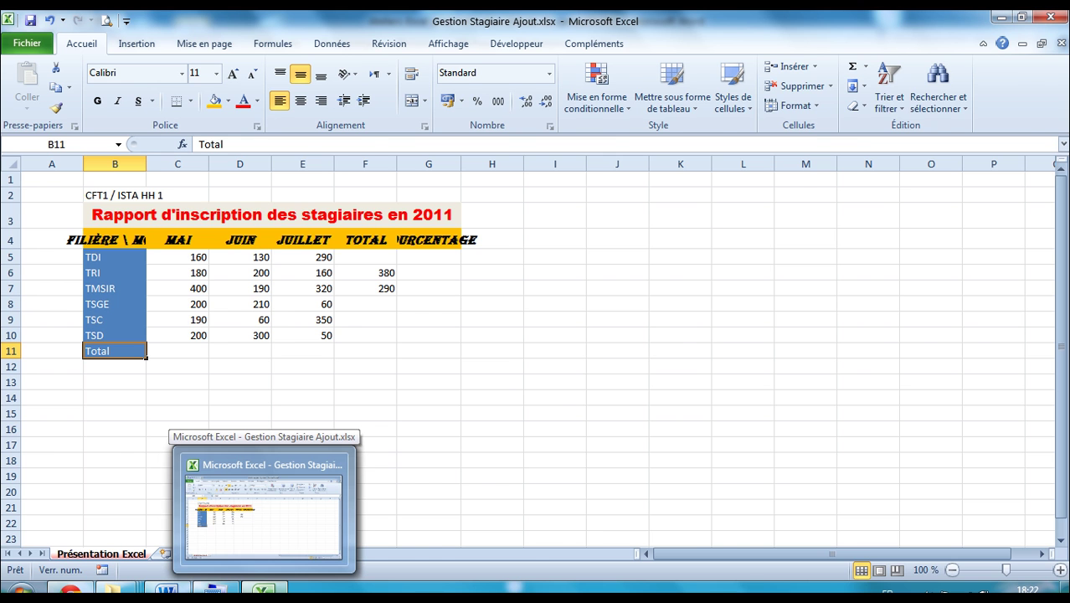
Step: Mark "Sélectionnez F11" in item 8 of the Word exercise and select cell F11 in Excel
left_click(166, 591)
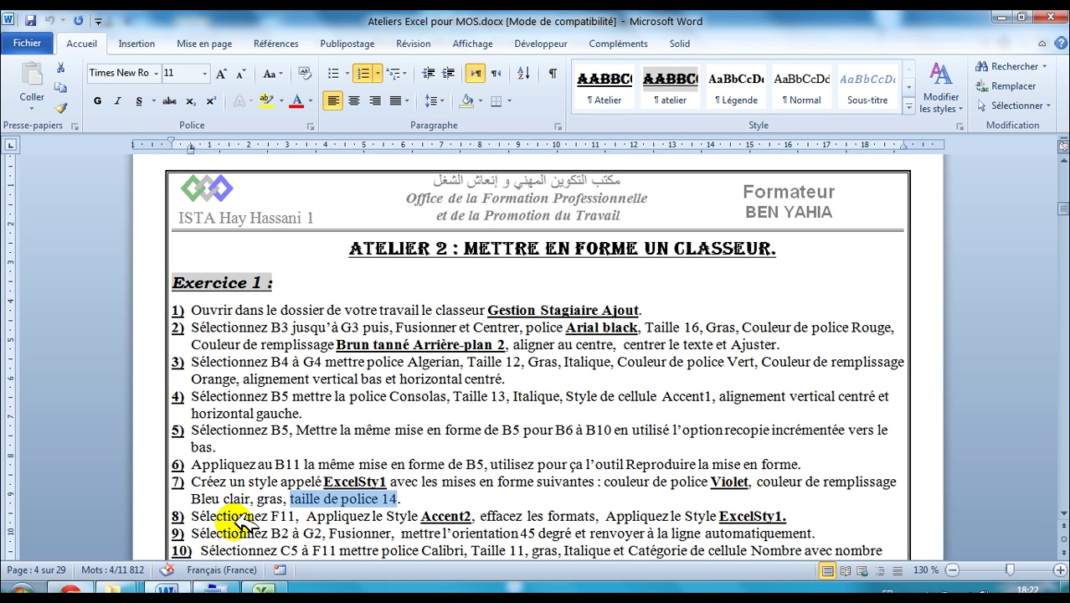
left_click_drag(193, 516, 294, 516)
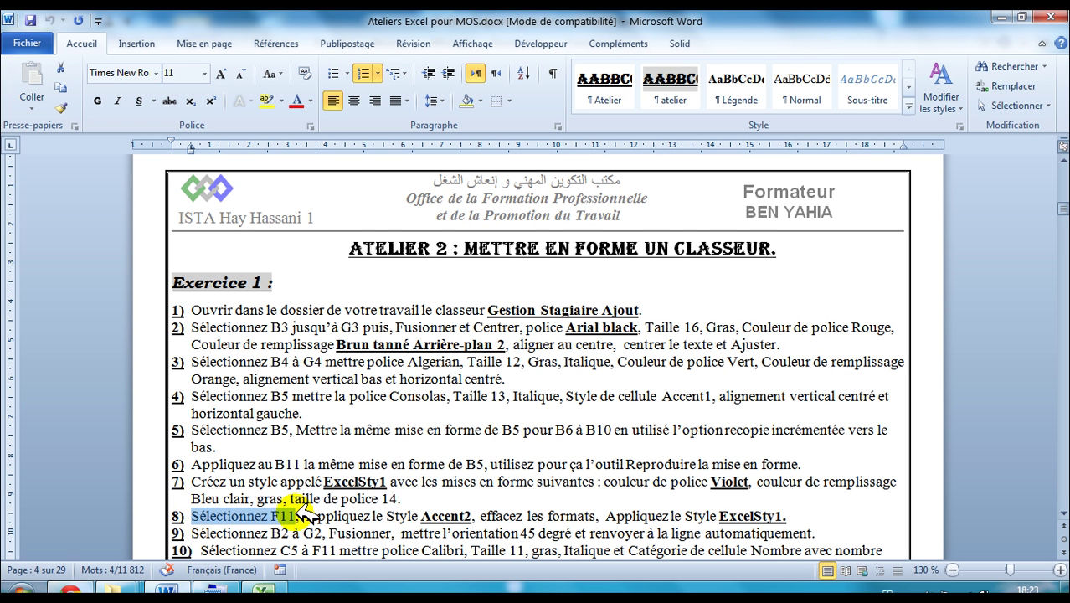
left_click(262, 591)
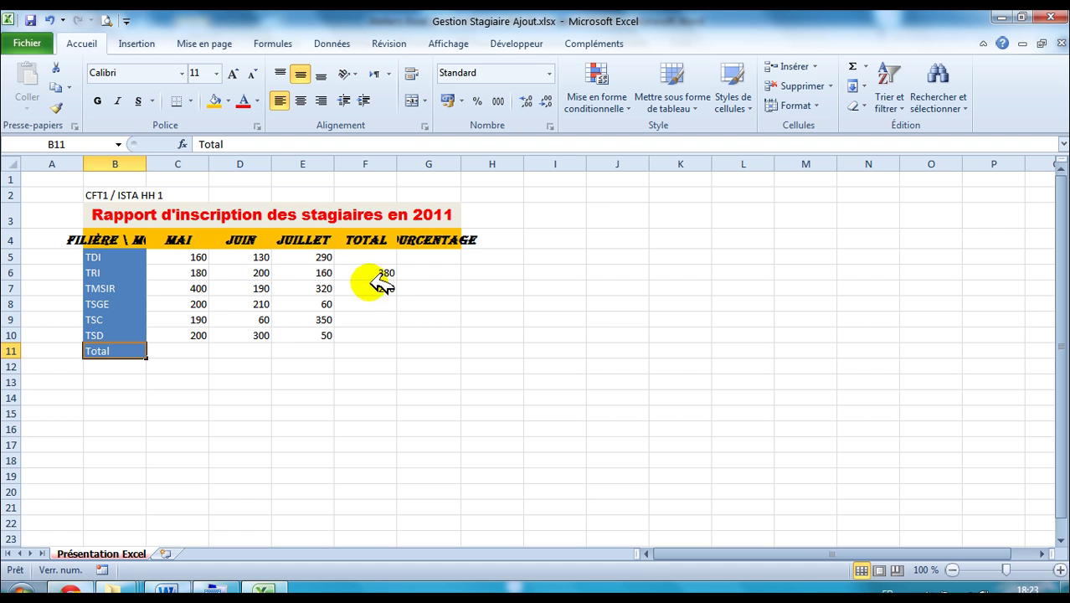
left_click(375, 352)
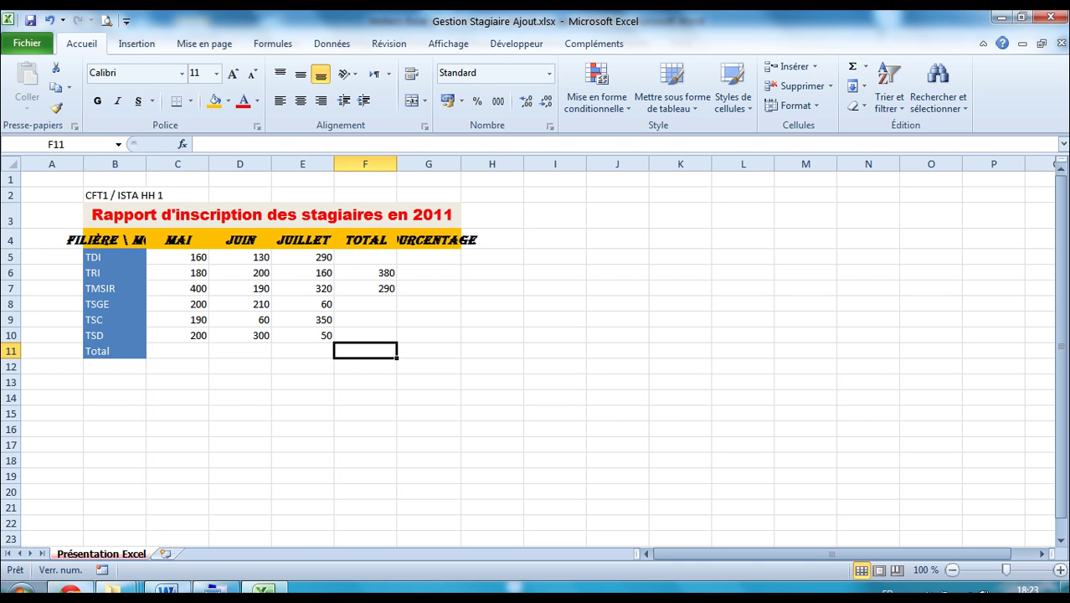
Step: Mark "Appliquez le Style Accent2" in item 8 of the Word exercise and apply the Accent2 cell style to F11 in Excel
left_click(166, 590)
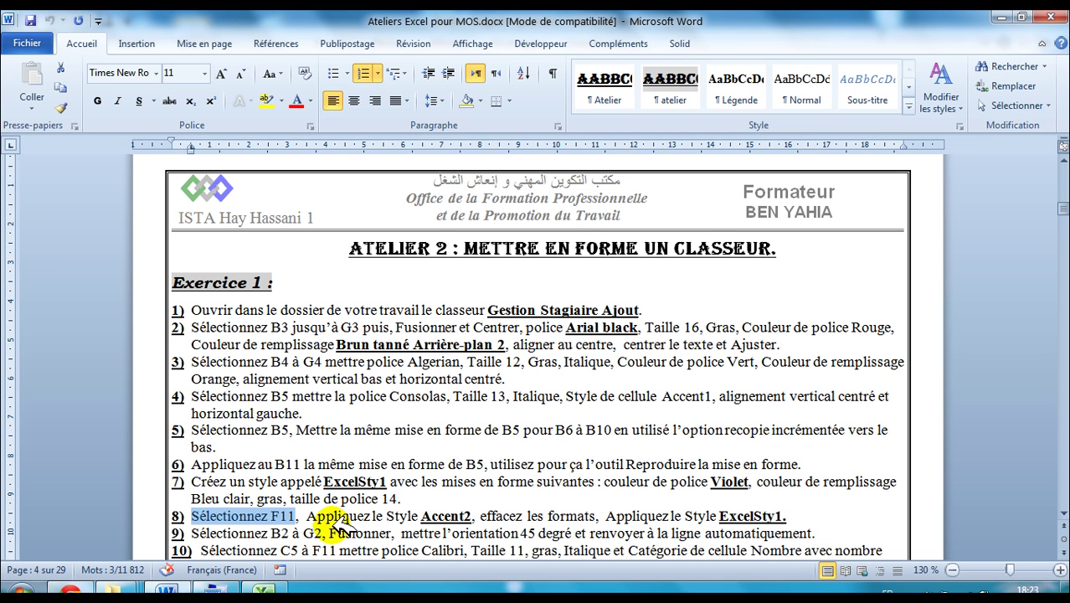
left_click_drag(307, 515, 474, 512)
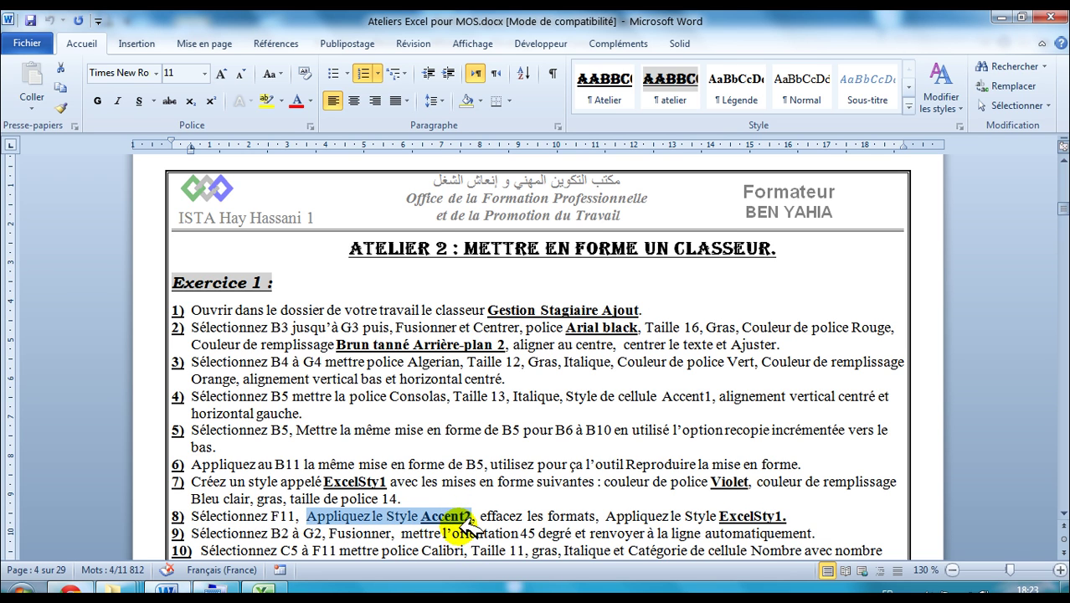
key("alt+Tab")
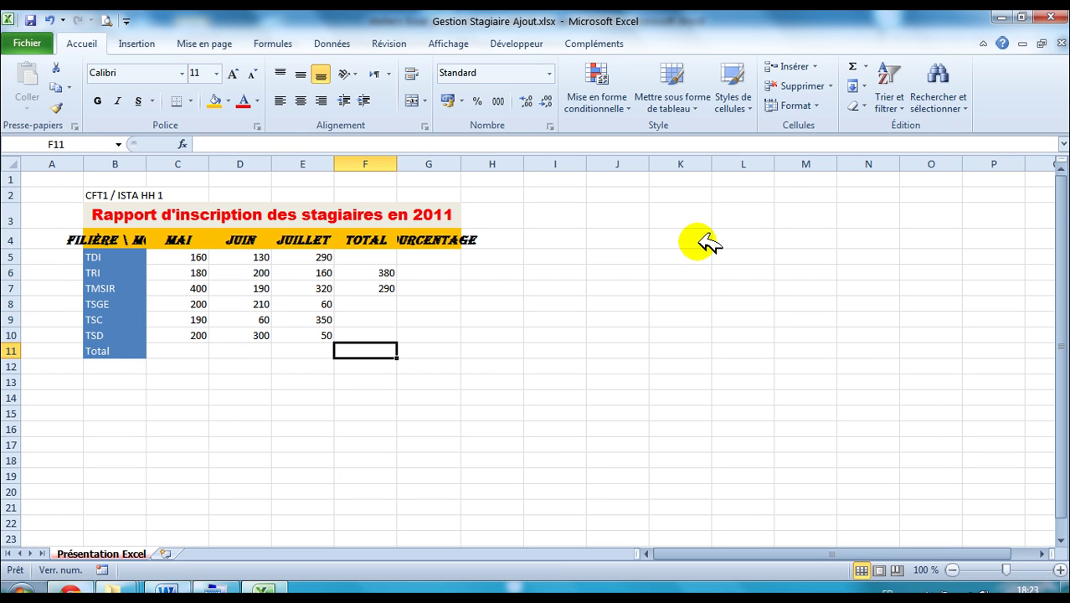
left_click(754, 104)
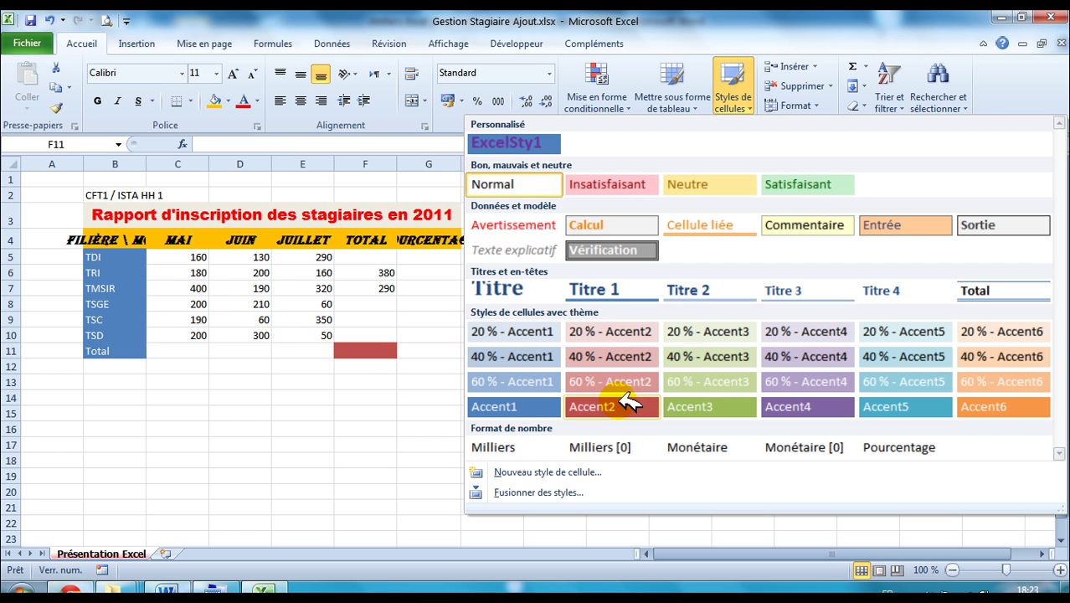
left_click(626, 406)
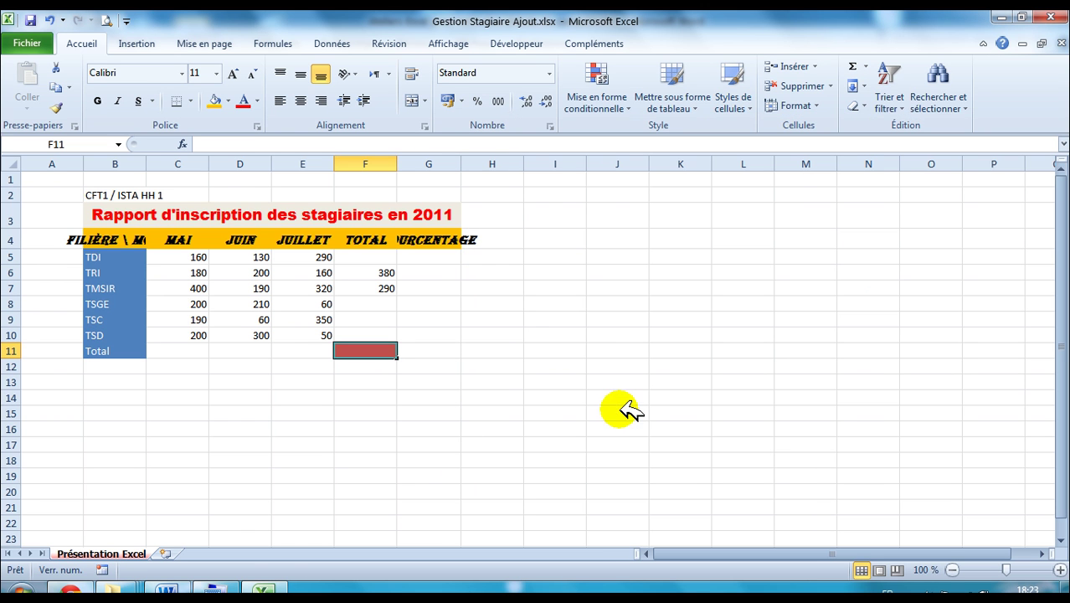
Step: Mark "effacez les formats" in item 8 of the Word exercise and clear the formats of cell F11 in Excel
left_click(167, 588)
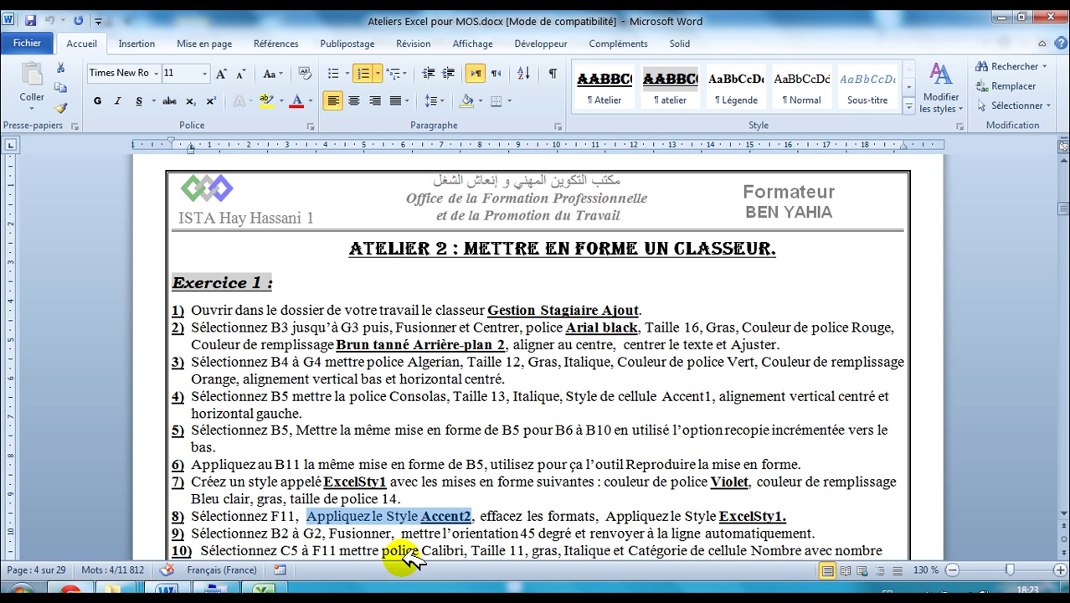
left_click_drag(480, 515, 600, 518)
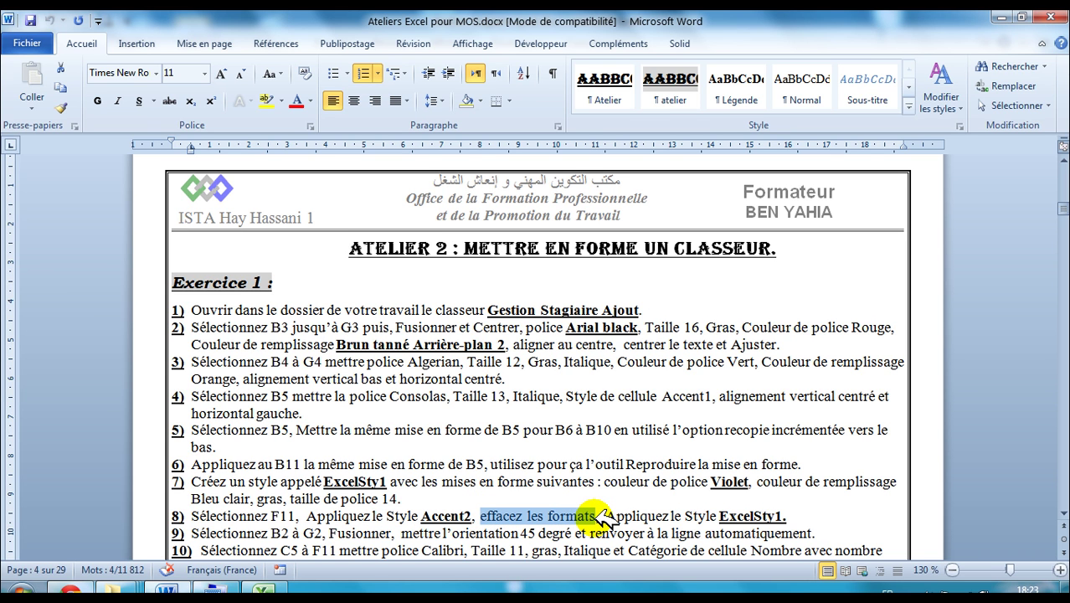
left_click(264, 590)
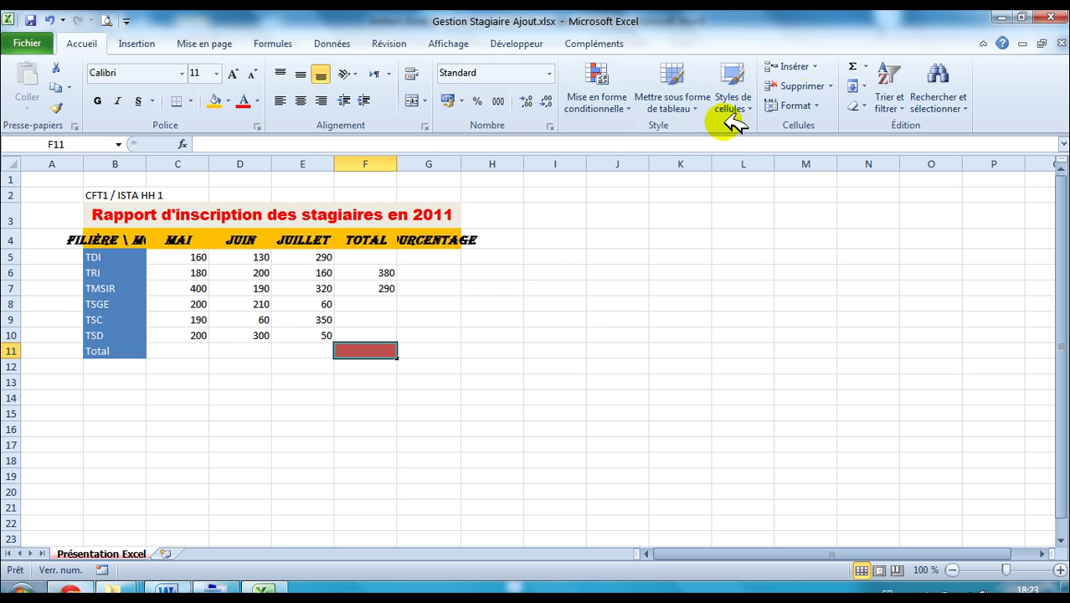
left_click(863, 107)
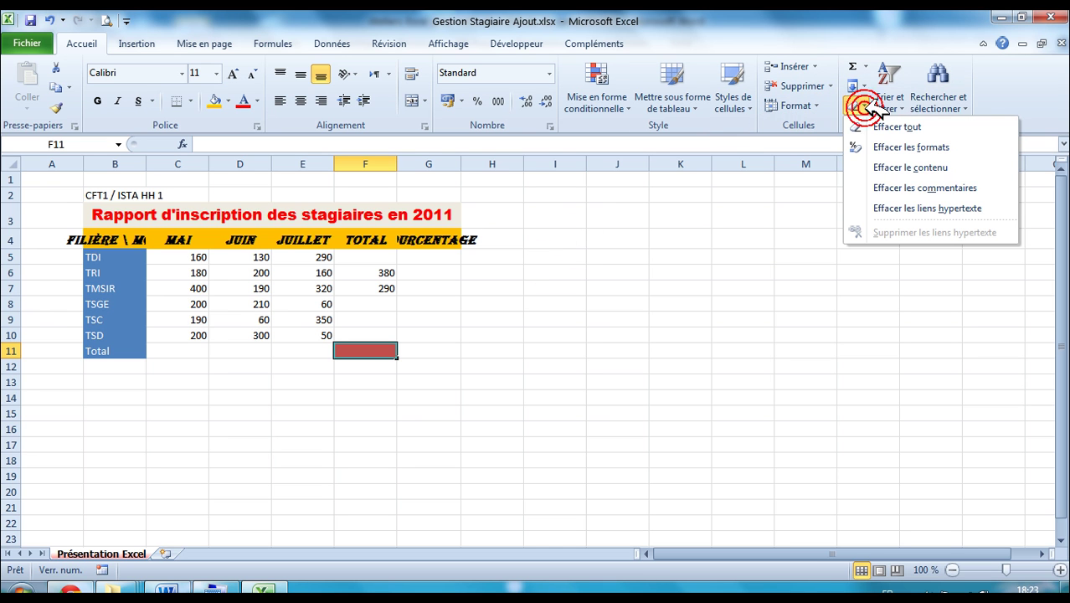
left_click(925, 148)
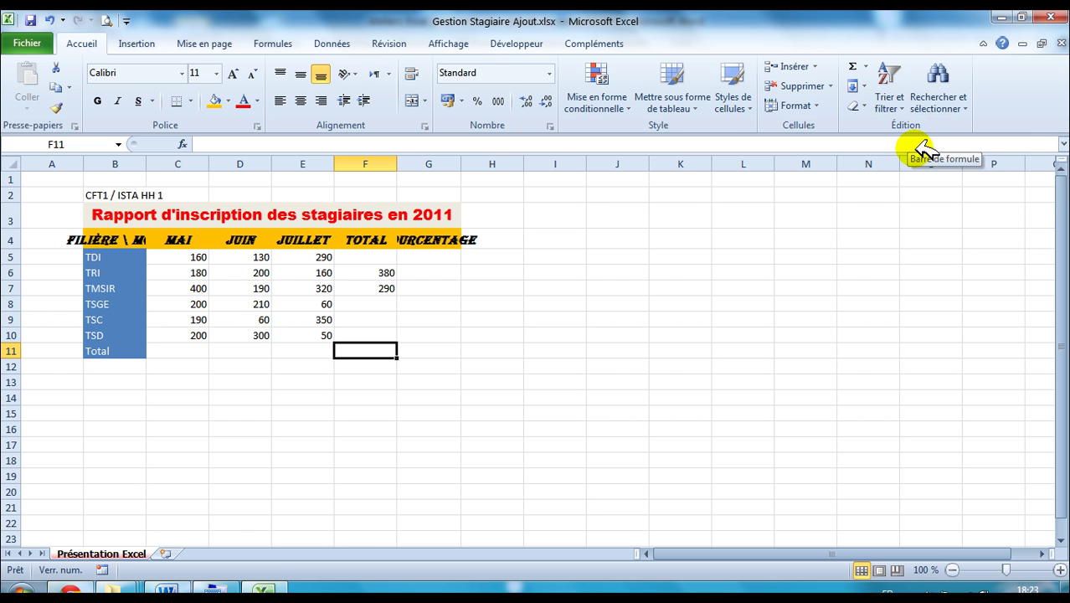
Step: Mark "Appliquez le Style ExcelSty1" in item 8 of the Word exercise and apply the custom ExcelSty1 style to F11 in Excel
left_click(164, 591)
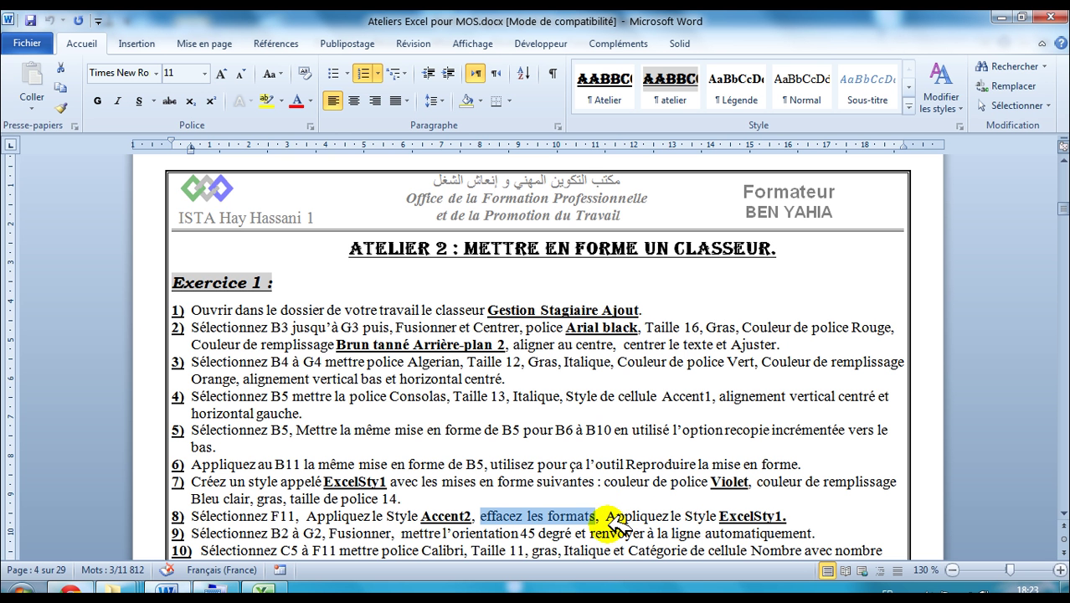
left_click_drag(606, 515, 779, 514)
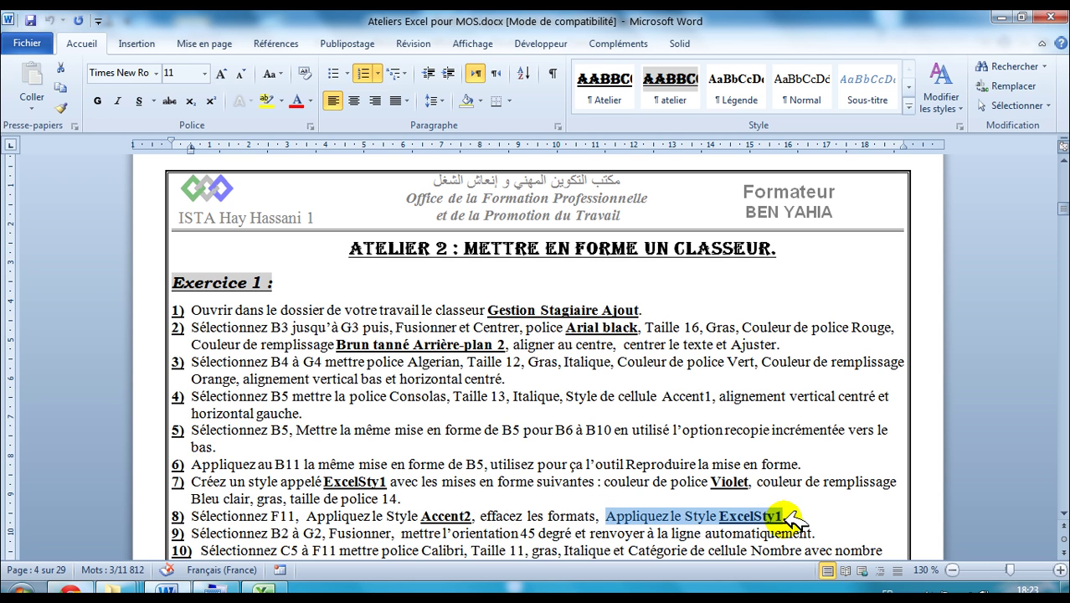
left_click(262, 591)
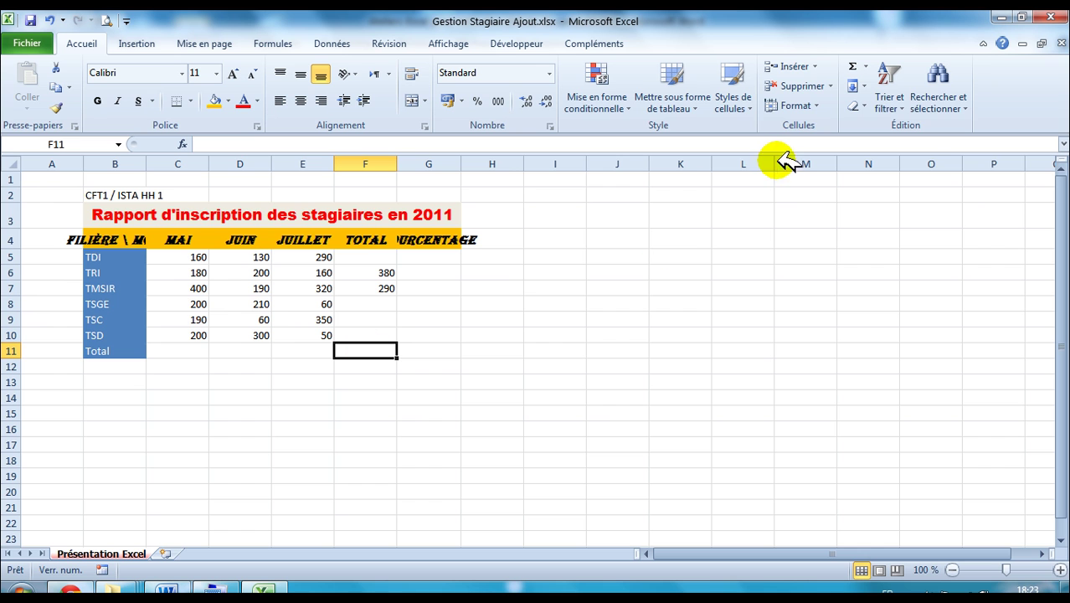
left_click(748, 107)
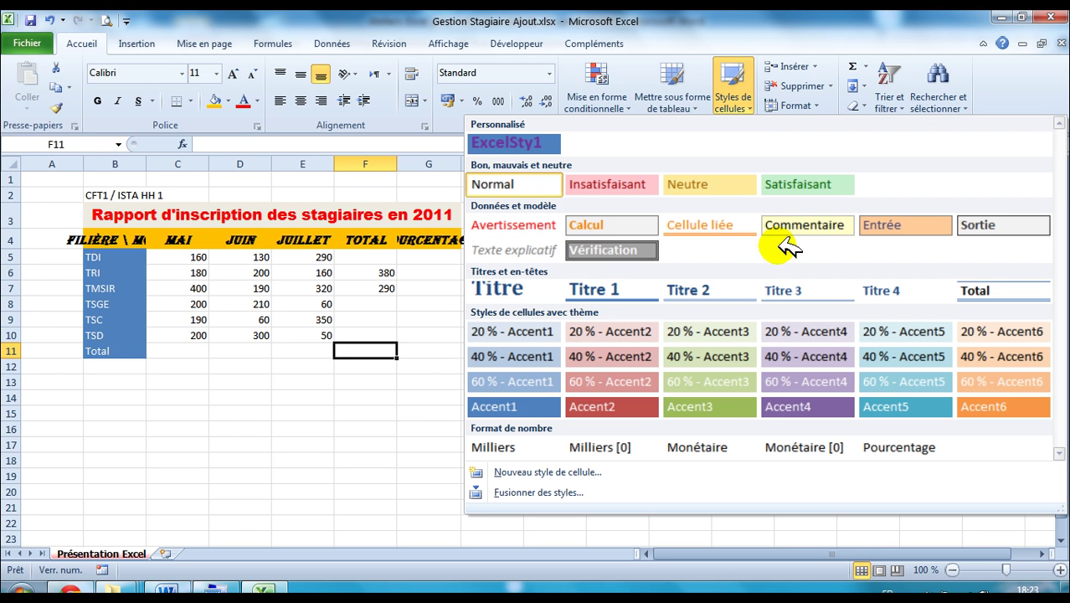
left_click(533, 144)
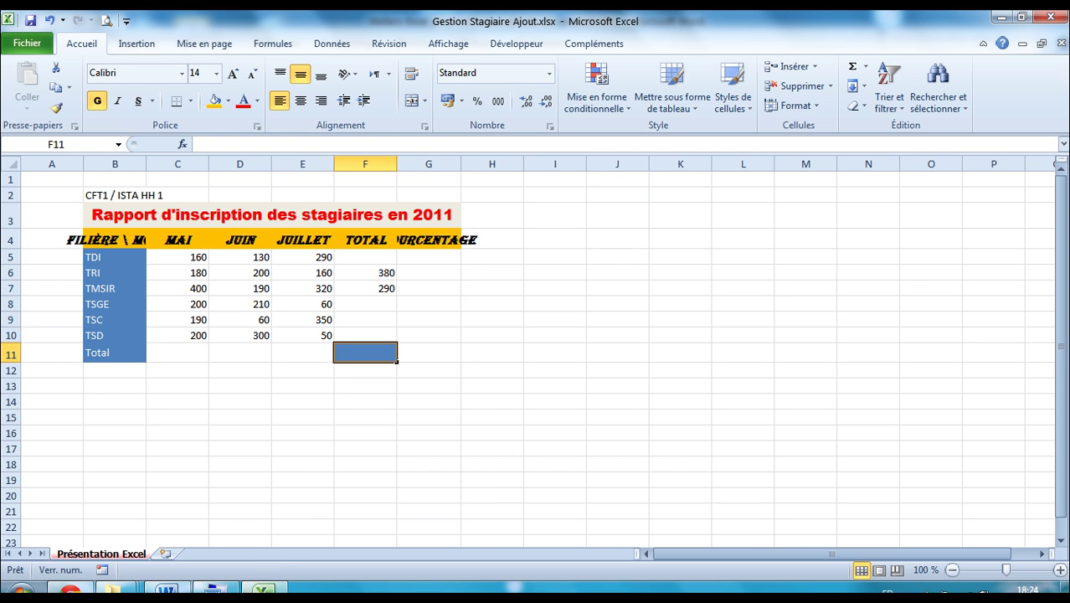
Step: Mark "Sélectionnez B2 à G2" in item 9 of the Word exercise and select the range B2:G2 in Excel
left_click(167, 591)
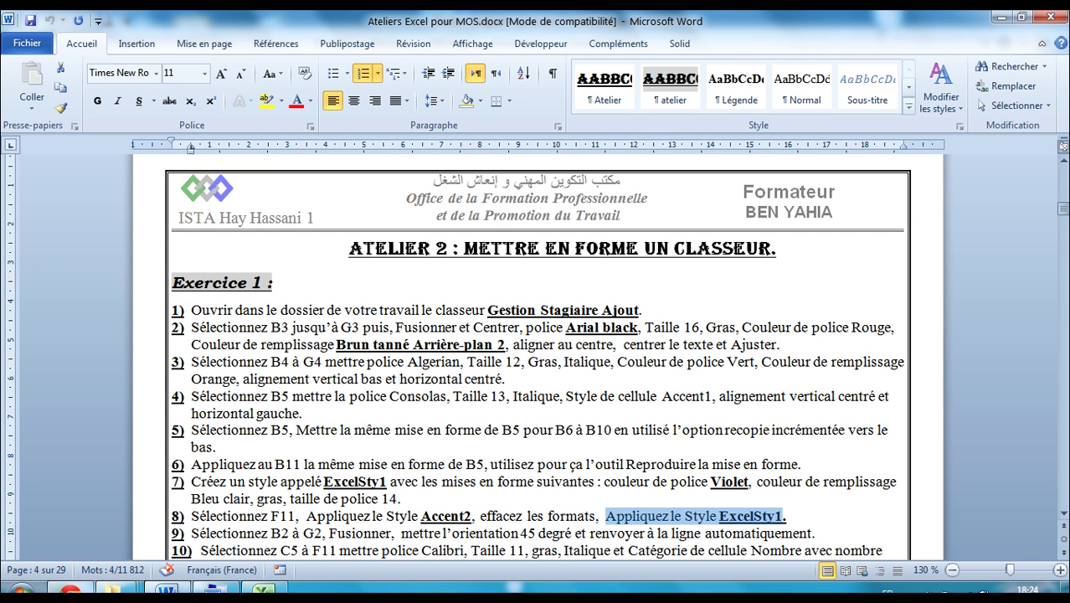
left_click_drag(191, 533, 329, 527)
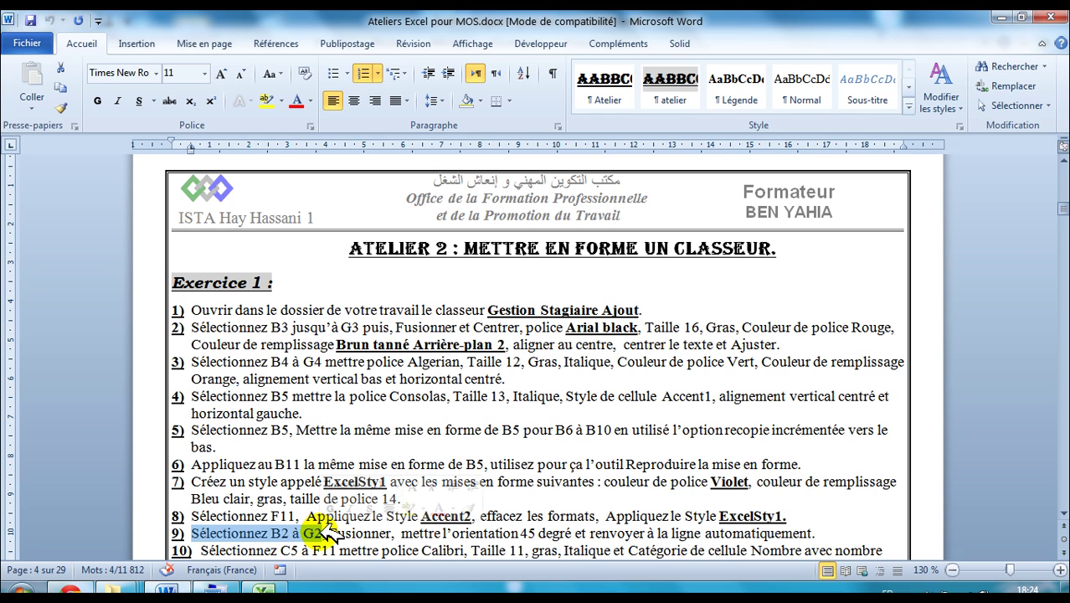
left_click(262, 590)
left_click(71, 143)
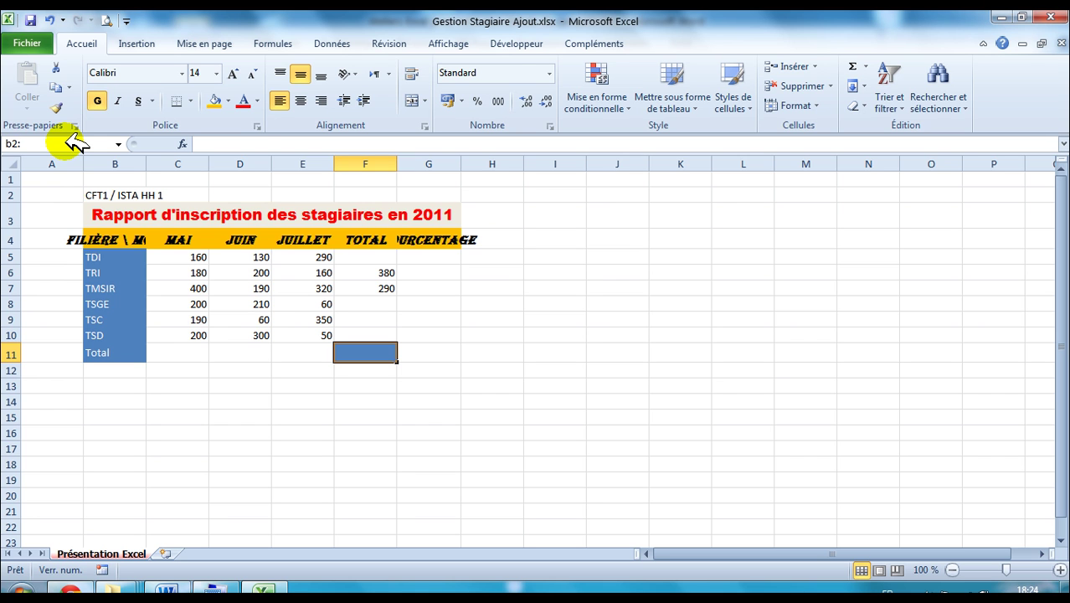
type("b2:g2")
key("Return")
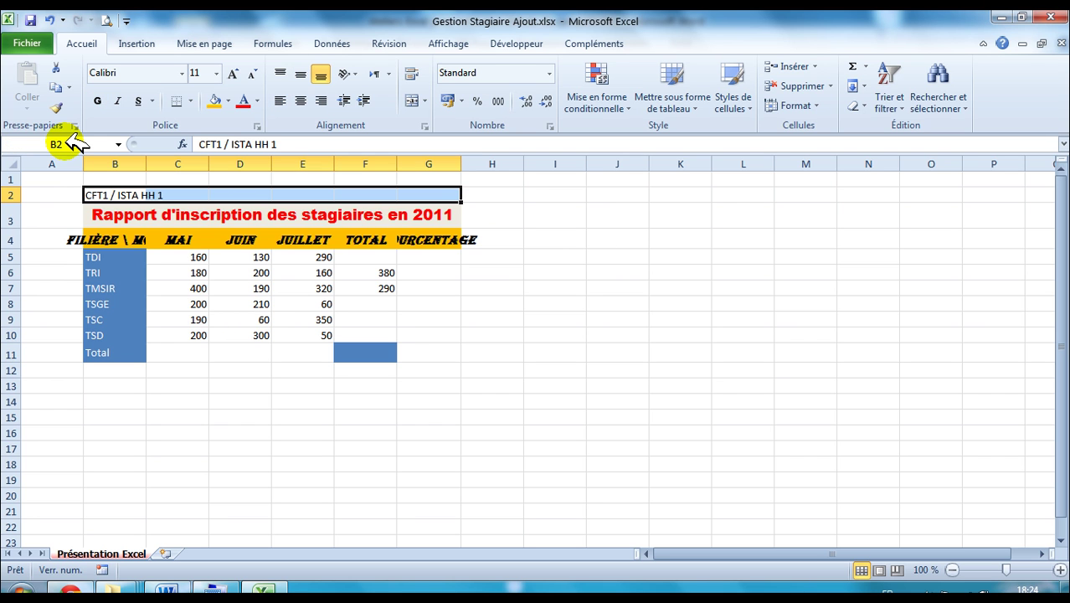
Step: Mark "Fusionner" in item 9 of the Word exercise and merge B2:G2 without centring in Excel
left_click(166, 589)
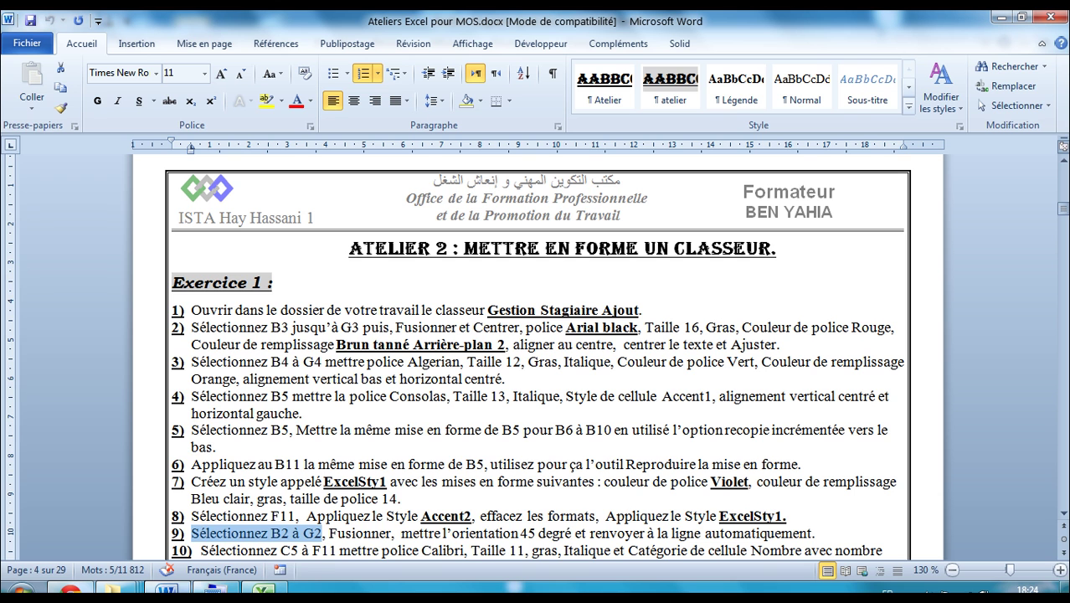
double_click(363, 534)
left_click(262, 590)
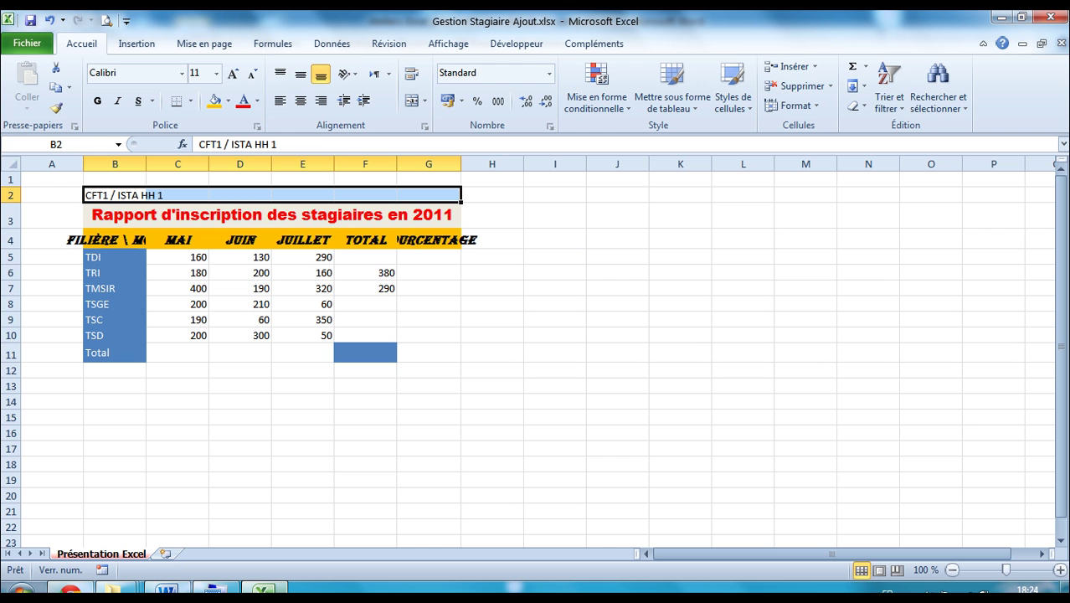
left_click(427, 101)
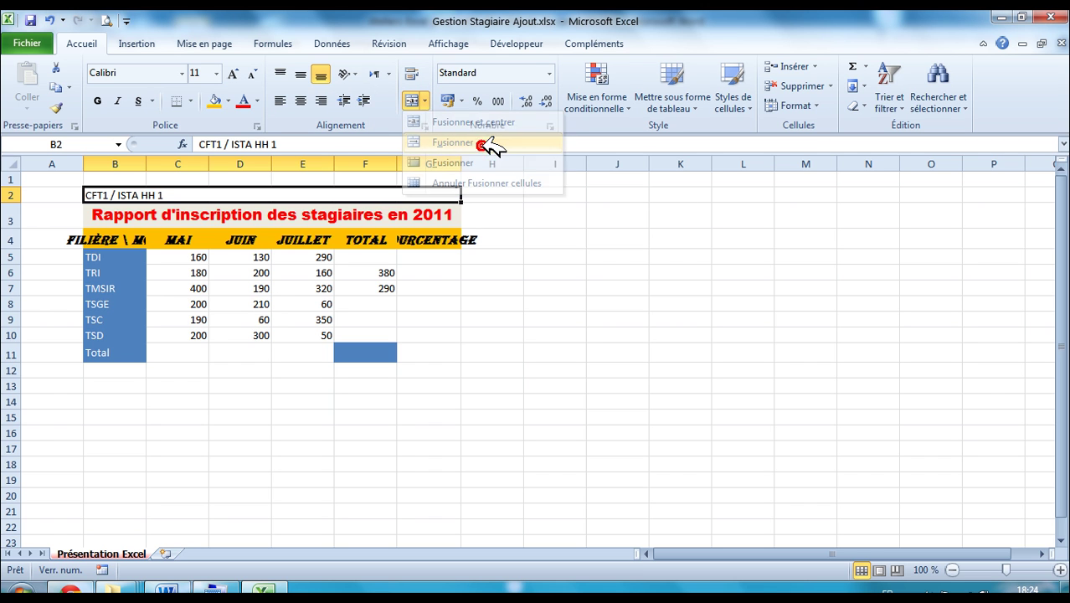
left_click(490, 144)
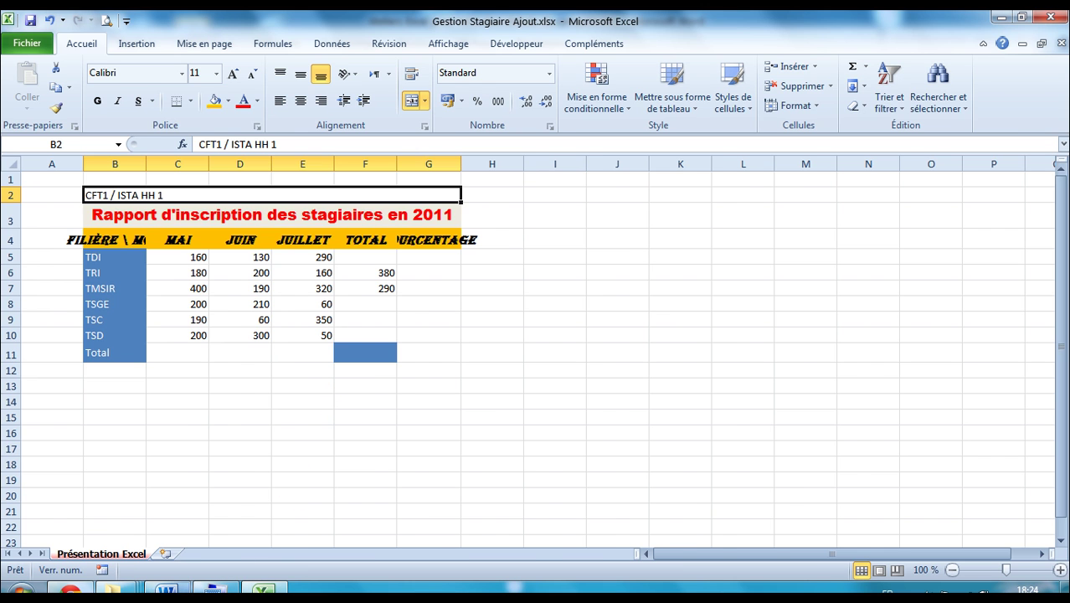
Step: Mark "mettre l'orientation 45 degré" in item 9 of the Word exercise and set the text orientation of merged B2:G2 to 45 degrees in Excel
left_click(166, 590)
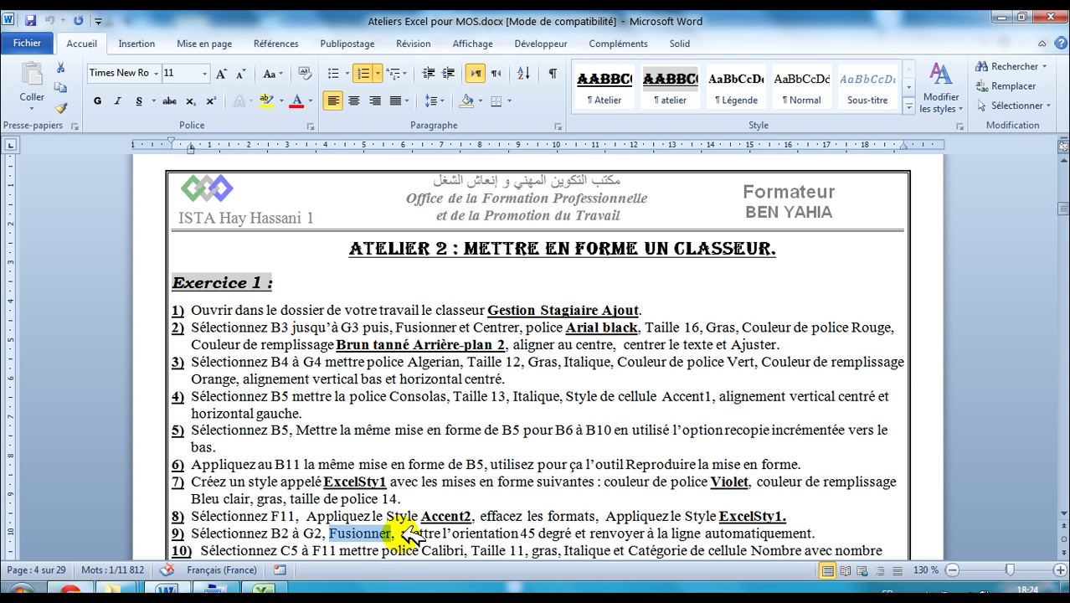
left_click_drag(402, 533, 577, 532)
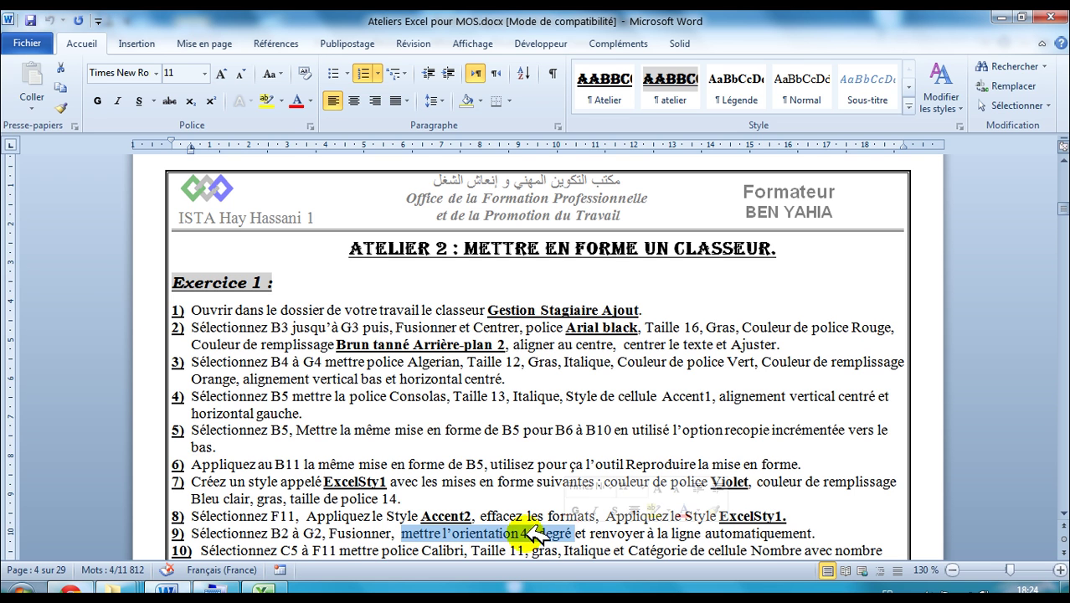
mouse_move(262, 593)
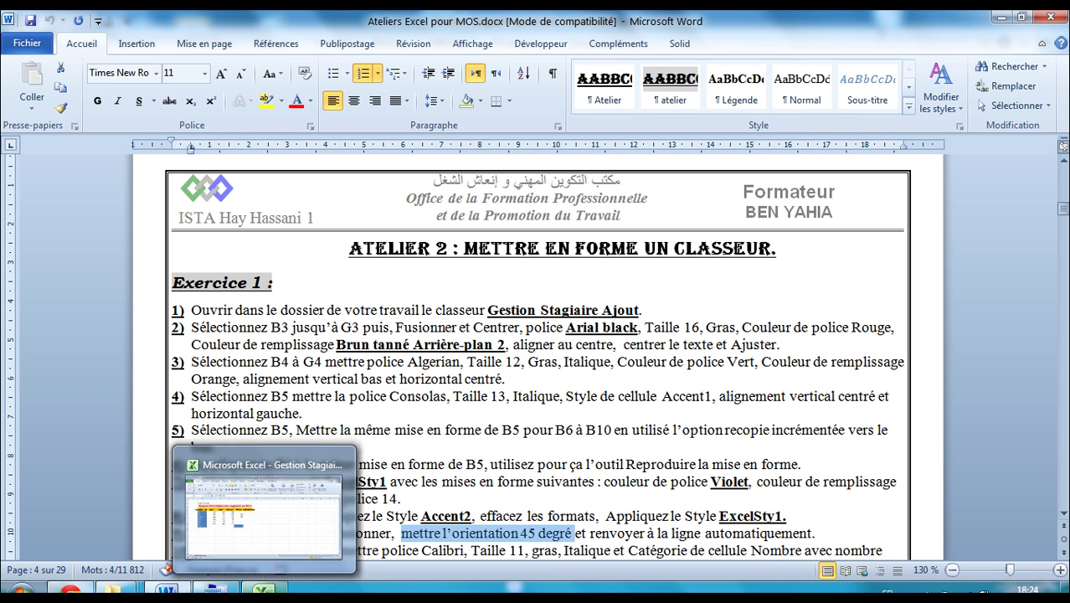
left_click(251, 519)
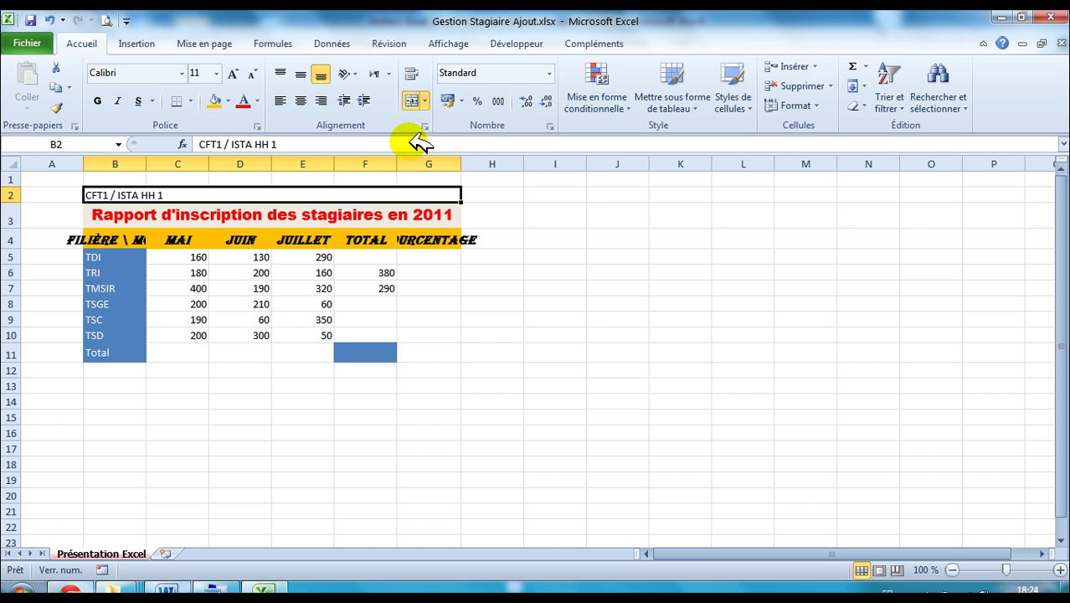
left_click(351, 74)
left_click(301, 136)
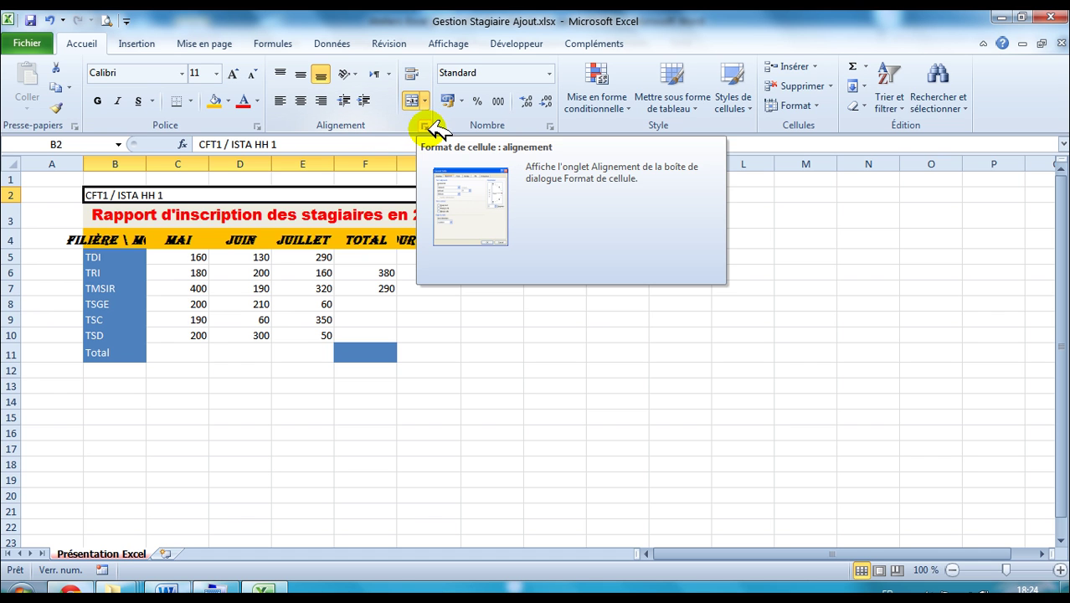
left_click(428, 125)
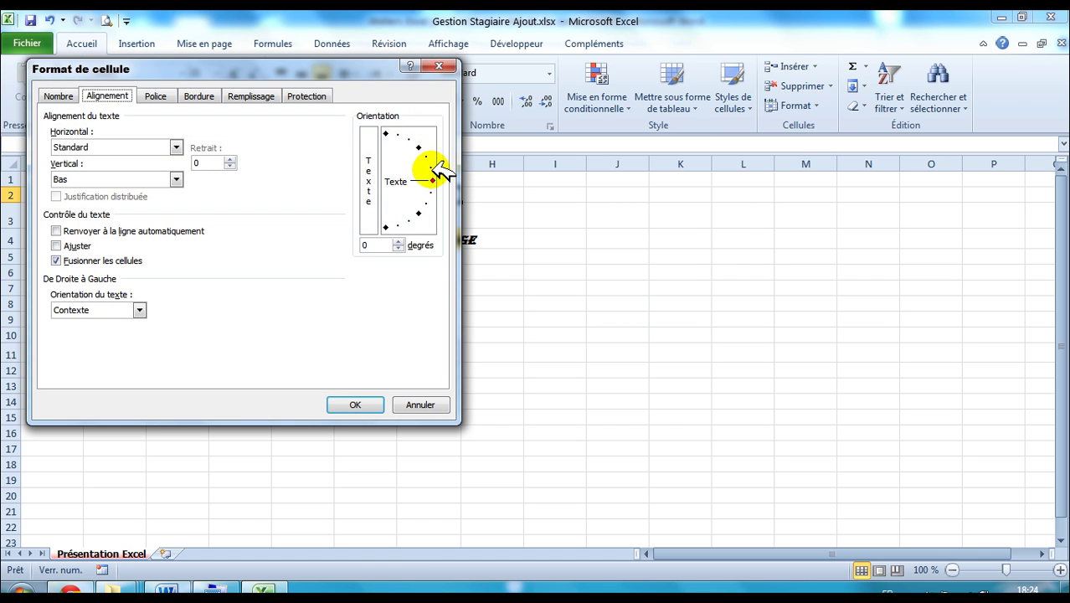
mouse_move(434, 179)
left_mouse_down()
mouse_move(443, 166)
mouse_move(429, 151)
left_mouse_up()
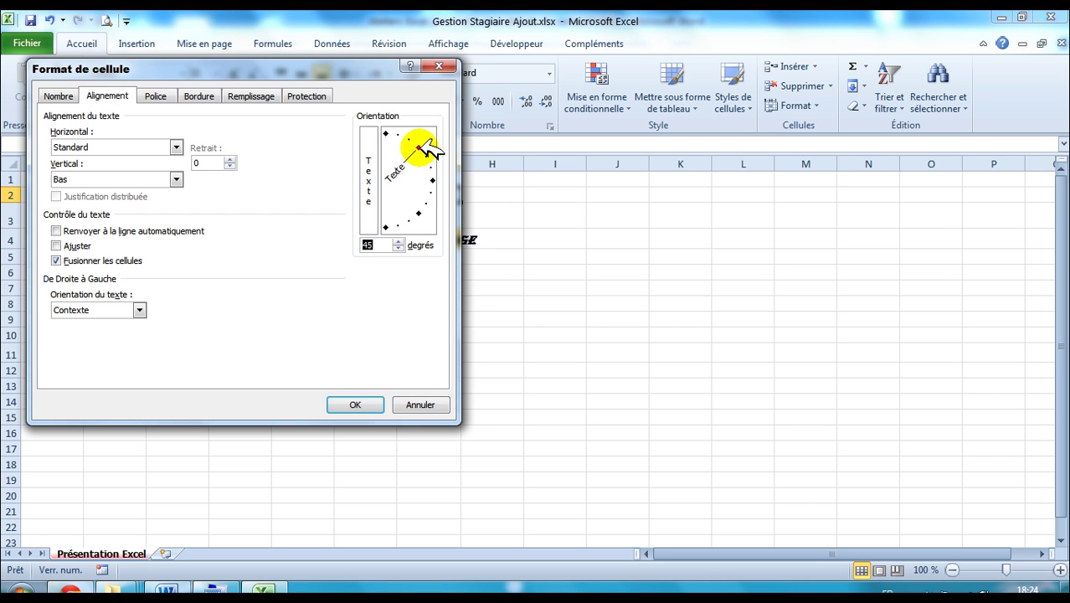
left_click(375, 243)
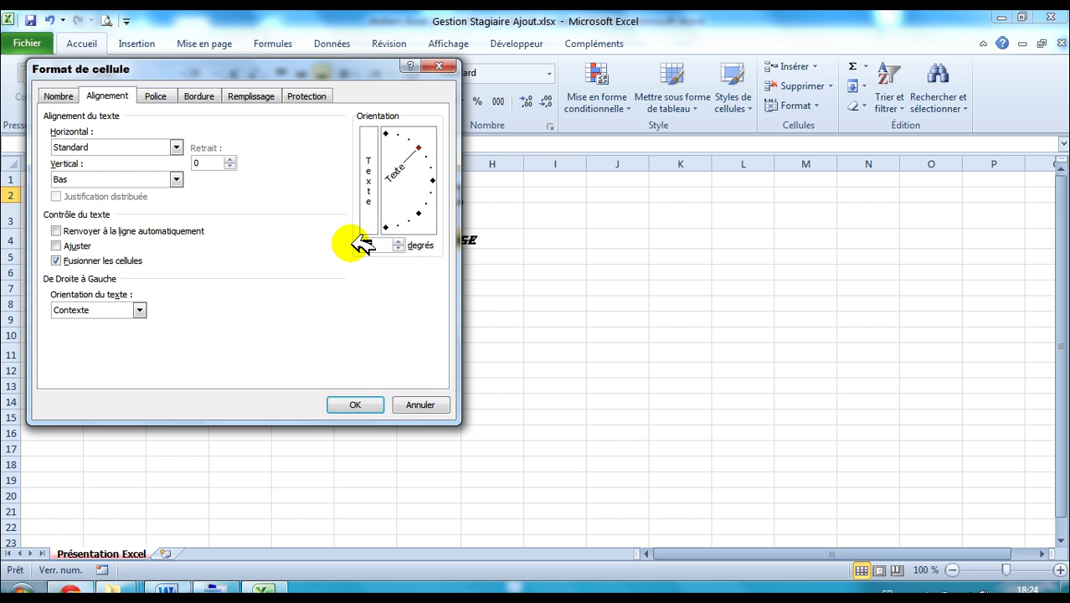
left_click(353, 405)
Step: Mark "renvoyer à la ligne automatiquement." in item 9 of the Word exercise and enable automatic text wrapping for merged B2:G2 in Excel
left_click(166, 588)
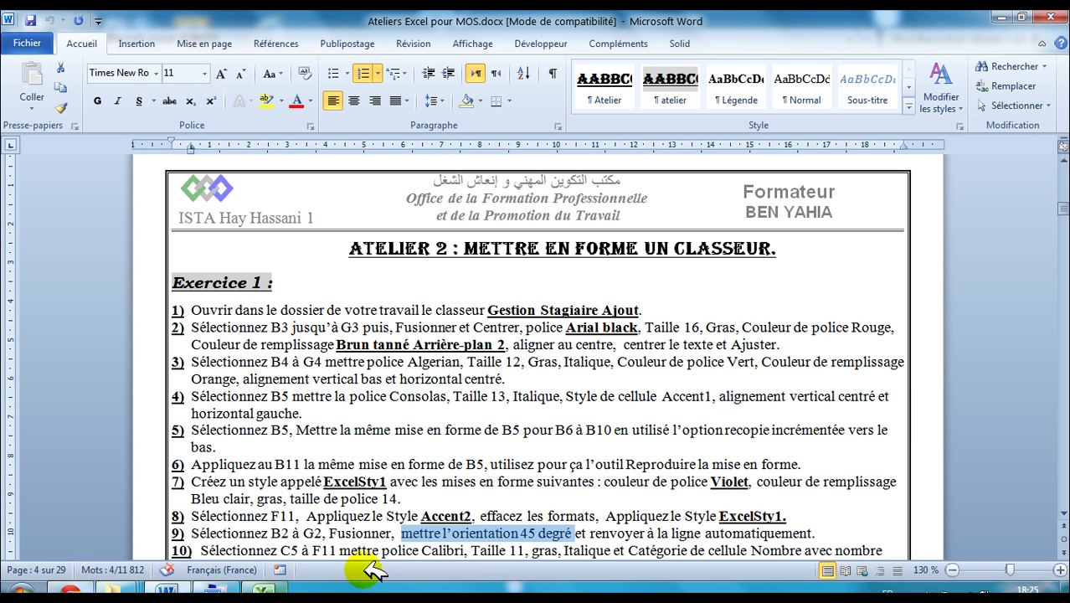
left_click_drag(591, 530, 819, 534)
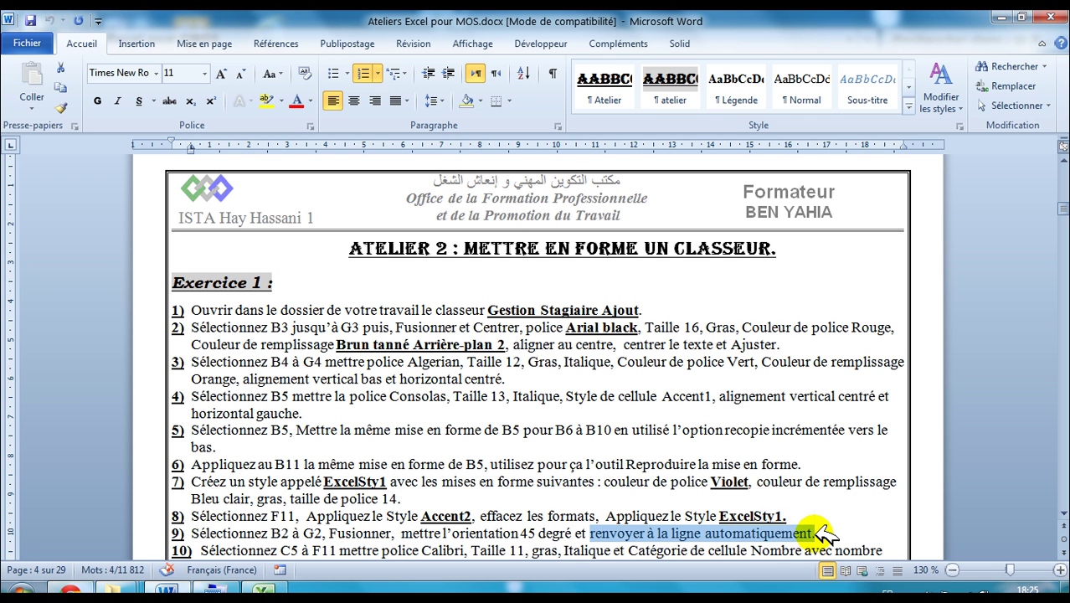
left_click(262, 588)
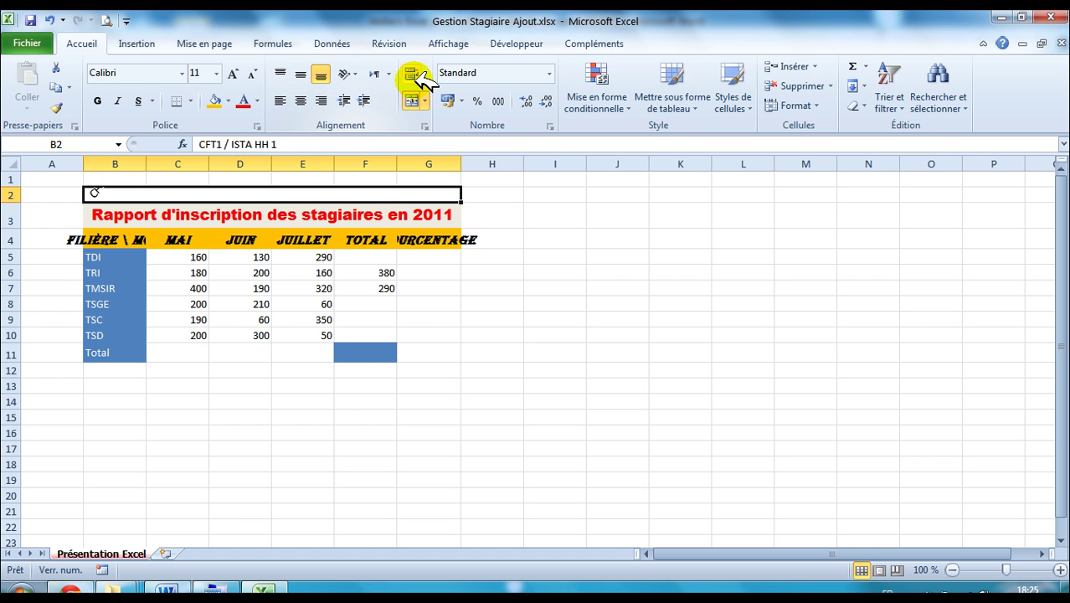
left_click(425, 126)
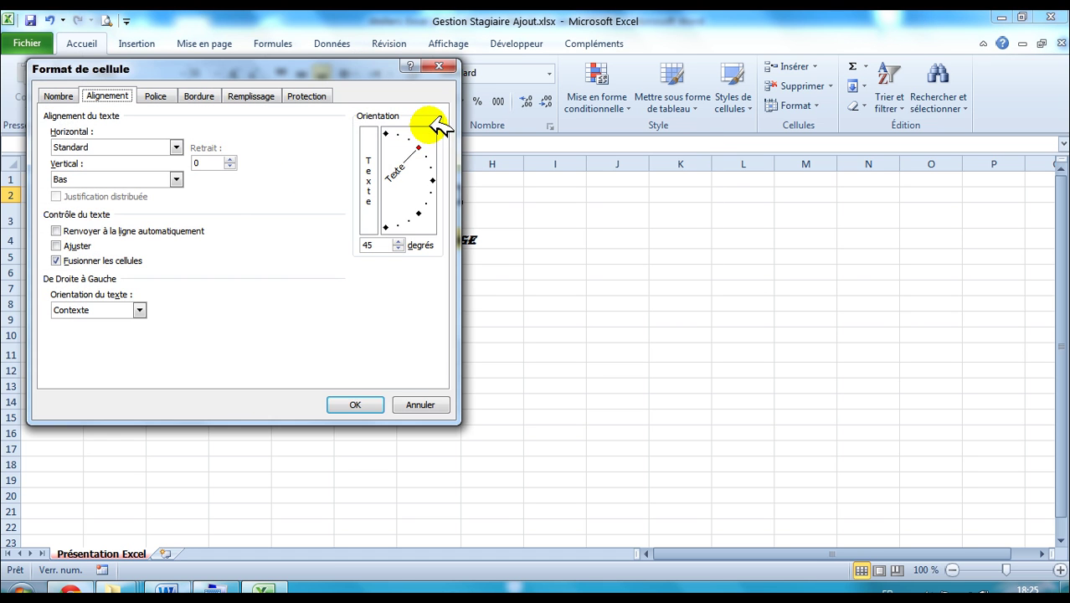
left_click(105, 233)
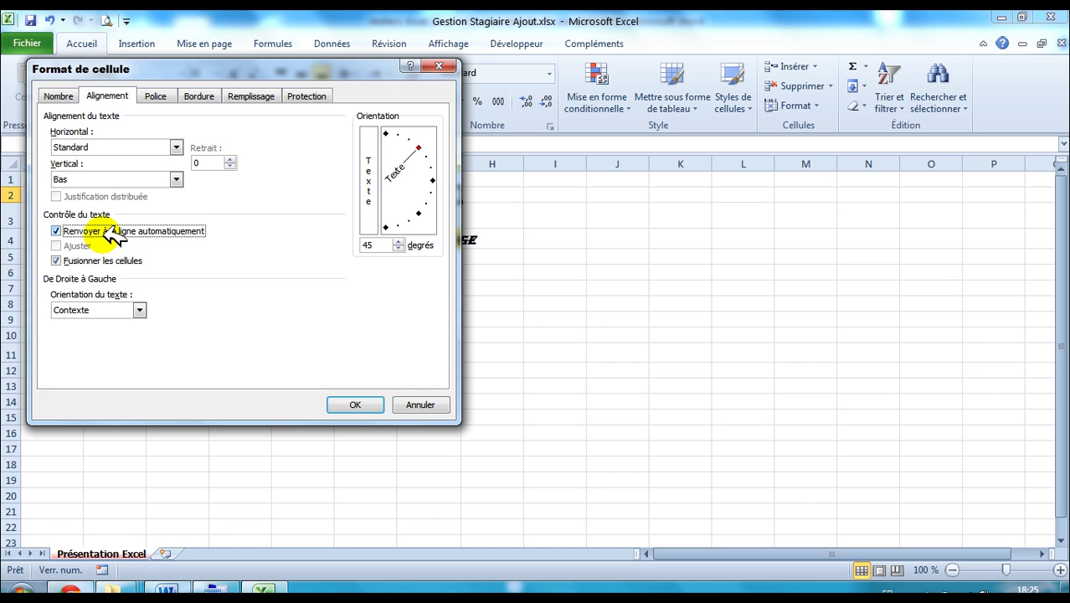
left_click(356, 405)
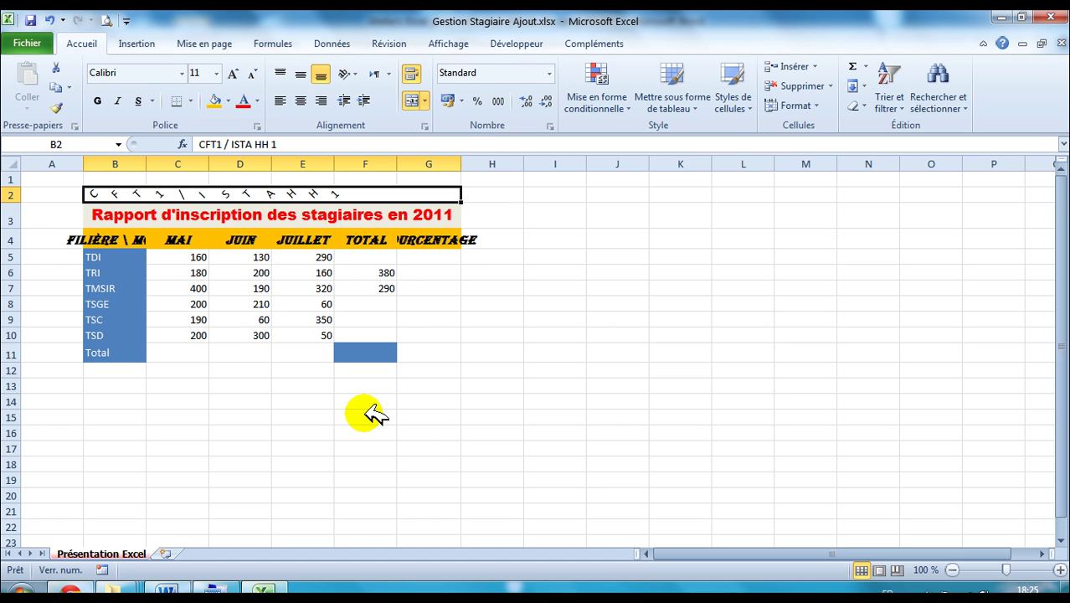
Step: Undo the text wrapping of merged B2:G2 and reapply it
left_click(49, 20)
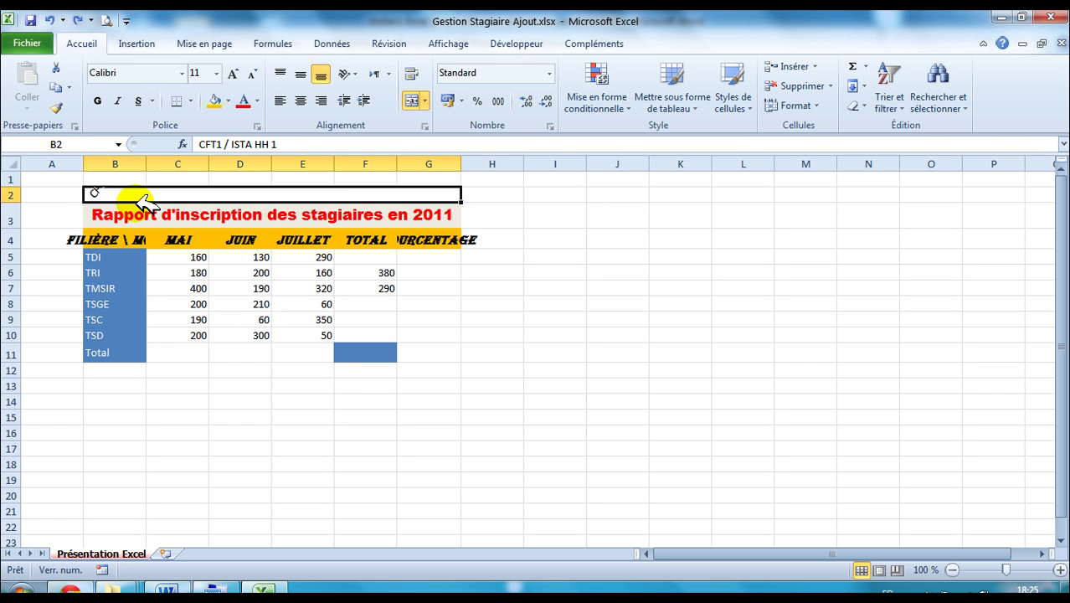
left_click(416, 73)
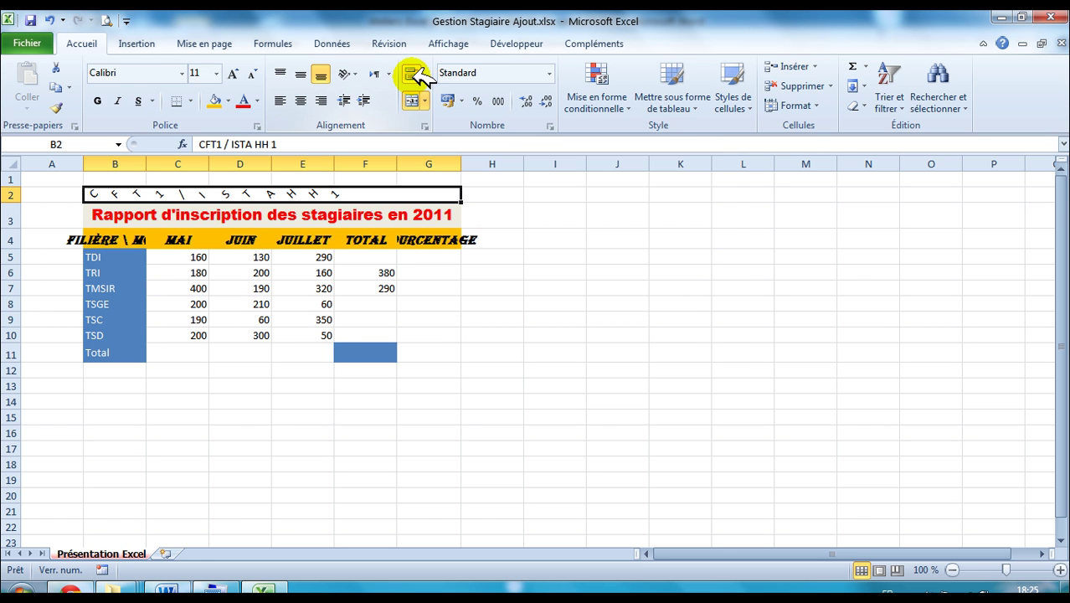
Step: Mark "Sélectionnez C5 à F11" in item 10 of the Word exercise and select the range C5:F11 in Excel
left_click(172, 584)
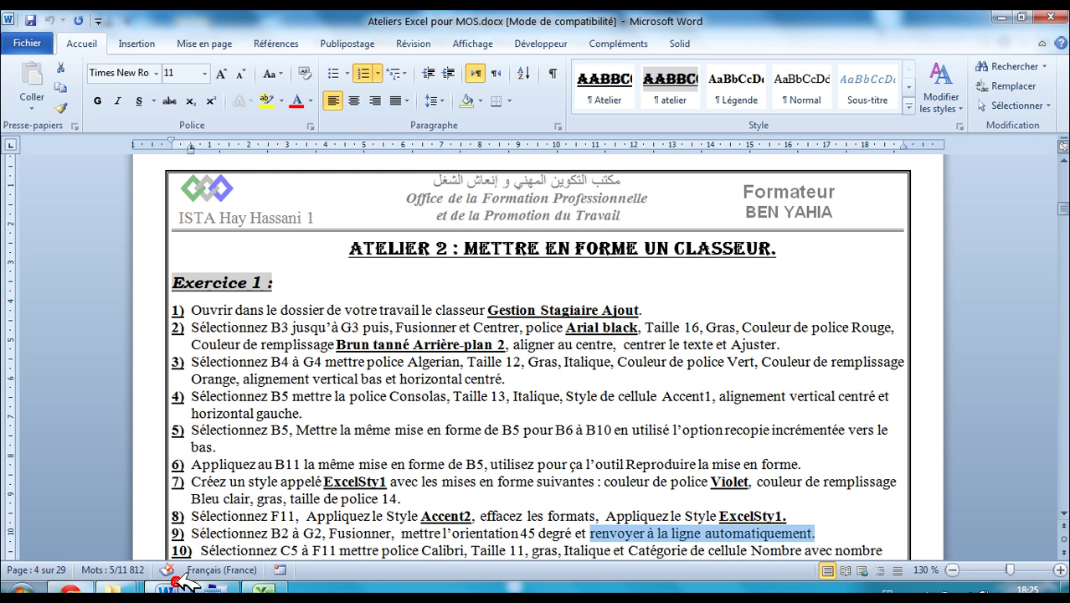
left_click_drag(202, 551, 339, 553)
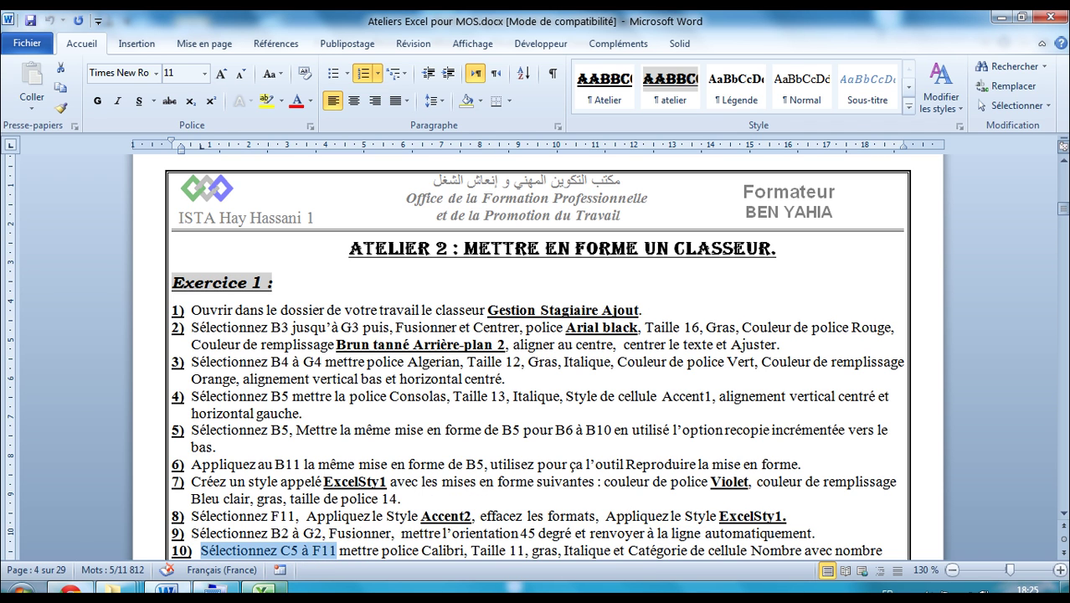
left_click(262, 590)
left_click(64, 141)
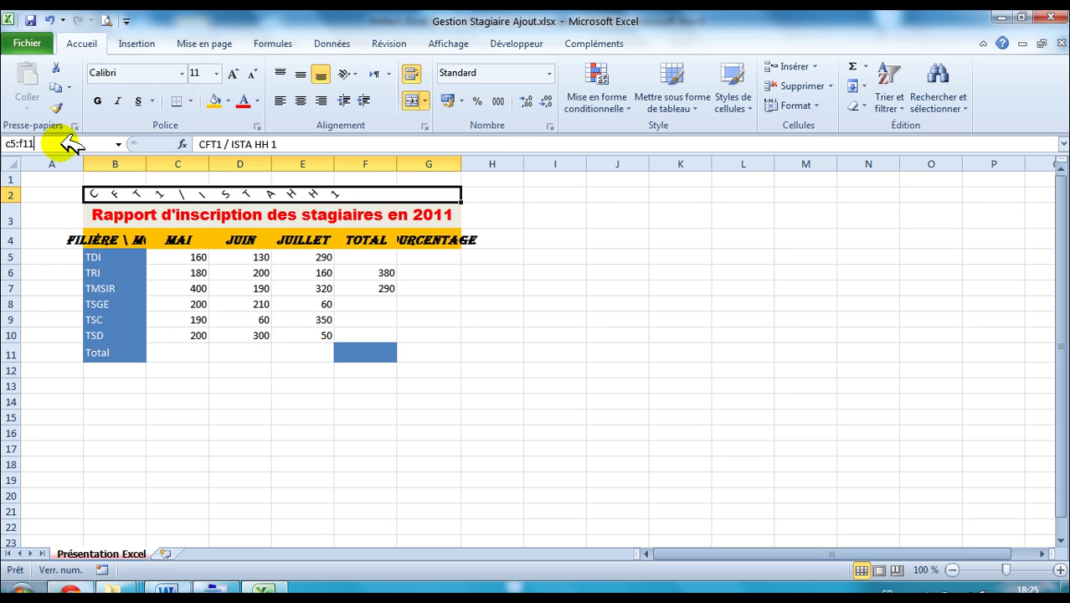
type("c5:f11")
key("Return")
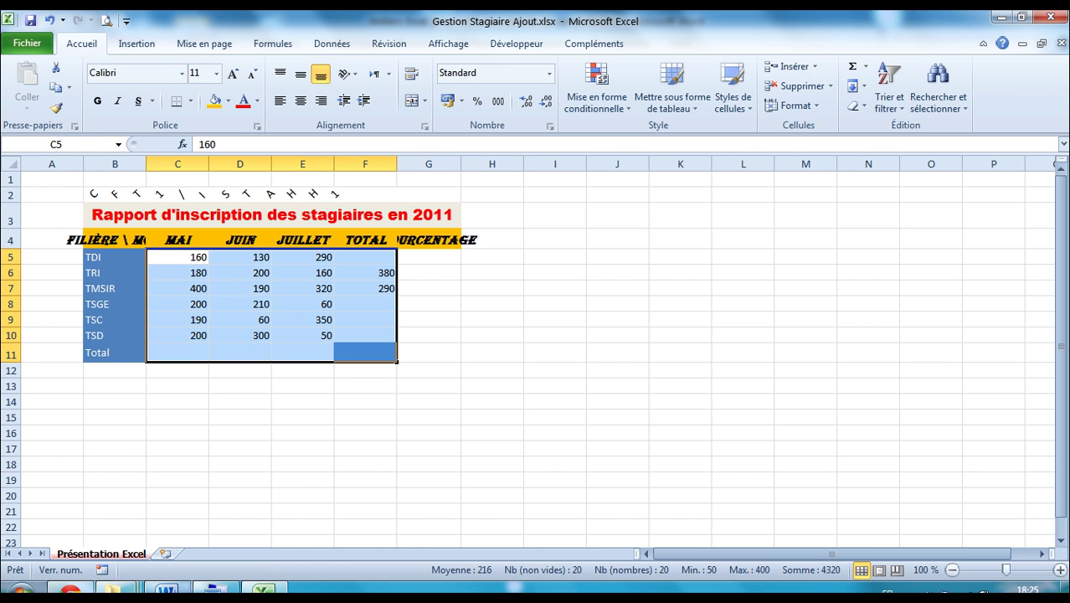
Step: Mark "F11 mettre police Calibri," in item 10 of the Word exercise and check the font name of C5:F11 in Excel
key("alt+Tab")
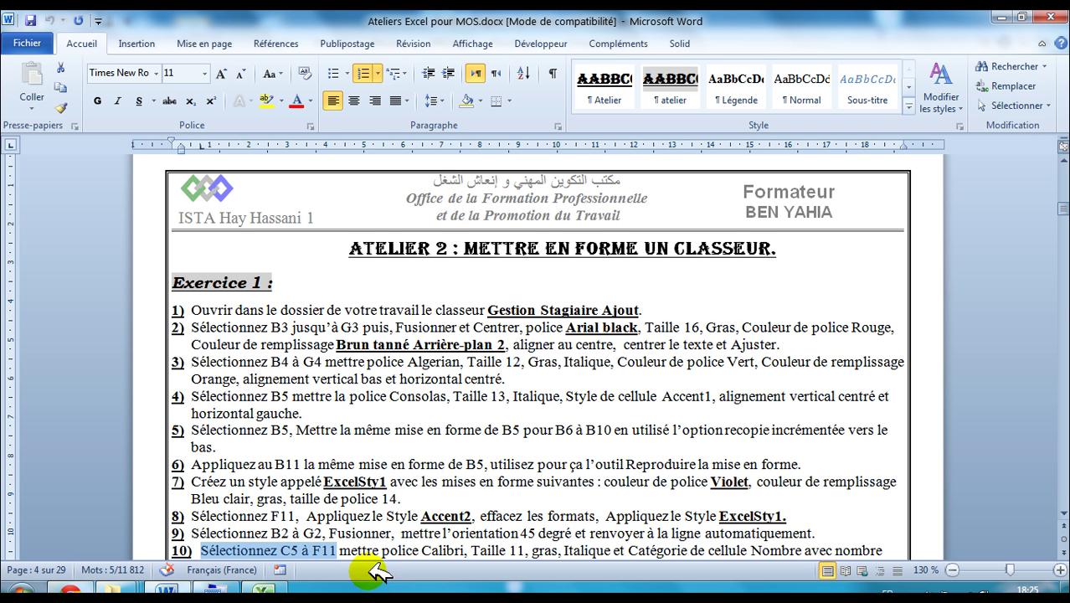
left_click(1061, 511)
left_click(1061, 510)
left_click(1062, 512)
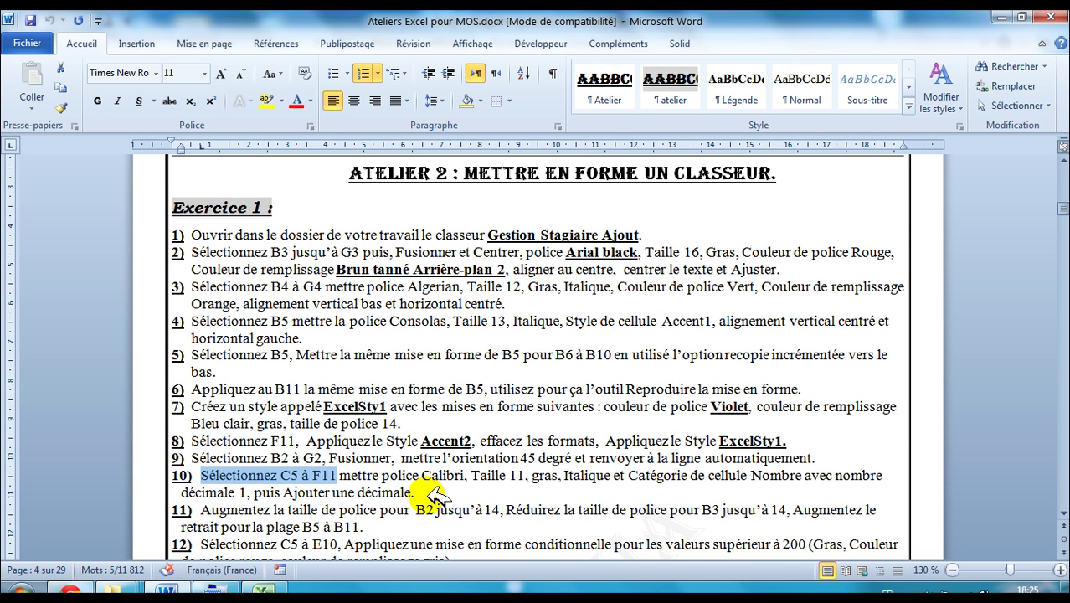
left_click_drag(341, 474, 477, 477)
left_click(262, 591)
left_click(147, 74)
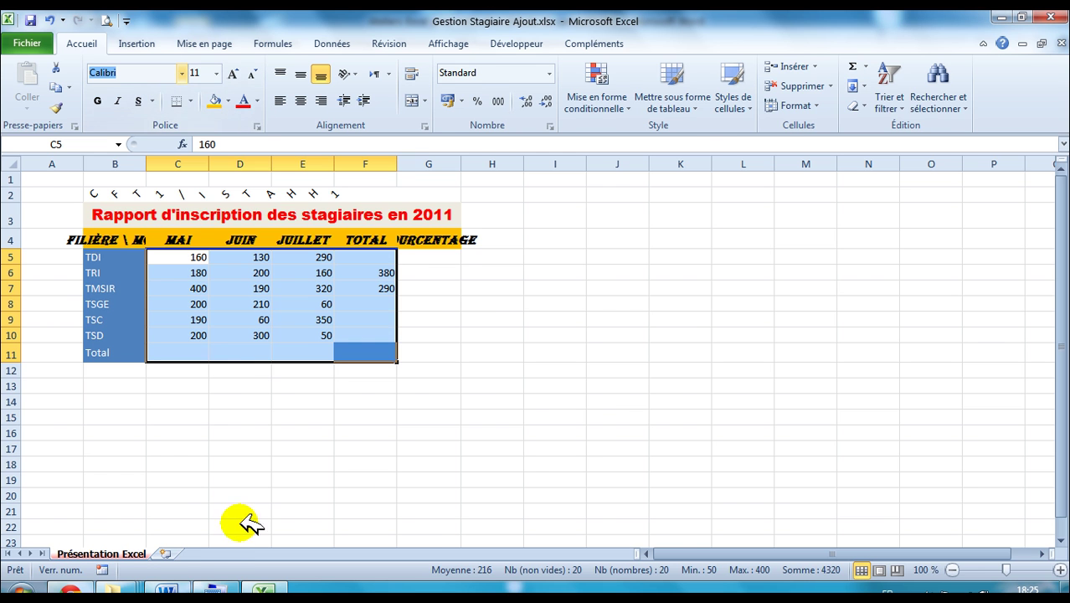
Step: Mark "Taille 11" in item 10 of the Word exercise and check the font size of C5:F11 in Excel
left_click(166, 590)
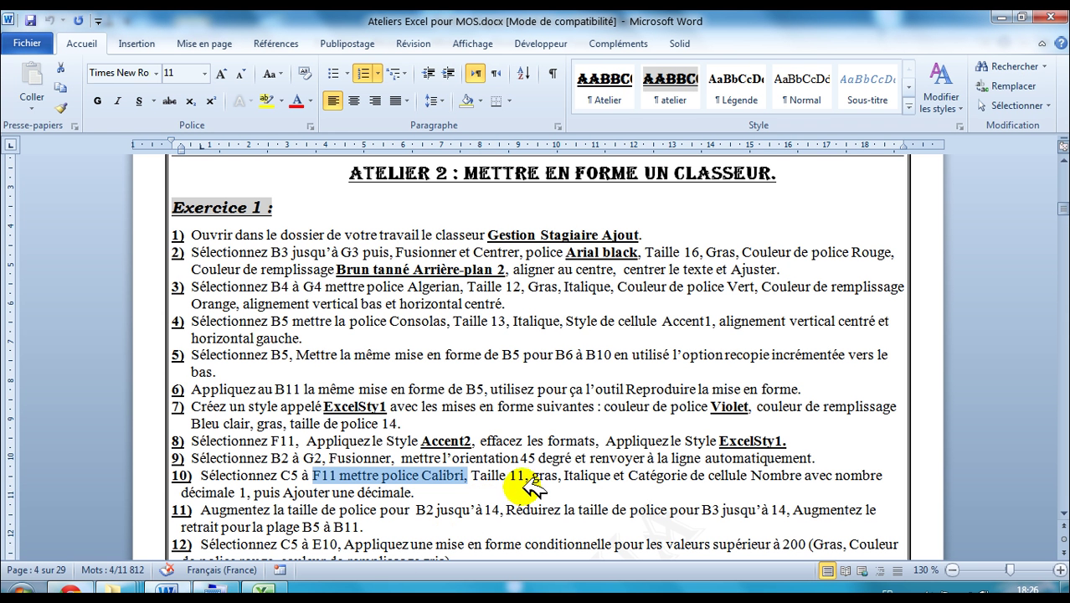
left_click_drag(525, 475, 500, 474)
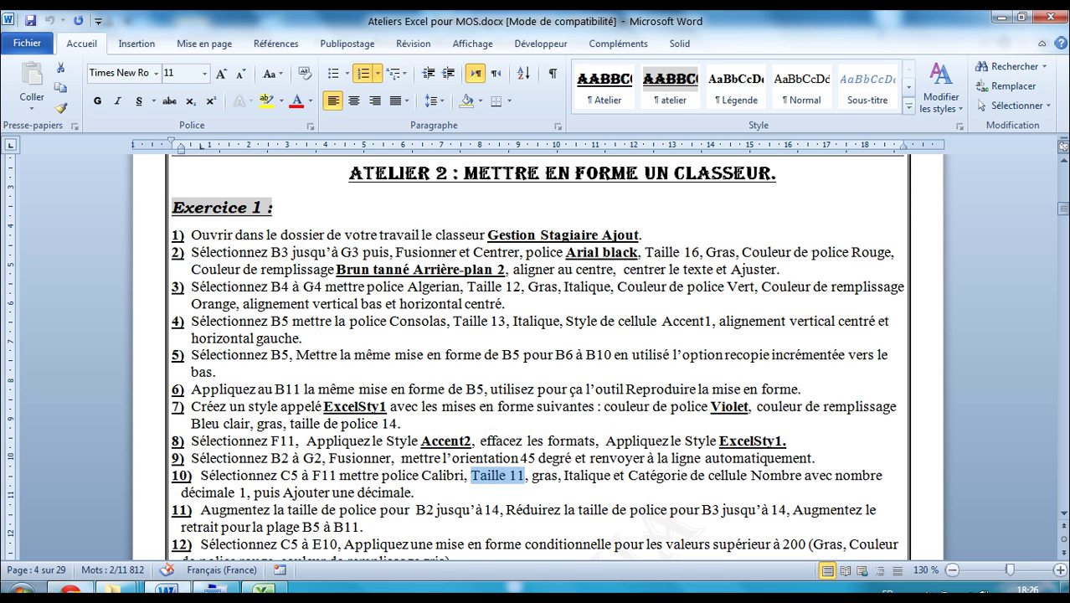
left_click(264, 589)
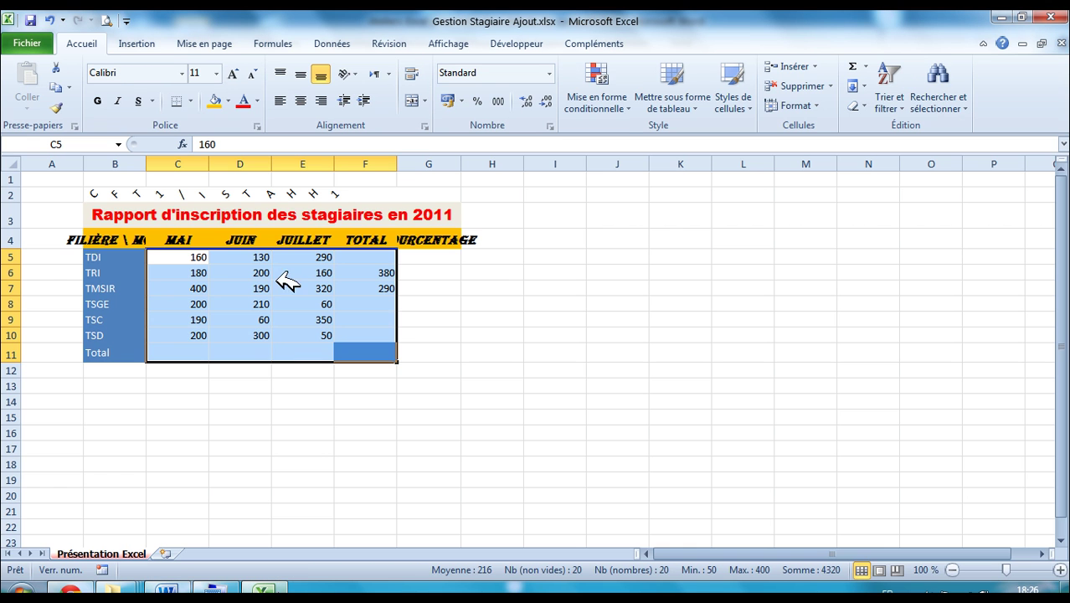
left_click(204, 73)
Step: Mark "gras" in item 10 of the Word exercise and make C5:F11 bold in Excel
key("alt+Tab")
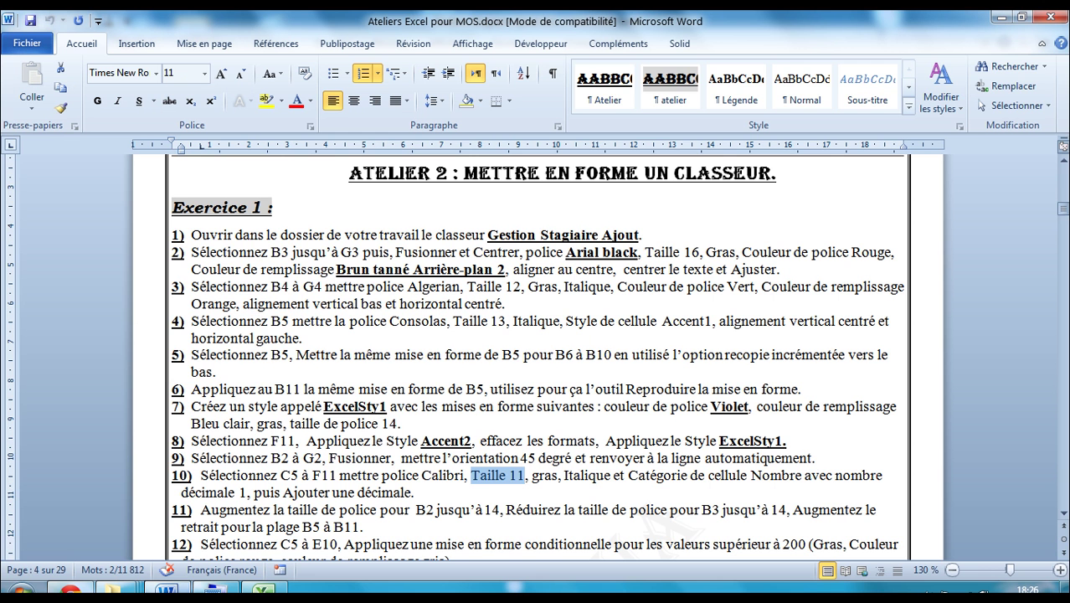
left_click_drag(532, 476, 548, 475)
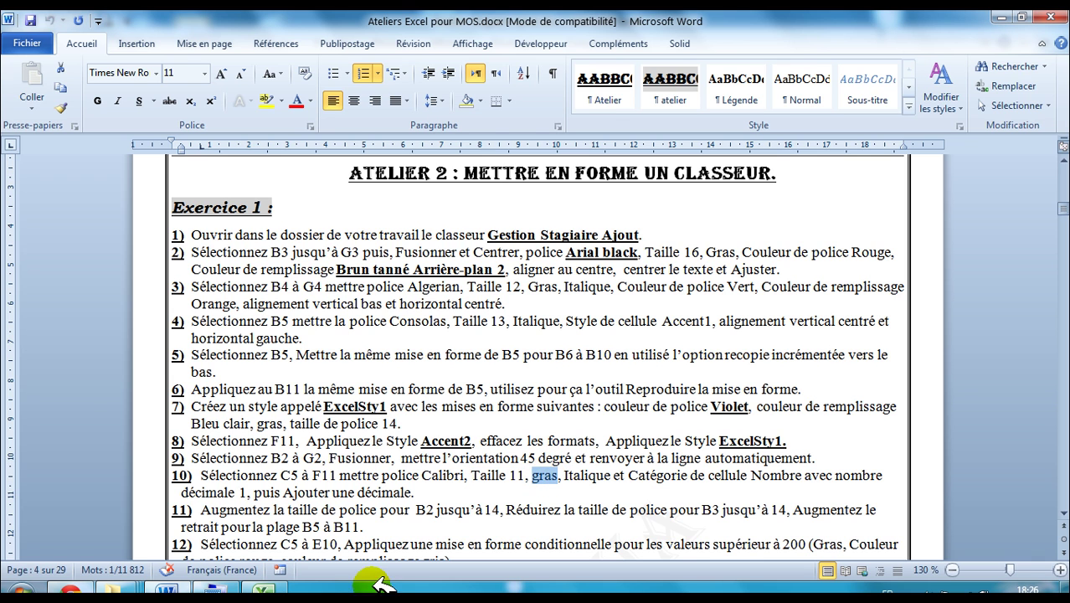
key("alt+Tab")
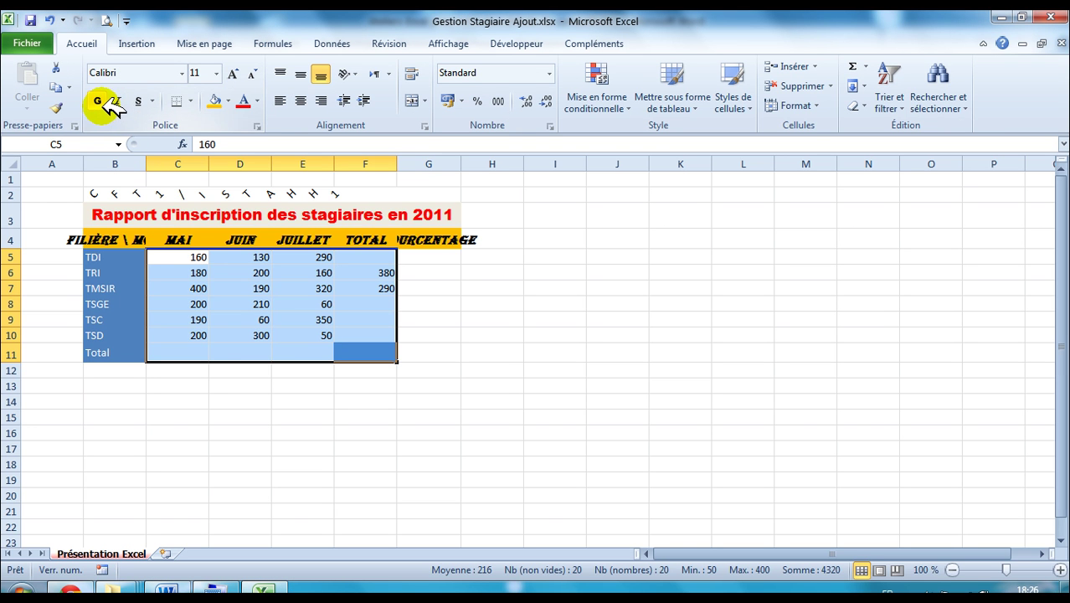
Step: Mark "Italique" in item 10 of the Word exercise and make C5:F11 italic in Excel
left_click(172, 588)
double_click(590, 475)
left_click(262, 588)
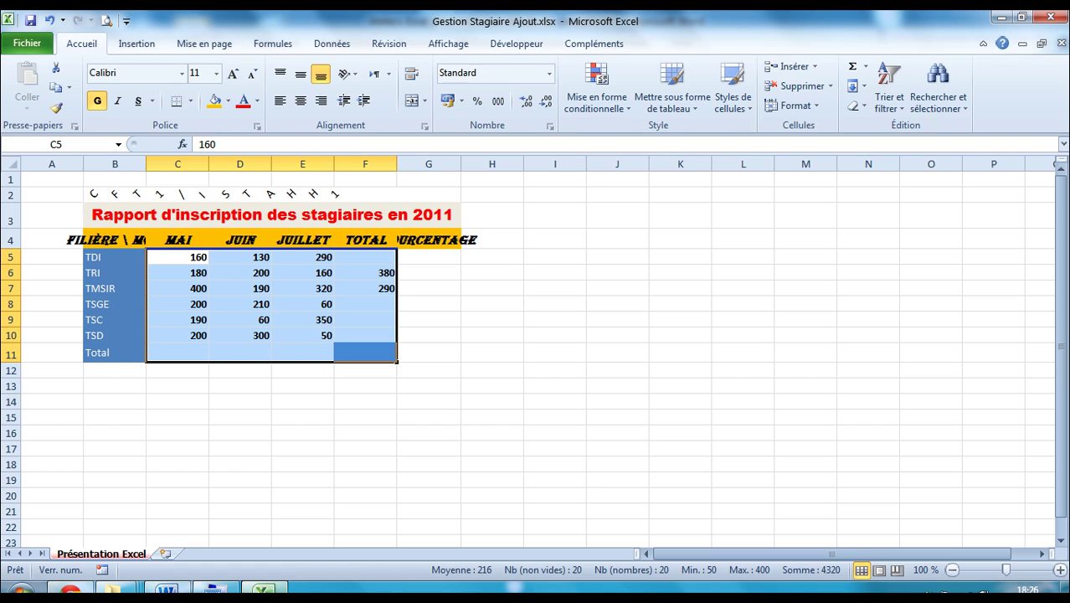
left_click(122, 100)
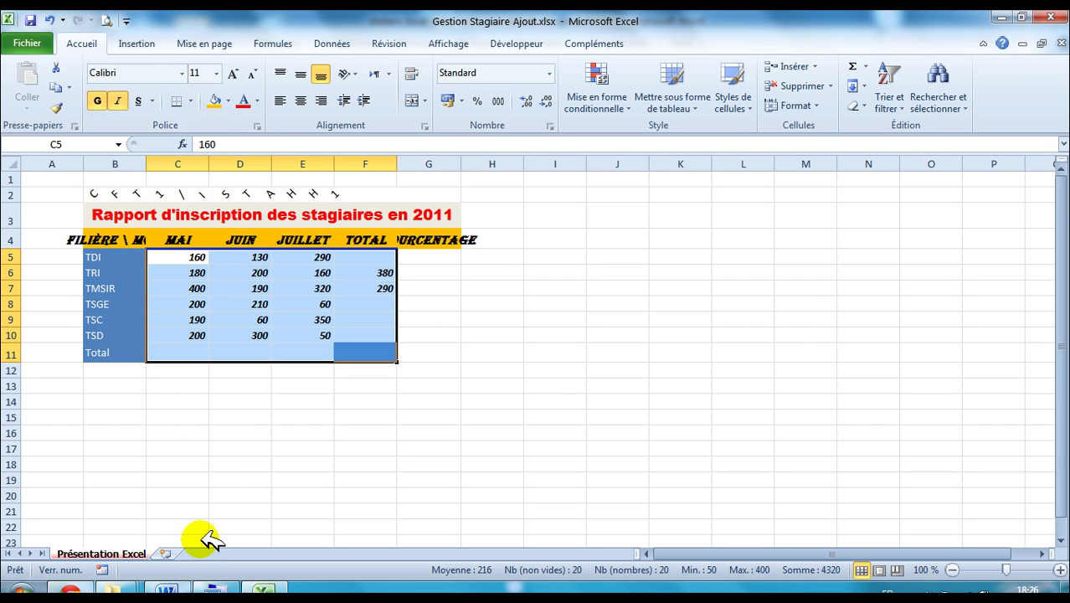
Step: Mark "Catégorie de cellule Nombre avec nombre décimale 1," in item 10 of the Word exercise
left_click(166, 588)
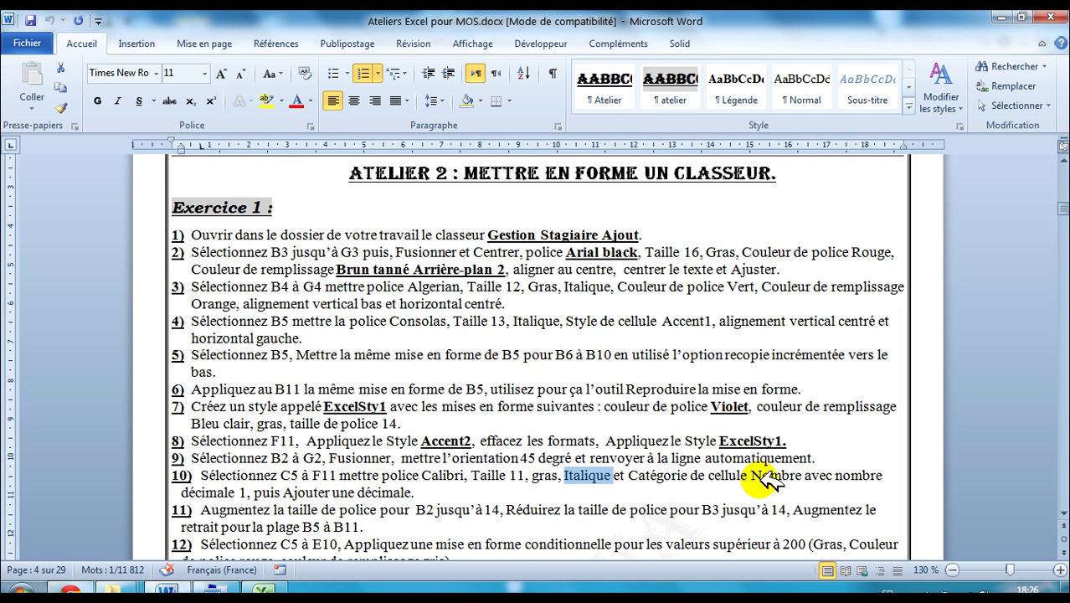
double_click(791, 474)
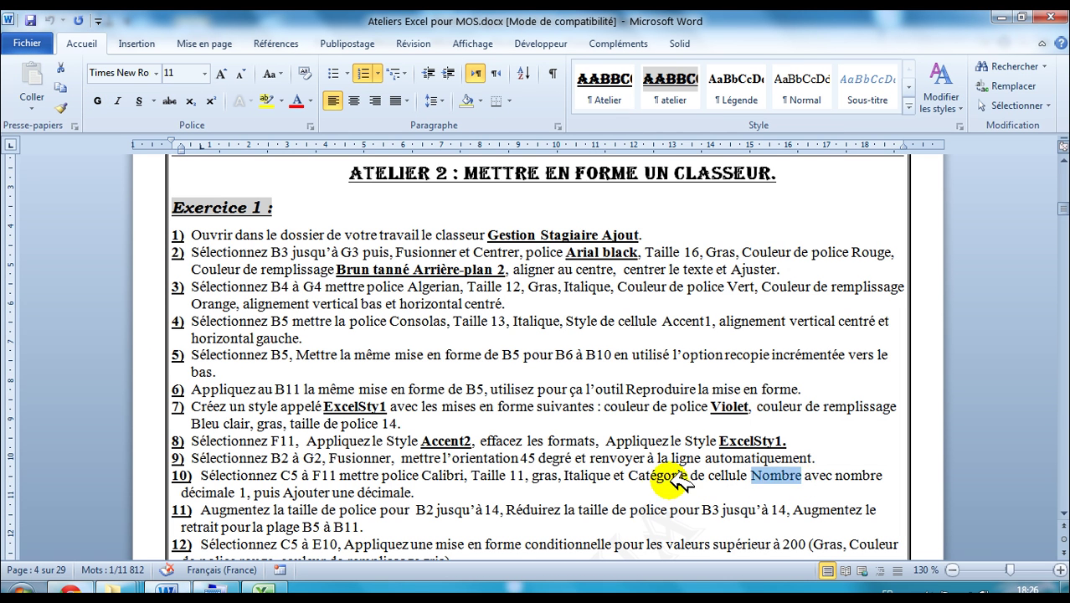
left_click_drag(627, 475, 250, 488)
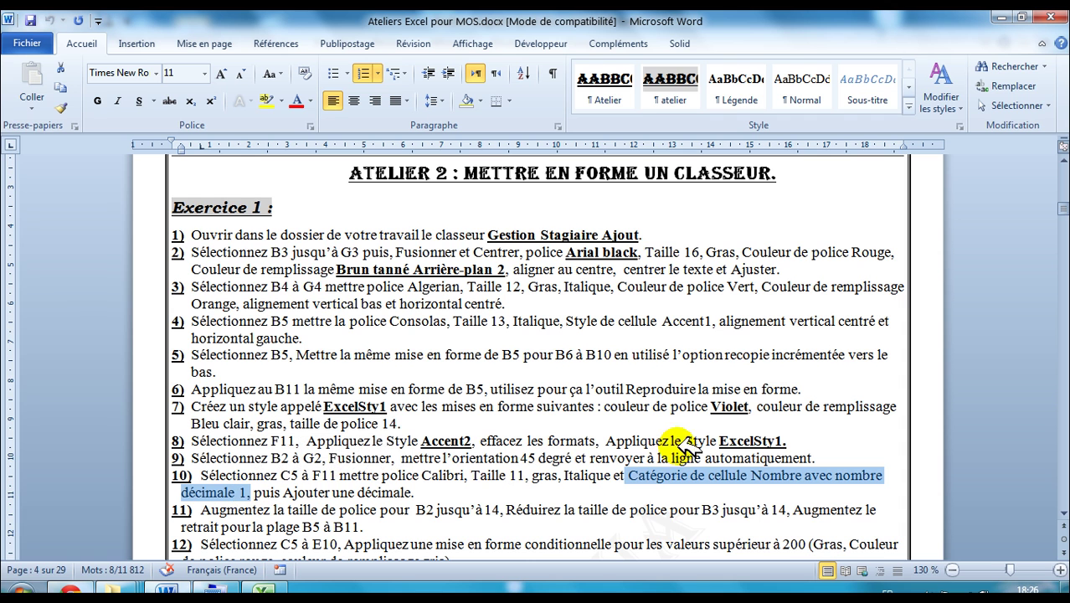
Step: Format C5:F11 in Excel with the Nombre category and 1 decimal place
left_click(273, 589)
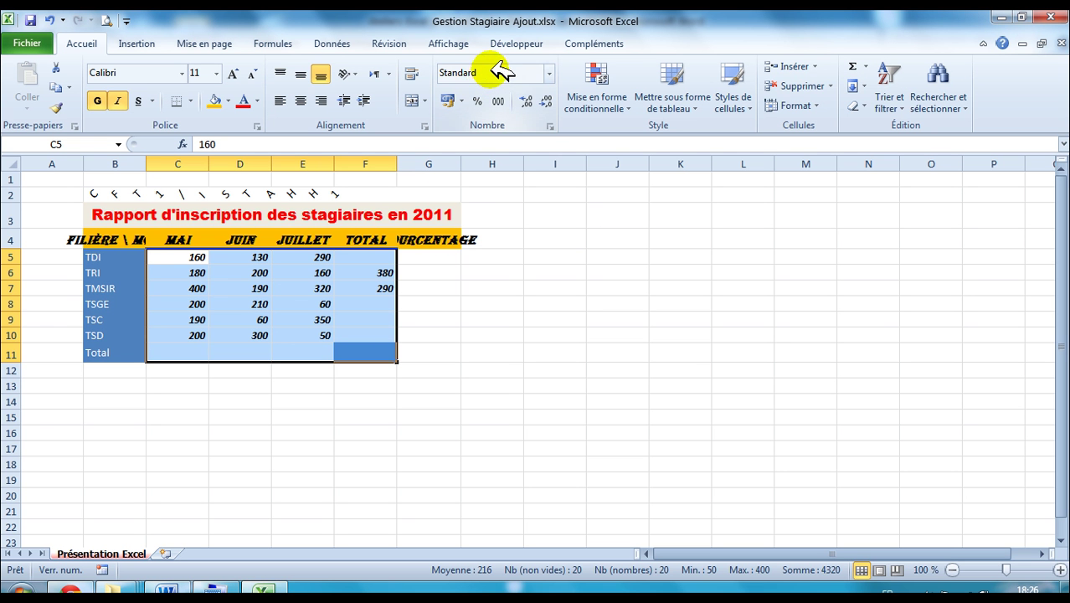
left_click(552, 124)
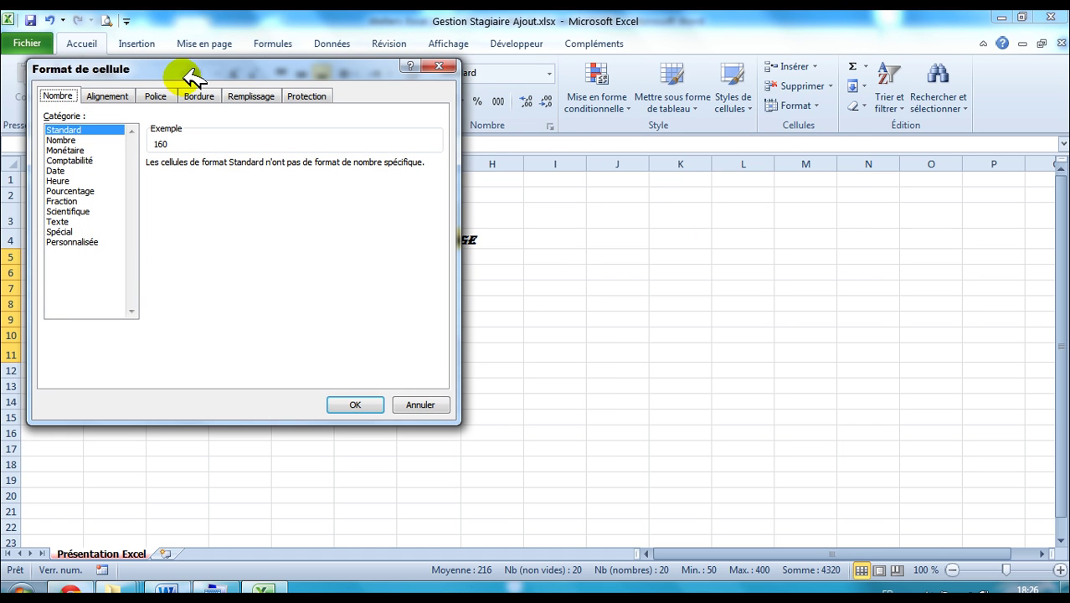
left_click(71, 95)
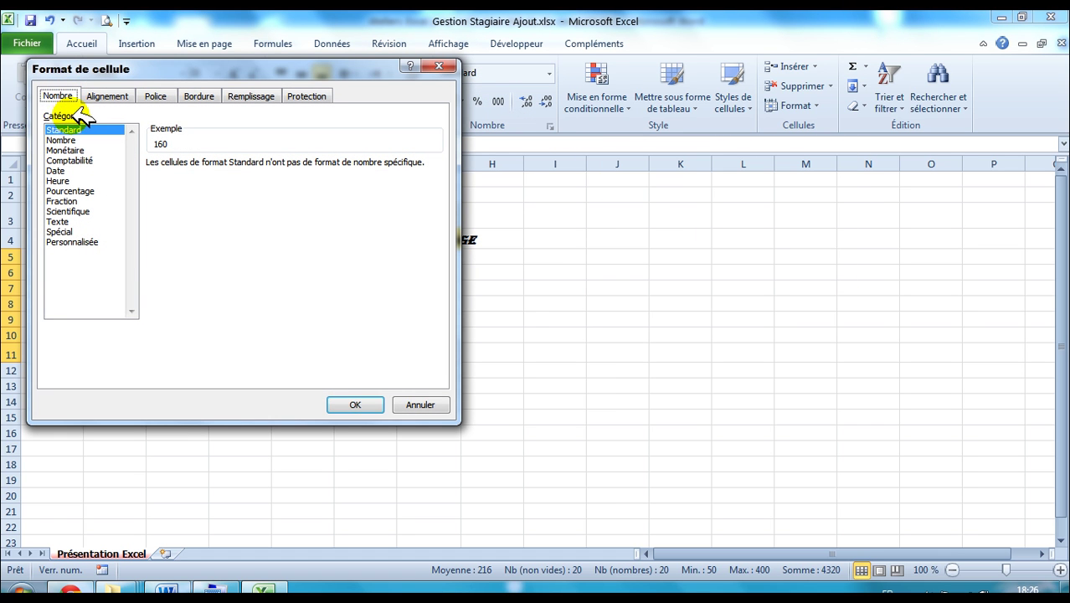
left_click(72, 141)
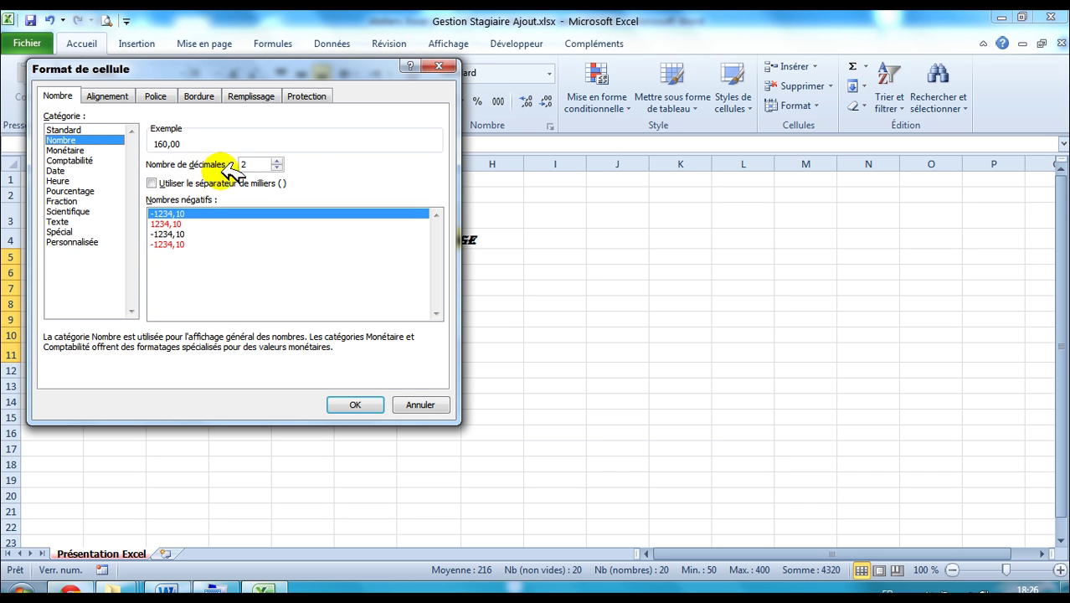
left_click(277, 168)
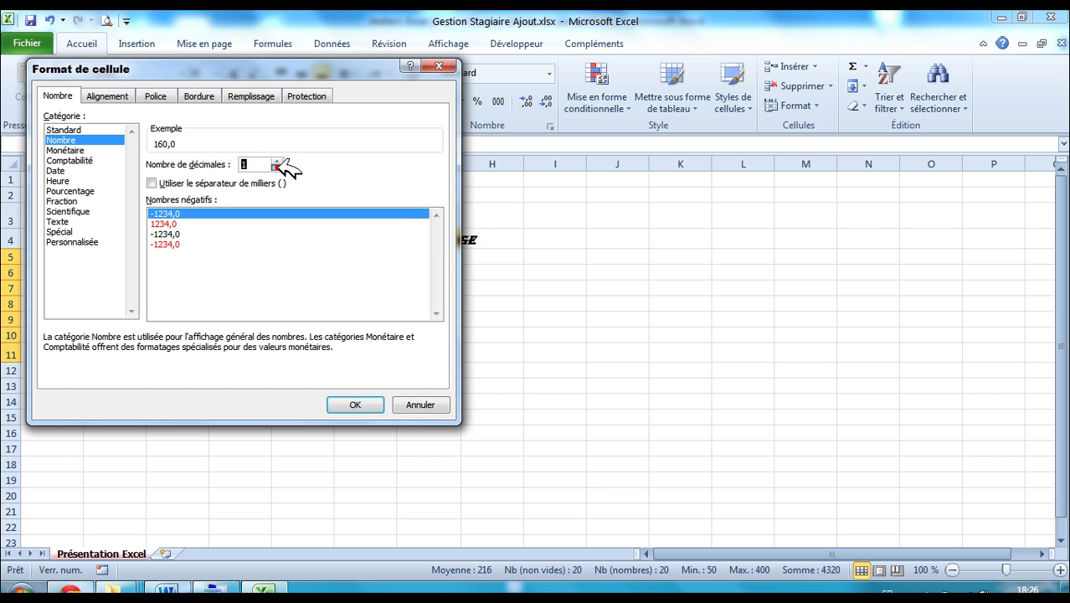
left_click(359, 404)
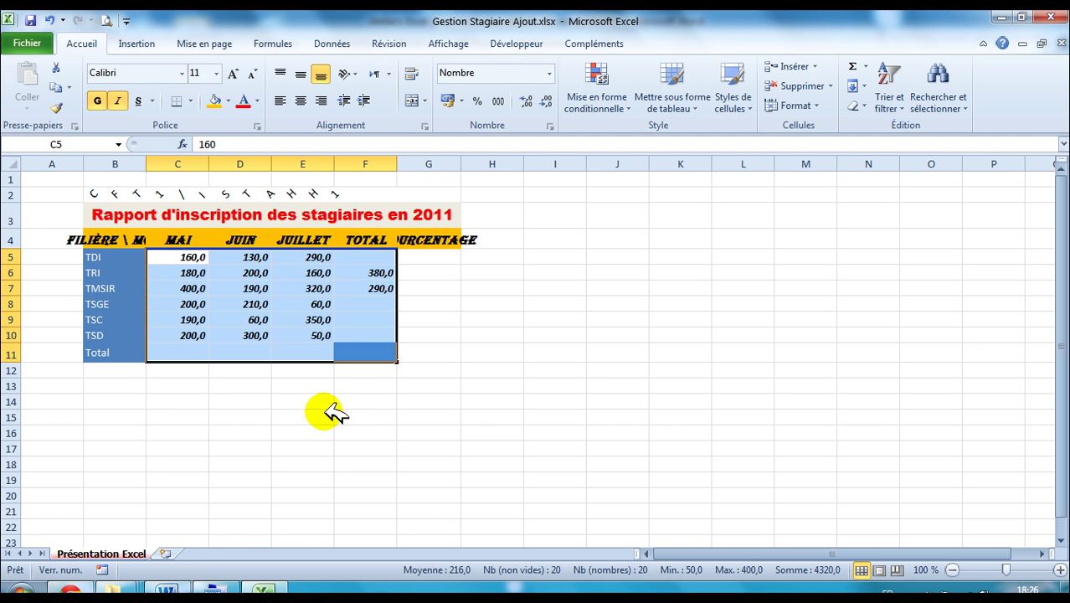
Step: Mark "Ajouter une décimale" in item 10 of the Word exercise and return to the Excel workbook
left_click(171, 588)
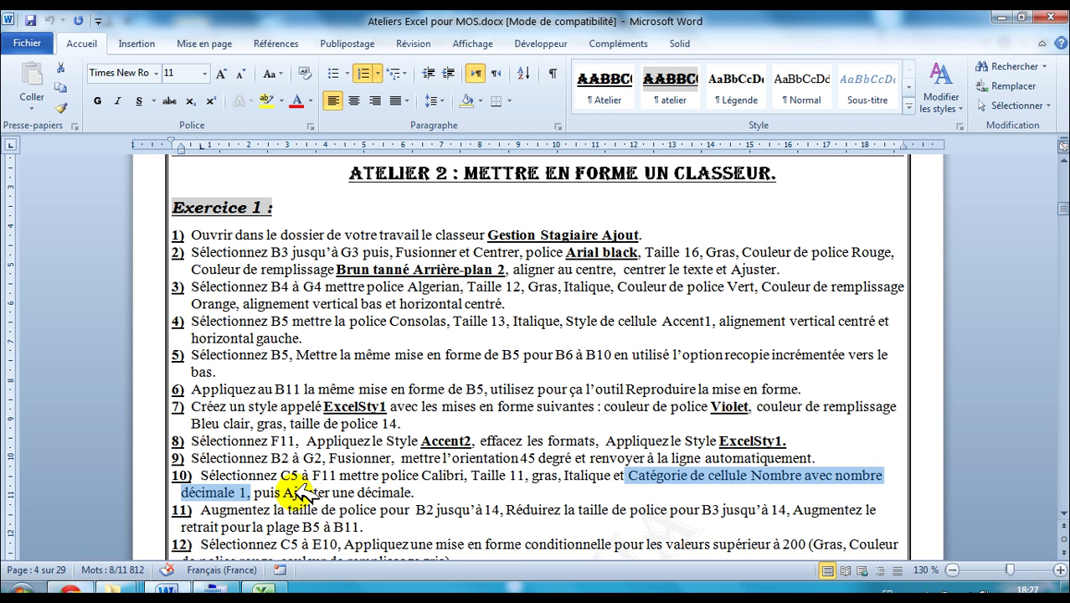
left_click_drag(283, 492, 416, 494)
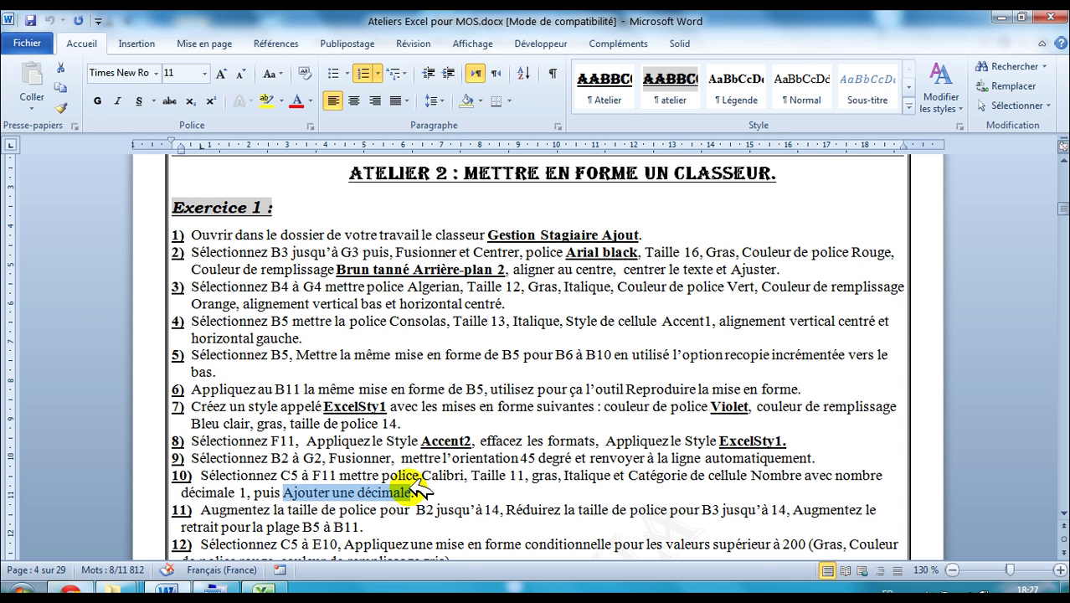
left_click(262, 588)
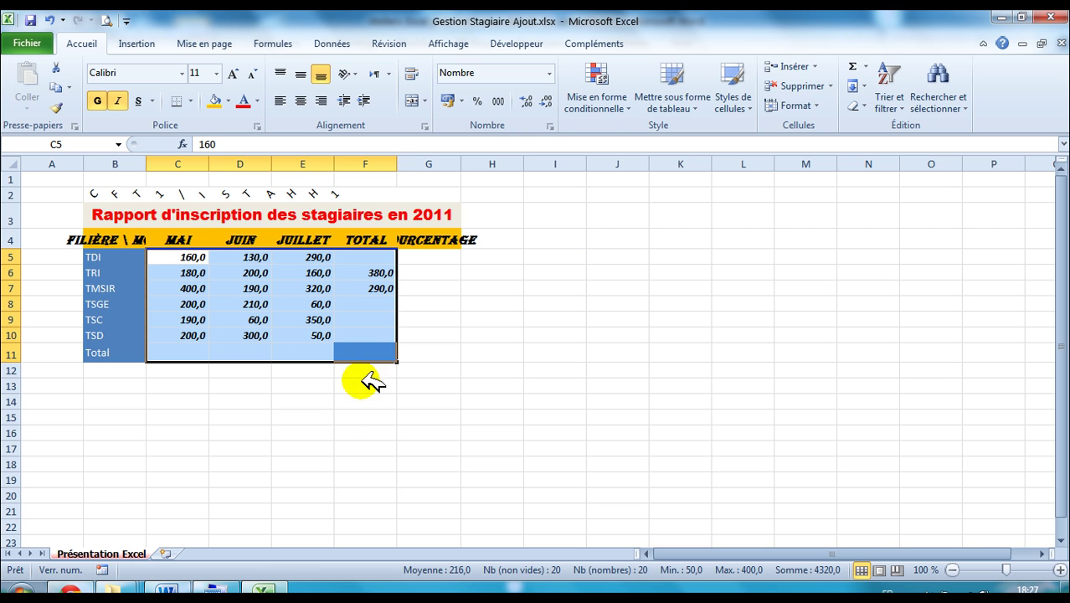
left_click(551, 126)
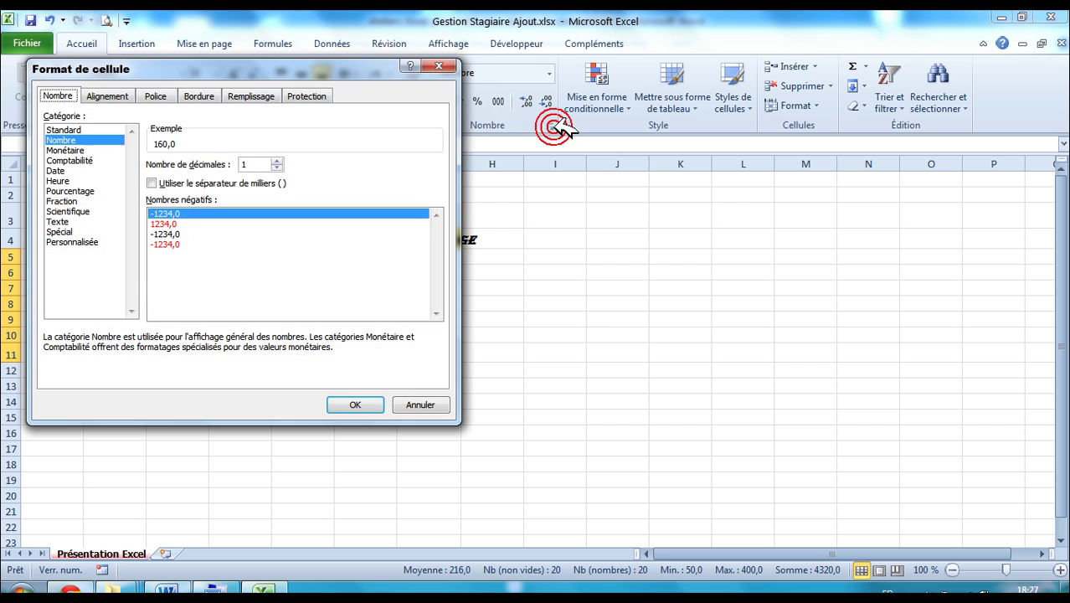
left_click(277, 160)
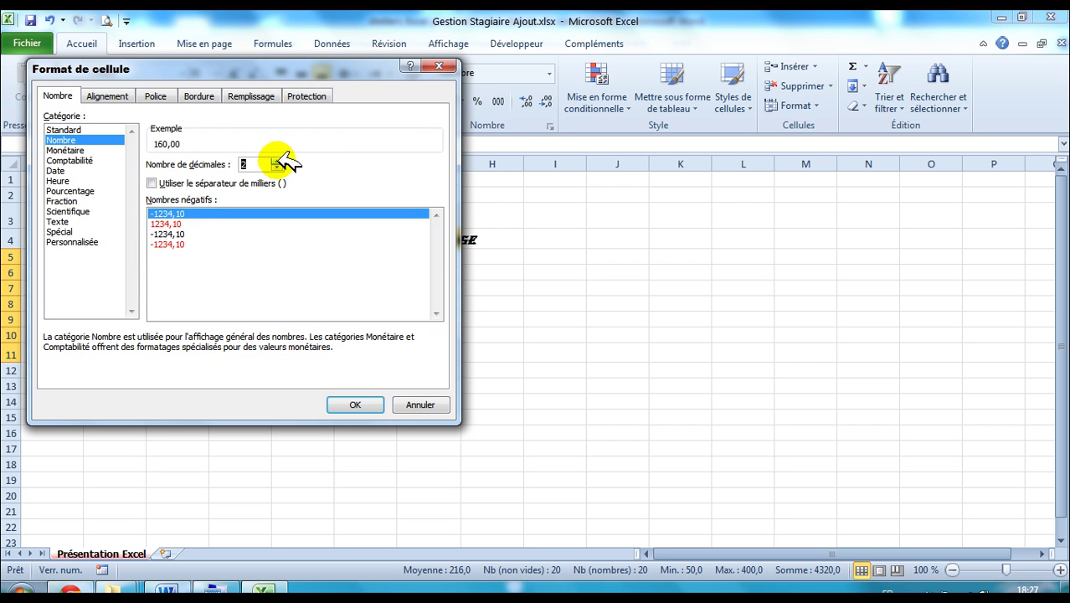
left_click(418, 404)
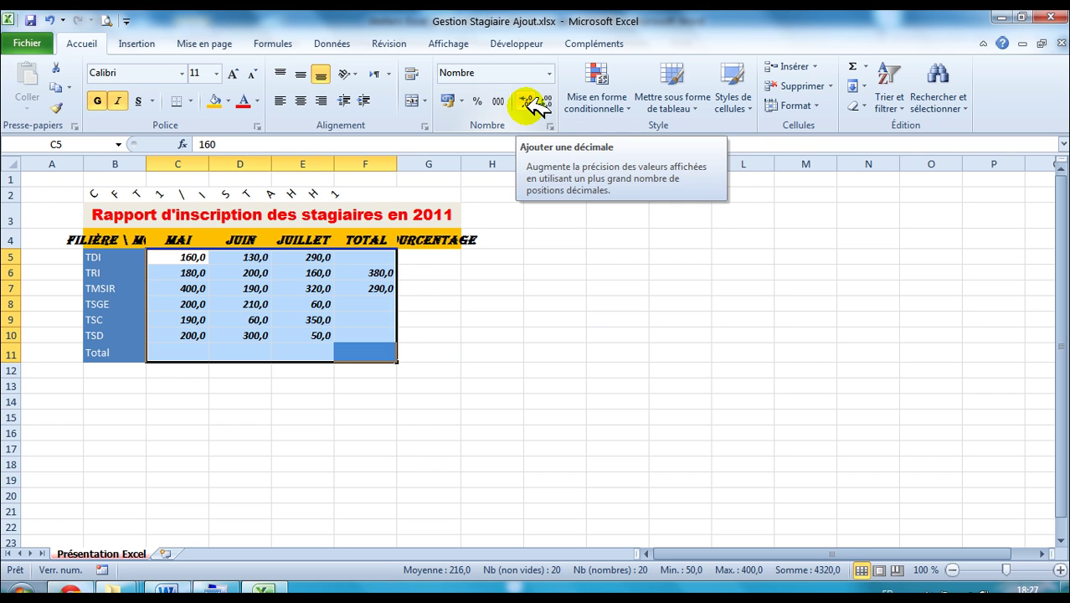
Step: Add one decimal place to the numbers in C5:F11
left_click(533, 101)
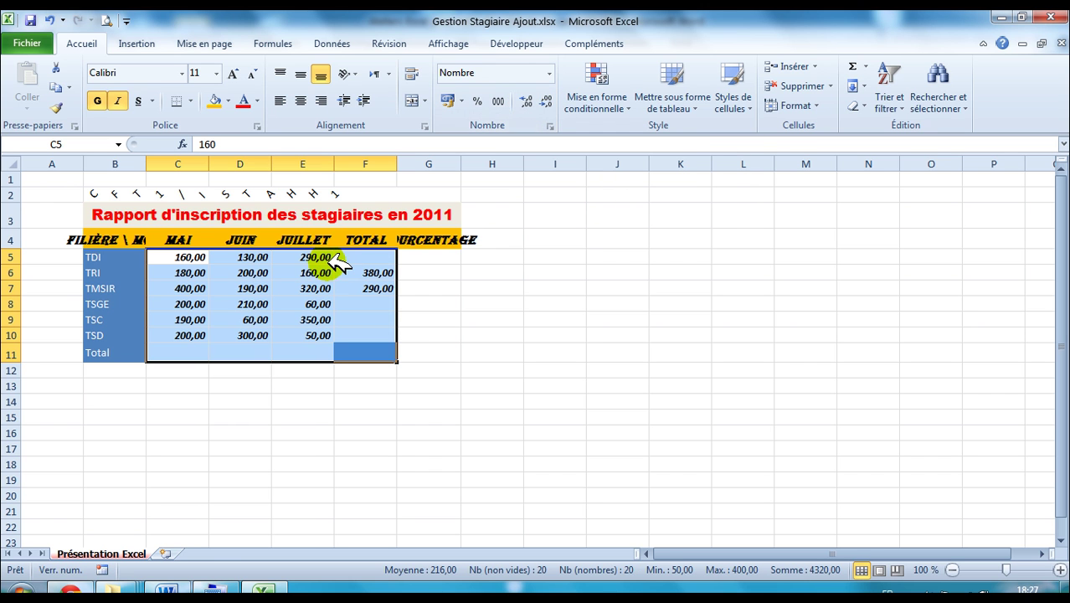
Step: Mark "Augmentez la taille de police pour B2 jusqu'à 14" in item 11 of the Word exercise and increase B2's font size to 14 in Excel
left_click(166, 589)
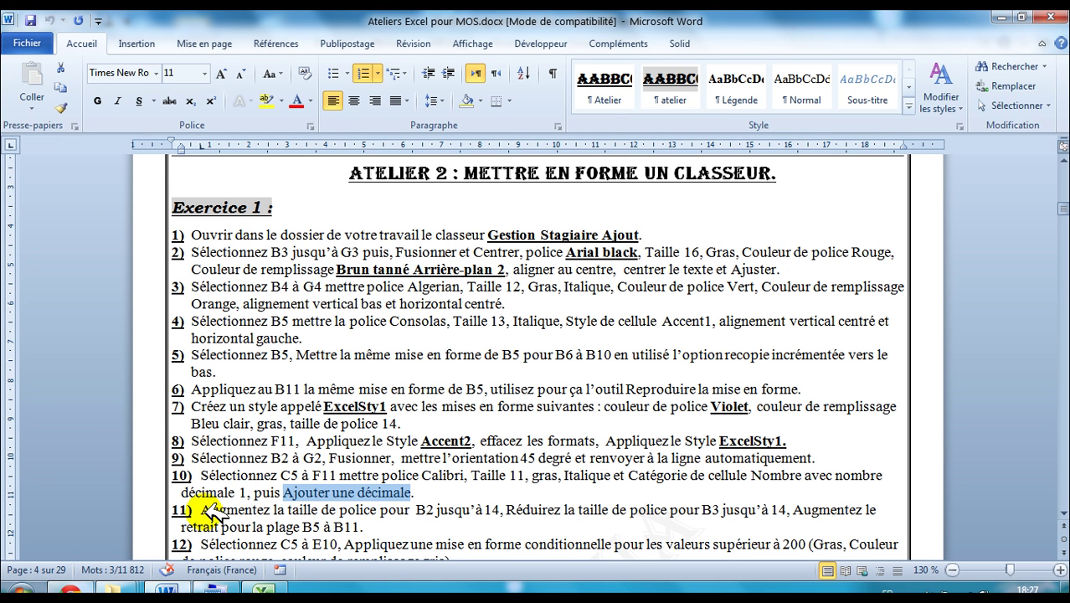
left_click_drag(203, 509, 500, 511)
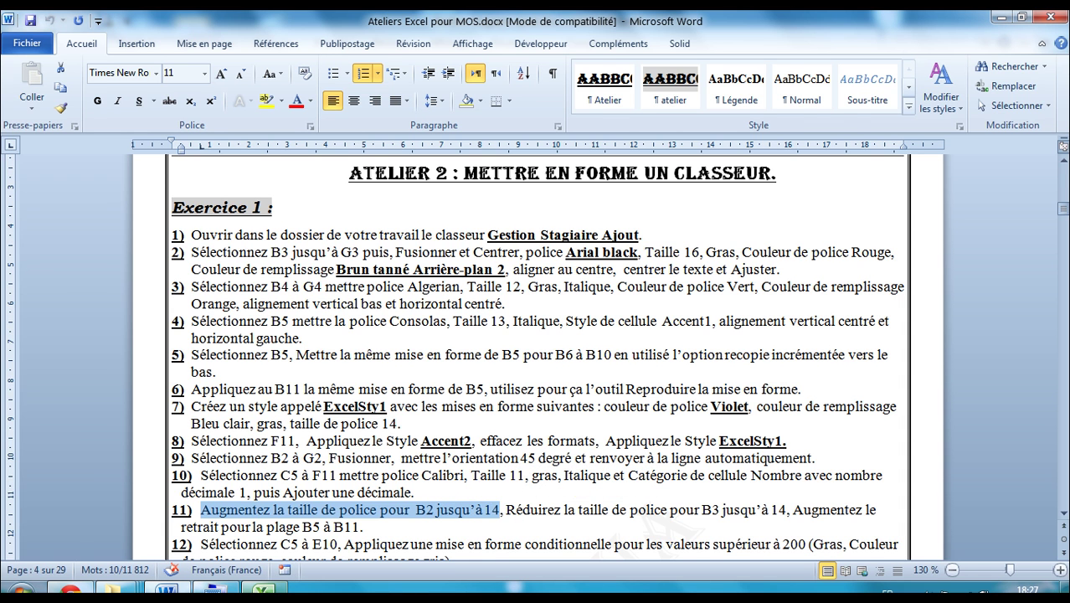
left_click(262, 591)
left_click(72, 141)
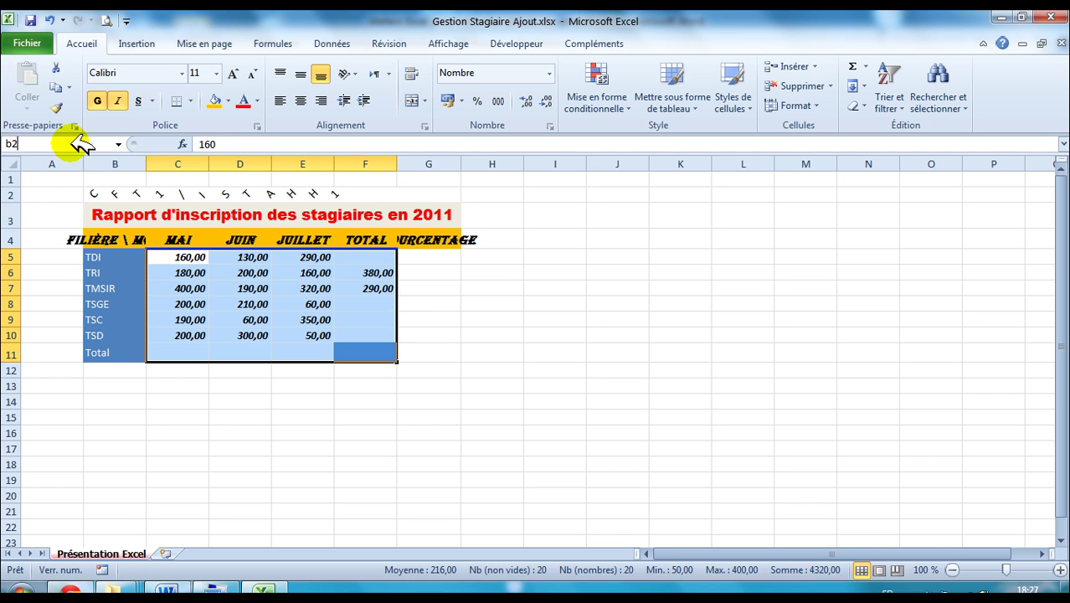
key("Return")
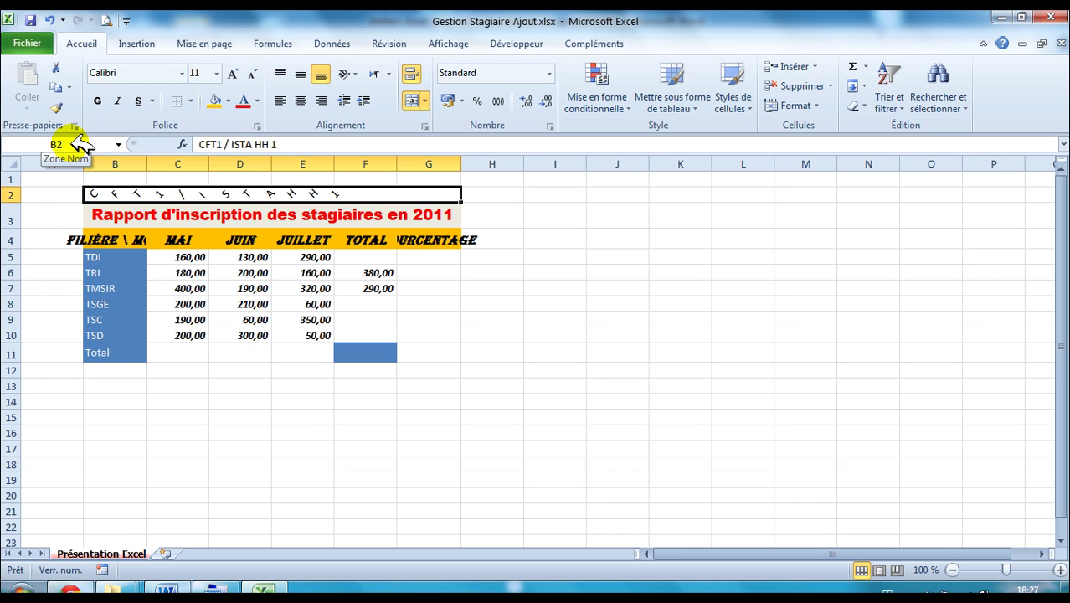
left_click(243, 78)
left_click(241, 75)
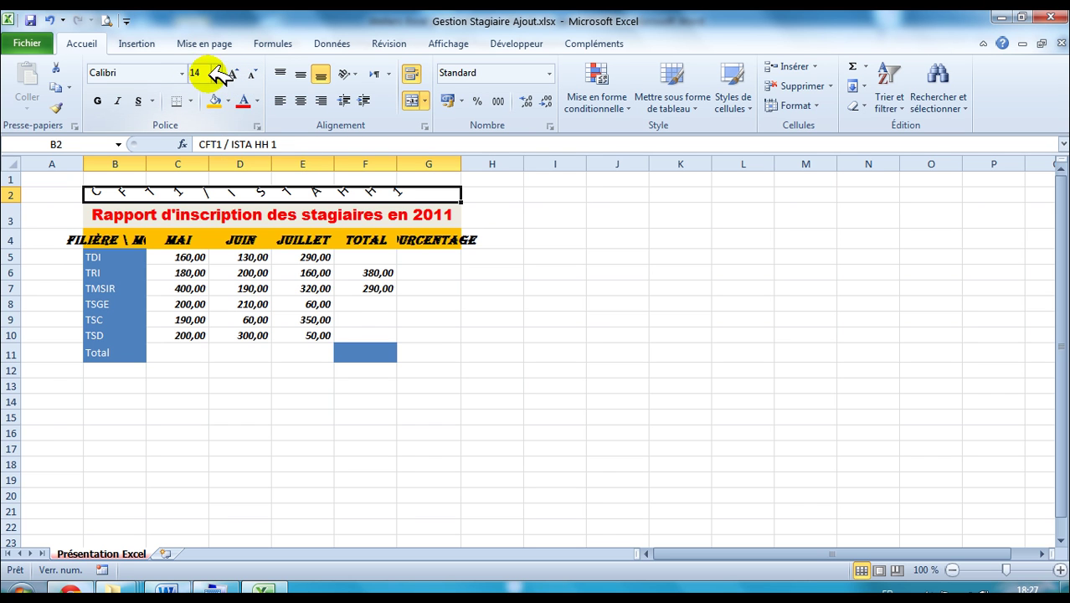
Step: Mark "Réduirez la taille de police pour B3 jusqu'à 14" in item 11 of the Word exercise and reduce B3's font size to 14 in Excel
left_click(167, 591)
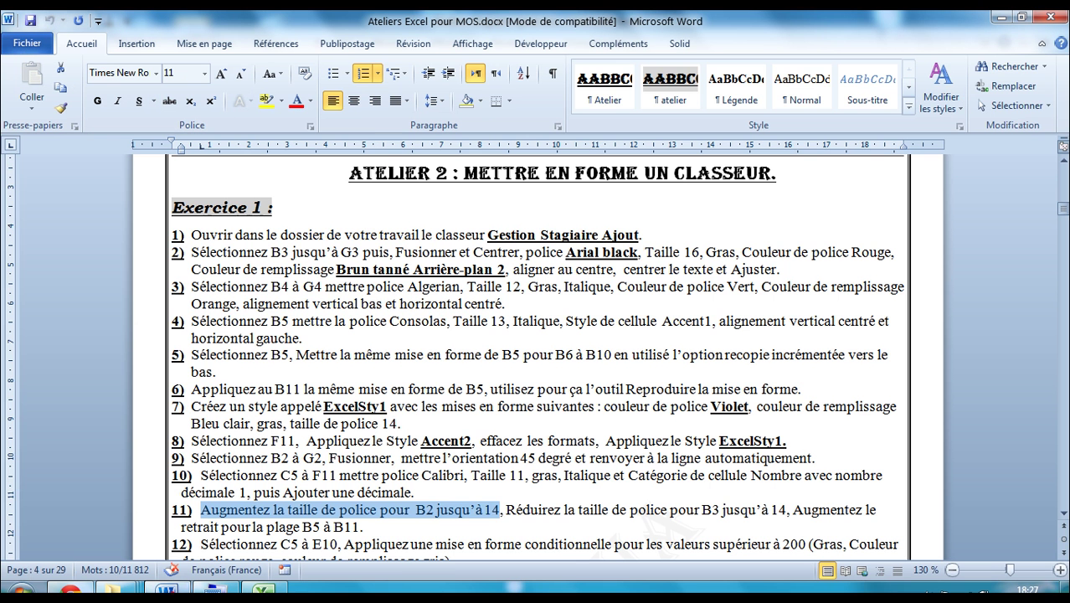
left_click_drag(505, 512, 789, 518)
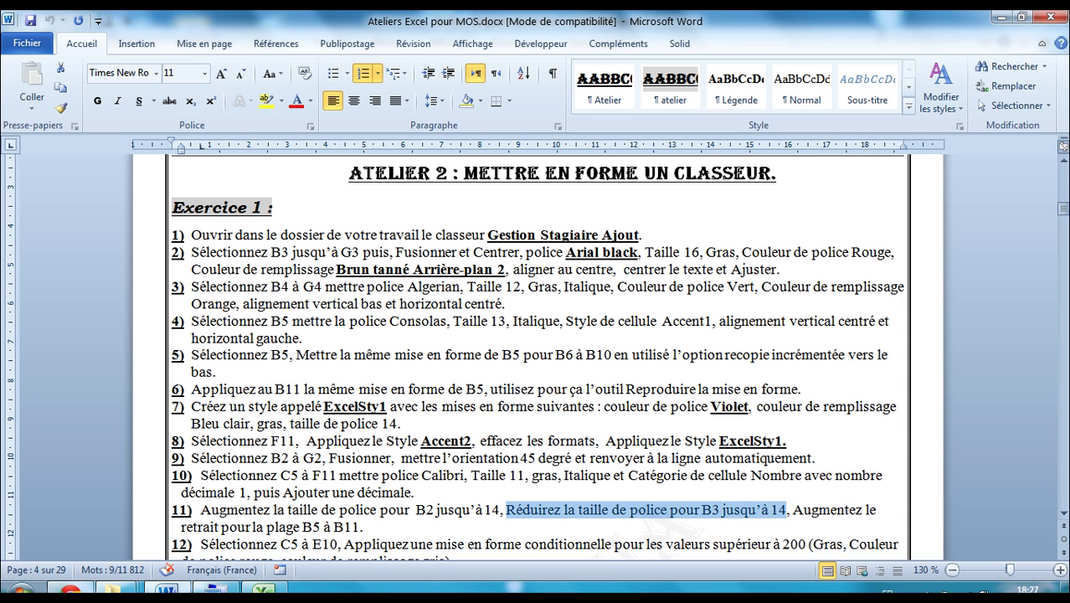
left_click(262, 591)
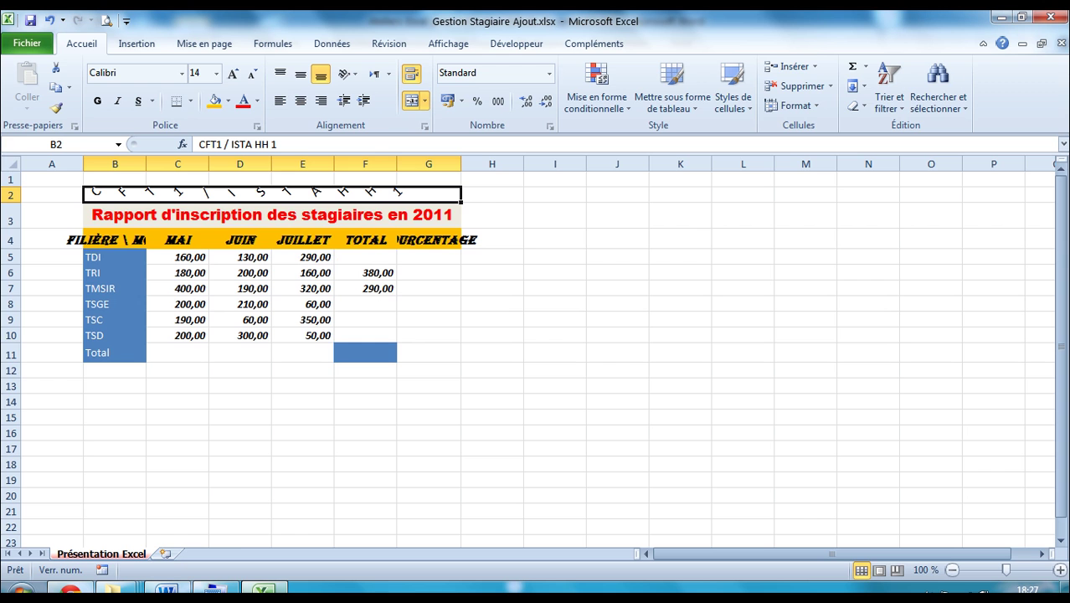
left_click(75, 139)
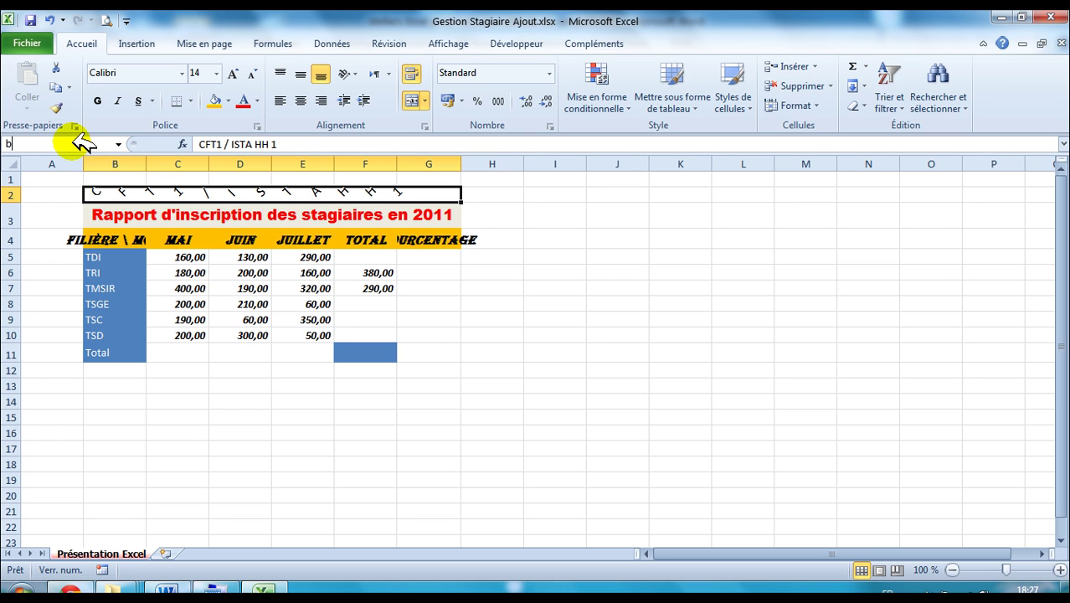
key("Return")
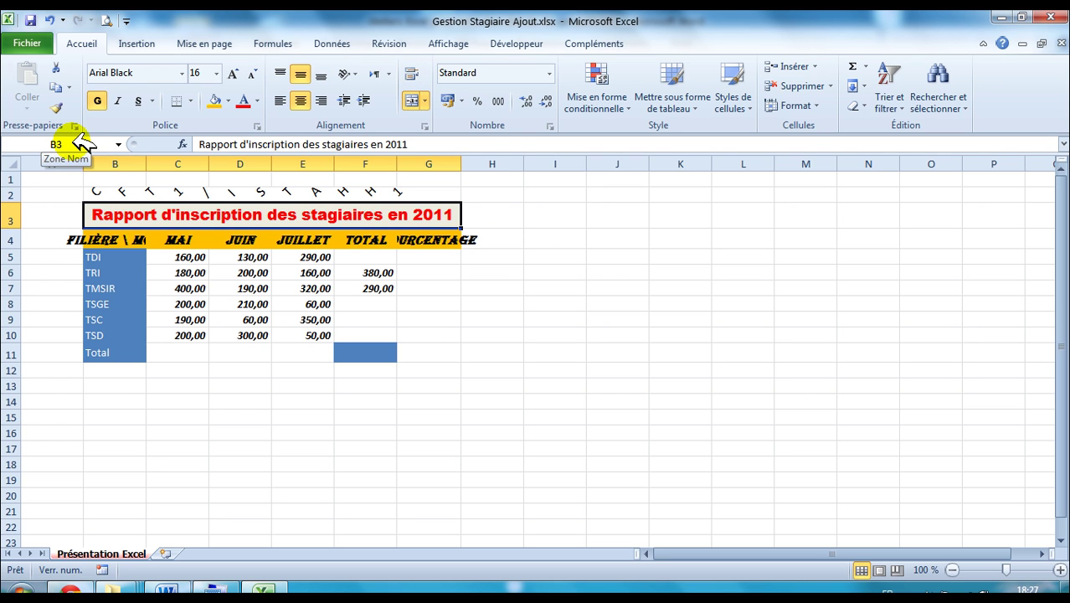
left_click(256, 74)
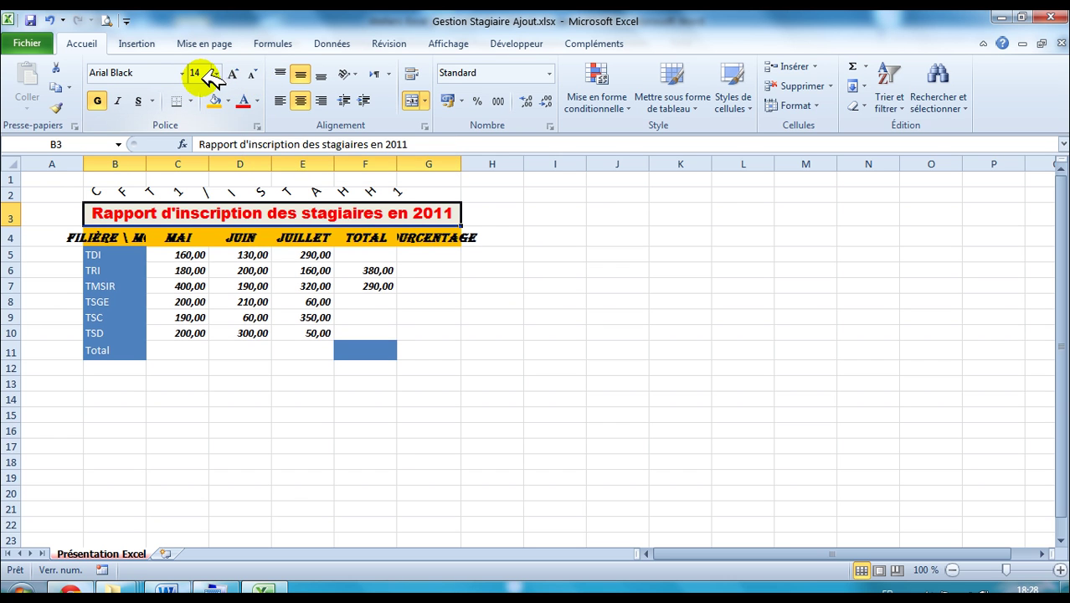
Step: Mark "Augmentez le retrait pour la plage B5 à B11." in item 11, select B5:B11 in Excel and return to the Word exercise
left_click(166, 590)
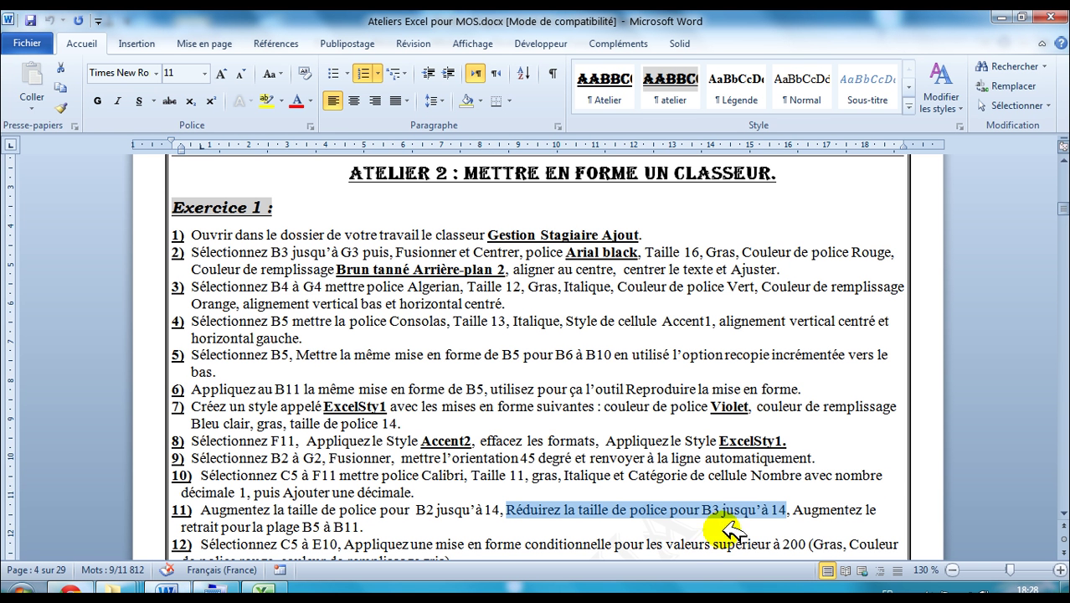
left_click_drag(793, 510, 368, 527)
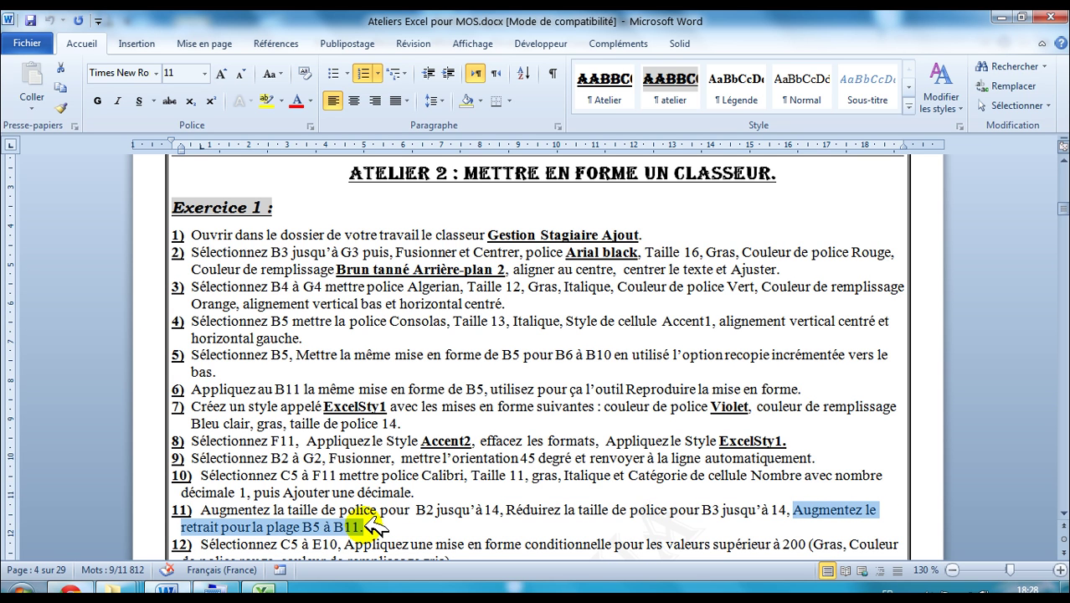
left_click_drag(369, 526, 369, 526)
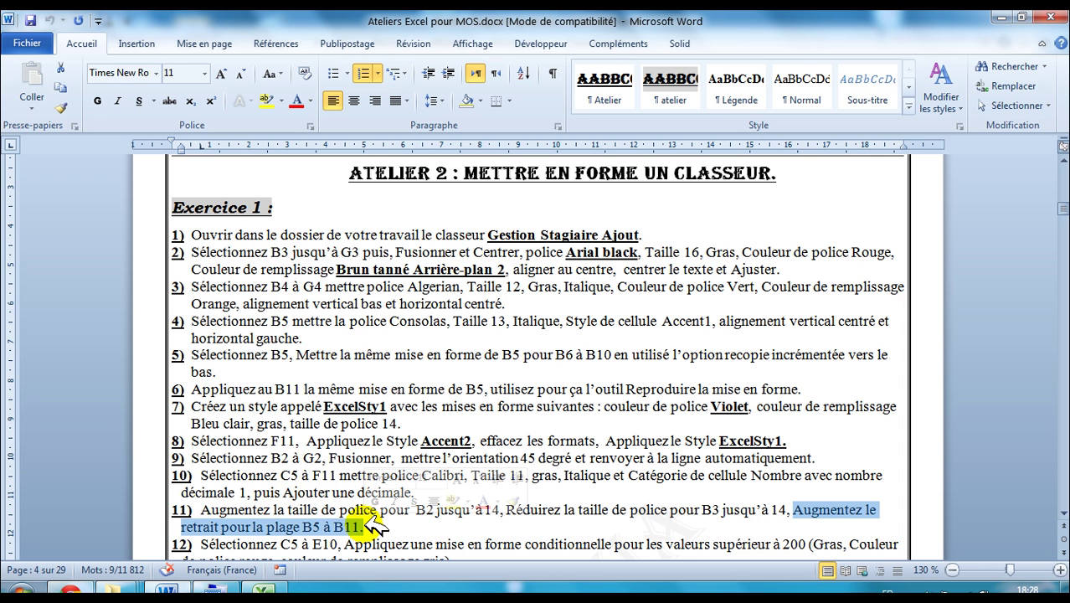
left_click(265, 589)
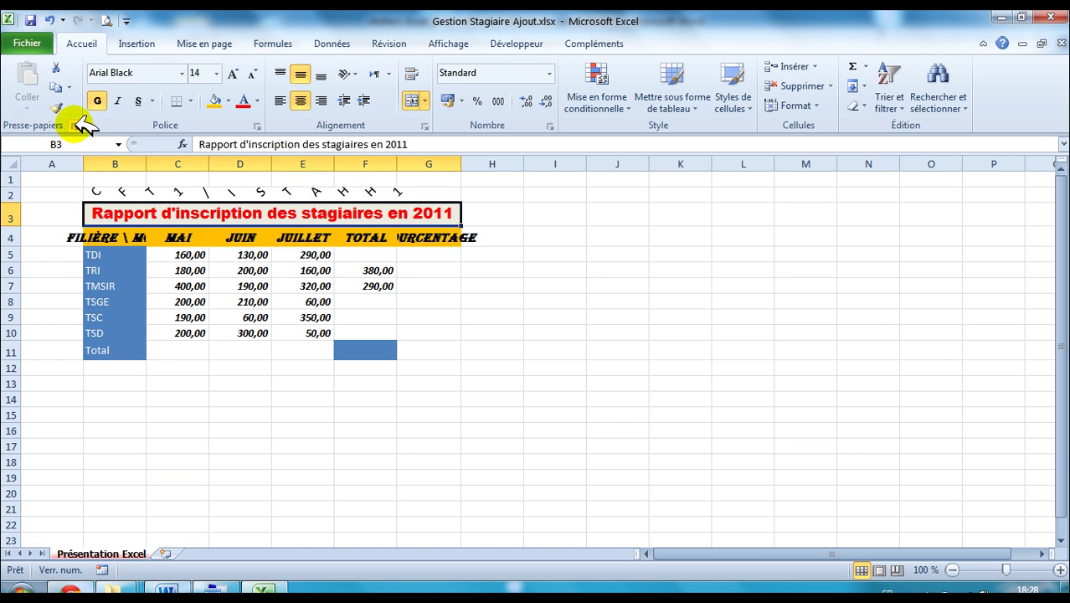
left_click(74, 142)
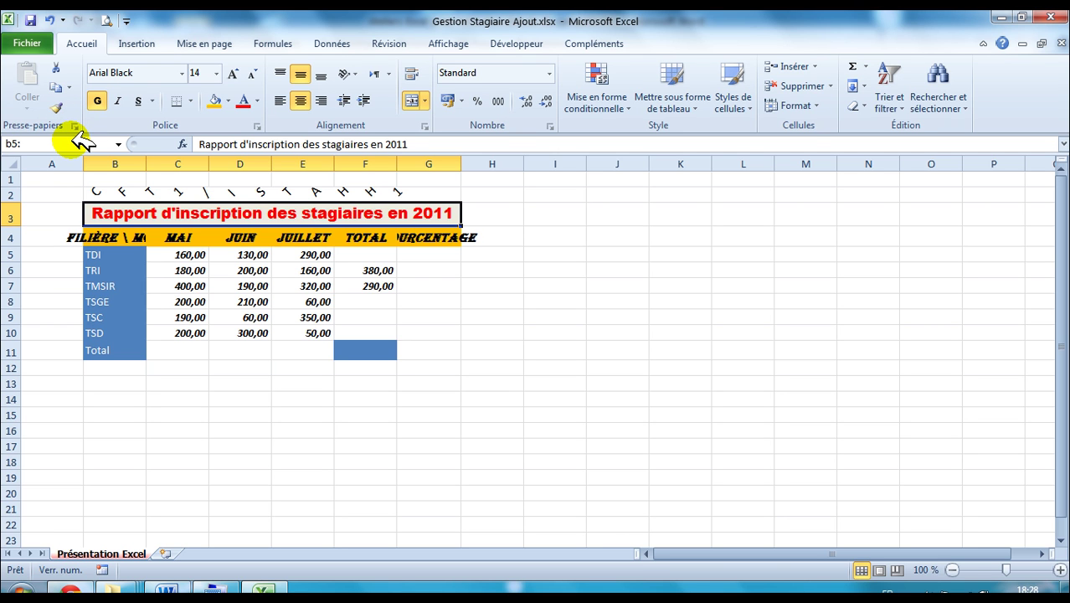
key("Return")
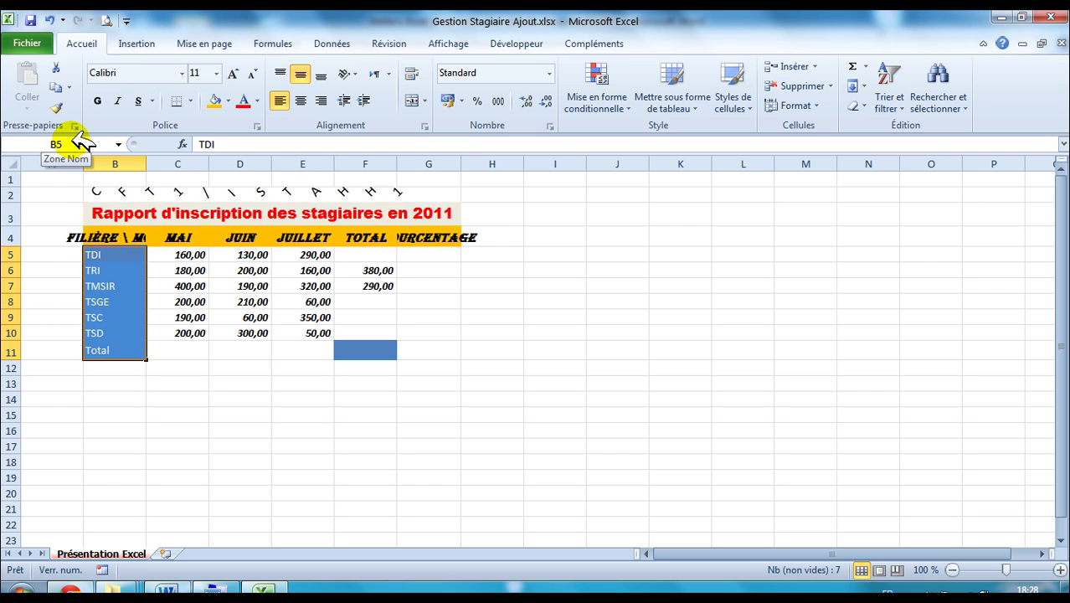
left_click(72, 146)
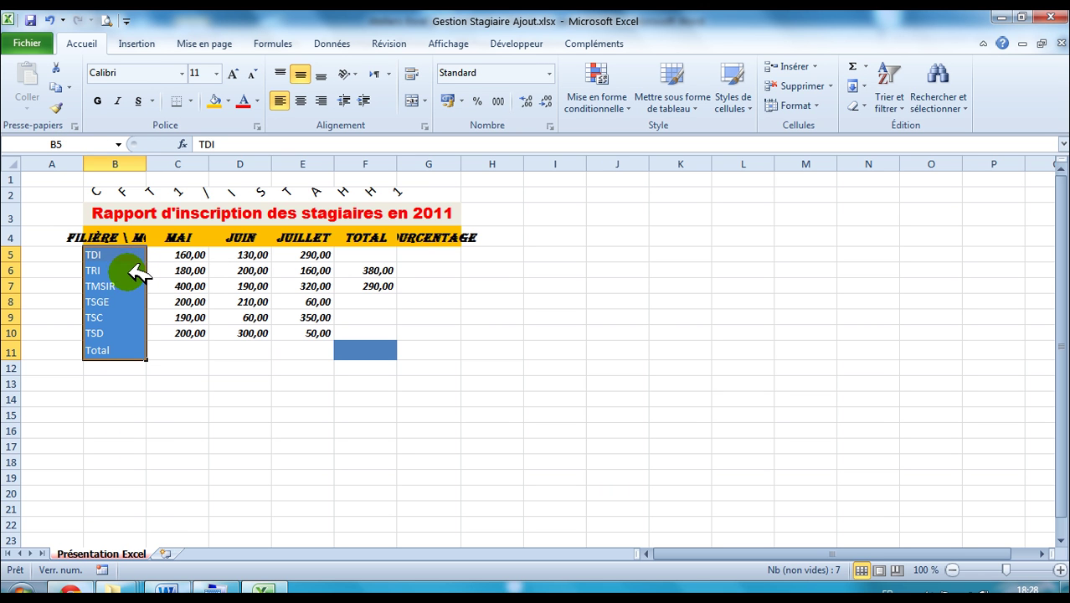
left_click(165, 590)
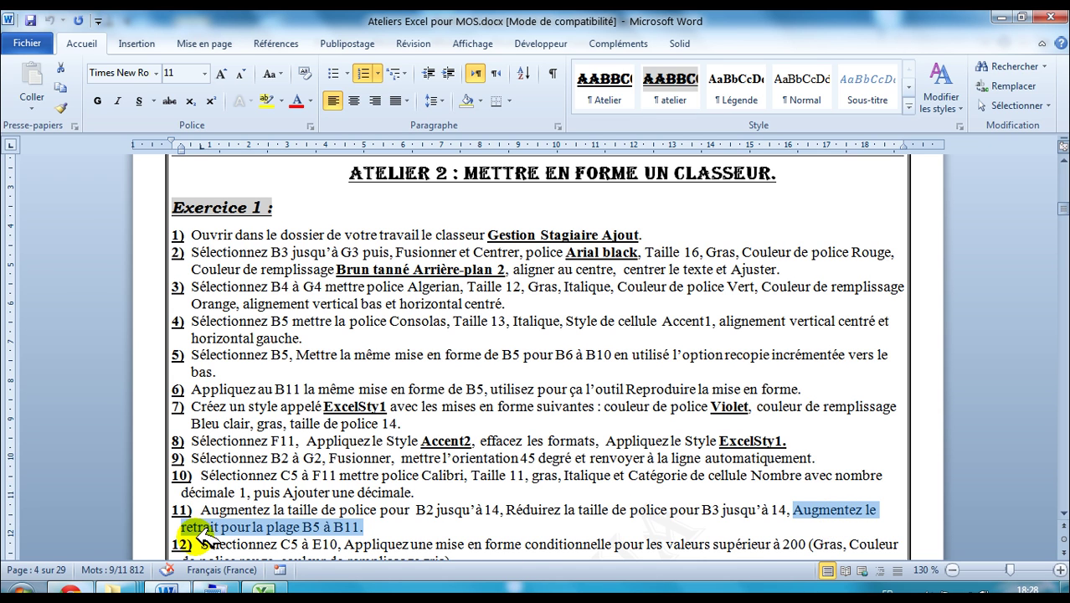
Step: Increase the indent of B5:B11 in Excel and return to the Word exercise
left_click(262, 590)
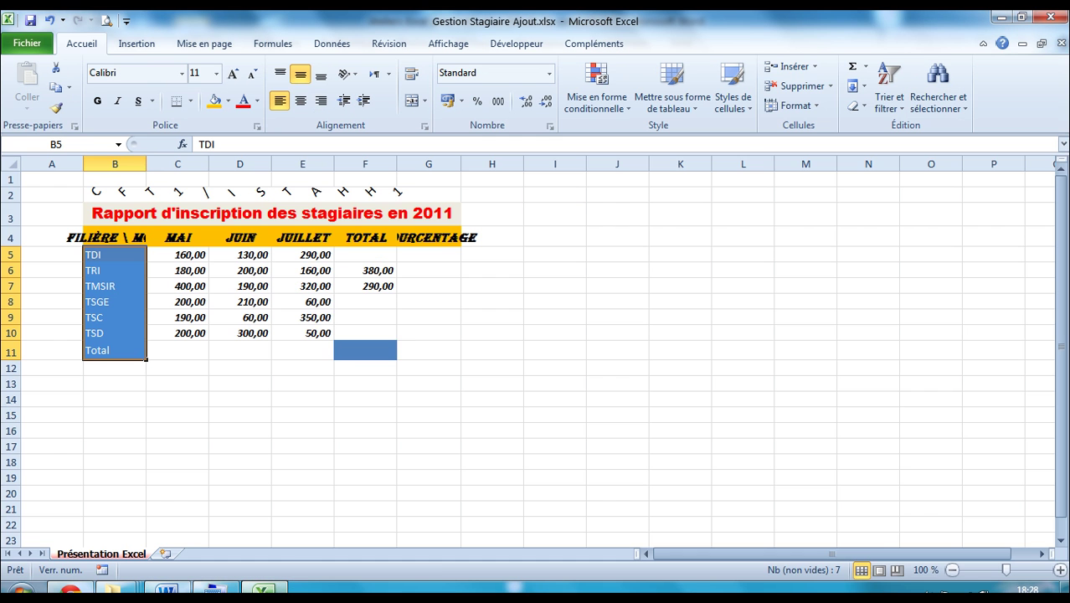
left_click(368, 101)
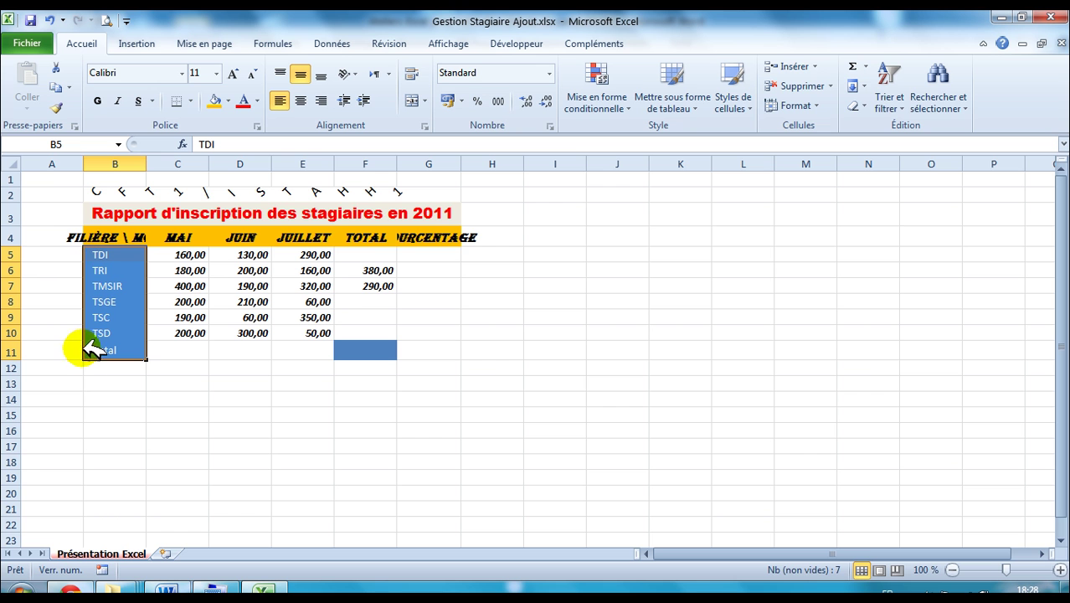
left_click(167, 590)
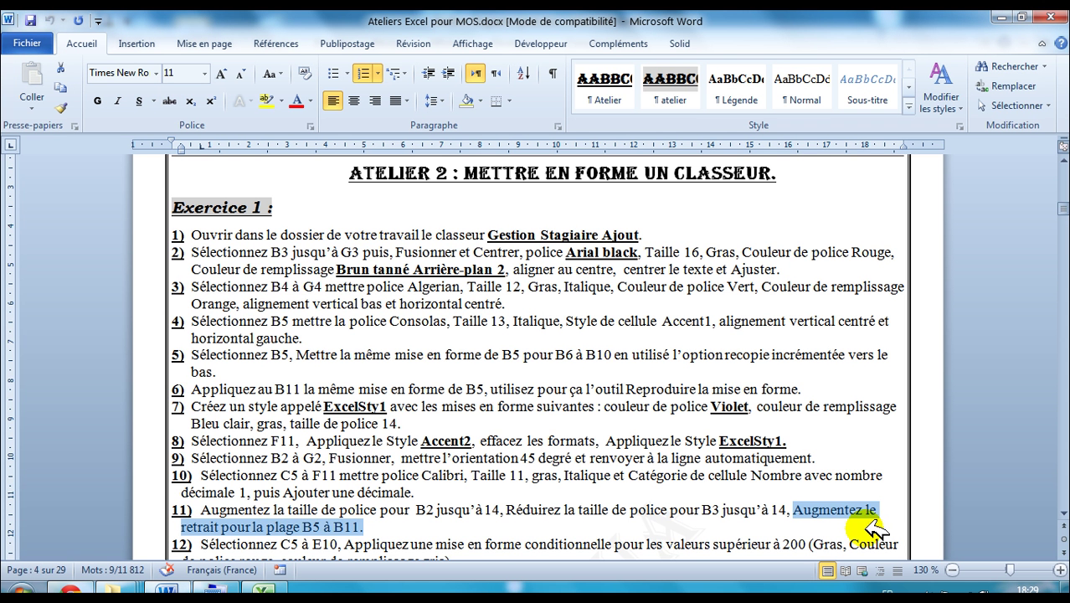
Step: Mark "Sélectionnez C5 à E10" in item 12 of the Word exercise and switch to Excel
scroll(1062, 511, "down", 3)
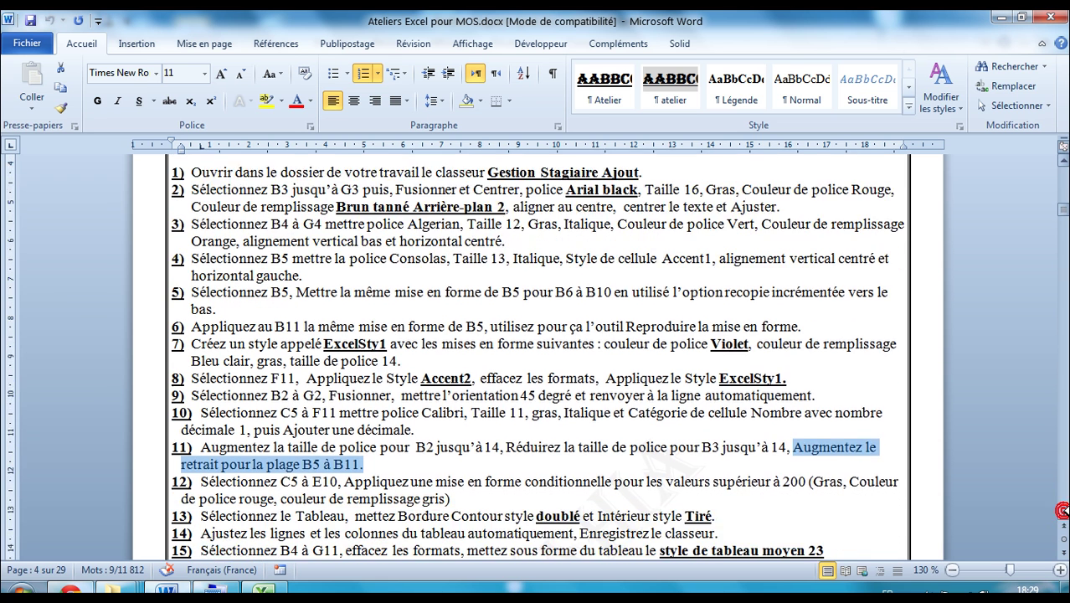
scroll(1061, 511, "down", 1)
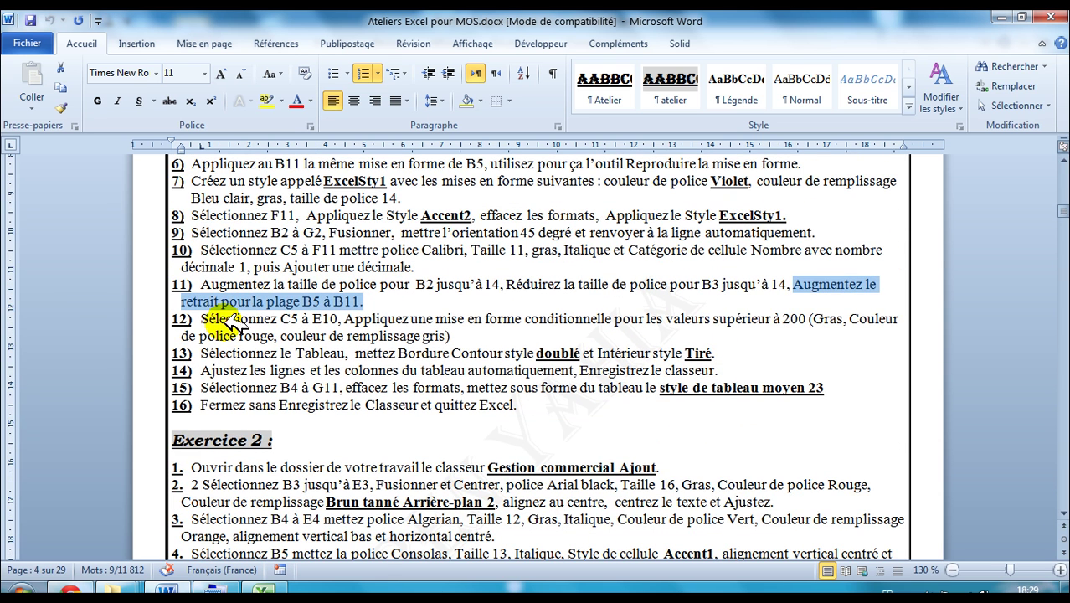
left_click_drag(201, 318, 340, 317)
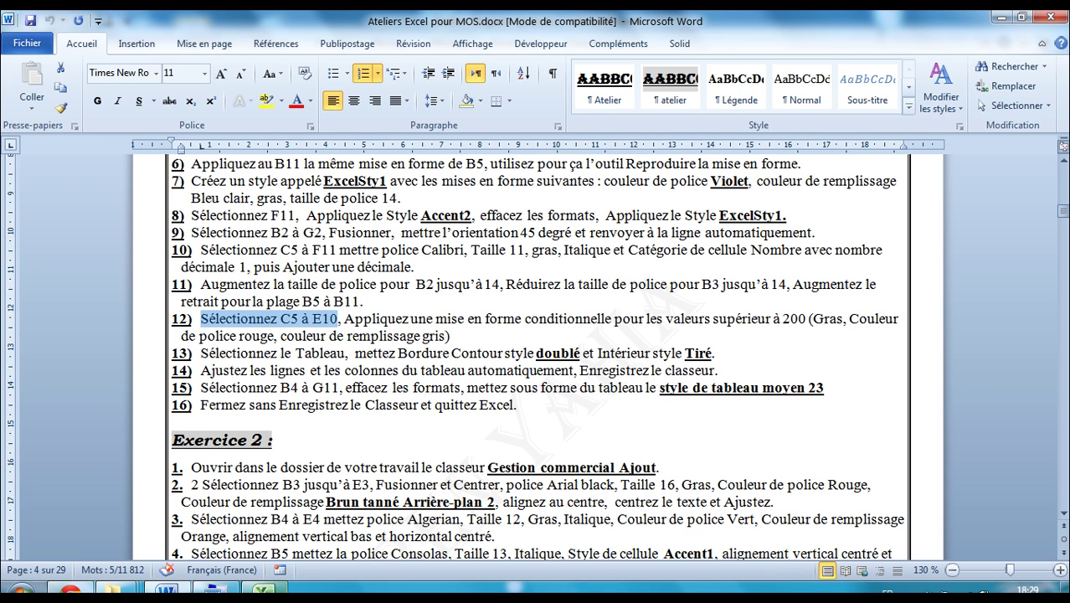
key("alt+Tab")
left_click(57, 146)
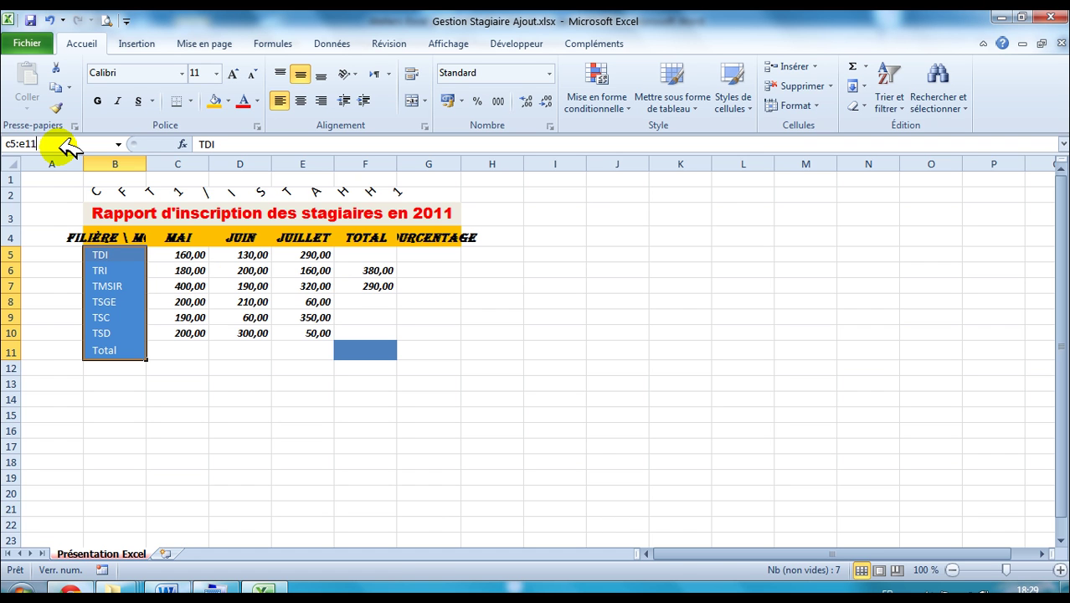
key("Return")
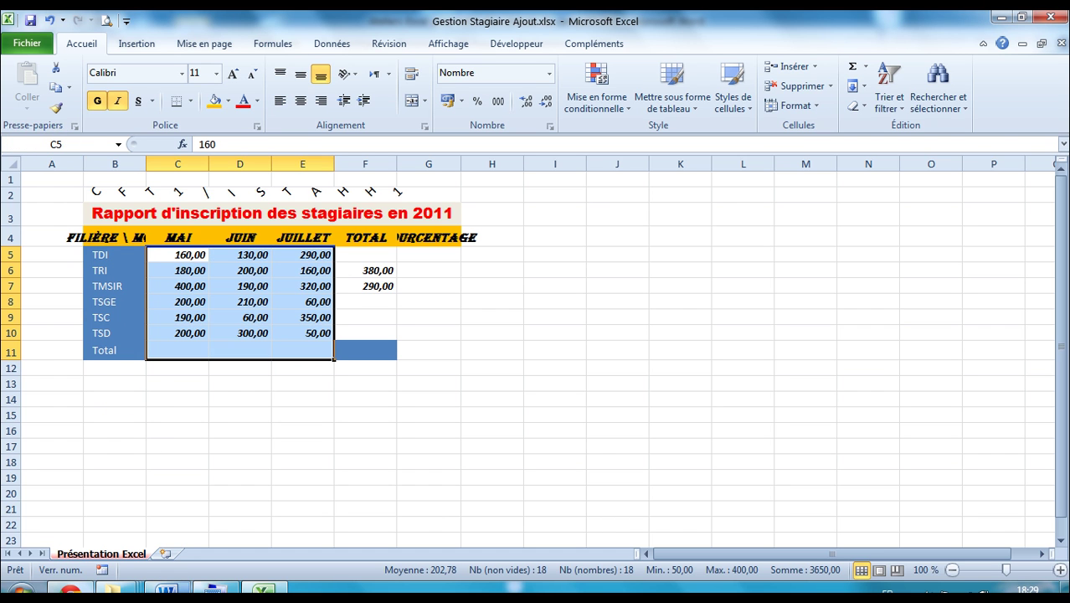
left_click(165, 590)
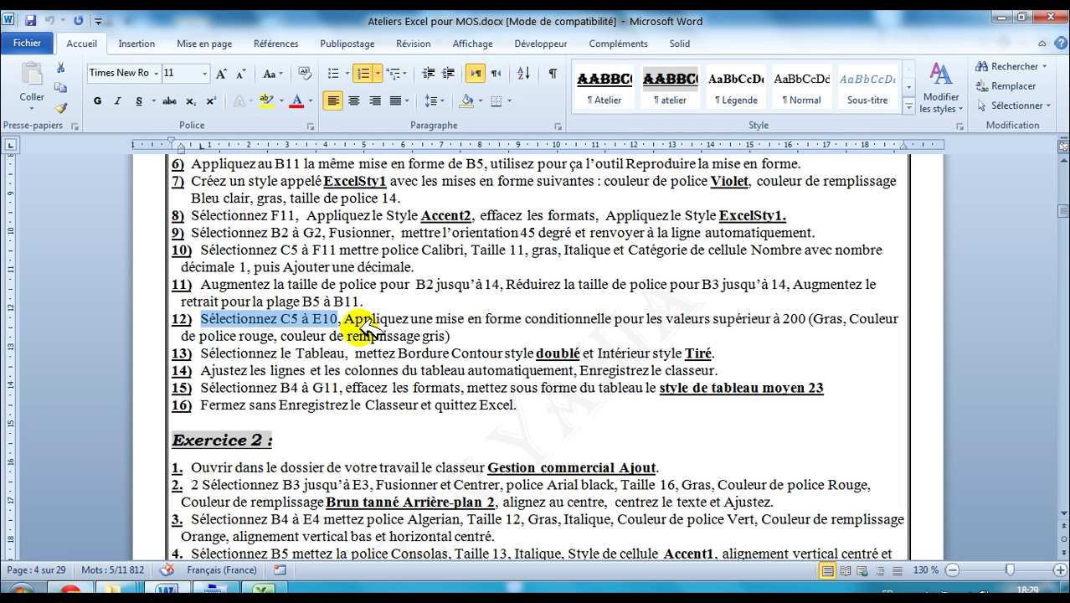
key("alt+Tab")
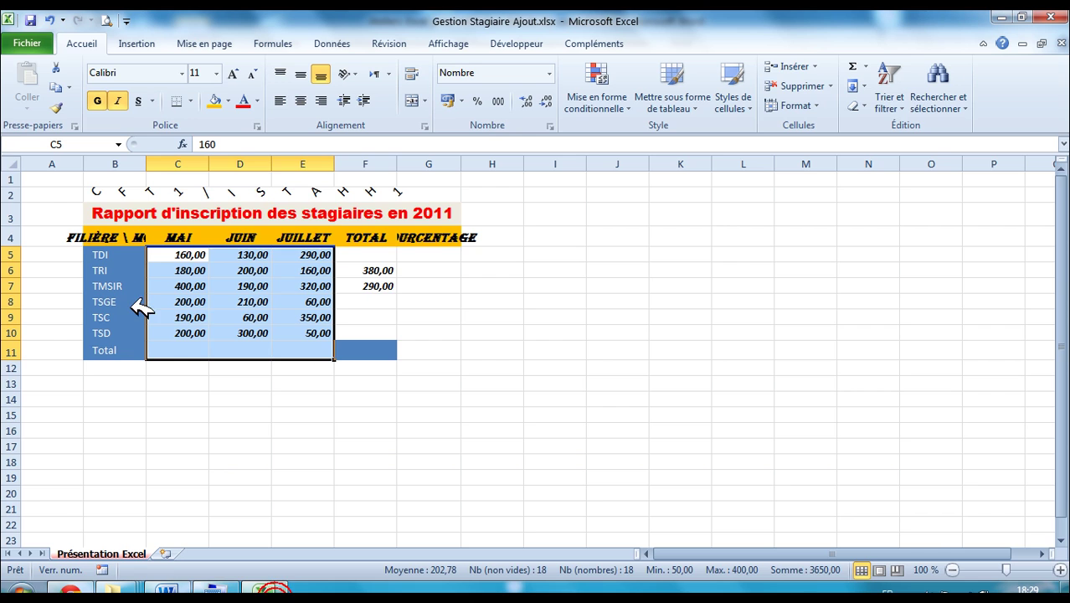
Step: Select the range C5:E10 in Excel and return to the Word exercise
left_click(84, 144)
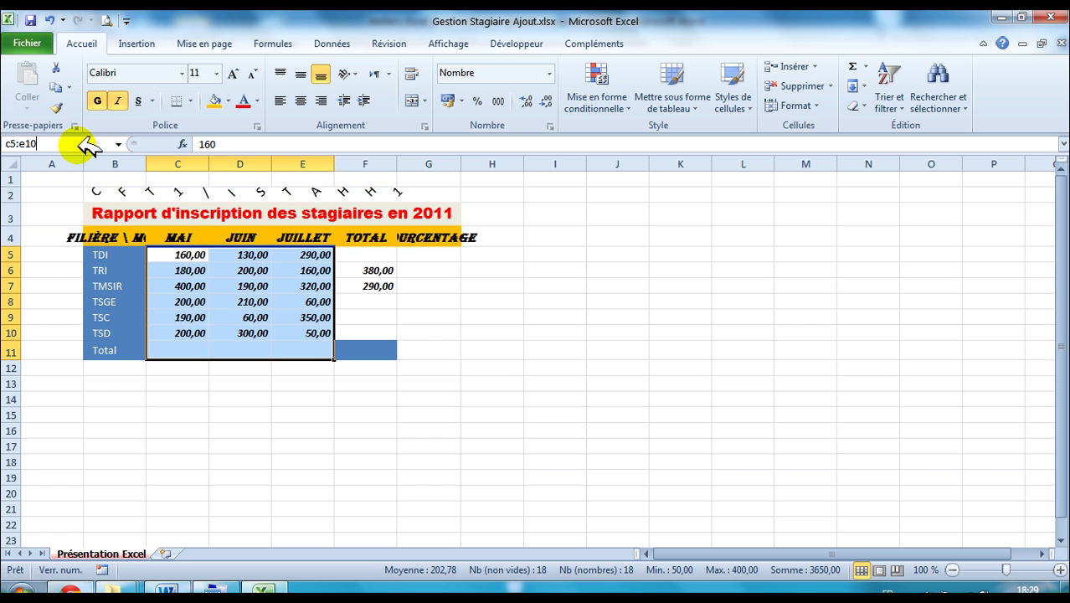
key("Return")
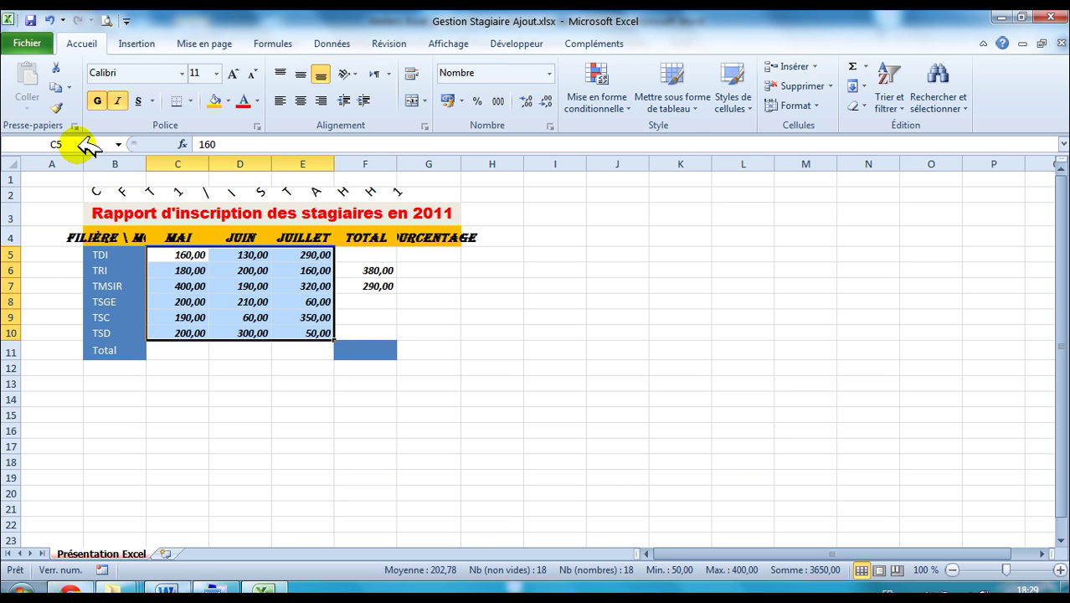
left_click(168, 589)
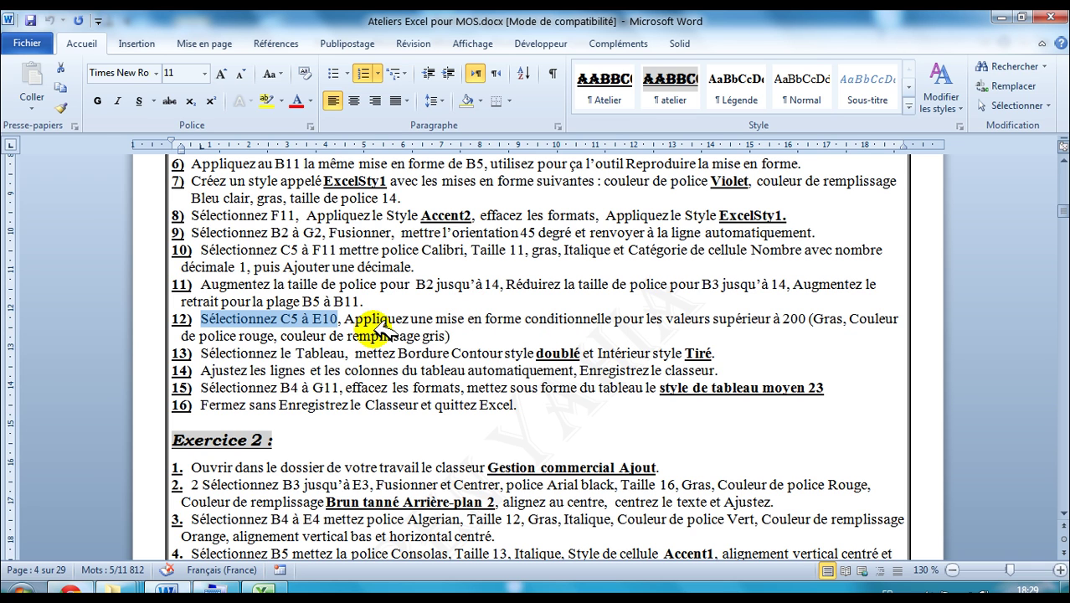
Step: Mark the conditional formatting instruction in item 12 and start a "Supérieur à" highlight rule with the threshold 200 for C5:E10 in Excel
left_click_drag(355, 318, 822, 318)
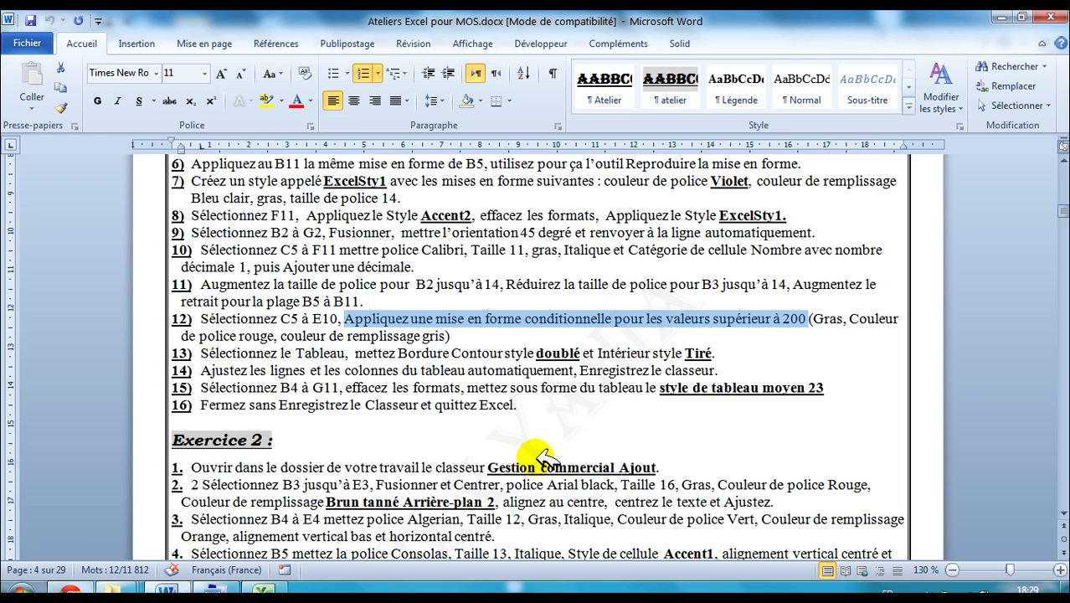
left_click(262, 590)
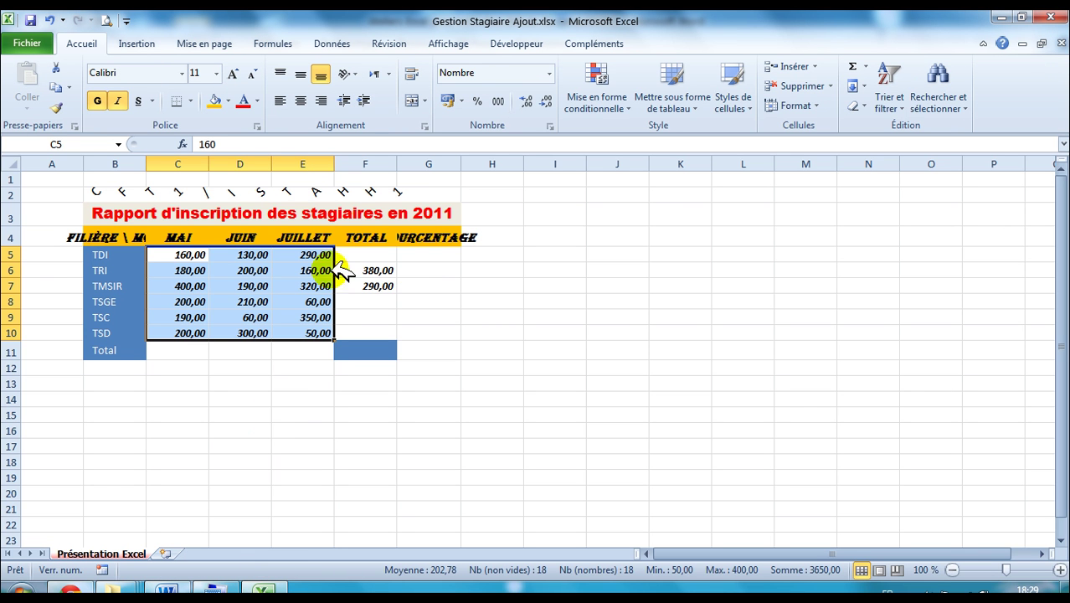
left_click(627, 108)
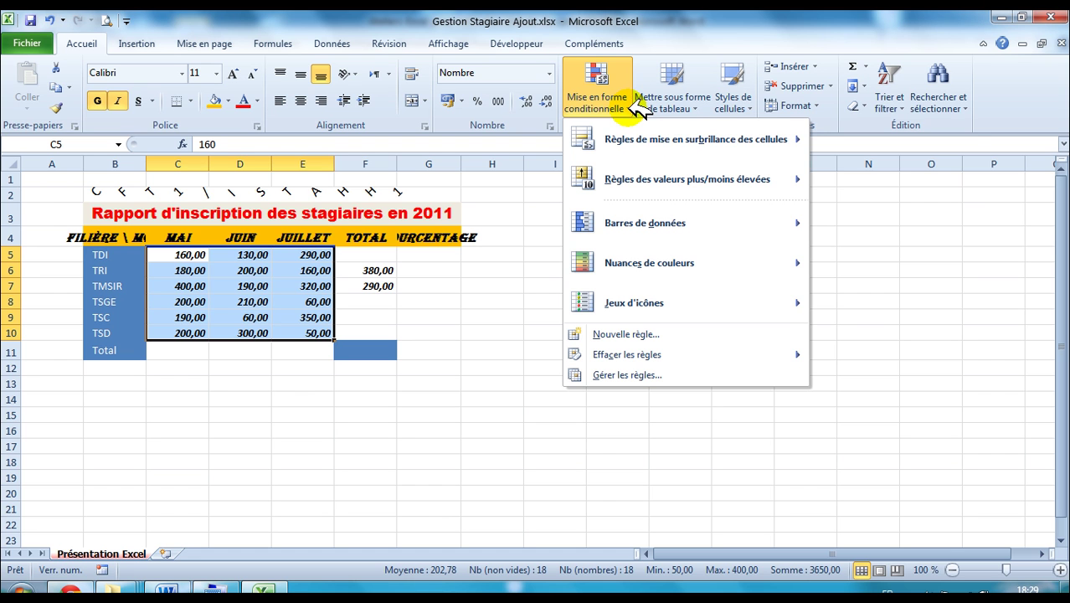
mouse_move(656, 148)
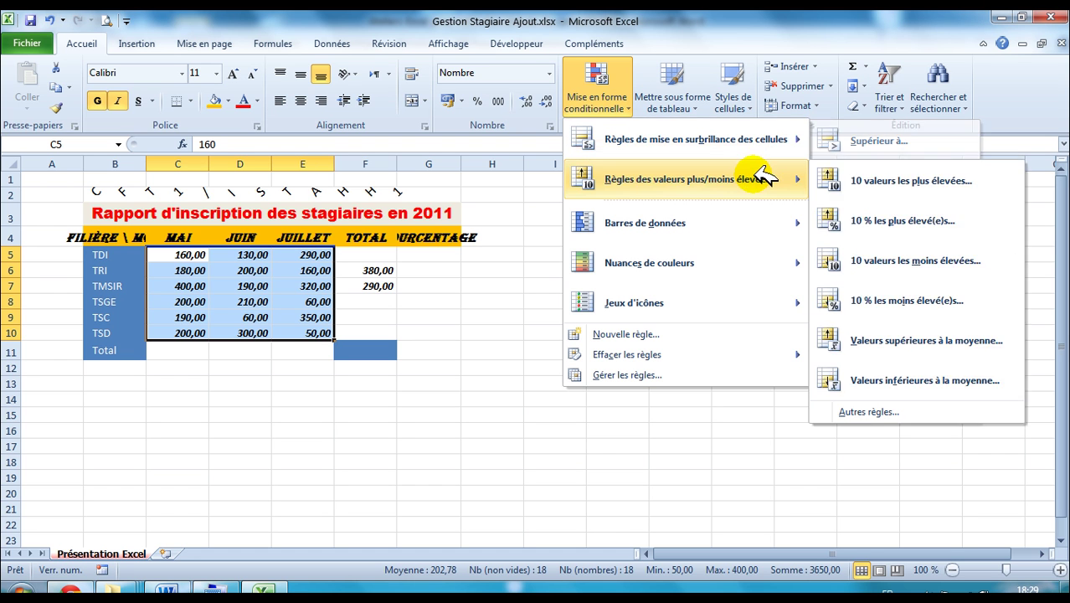
mouse_move(720, 220)
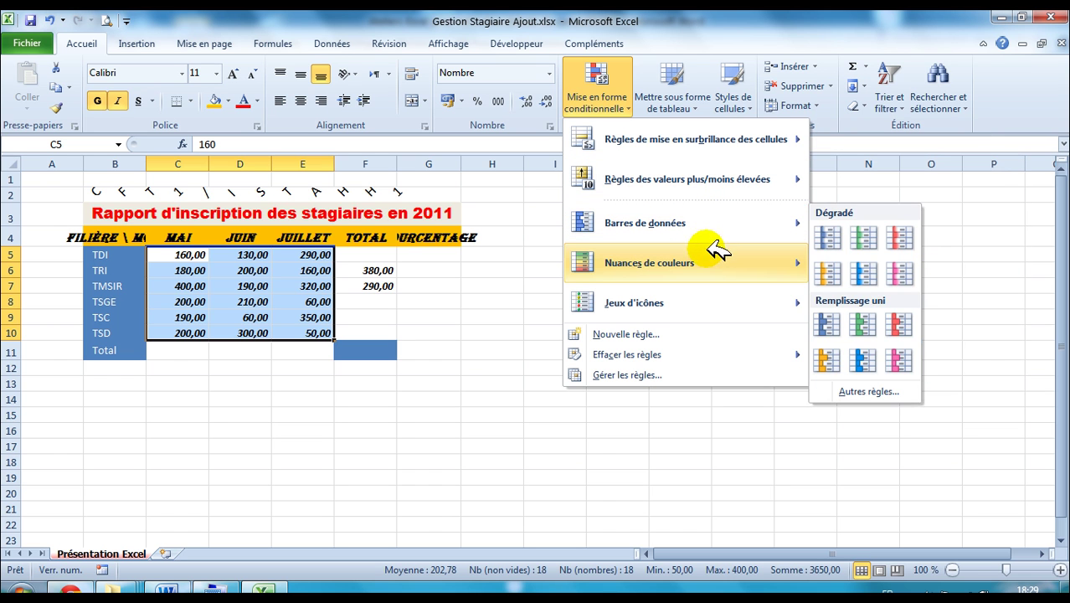
mouse_move(717, 305)
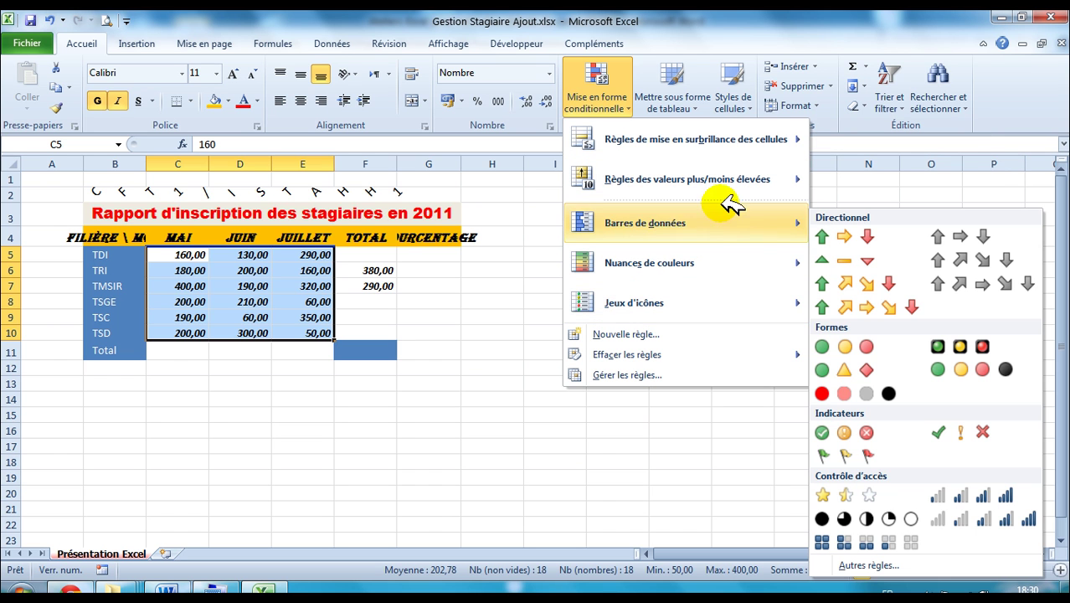
mouse_move(769, 140)
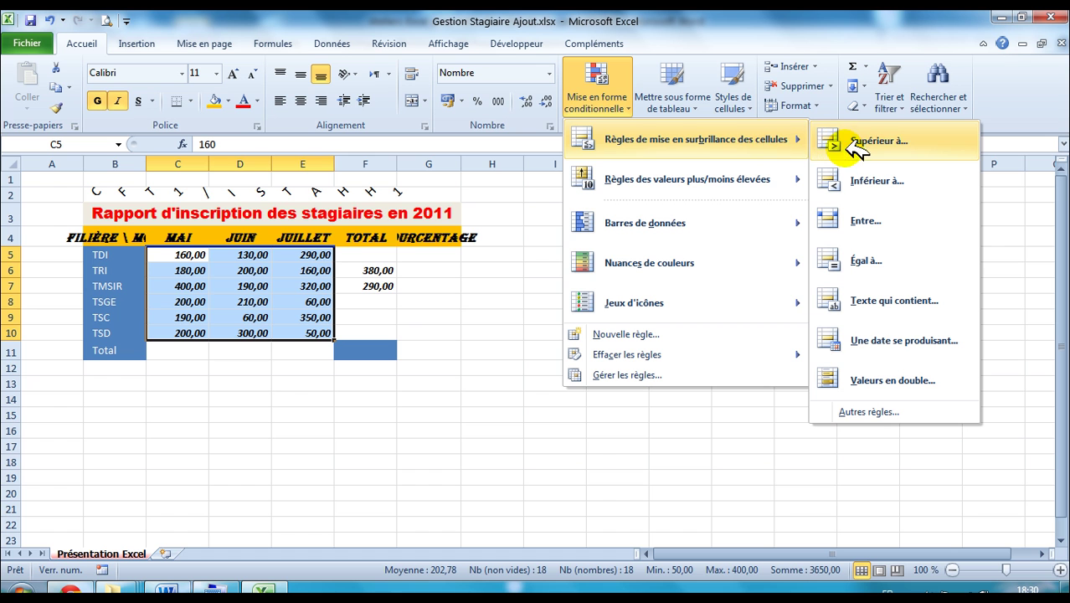
left_click(921, 149)
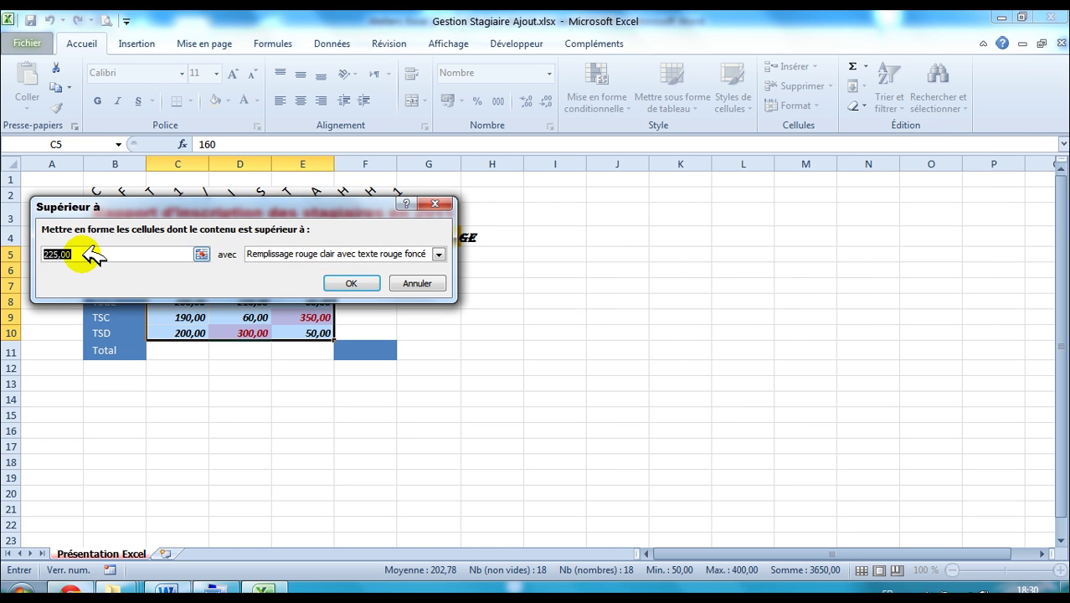
type("200")
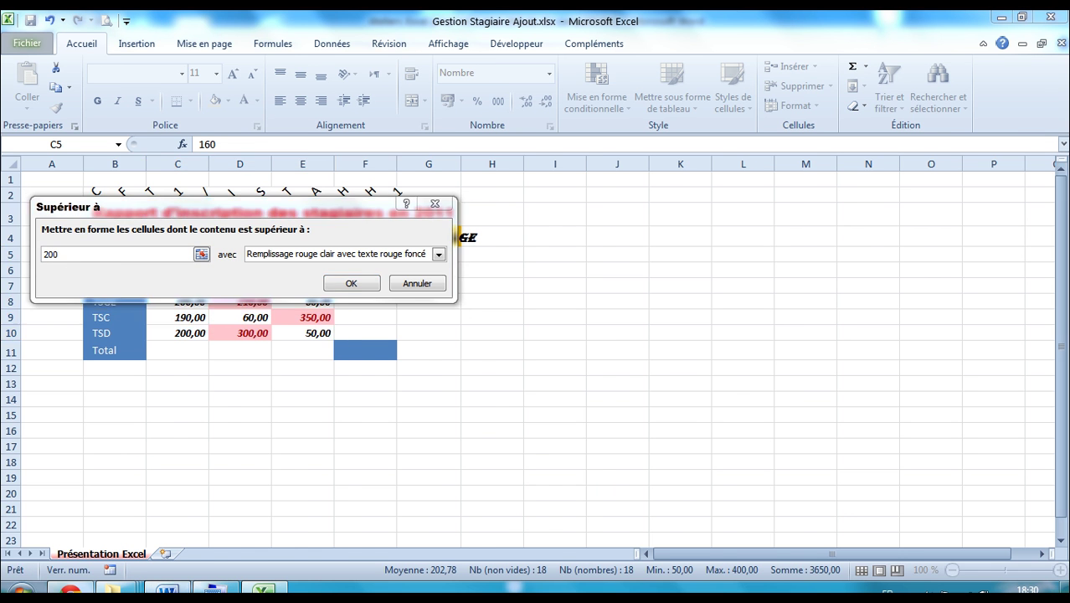
Step: Mark "Gras" in item 12 of the Word exercise and choose a custom format with the Gras font style for the Excel rule
left_click(166, 592)
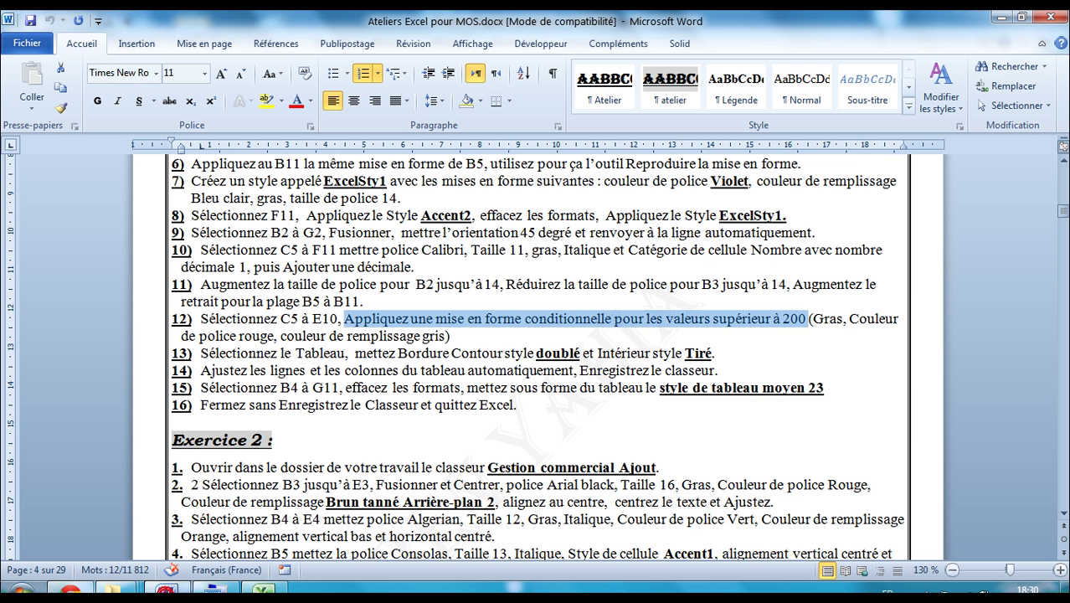
double_click(829, 319)
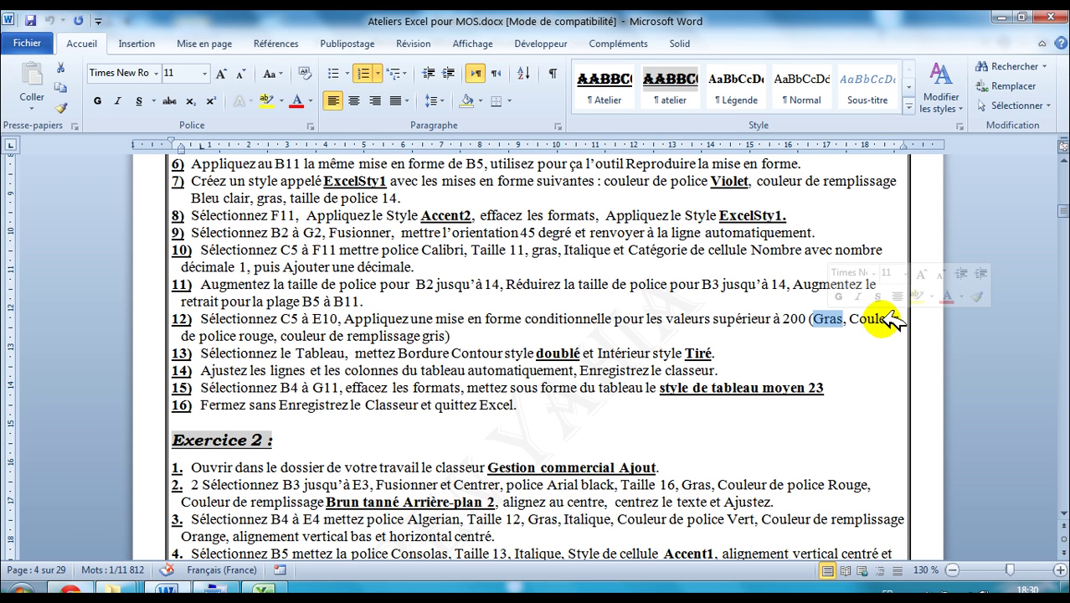
left_click(262, 592)
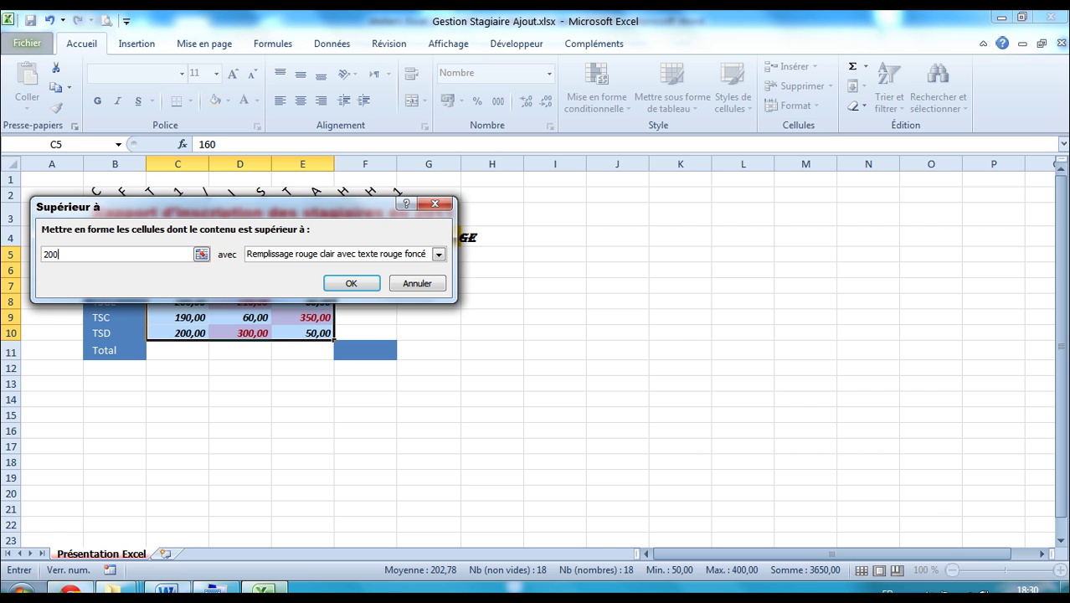
left_click(438, 254)
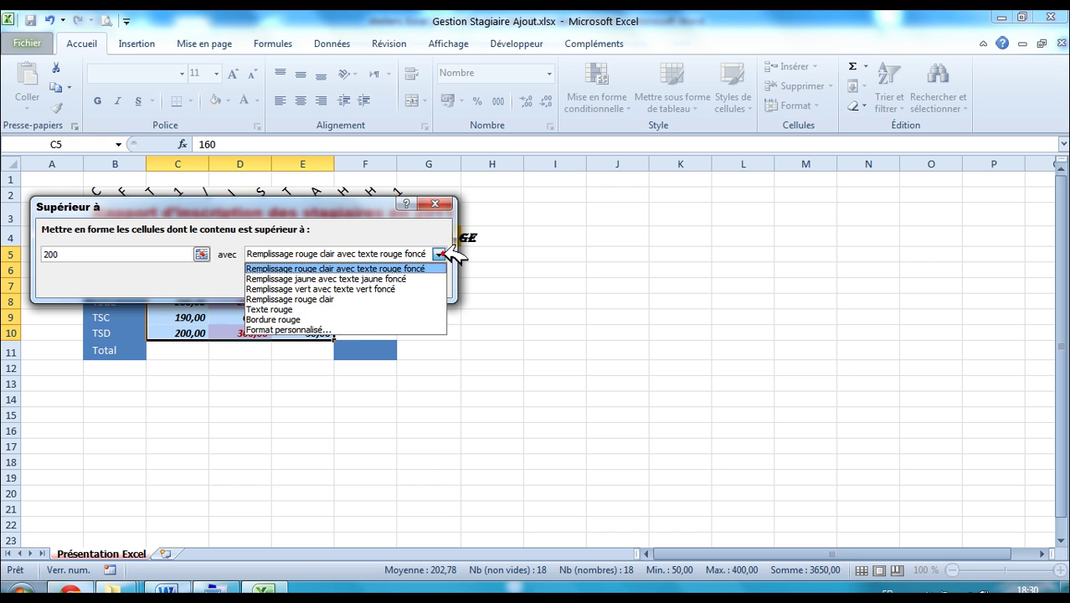
left_click(348, 329)
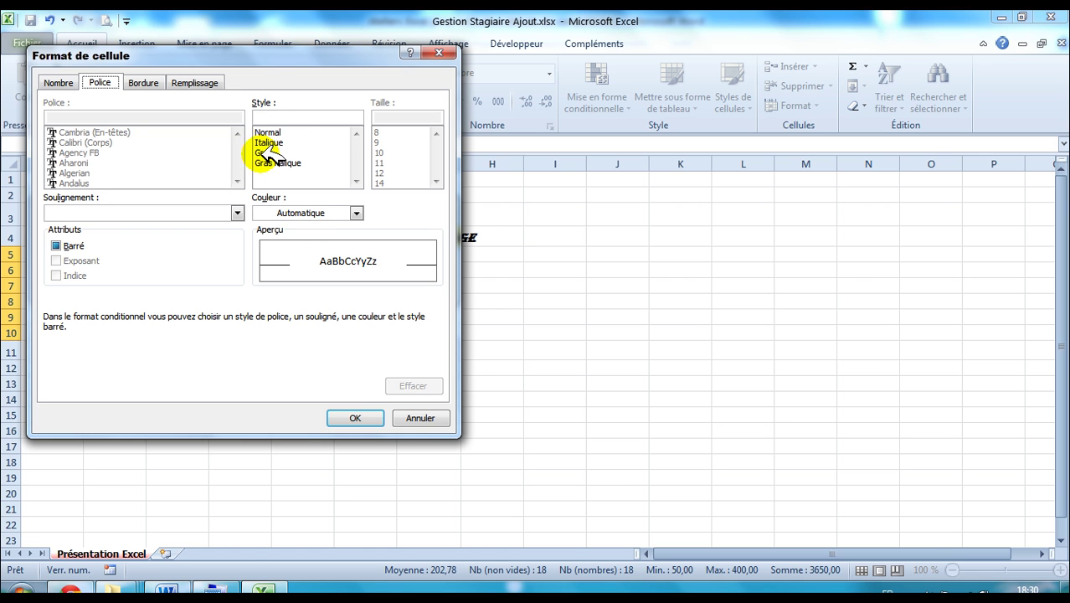
left_click(266, 154)
Step: Mark "Couleur de police rouge" in item 12 and set the custom format's font colour to standard red in Excel
left_click(184, 588)
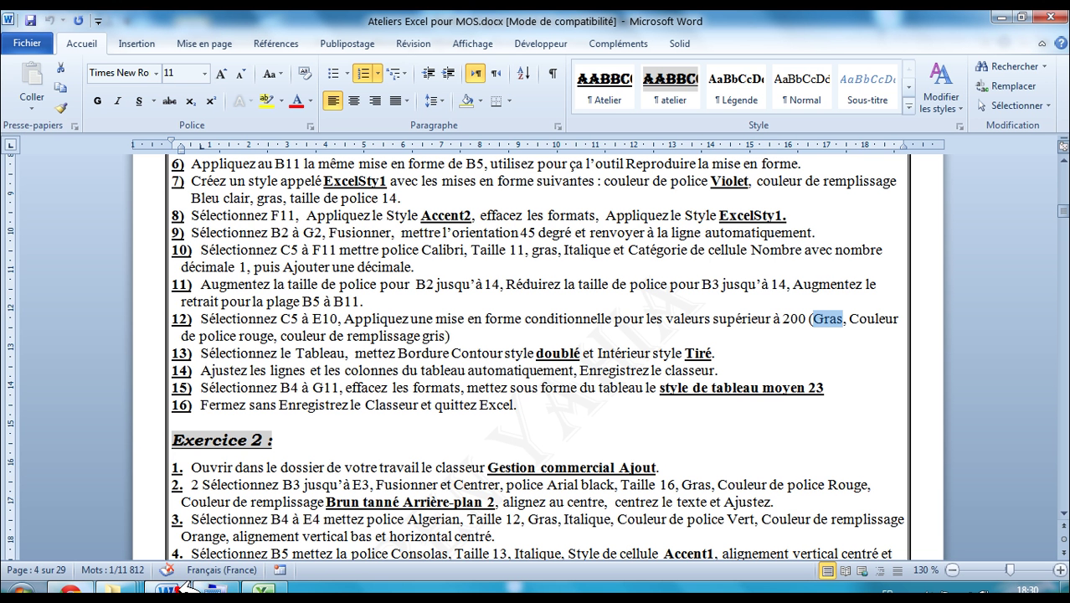
left_click_drag(850, 320, 277, 335)
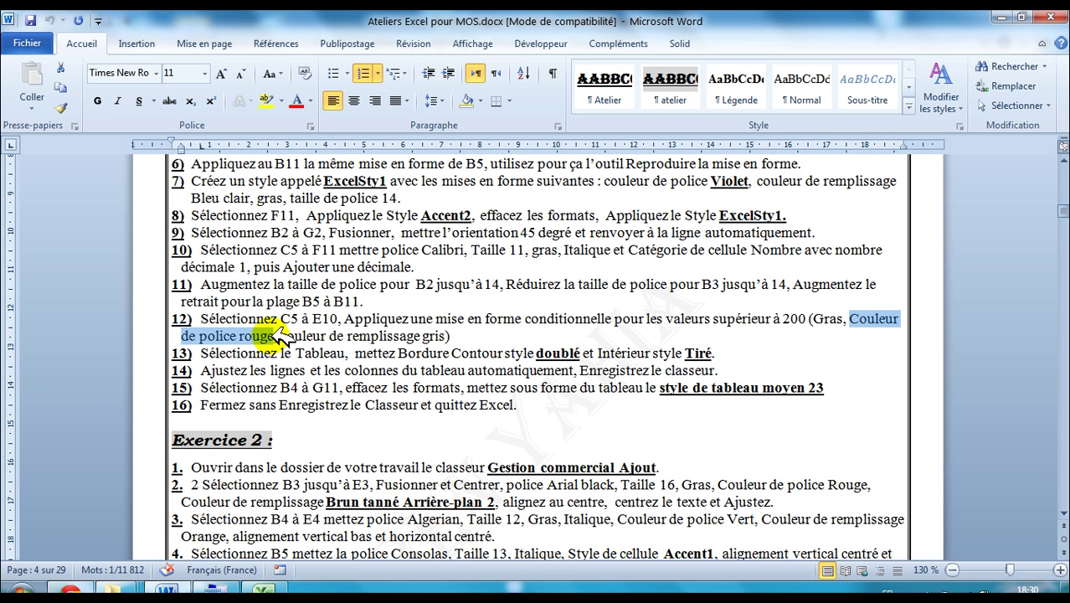
left_click(273, 588)
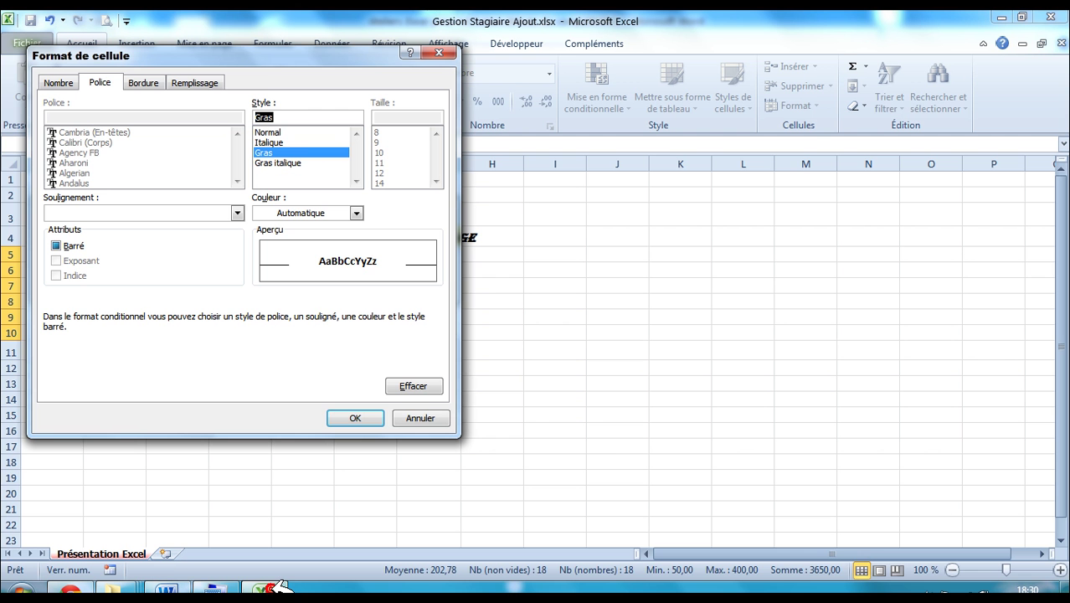
left_click(357, 213)
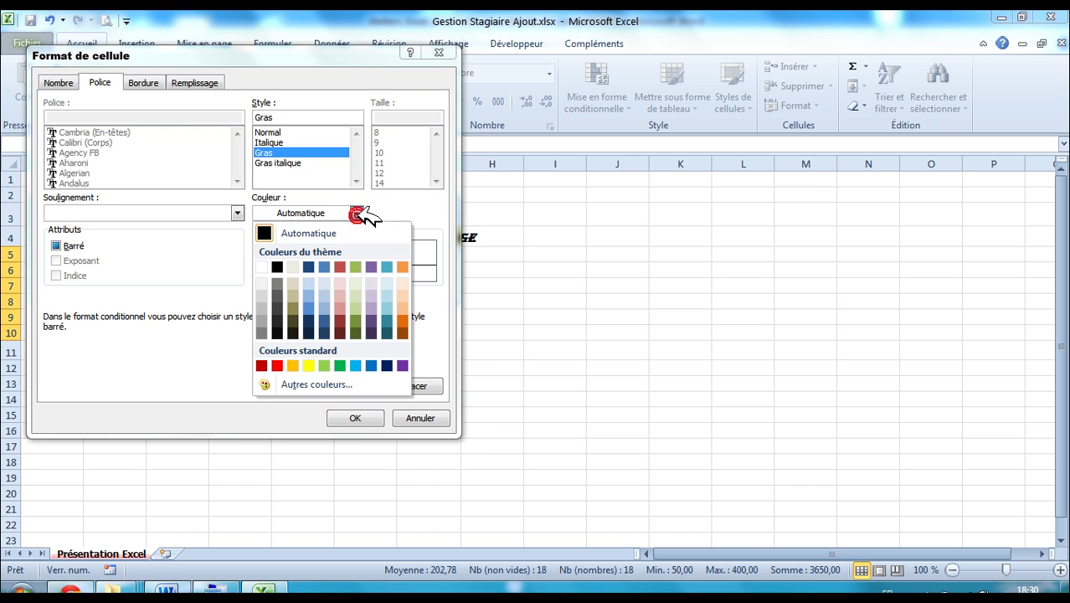
left_click(281, 365)
Step: Mark "couleur de remplissage gris" in item 12 of the Word exercise and view the pattern colours for the custom format's fill in Excel
left_click(168, 589)
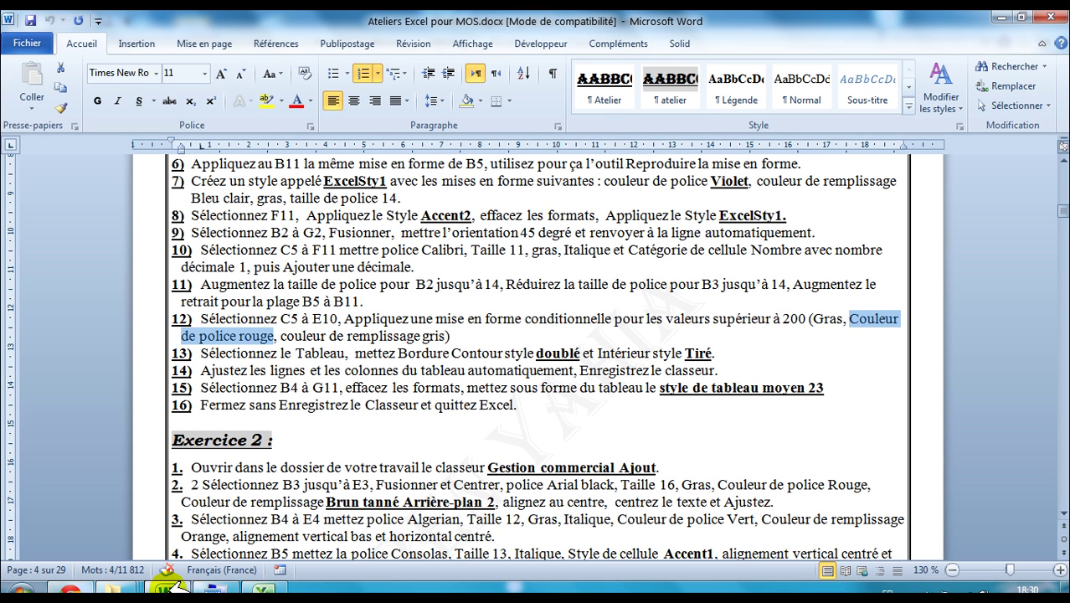
left_click_drag(281, 335, 452, 339)
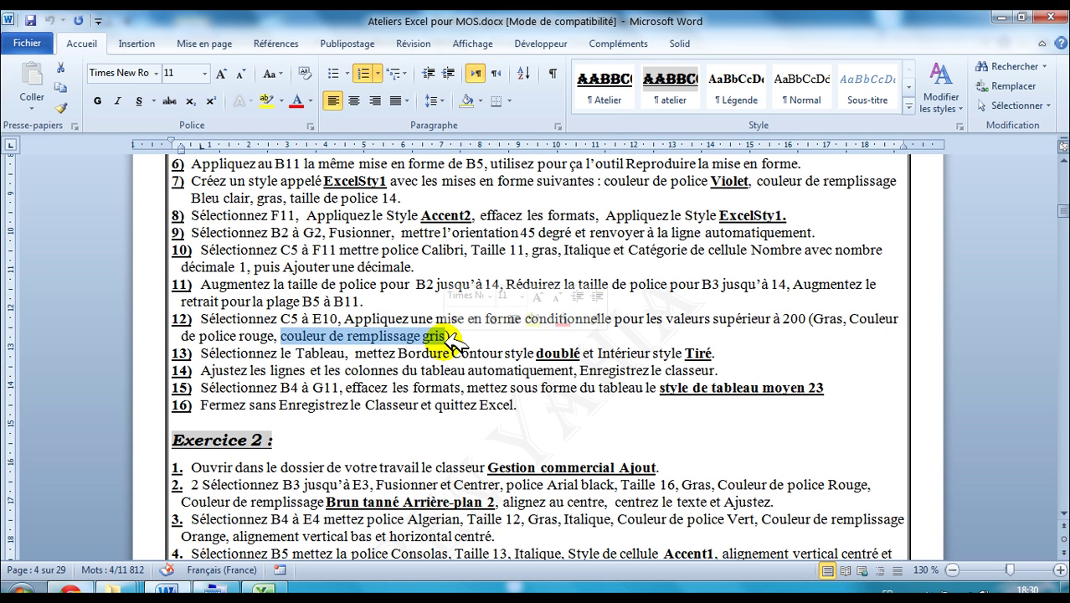
left_click(262, 589)
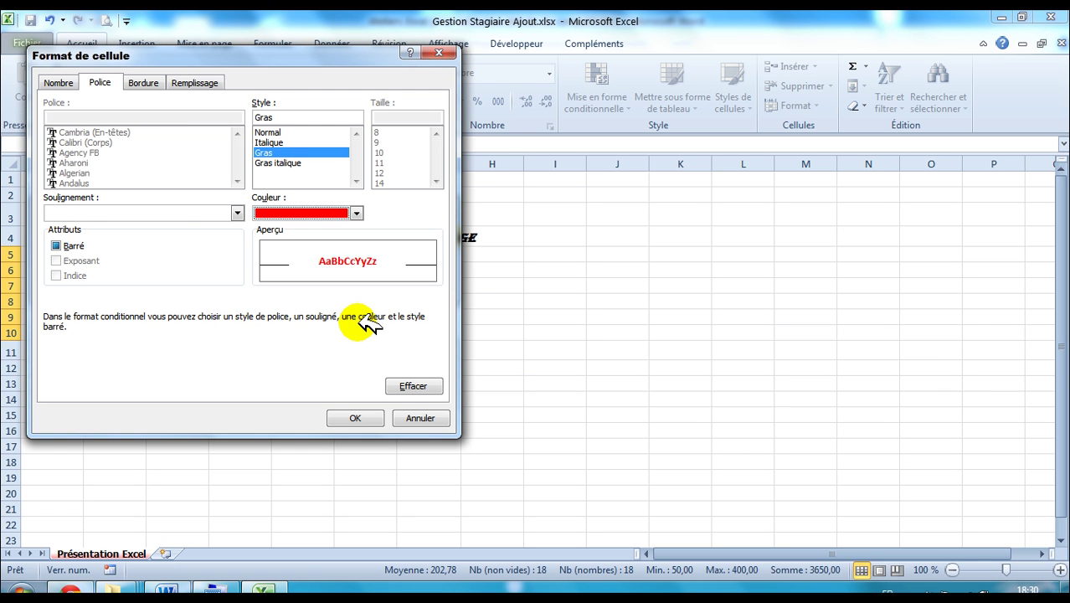
left_click(194, 83)
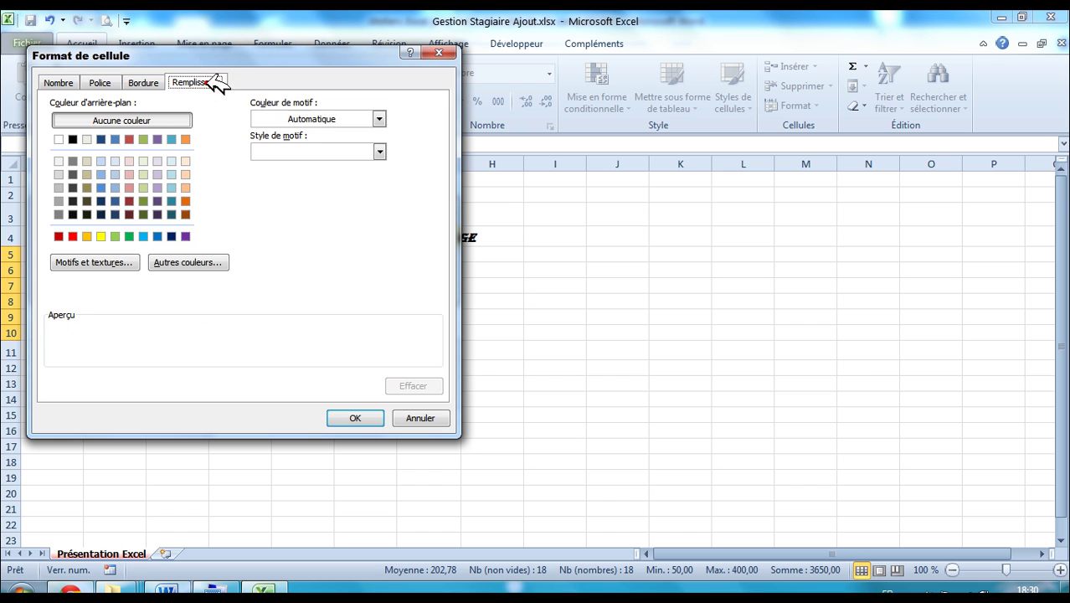
left_click(380, 119)
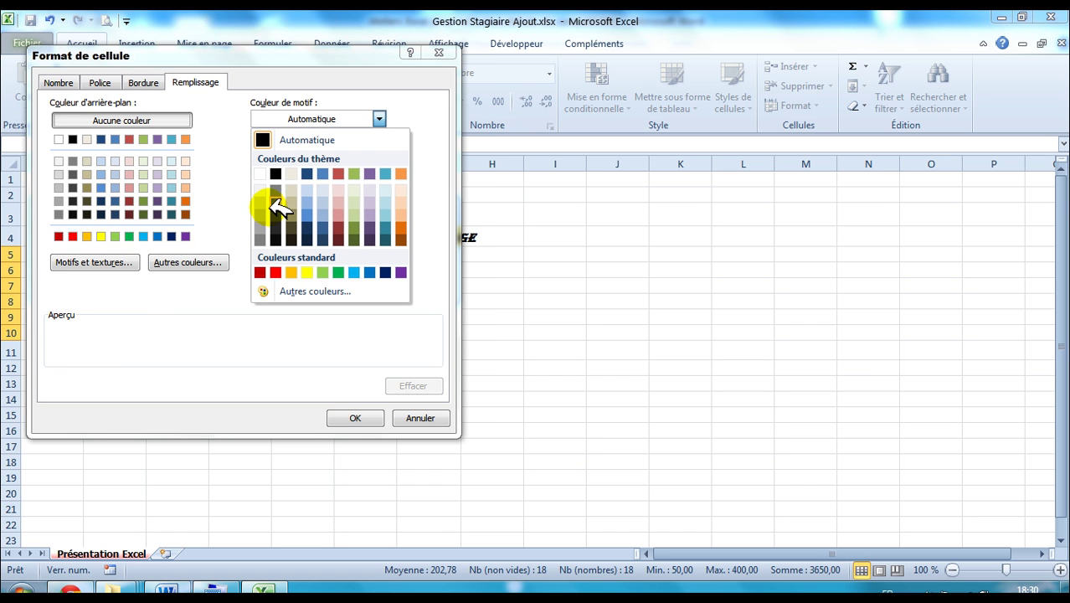
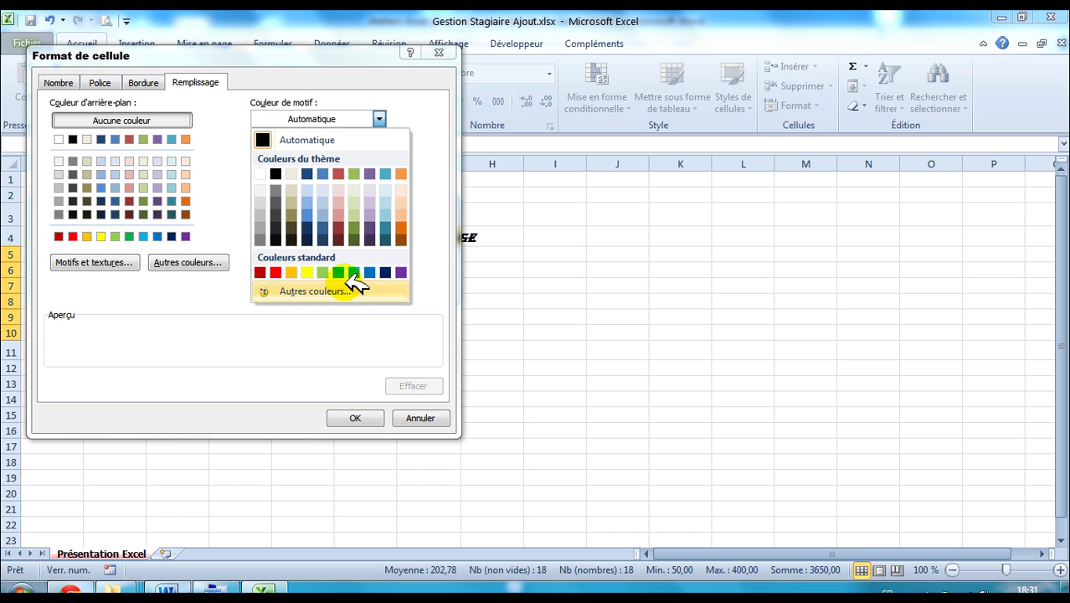
left_click(69, 177)
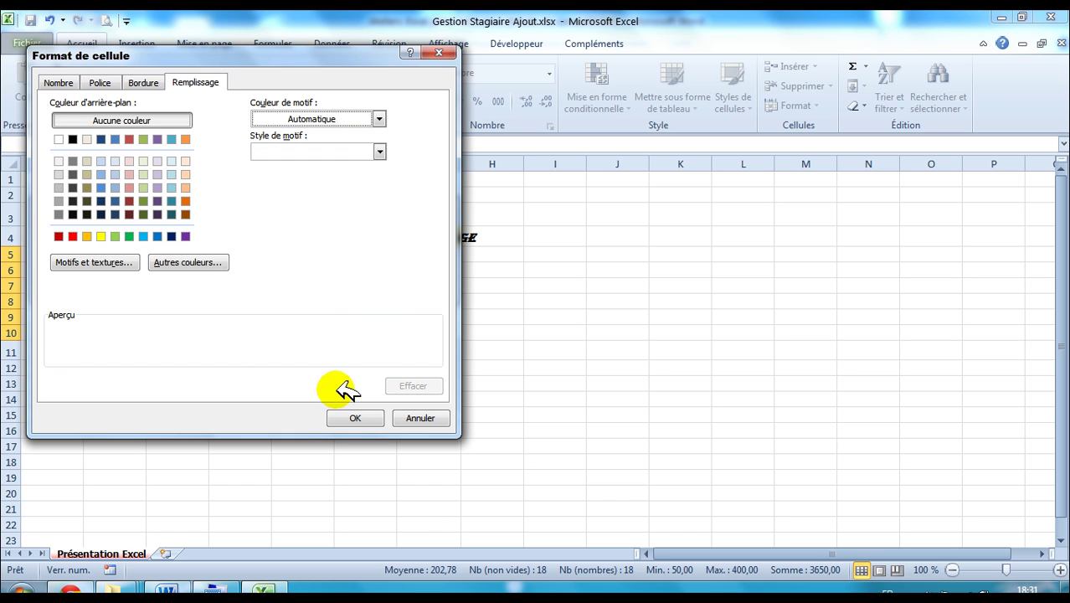
Step: Try the custom "Supérieur à" 200 rule without a fill colour on C5:E10 and undo it
left_click(349, 416)
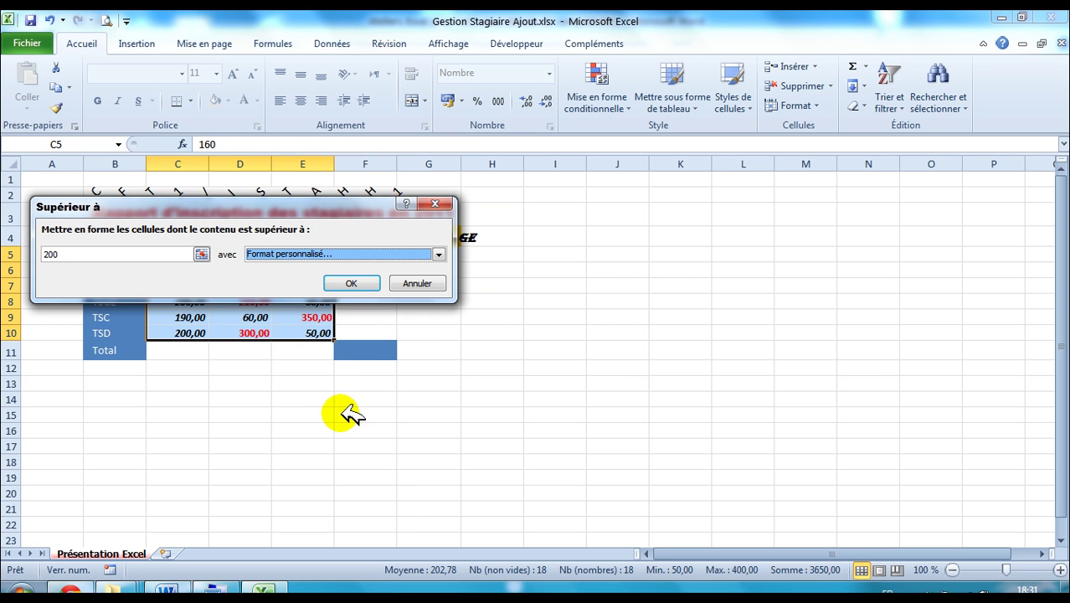
key("alt+Tab")
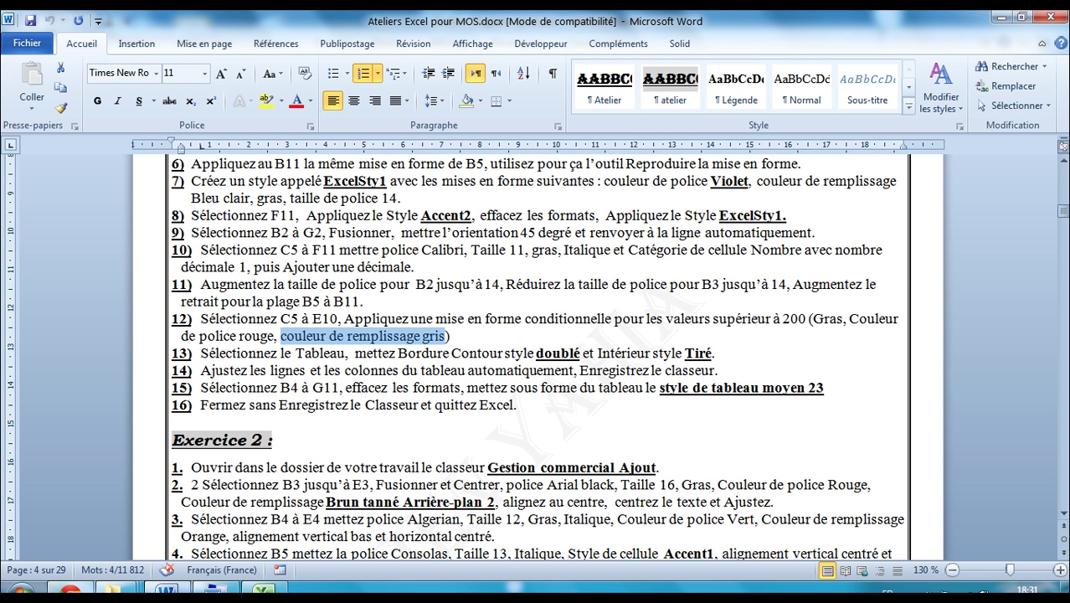
key("alt+Tab")
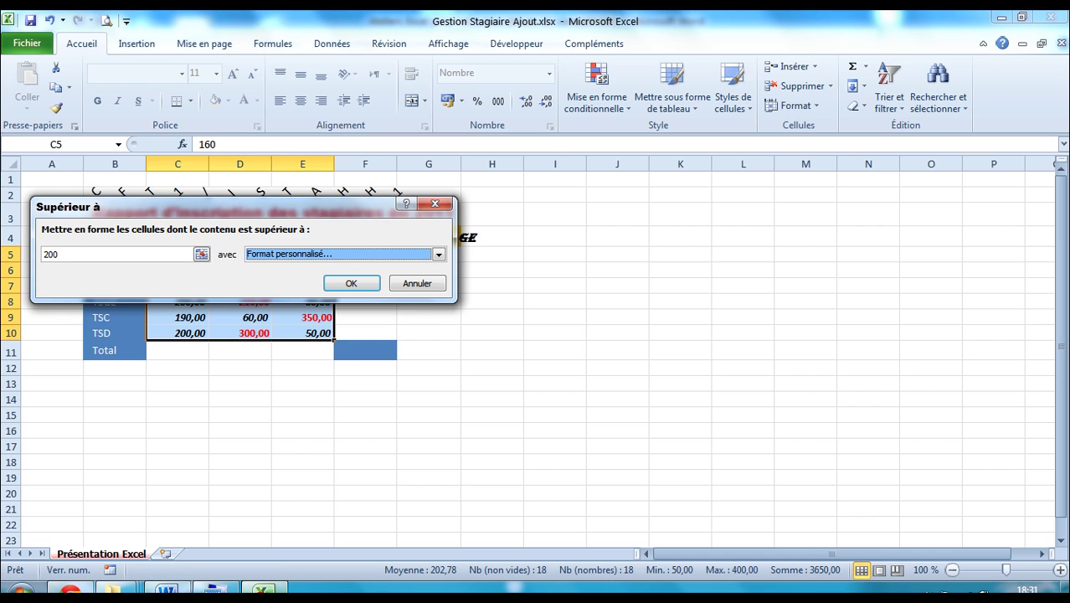
left_click(368, 283)
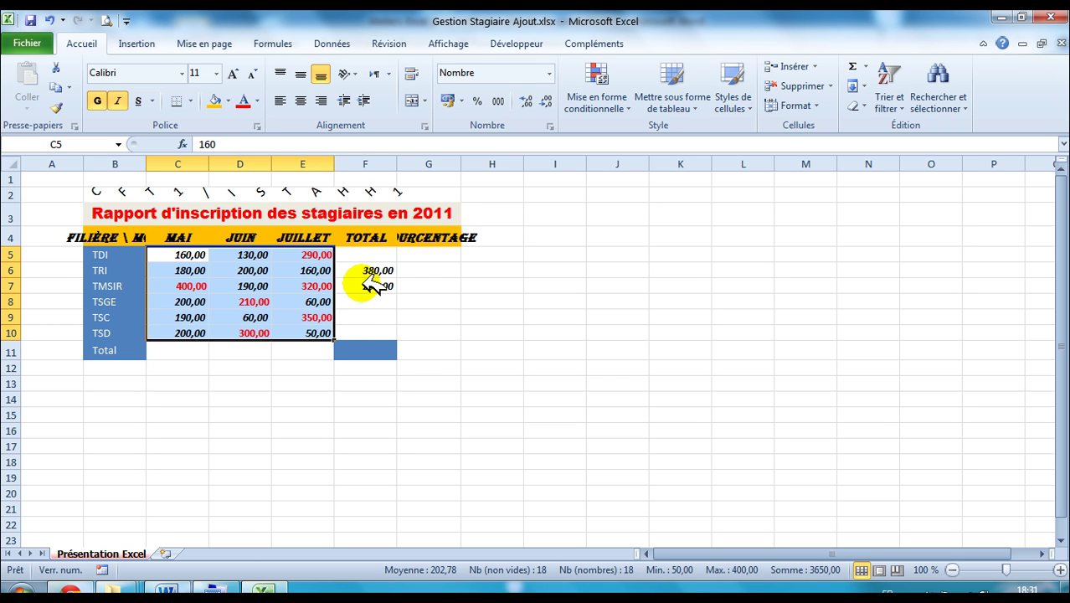
left_click(243, 473)
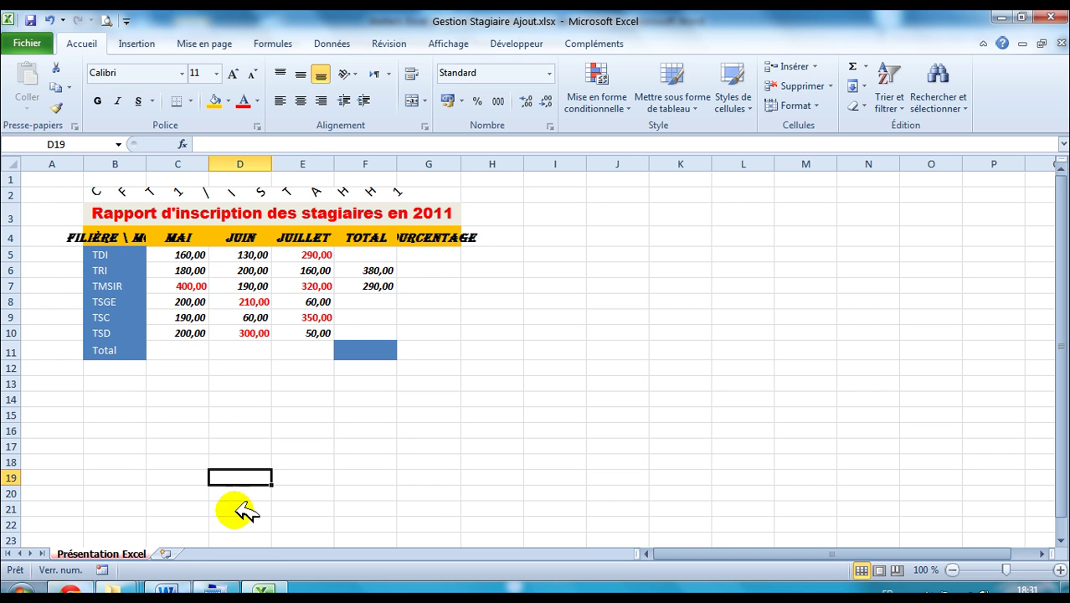
mouse_move(165, 591)
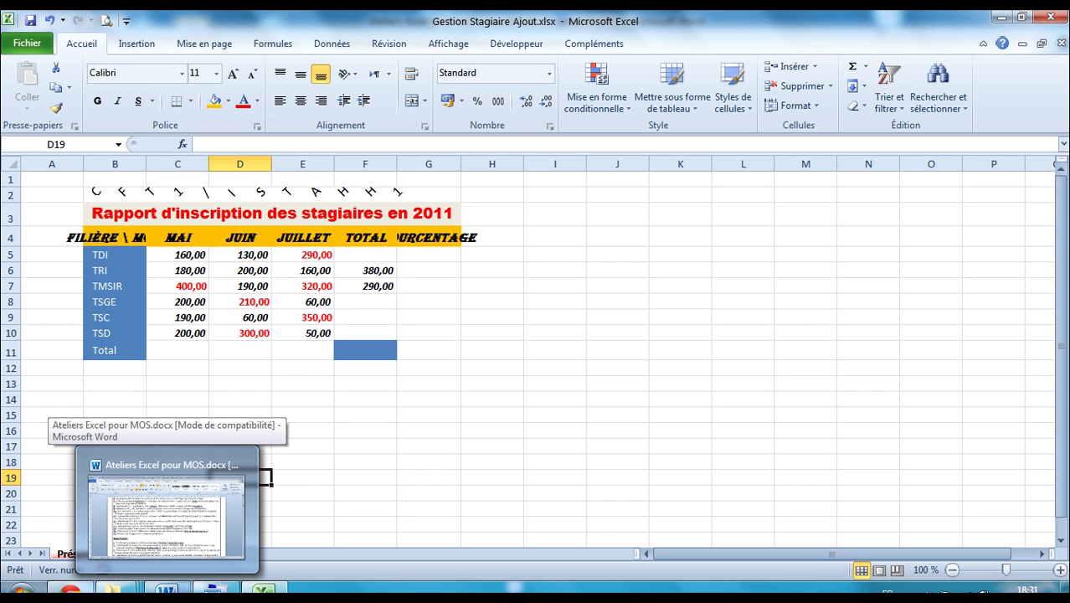
left_click(50, 17)
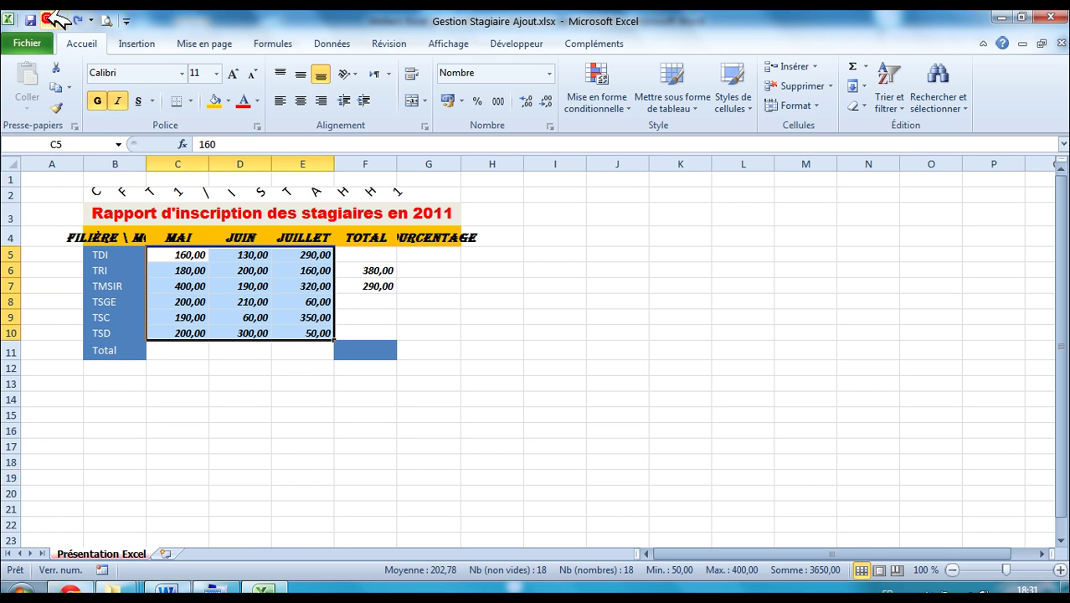
Step: Start a new "Supérieur à" highlight rule for C5:E10 with the threshold 200 and a custom format
left_click(626, 105)
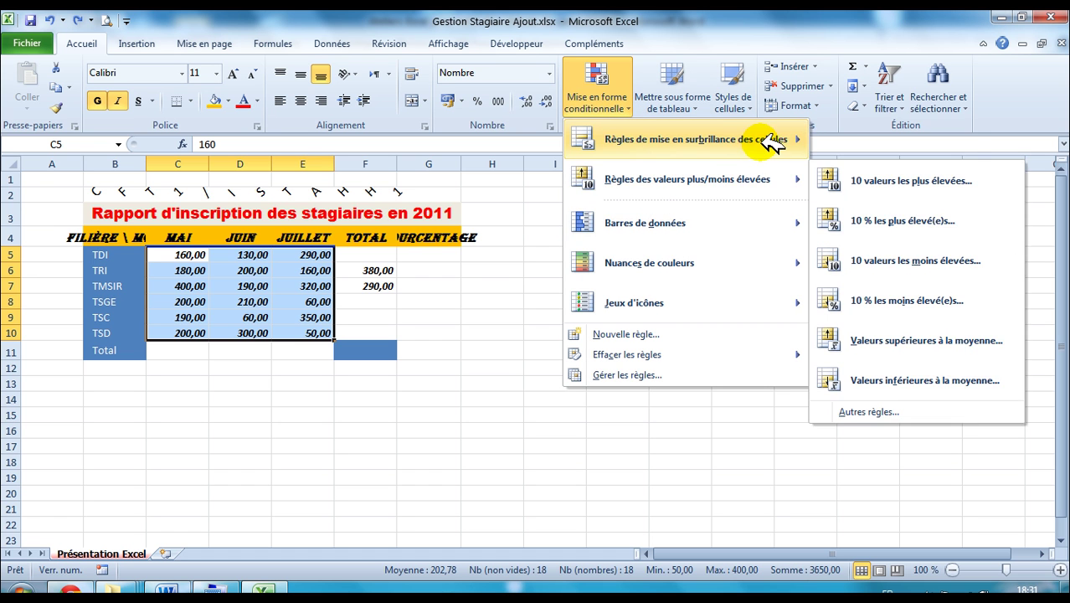
left_click(854, 139)
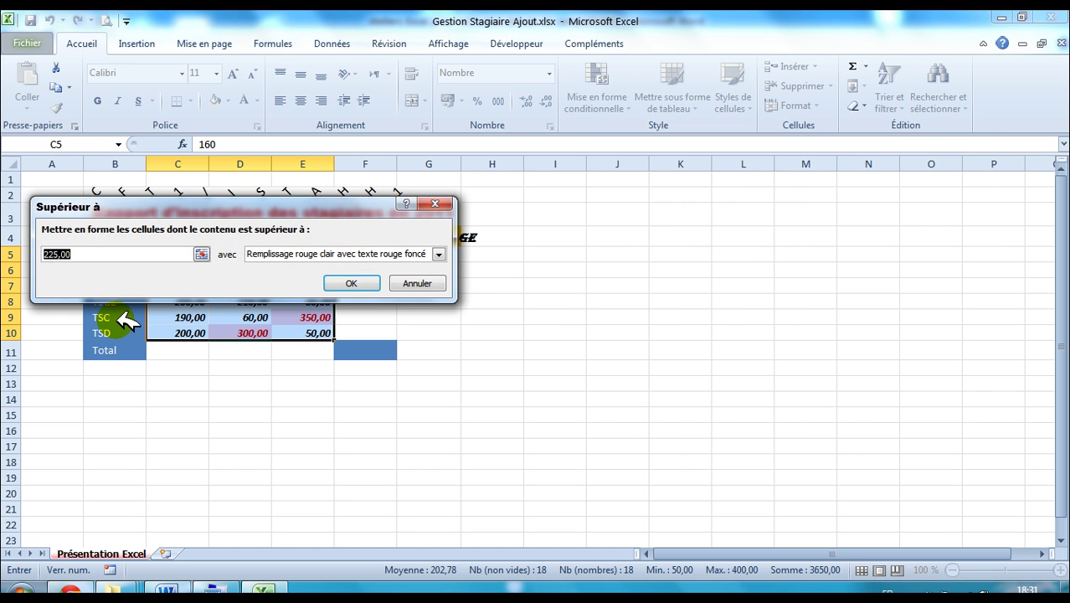
type("200")
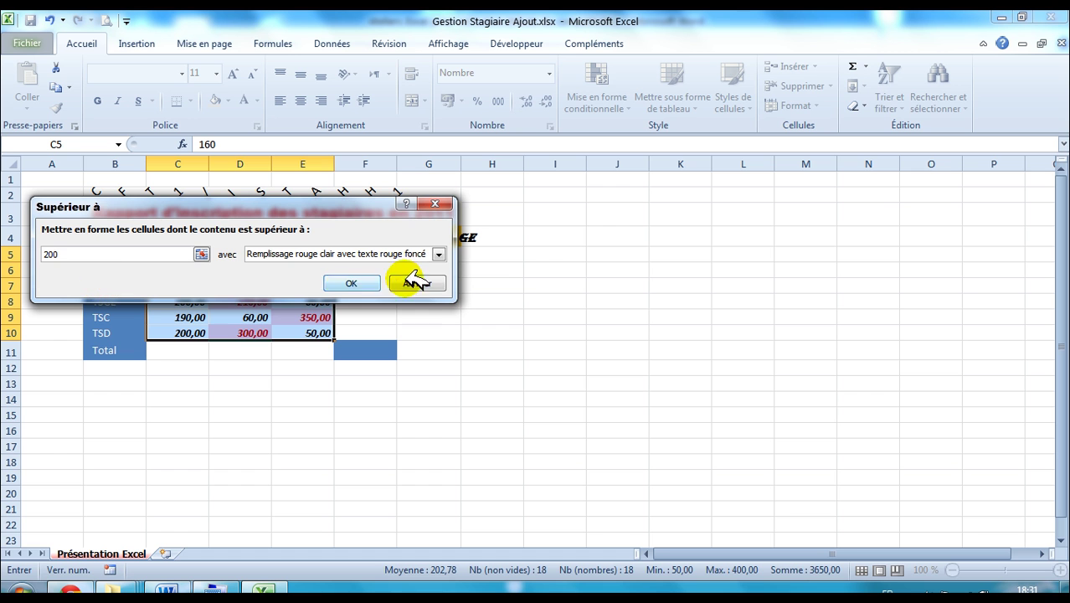
left_click(442, 254)
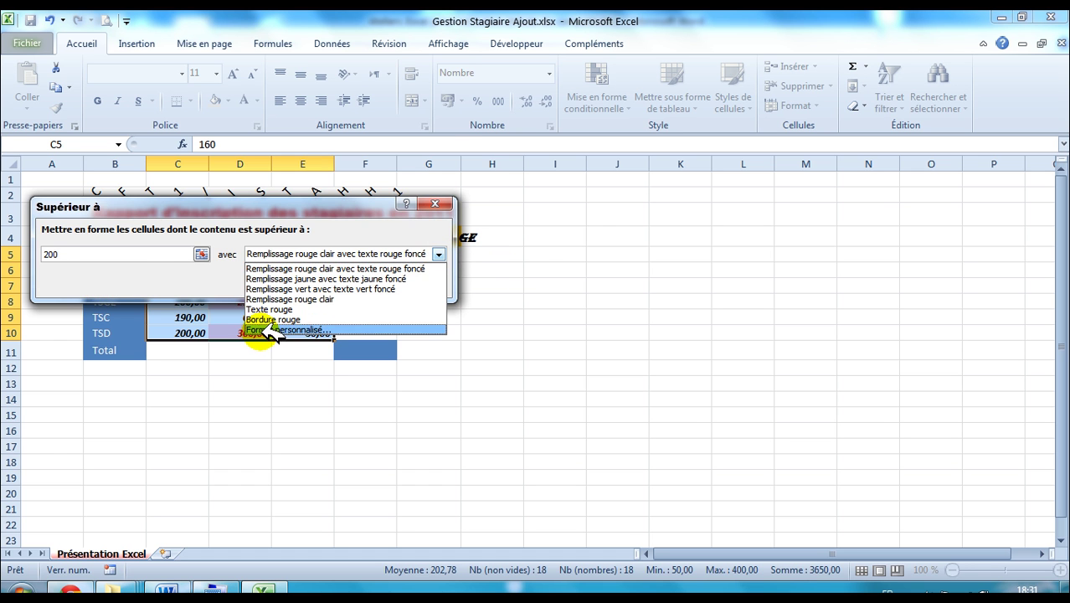
left_click(276, 333)
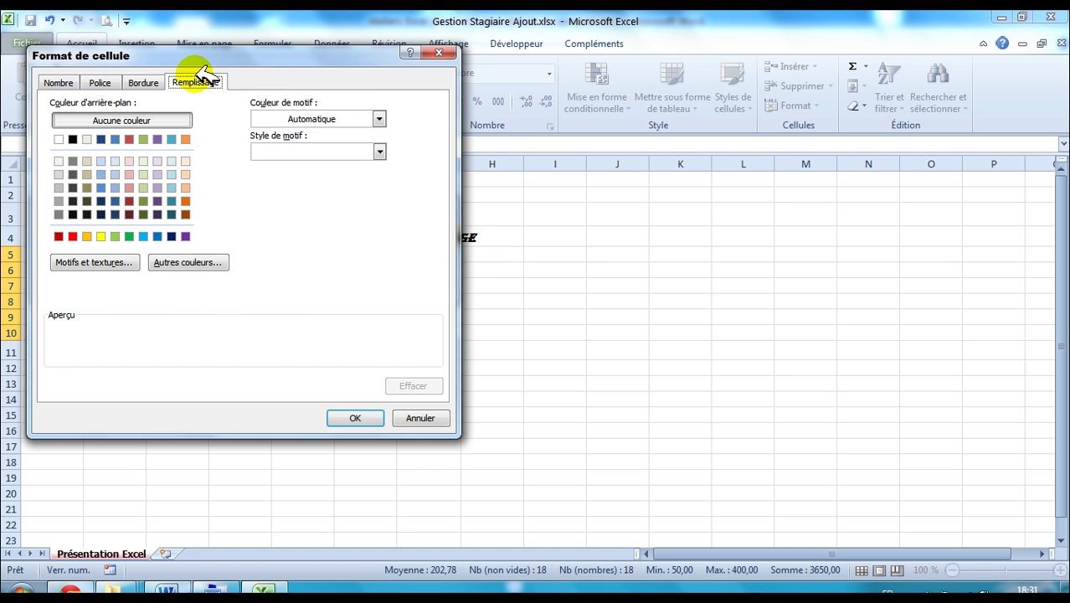
Step: Try the C5:E10 rule with the Gras font style and a grey background fill, and undo it
left_click(109, 79)
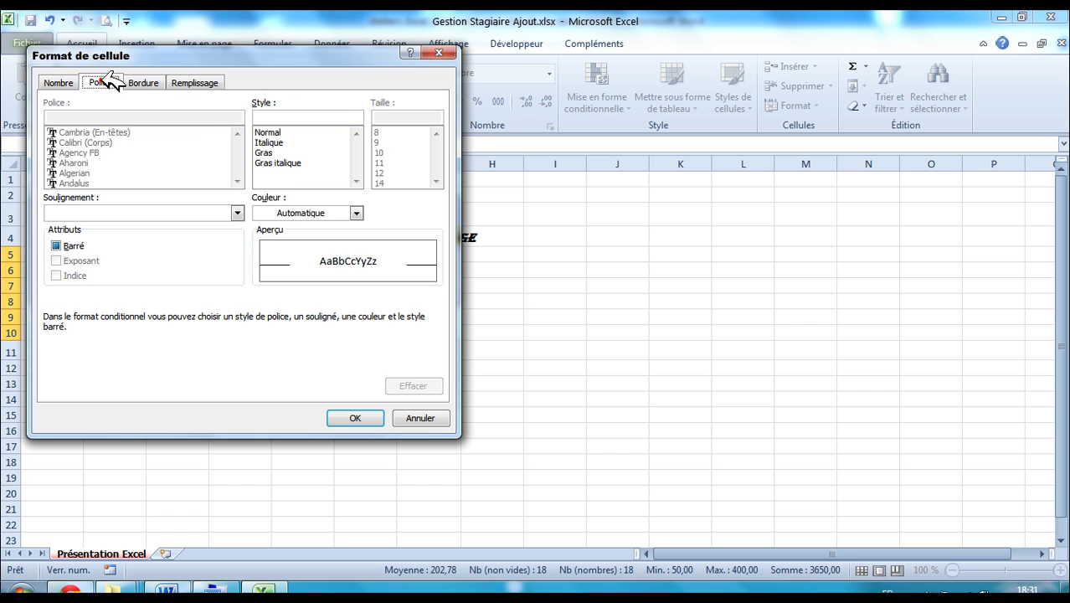
left_click(276, 153)
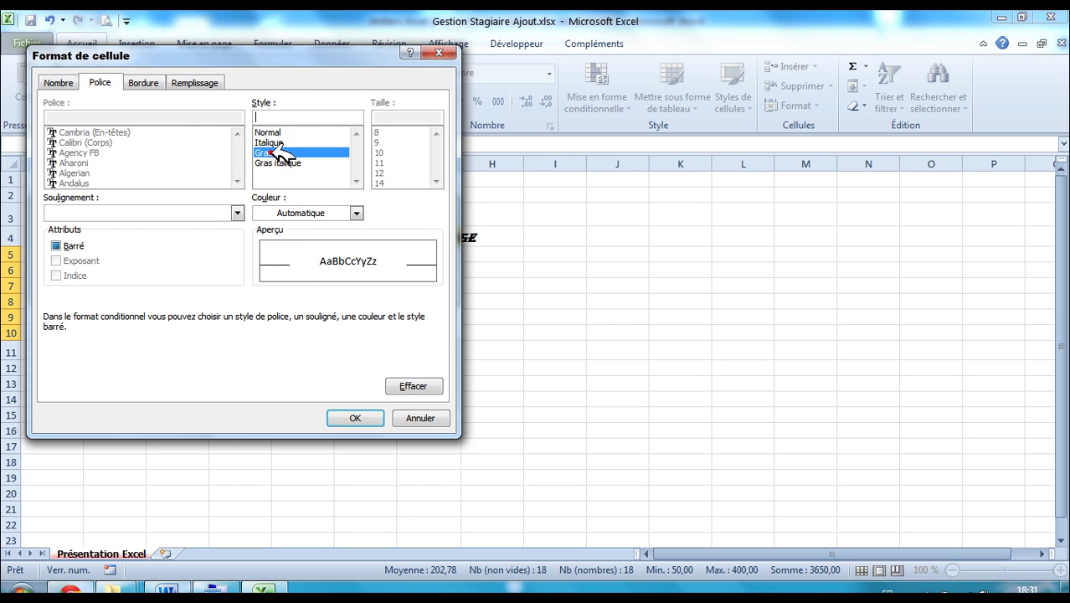
left_click(211, 81)
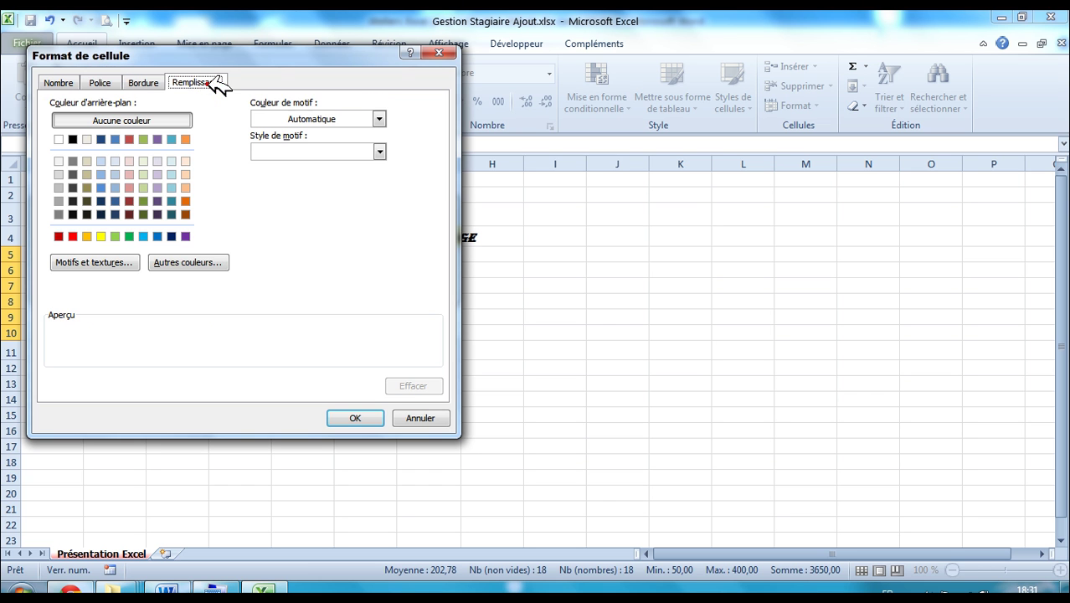
left_click(60, 188)
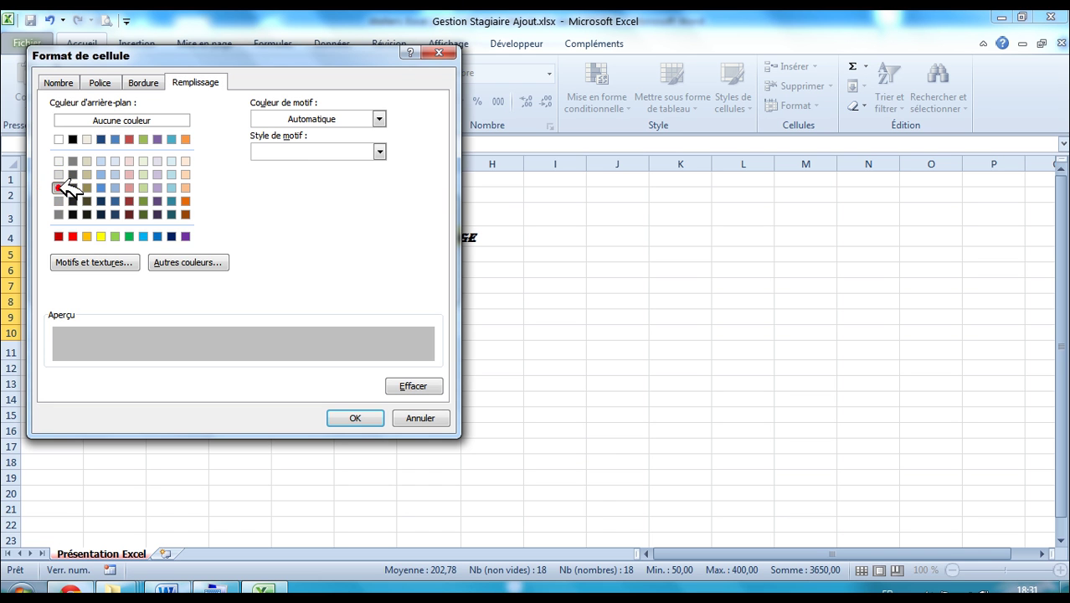
left_click(353, 417)
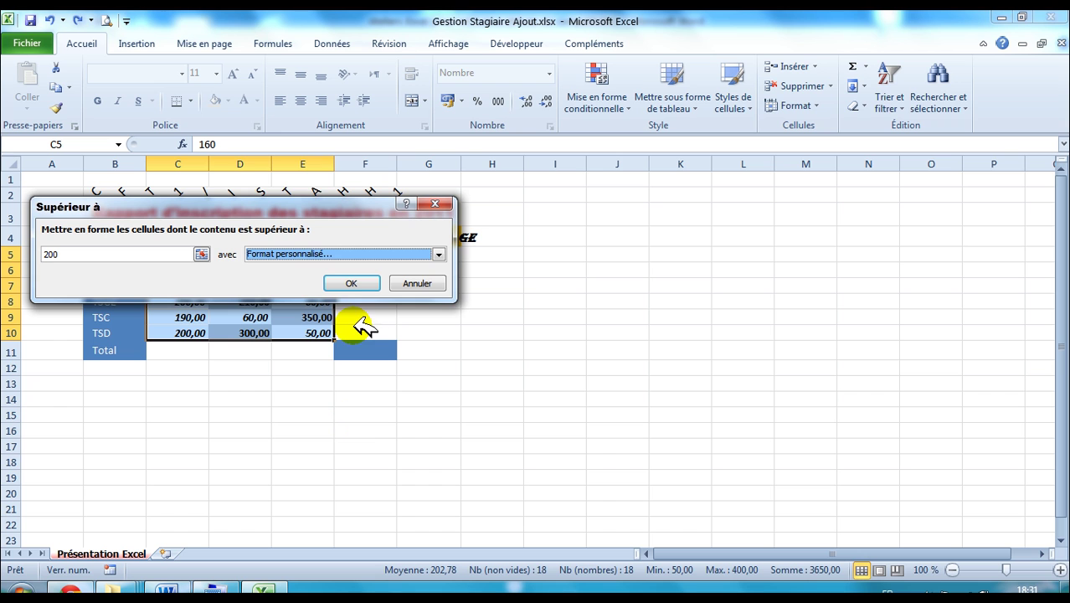
left_click(352, 283)
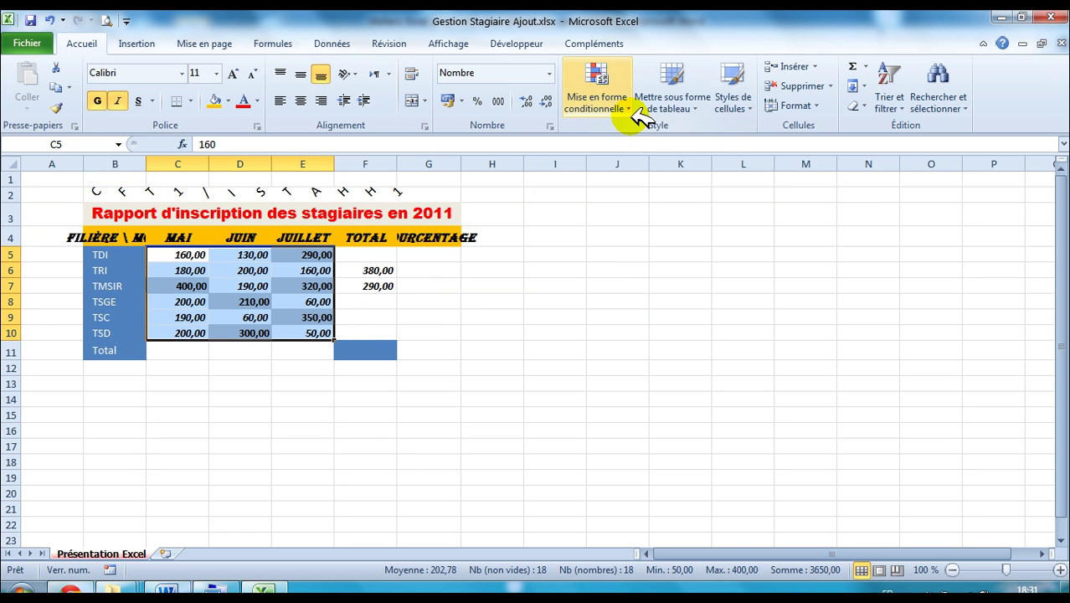
left_click(52, 18)
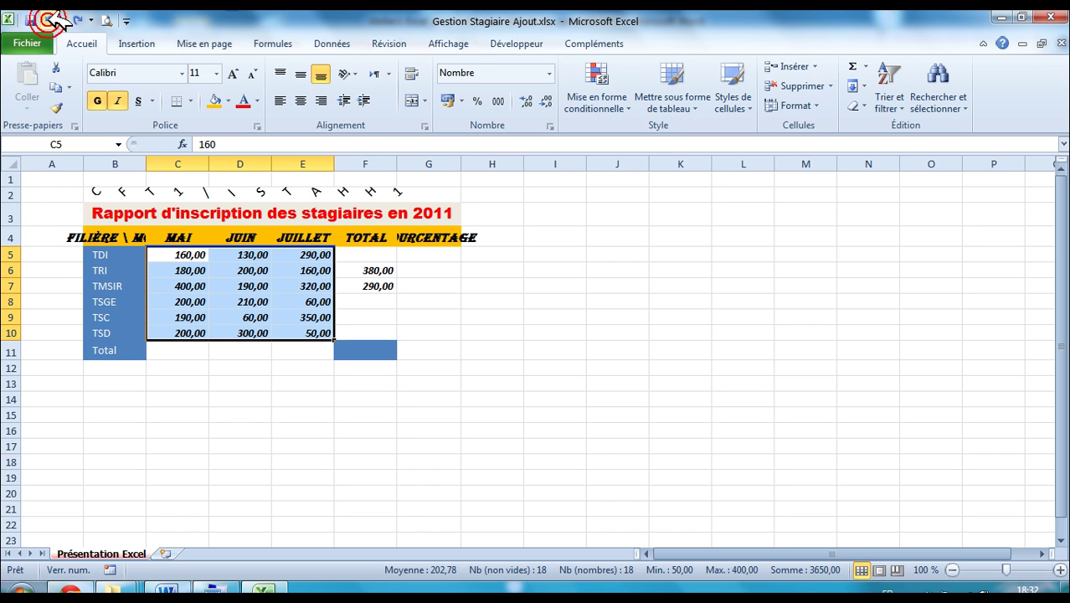
Step: Restart the "Supérieur à" highlight rule for C5:E10 with the threshold 200 and open its custom format settings
left_click(629, 107)
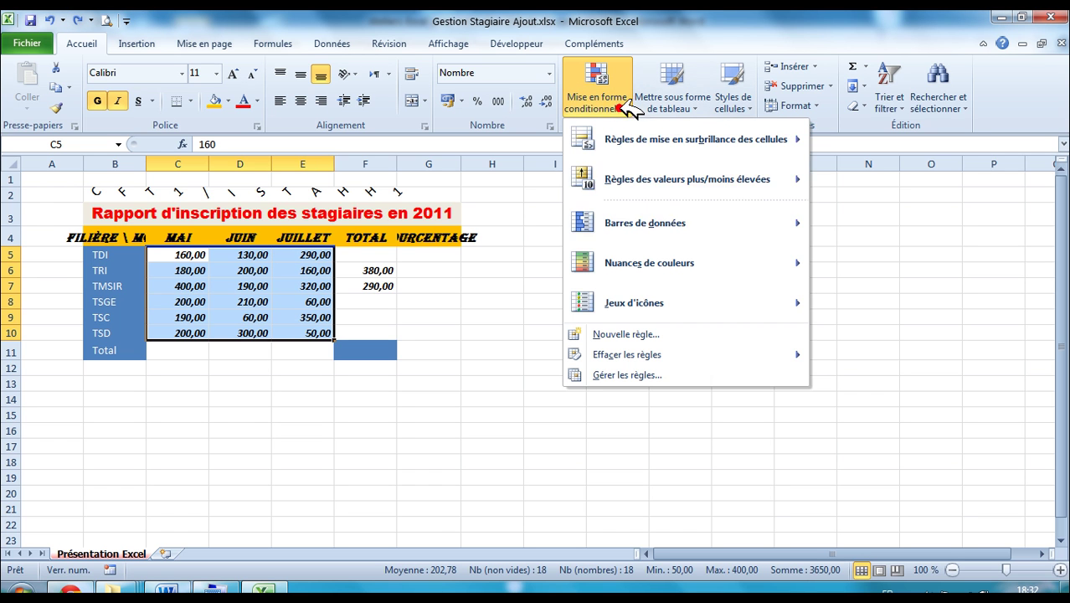
mouse_move(720, 139)
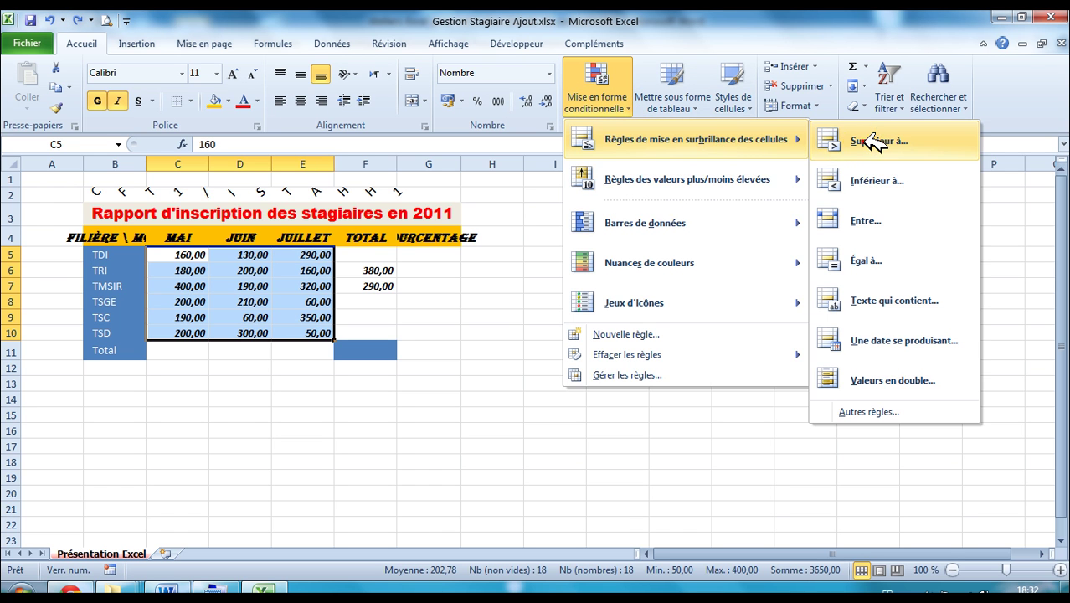
left_click(830, 145)
type("200")
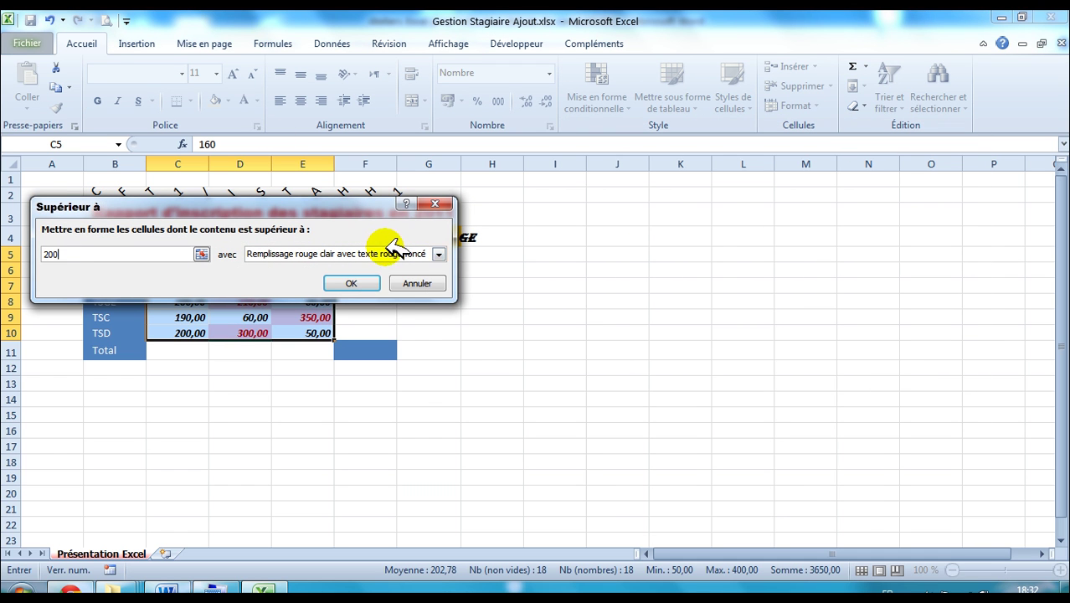
left_click(391, 251)
left_click(311, 329)
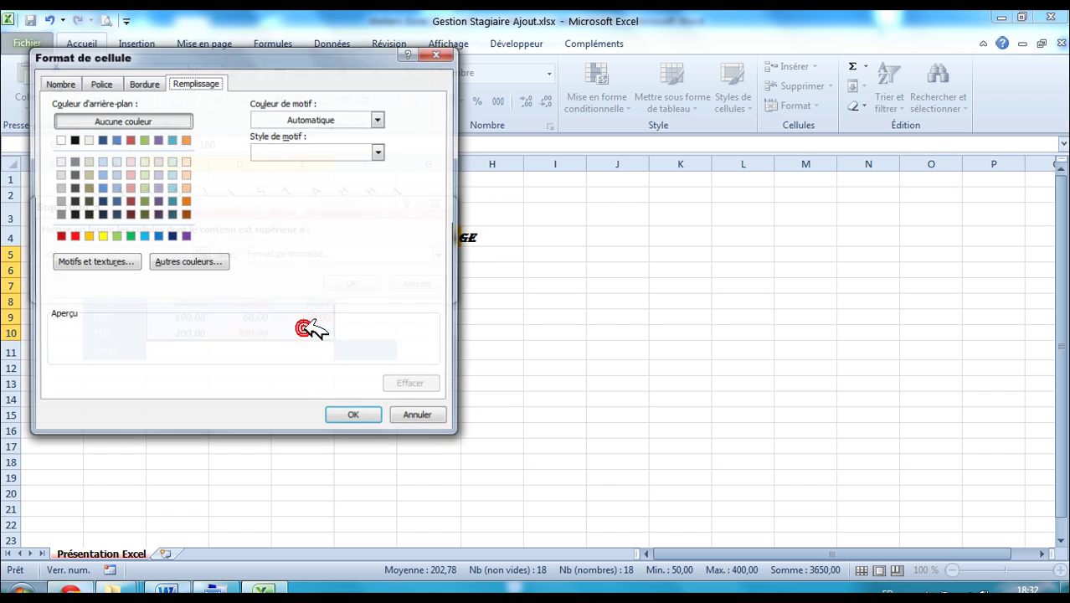
Step: Mark "Gras" in item 12 of the Word exercise, set the custom format's font style to Gras in Excel and return to Word
left_click(209, 590)
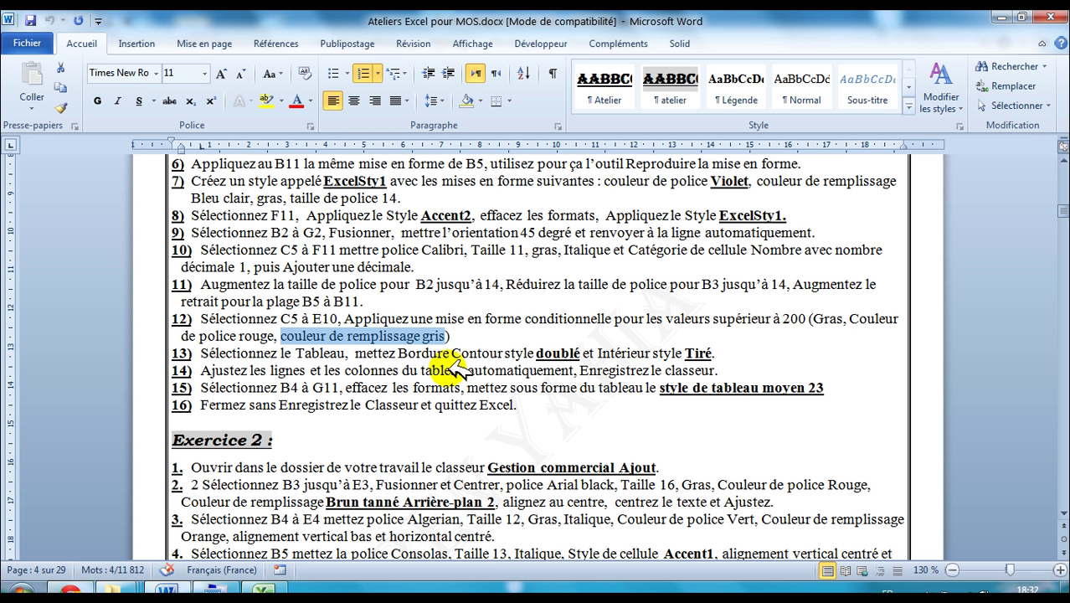
left_click(824, 317)
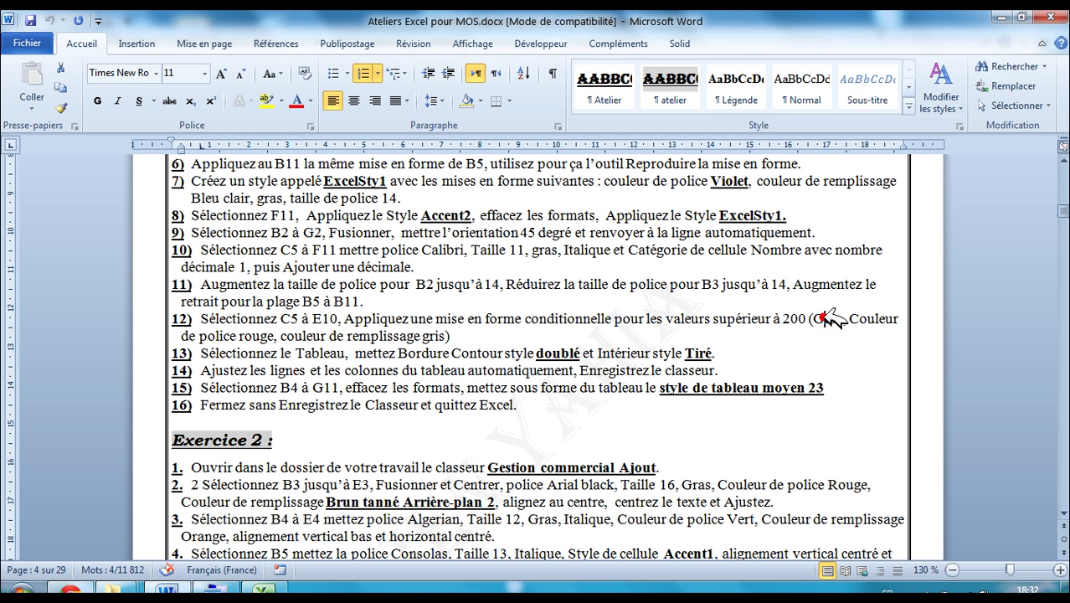
double_click(824, 318)
left_click(264, 590)
left_click(98, 82)
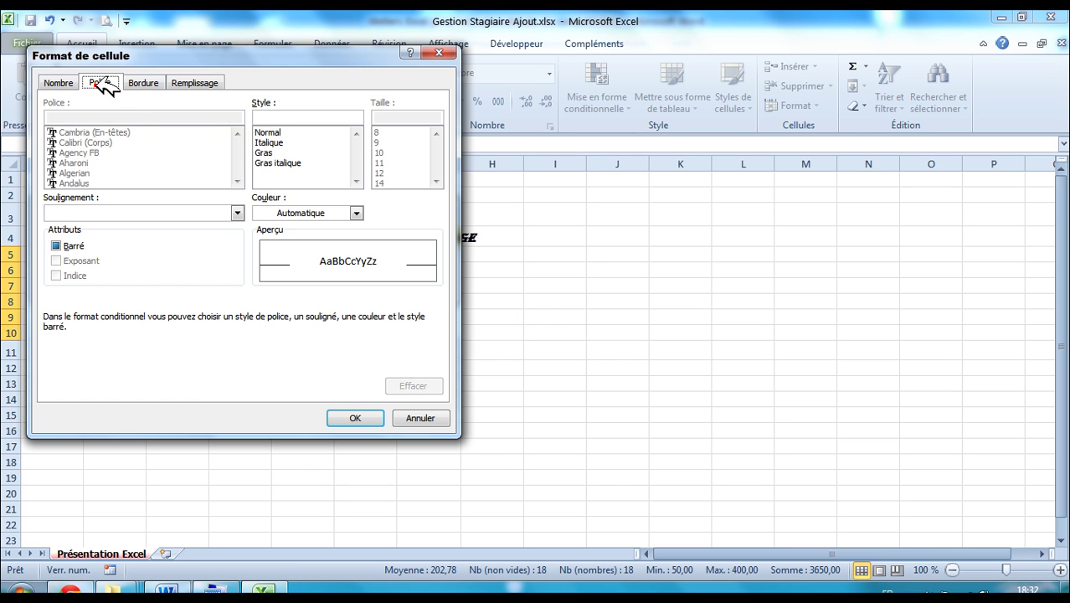
left_click(266, 153)
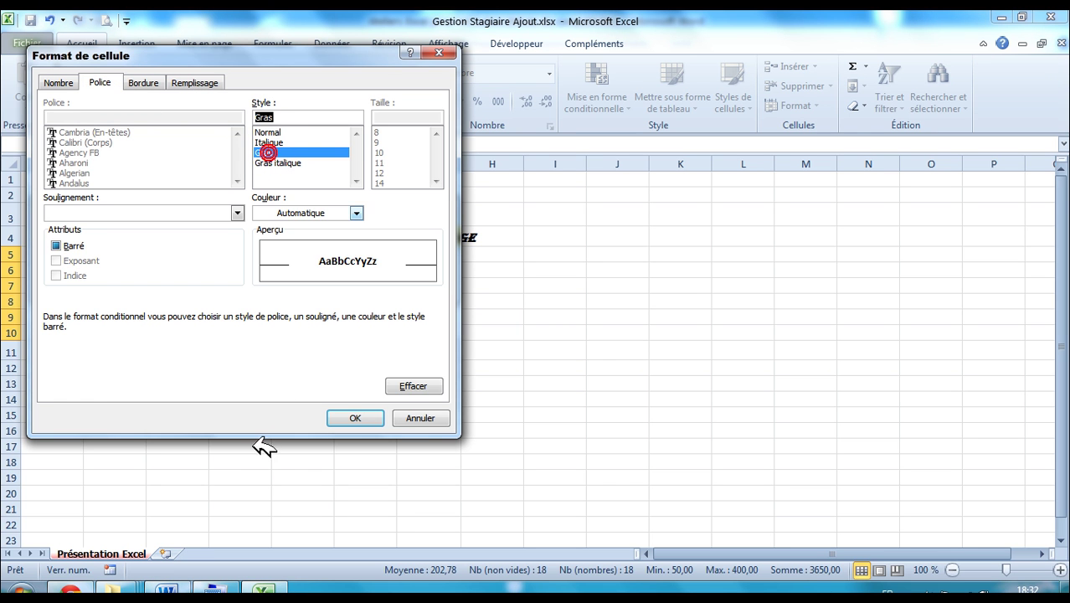
left_click(165, 589)
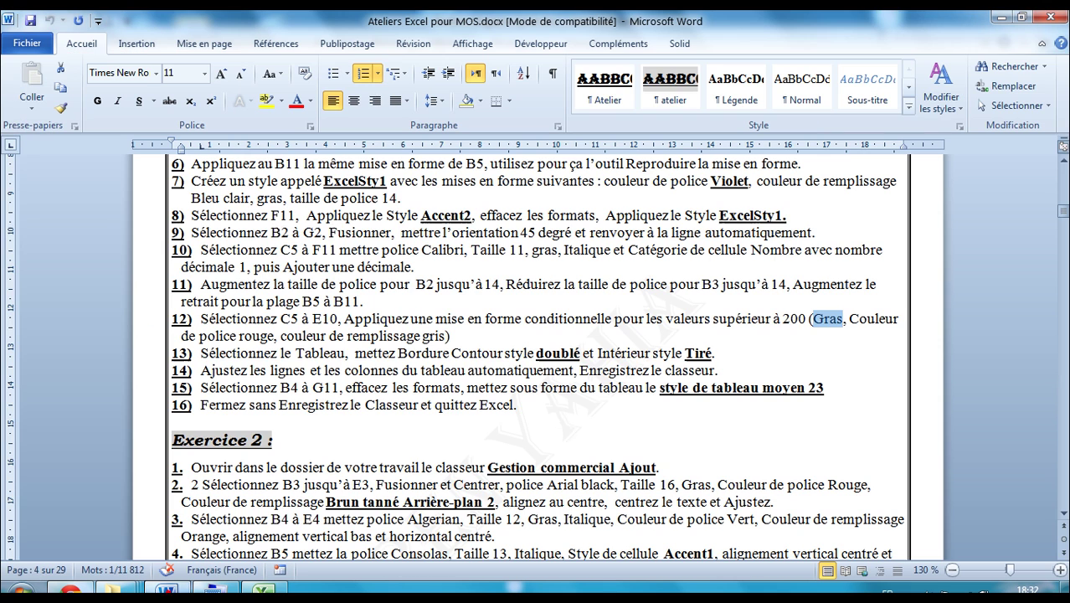
Step: Mark "police rouge" in item 12 of the Word exercise and set the custom format's font colour to standard red in Excel
left_click(271, 335)
left_click_drag(271, 335, 201, 335)
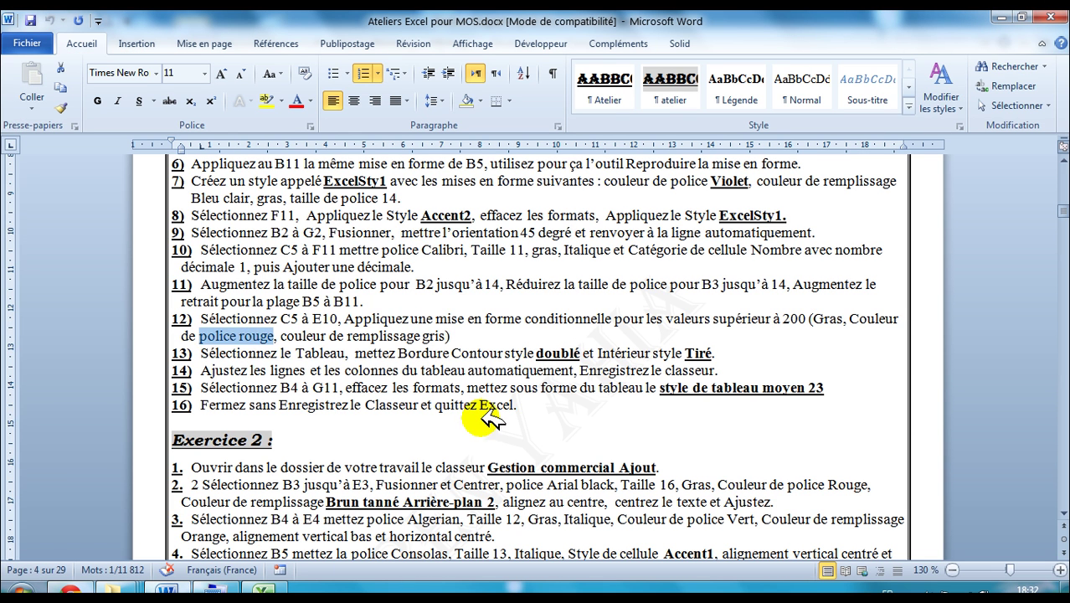
key("alt+Tab")
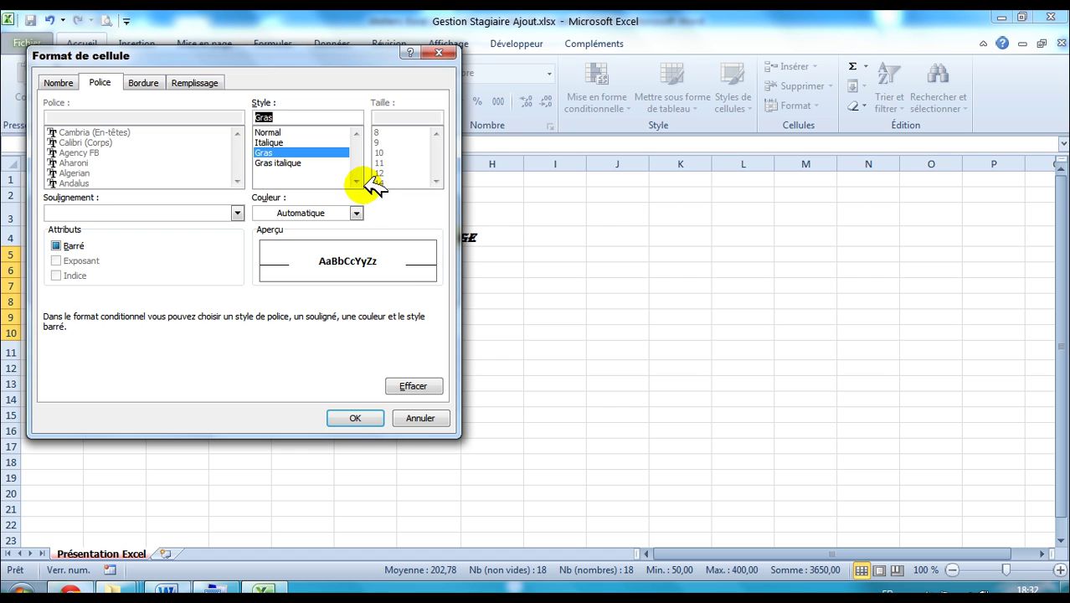
left_click(355, 212)
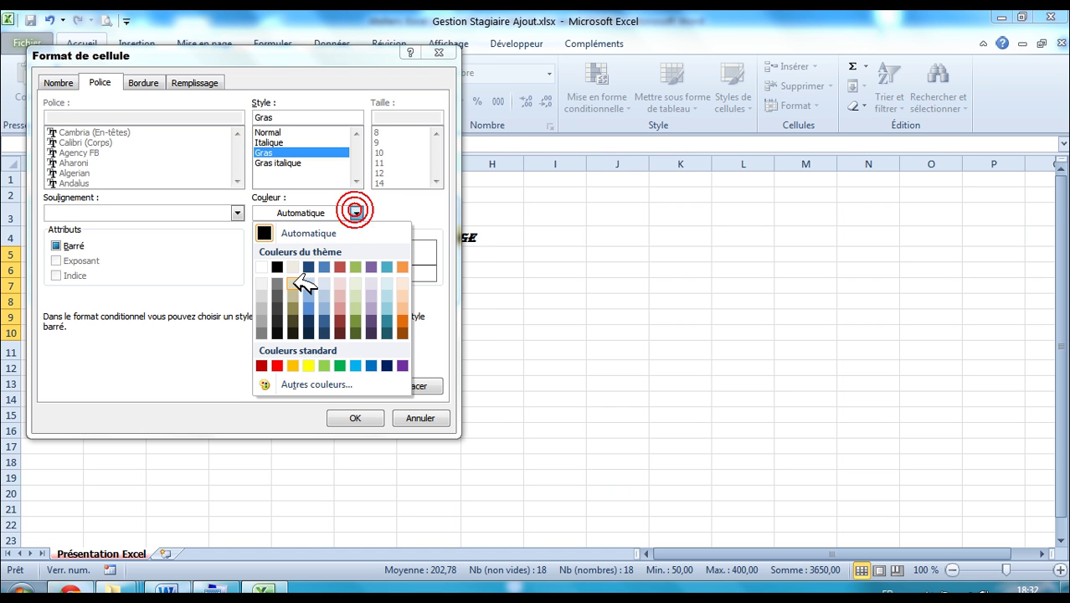
left_click(278, 365)
Step: Mark "couleur de remplissage gris" in Word's item 12, set the custom format's fill to grey in Excel and apply the rule
left_click(226, 584)
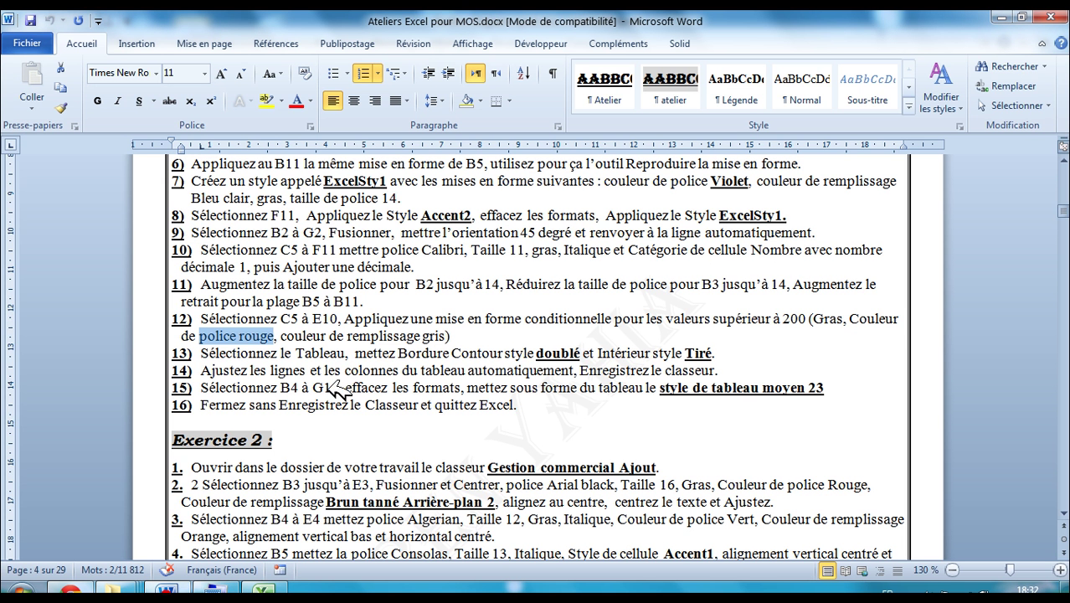
left_click_drag(289, 339, 446, 335)
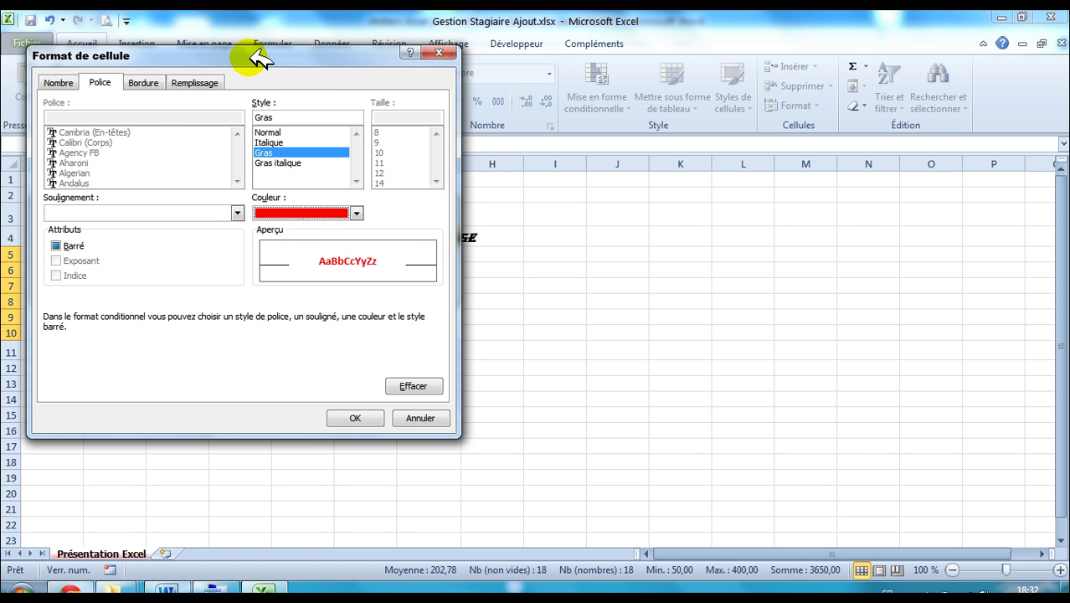
left_click(193, 82)
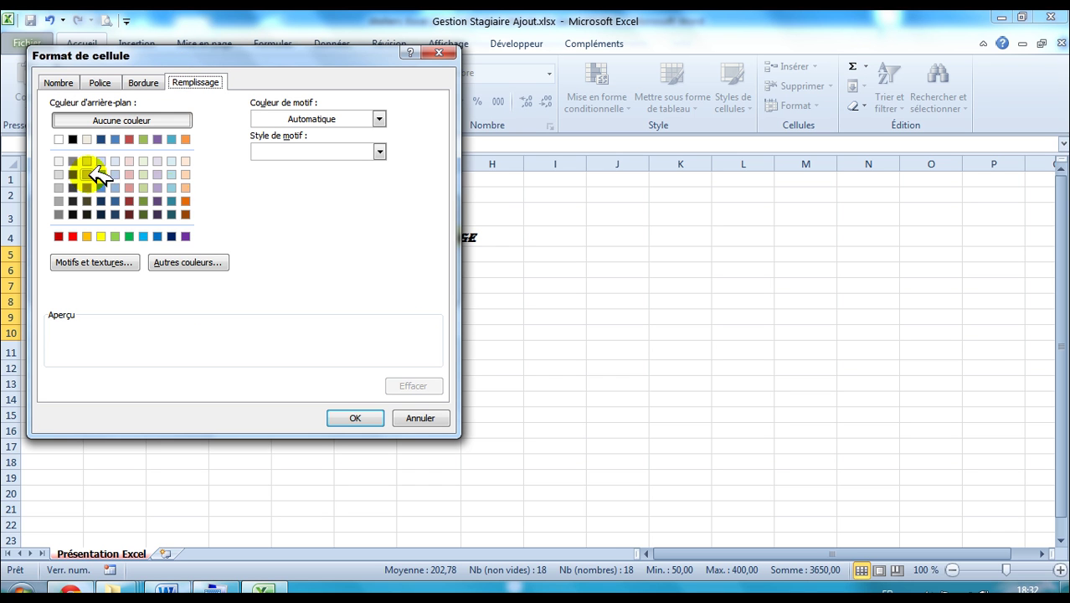
left_click(59, 188)
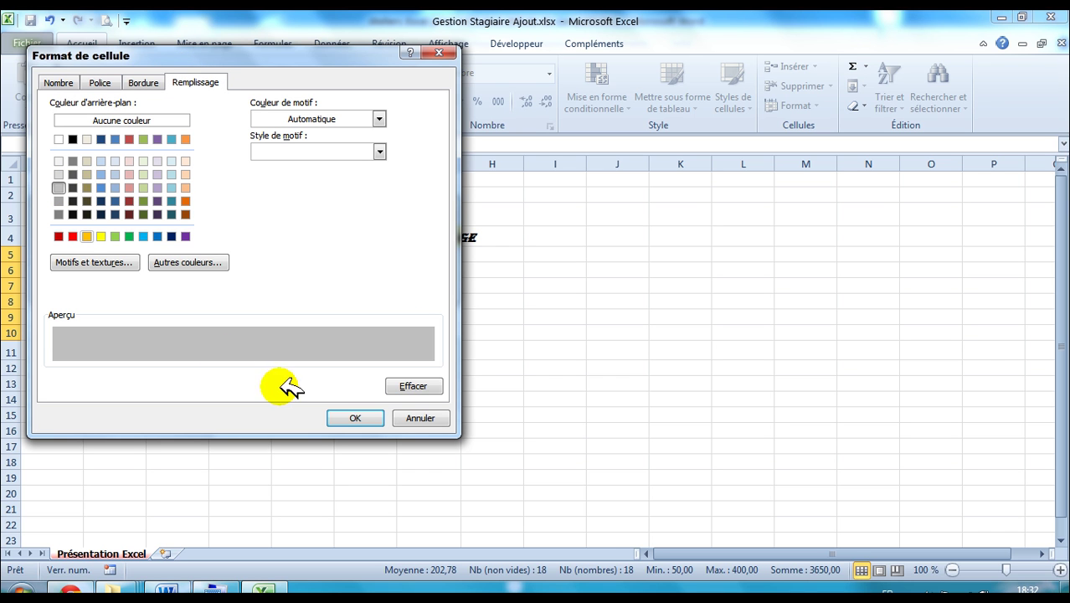
left_click(354, 417)
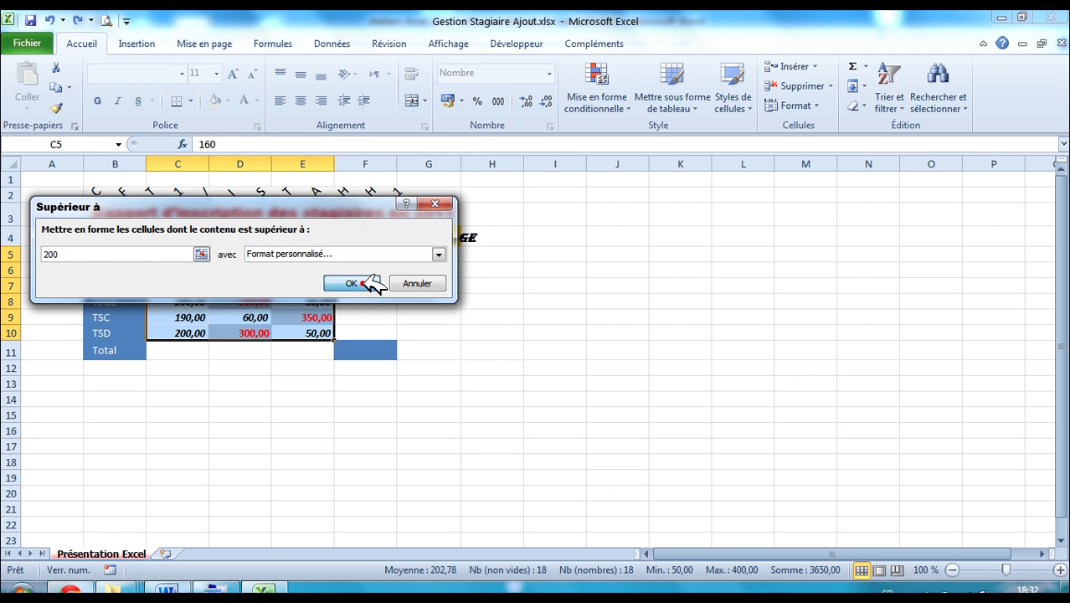
left_click(353, 284)
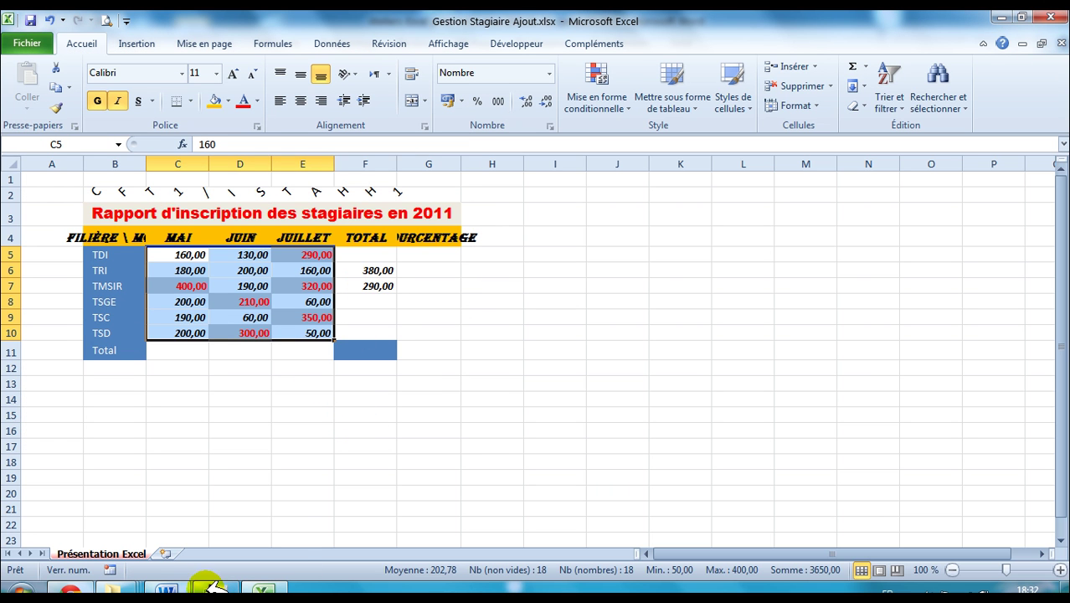
Step: Mark "Sélectionnez le Tableau" in item 13 of the Word exercise and select the table B2:G11 in Excel
key("alt+Tab")
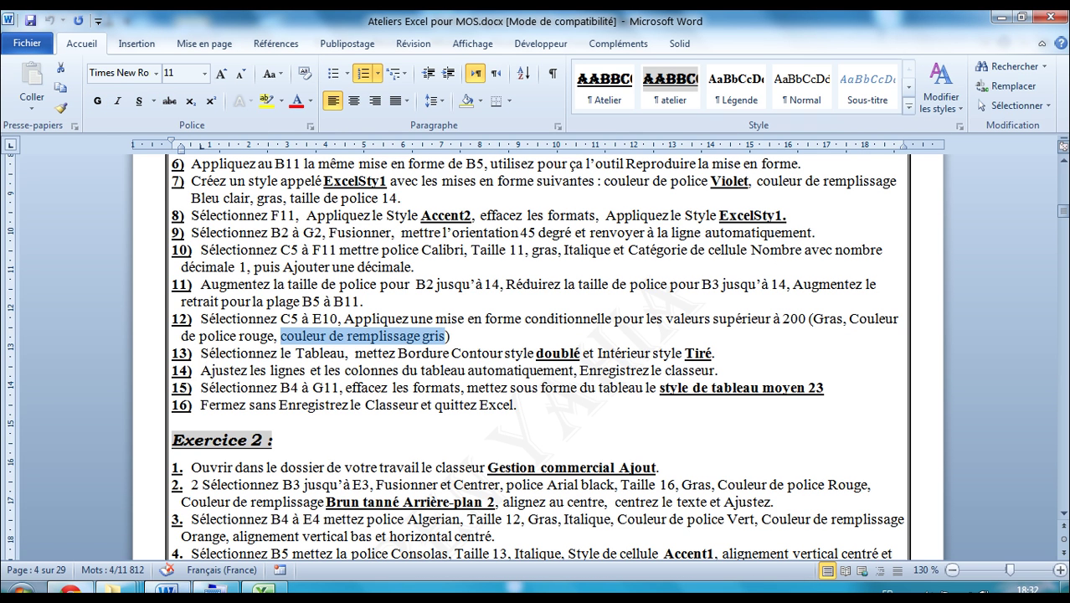
left_click_drag(202, 352, 352, 355)
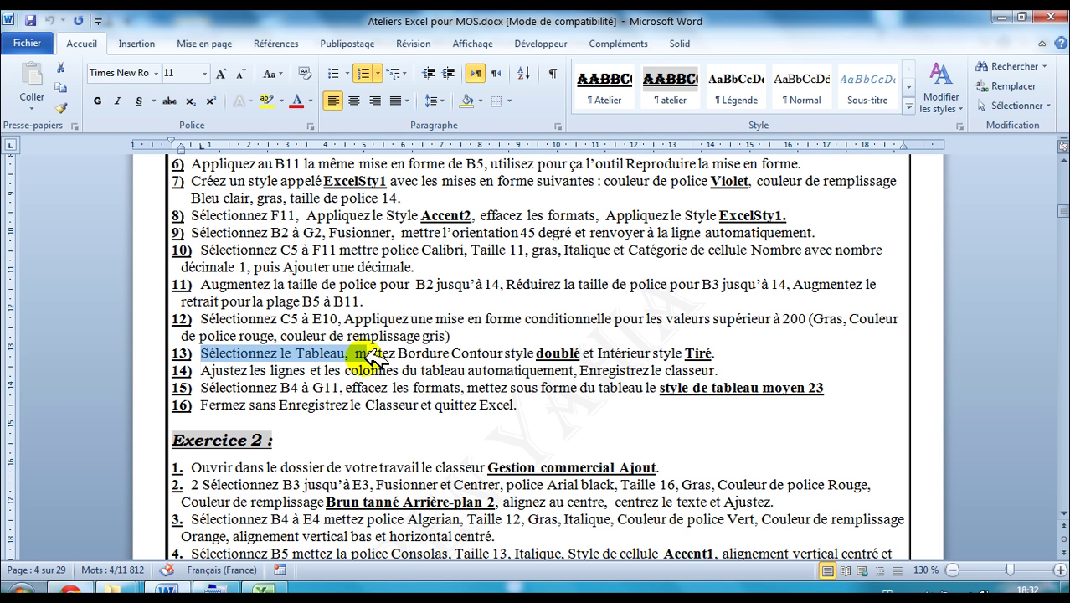
left_click(264, 589)
left_click(177, 238)
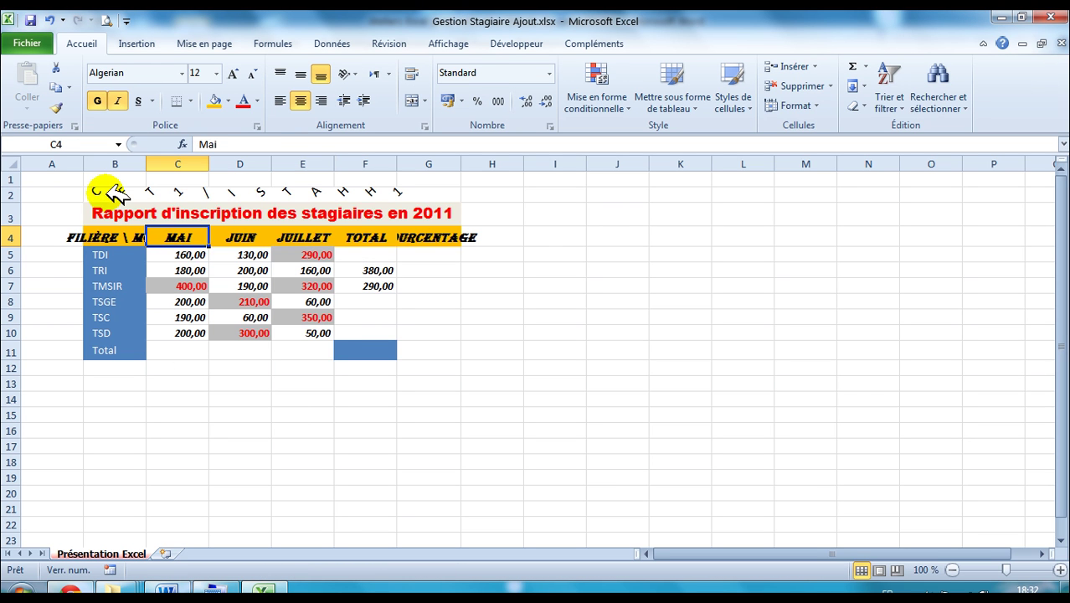
left_click(114, 192)
left_click_drag(115, 194, 134, 343)
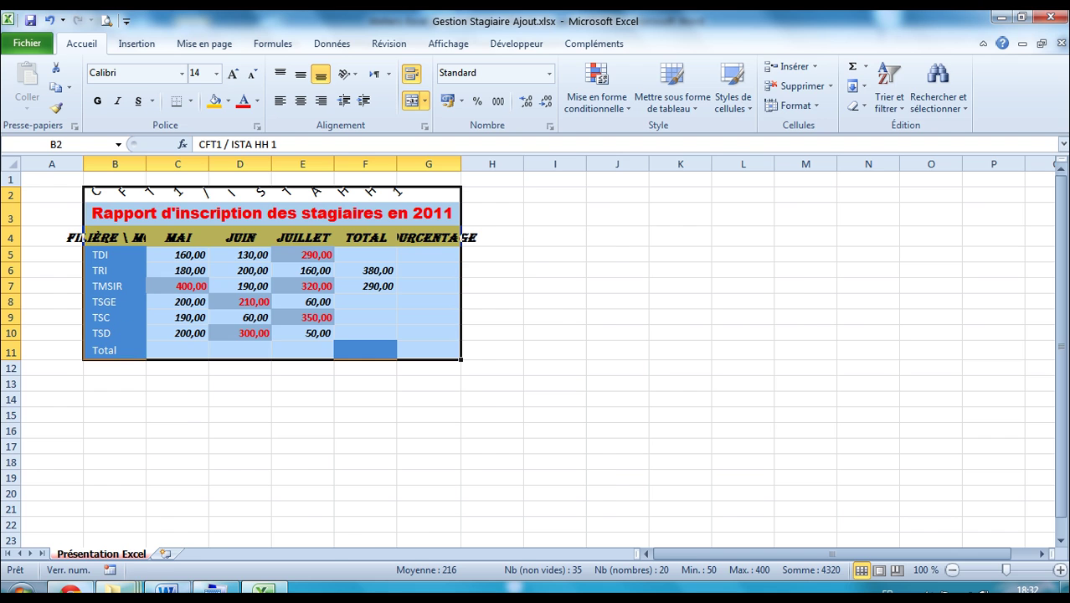
Step: Mark the "doublé" outline instruction in Word's item 13 and set a double-line Contour border for B2:G11 in Excel's cell format settings
key("alt+Tab")
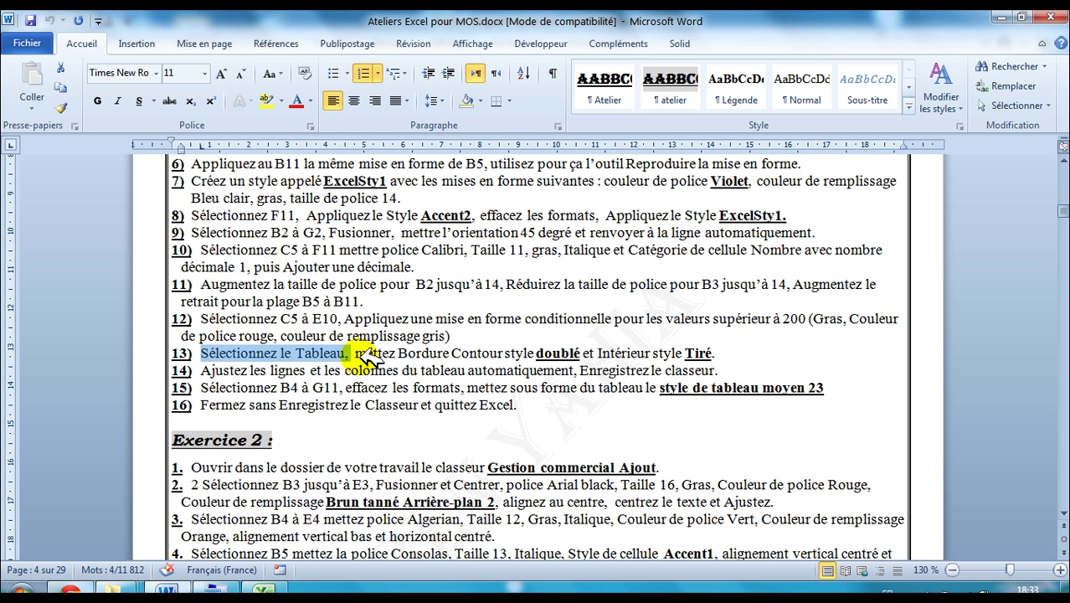
left_click_drag(356, 354, 569, 346)
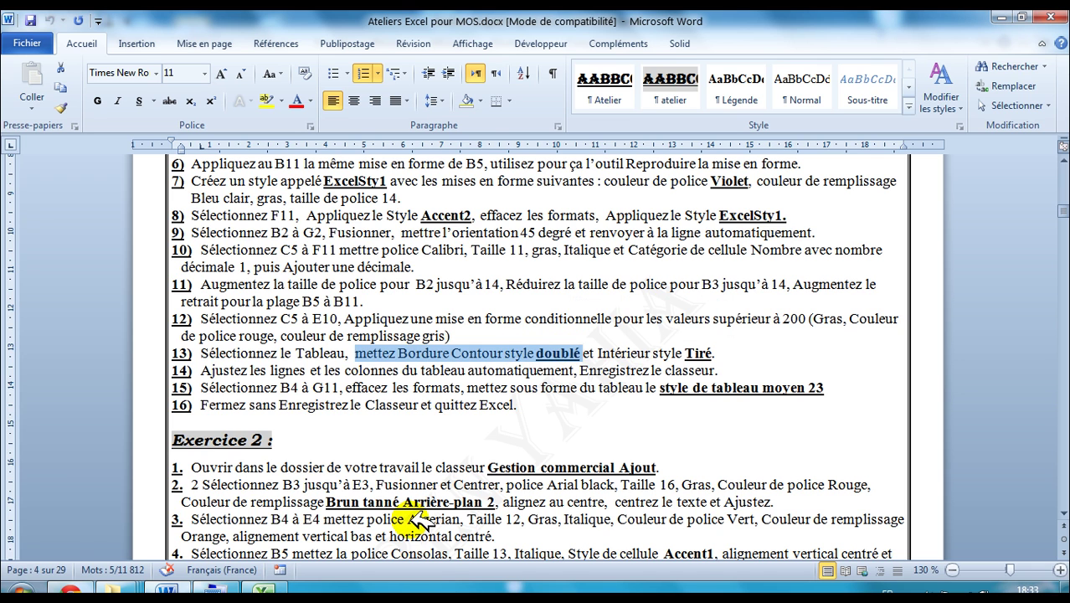
left_click(262, 590)
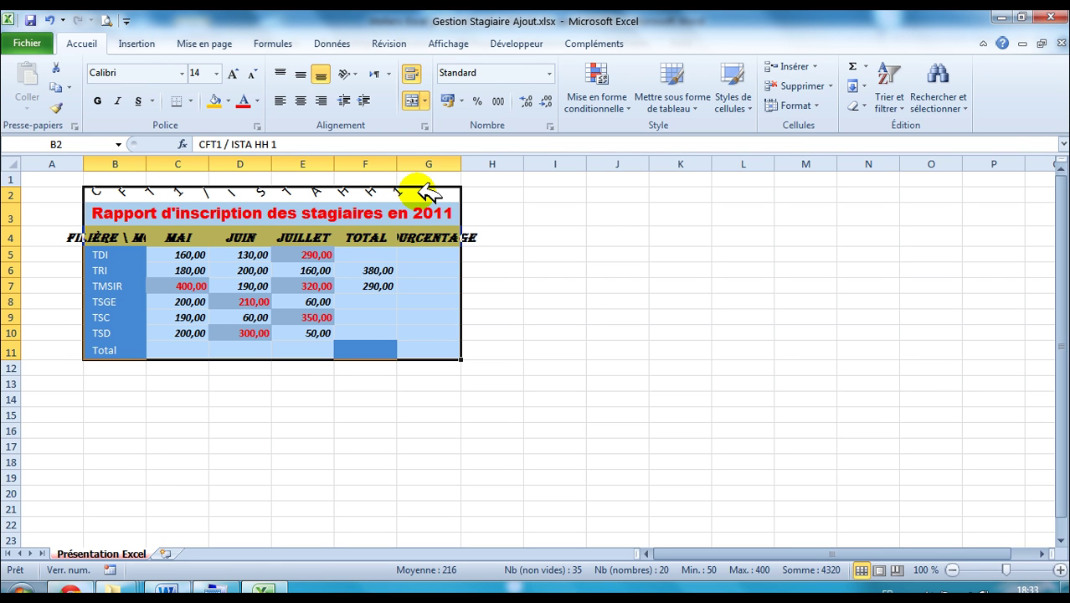
left_click(192, 101)
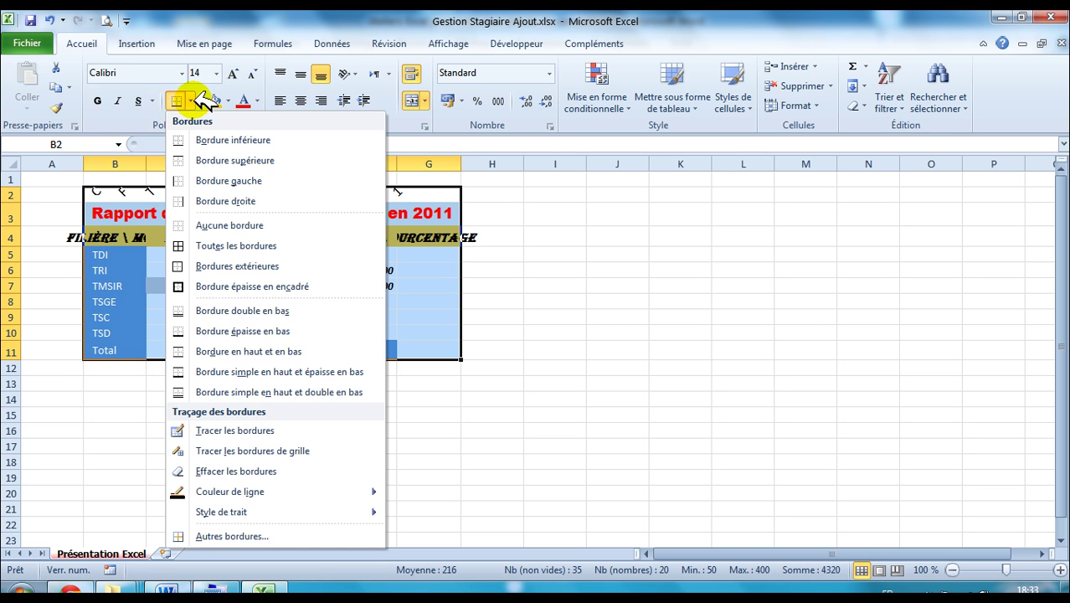
left_click(264, 535)
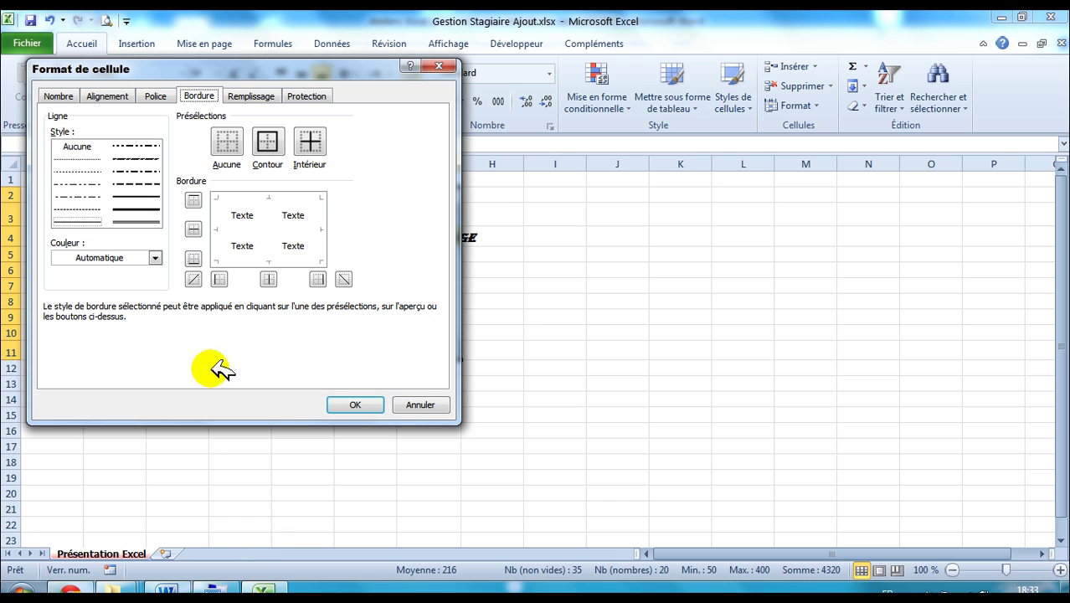
left_click(136, 221)
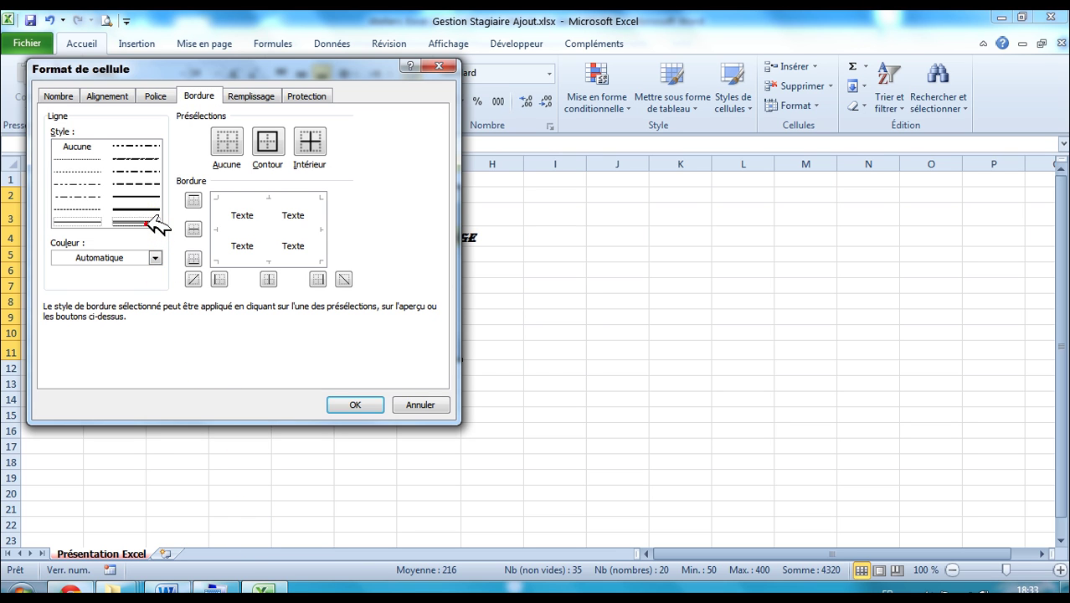
left_click(270, 142)
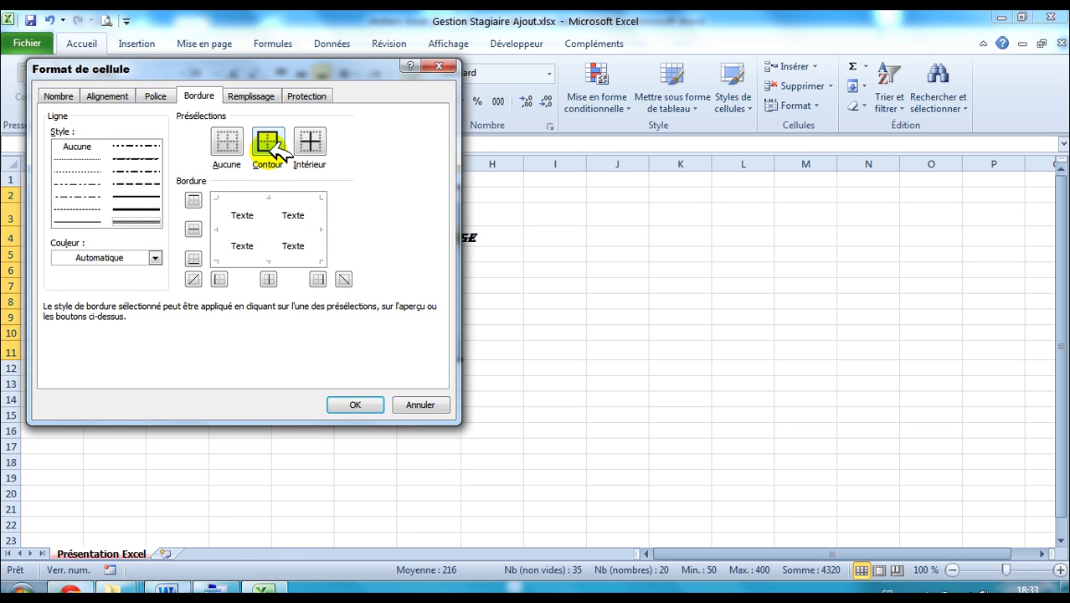
left_click(269, 144)
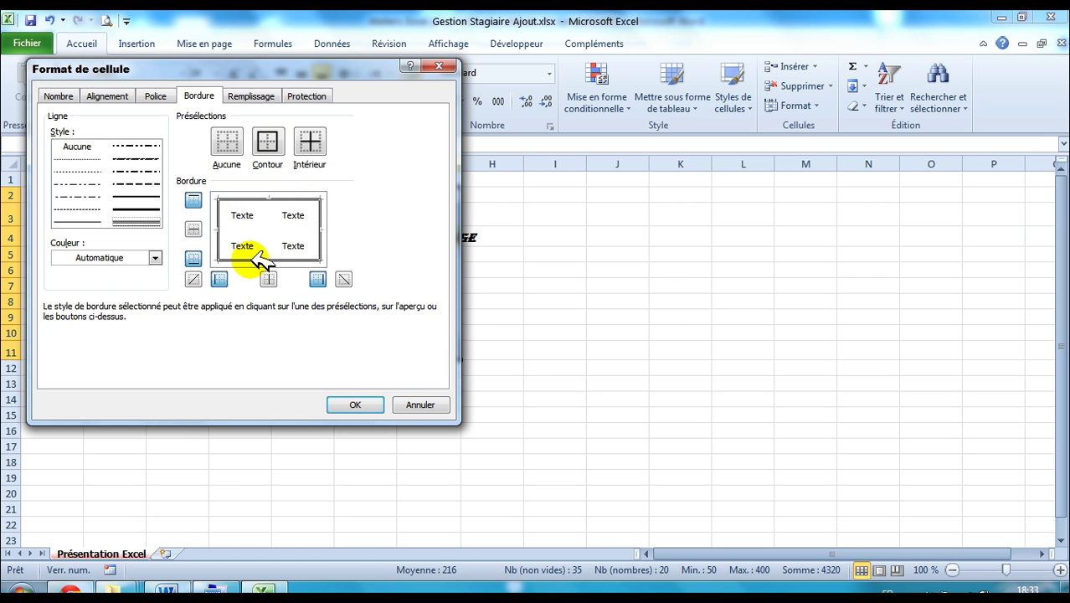
Step: Mark "Intérieur style Tiré" in Word, set dashed Intérieur borders for the table in Excel and apply the border format
left_click(165, 591)
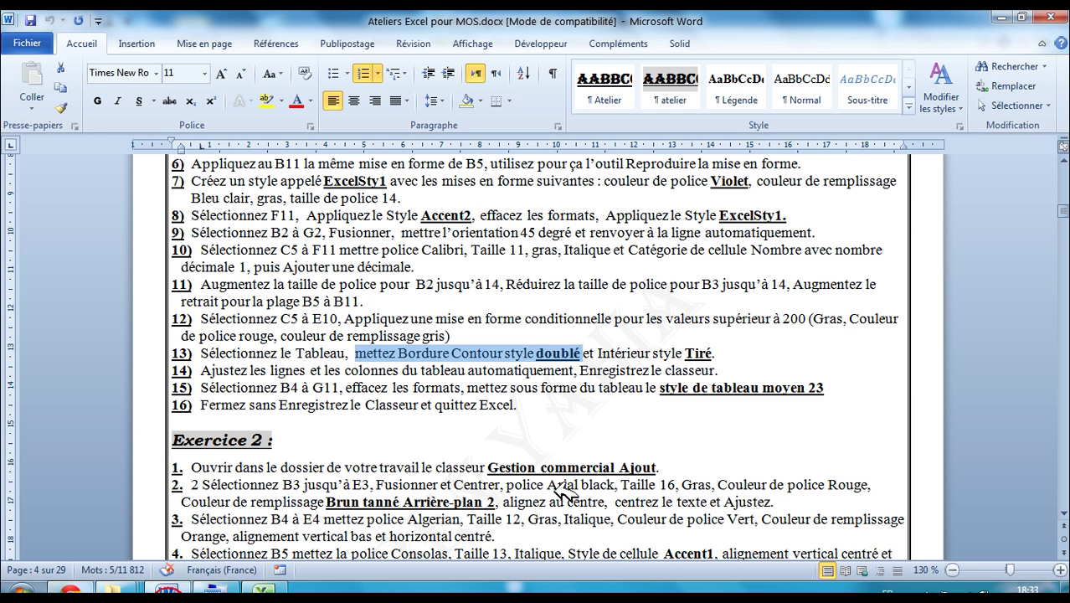
left_click_drag(598, 353, 714, 353)
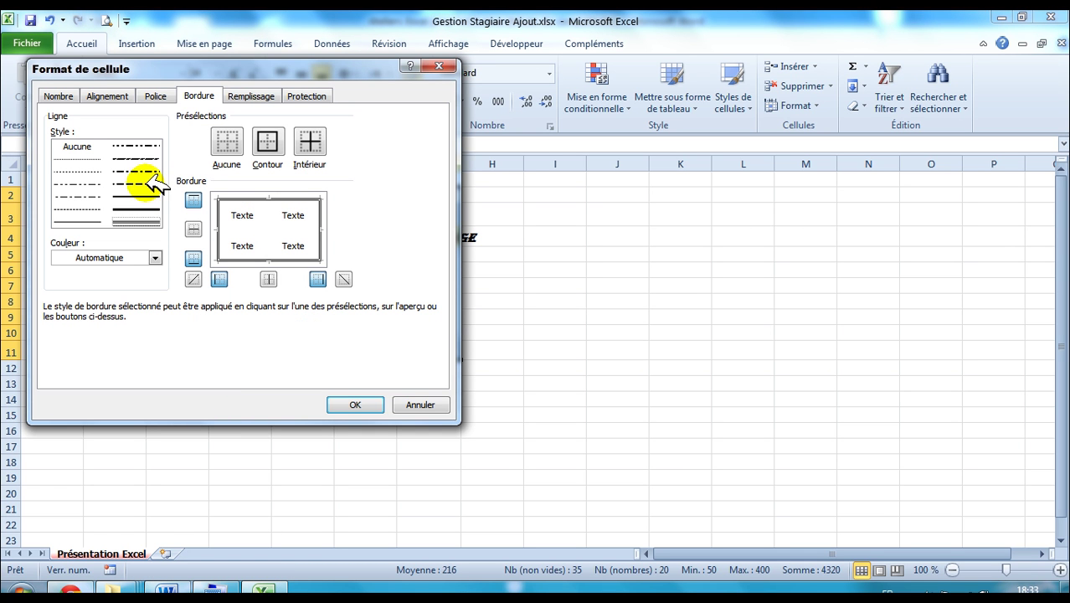
left_click(146, 182)
left_click(312, 144)
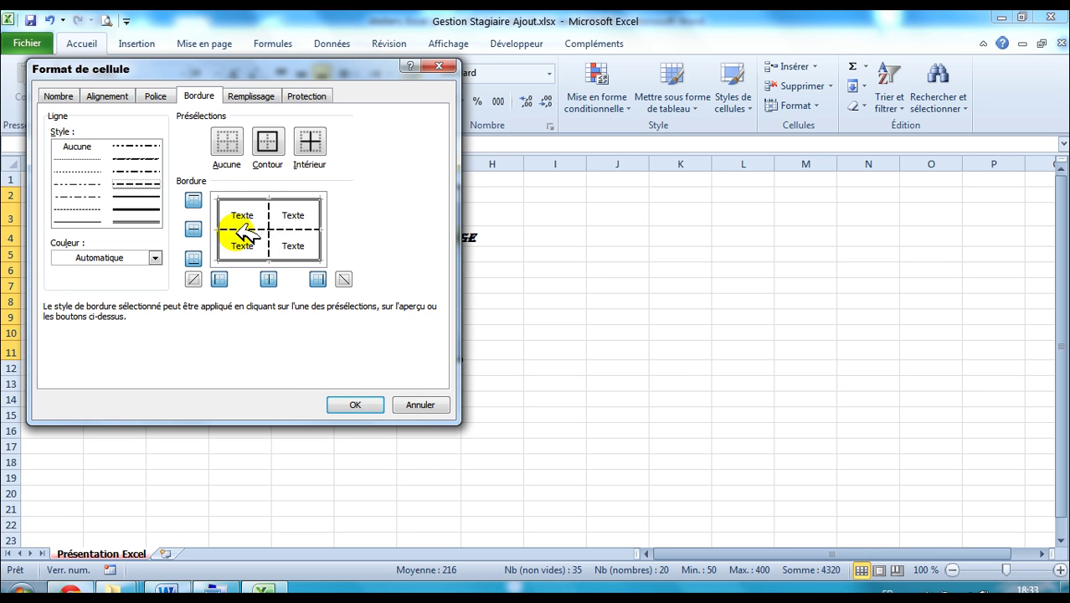
left_click(366, 399)
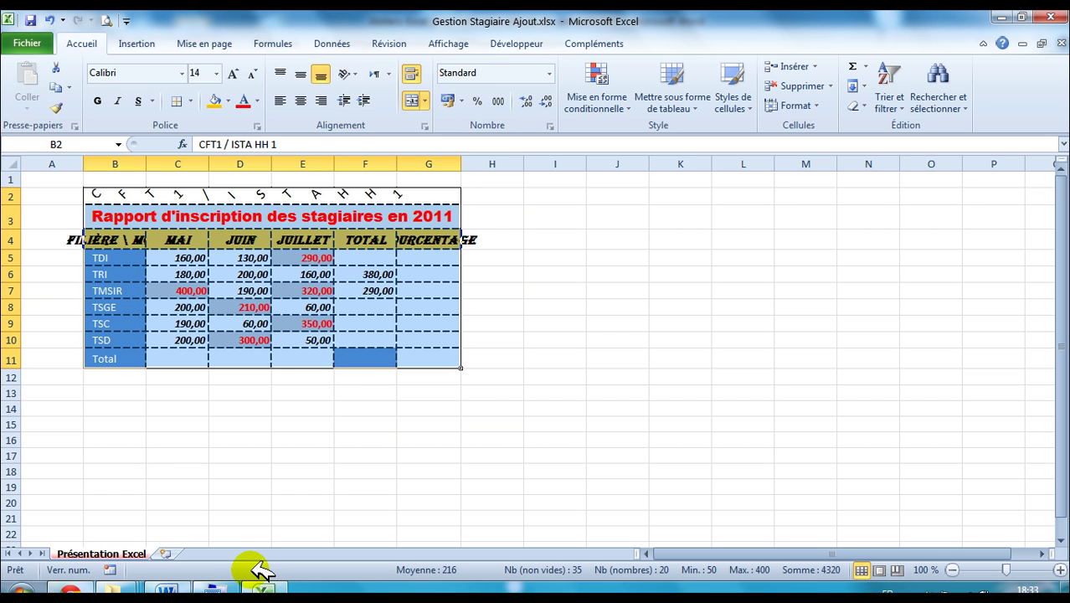
left_click(283, 469)
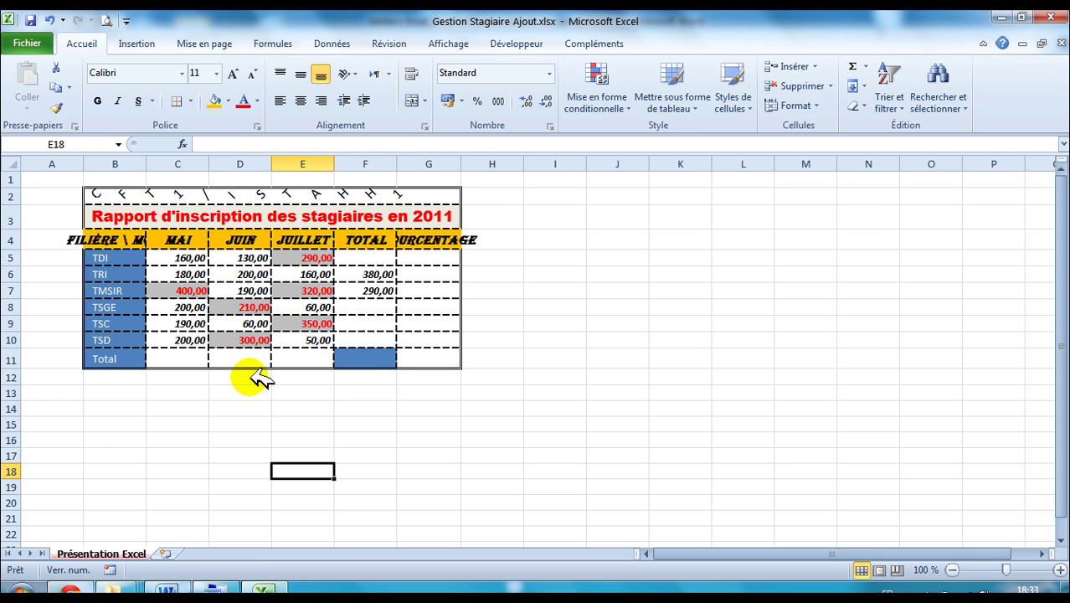
Step: Mark "Ajustez les lignes" in Word's item 14, select the whole Excel sheet and autofit its row heights
key("alt+Tab")
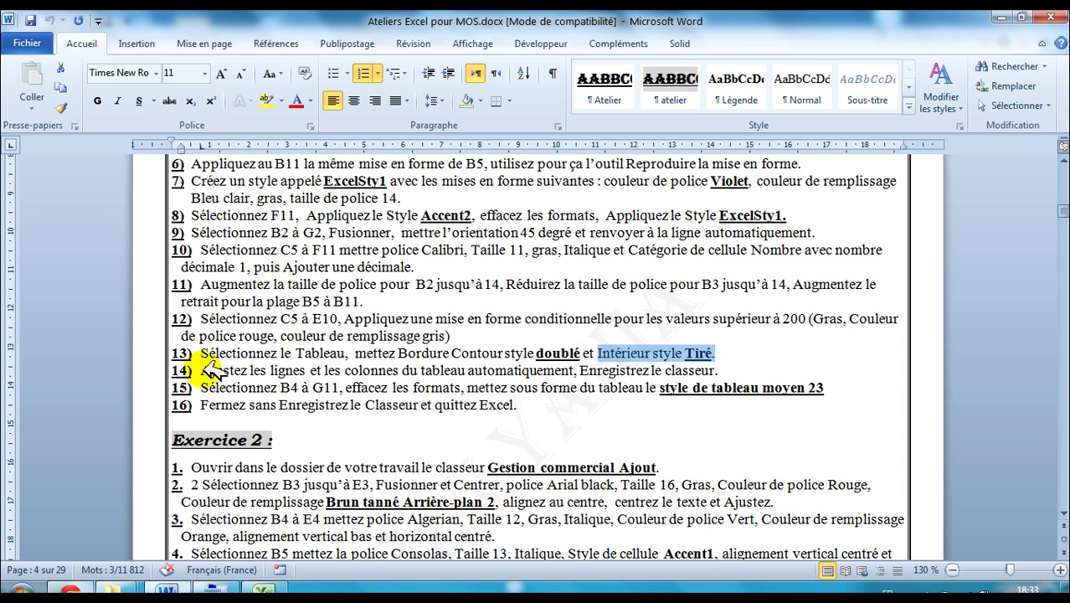
left_click_drag(206, 370, 465, 371)
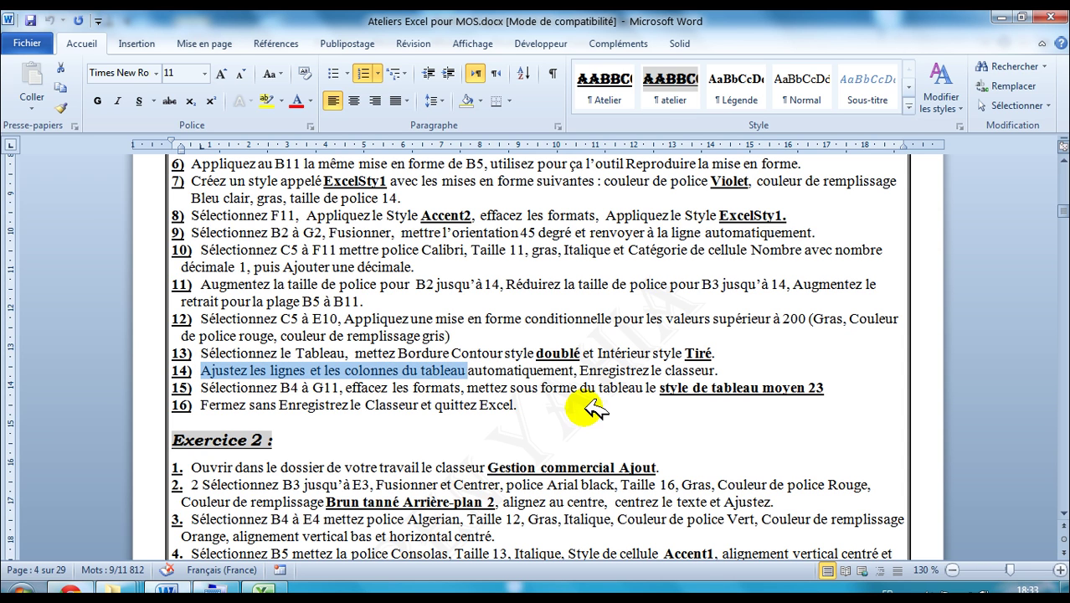
left_click(293, 371)
left_click_drag(205, 370, 308, 371)
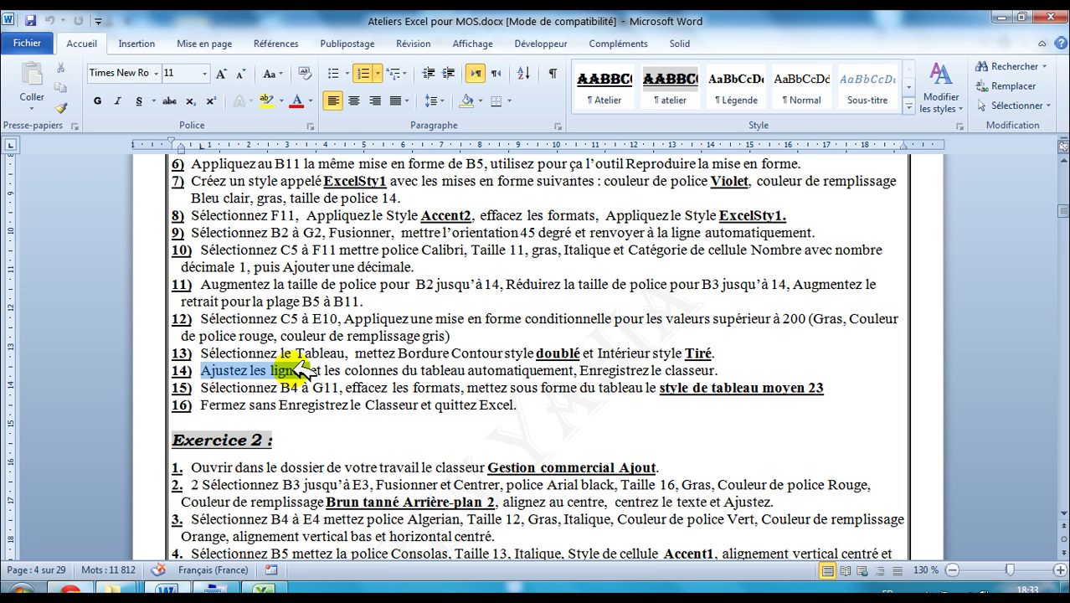
left_click(262, 591)
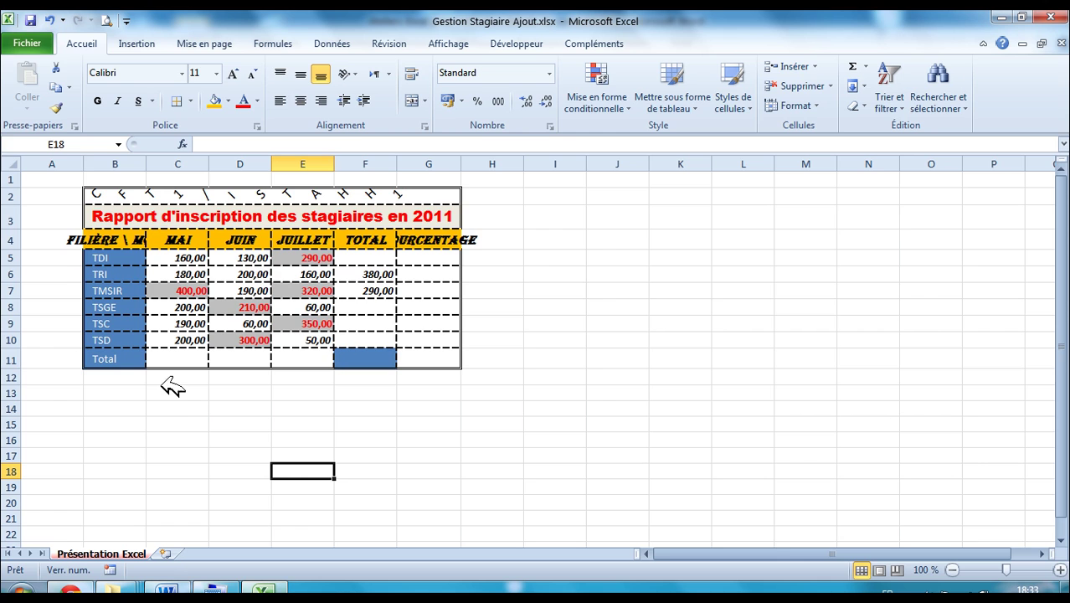
left_click(18, 161)
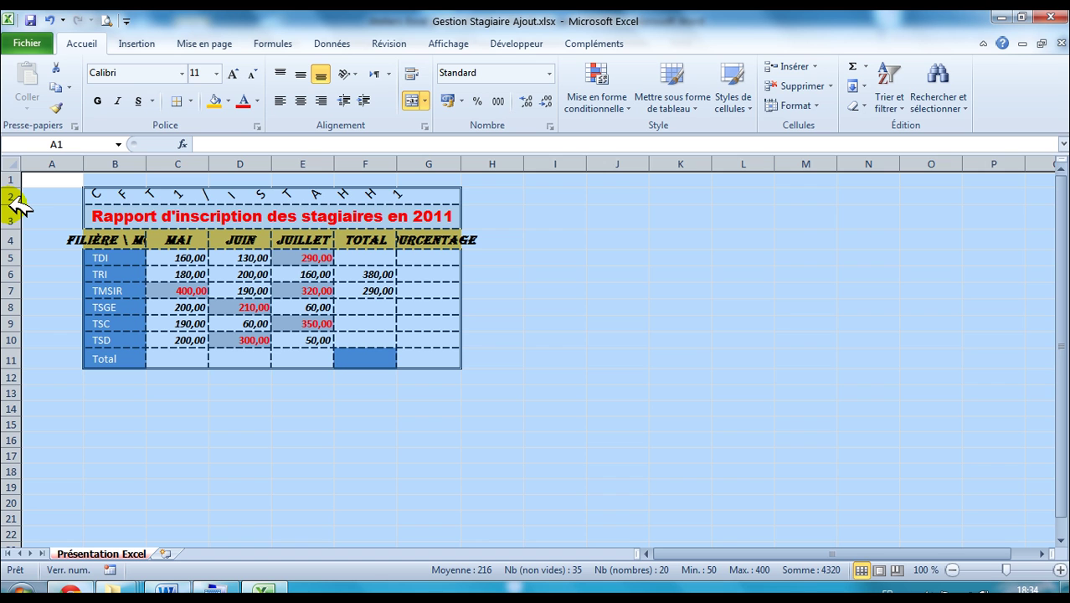
left_click_drag(18, 205, 18, 205)
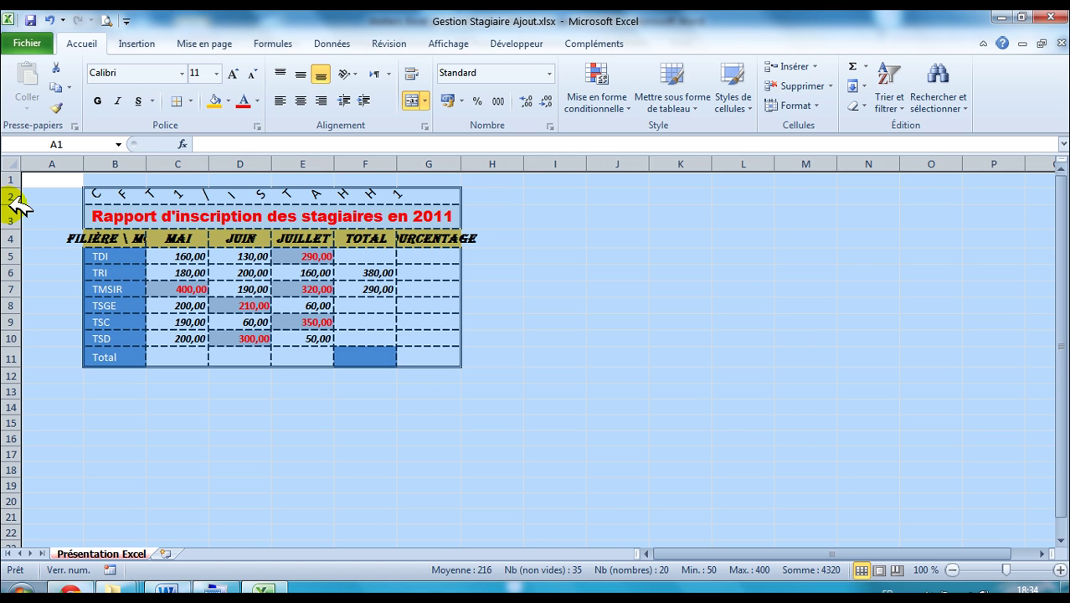
Step: Show the on-screen keyboard, select all cells of the Excel sheet and return to the Word exercise
left_click(218, 588)
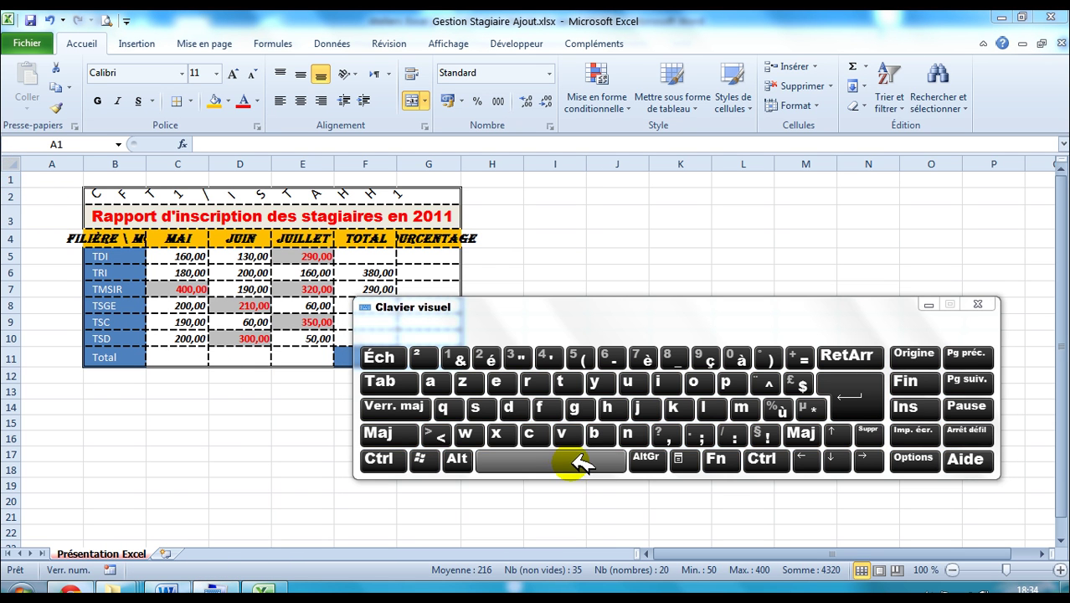
key("ctrl+a")
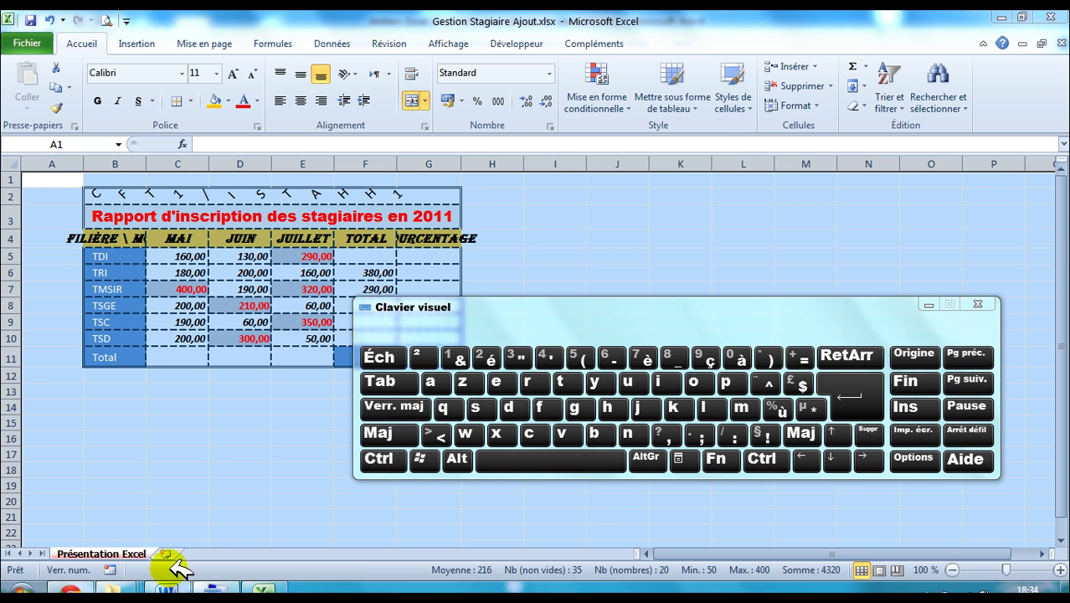
mouse_move(166, 590)
left_click(79, 411)
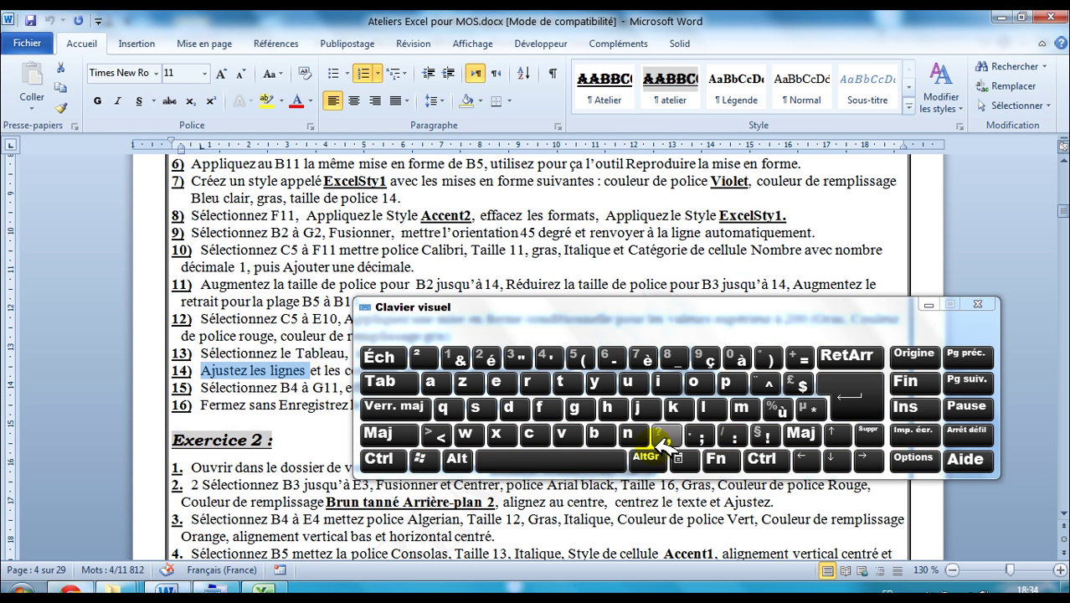
Step: Minimize the on-screen keyboard, mark the column-fitting instruction in Word's item 14 and autofit all column widths of the Excel sheet
left_click(927, 304)
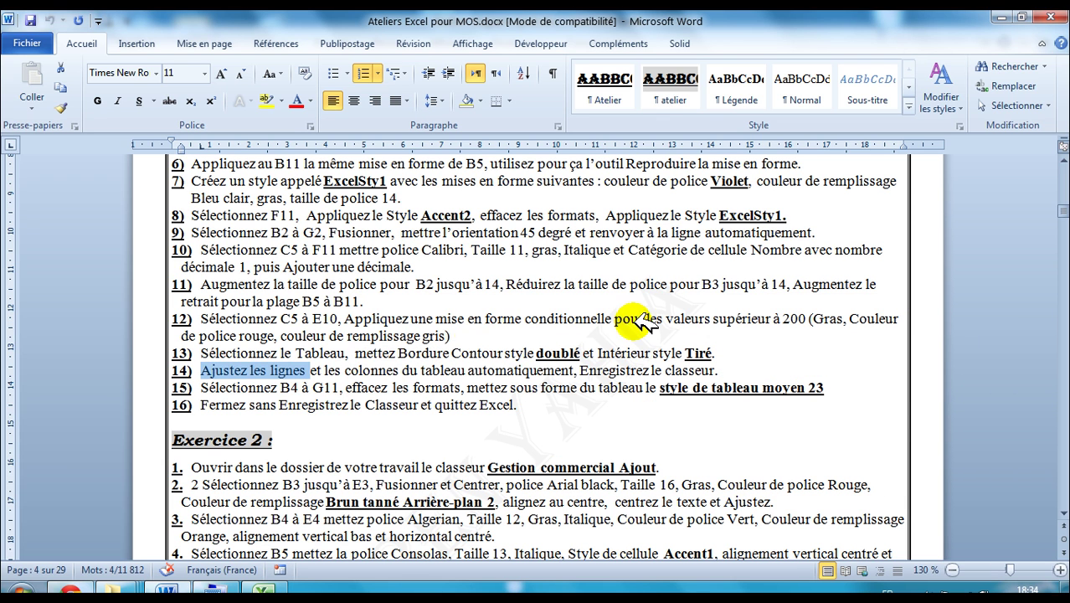
left_click(326, 368)
left_click_drag(326, 369, 556, 368)
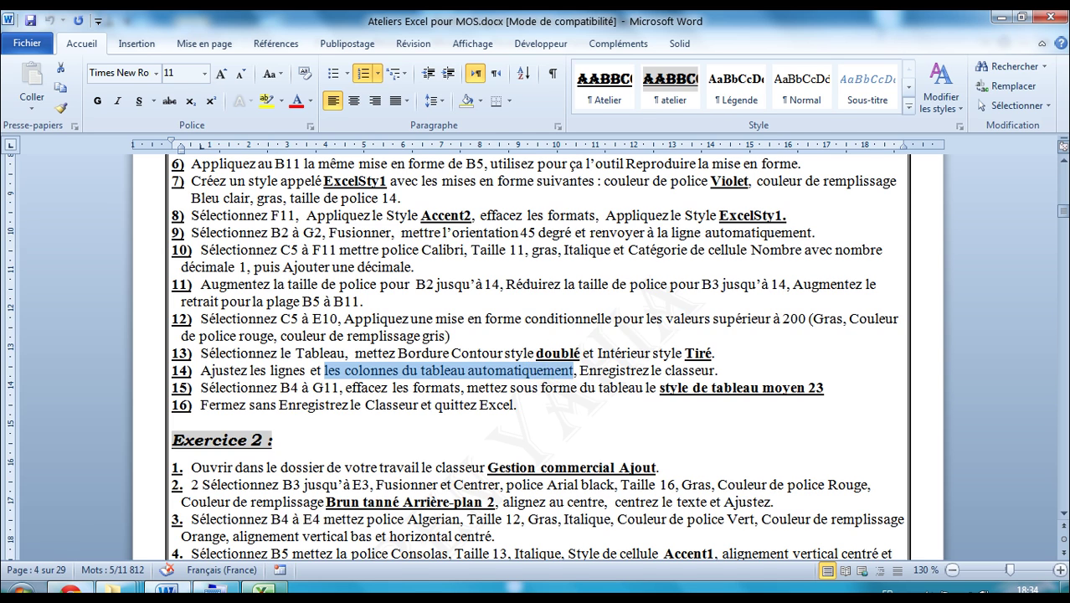
left_click(262, 590)
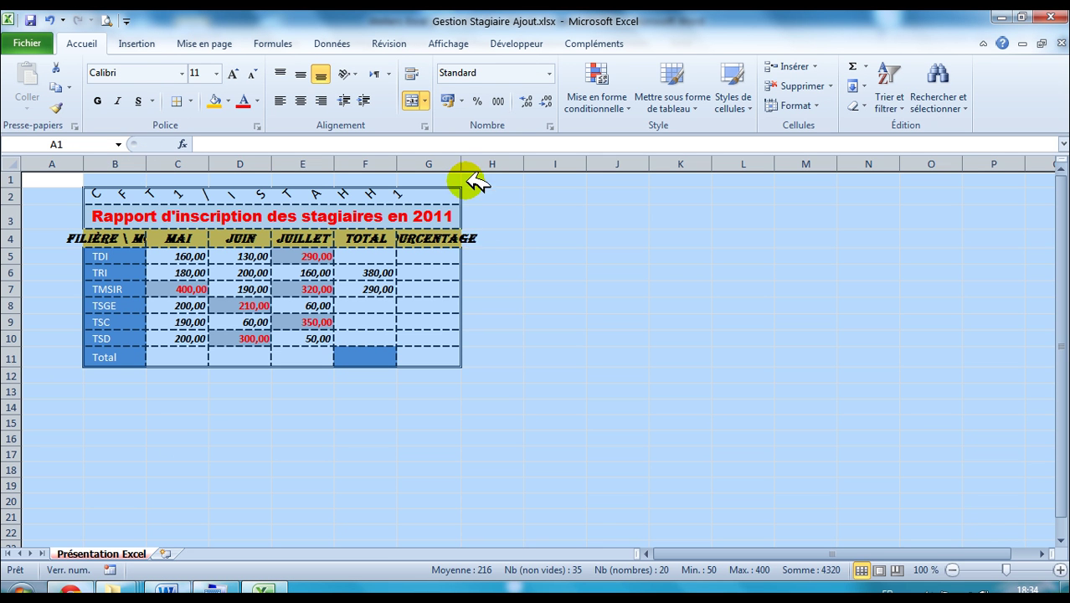
left_click(211, 164)
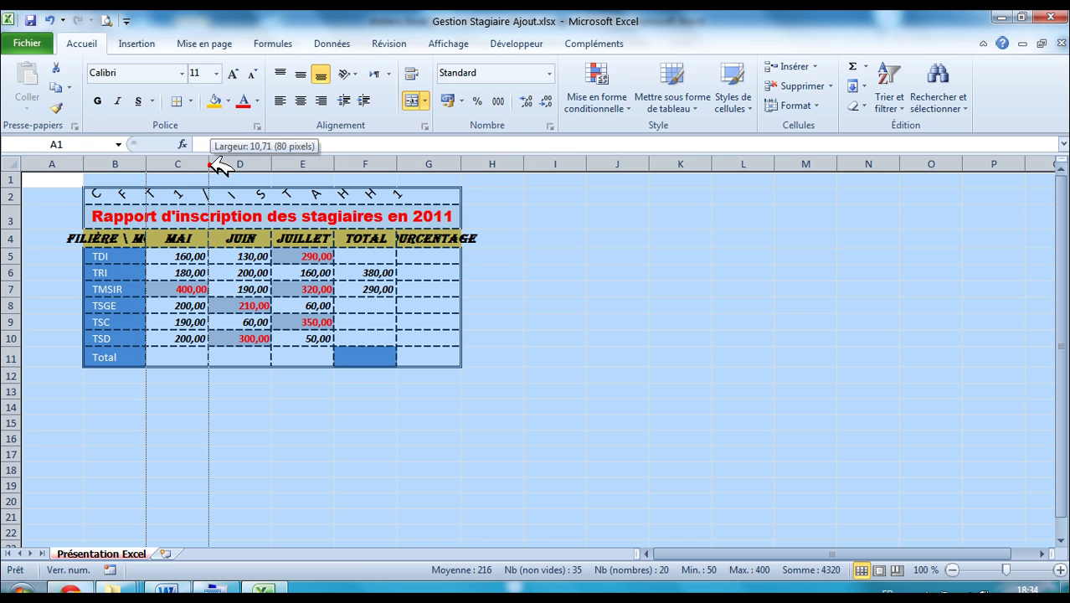
left_click(12, 163)
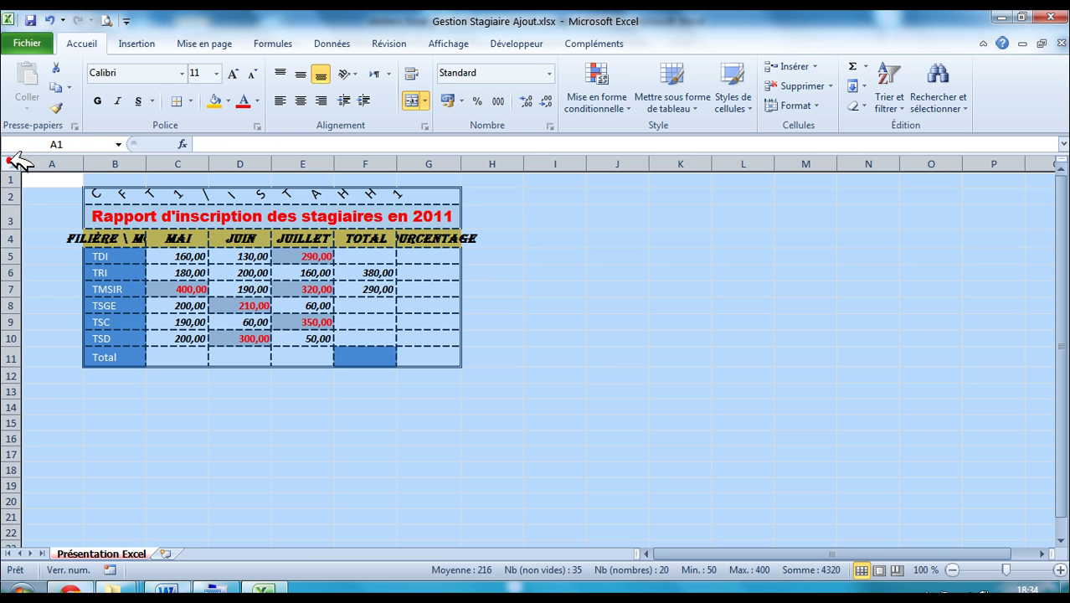
double_click(146, 163)
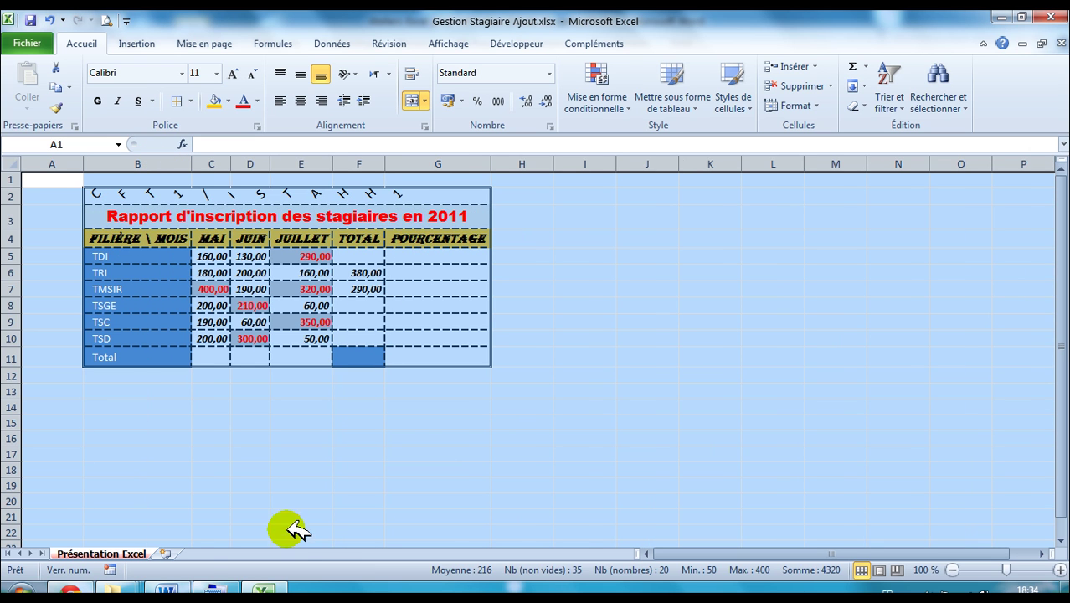
Step: Mark "Enregistrez le classeur" in Word's item 14 and save the Gestion Stagiaire Ajout workbook in Excel
left_click(168, 587)
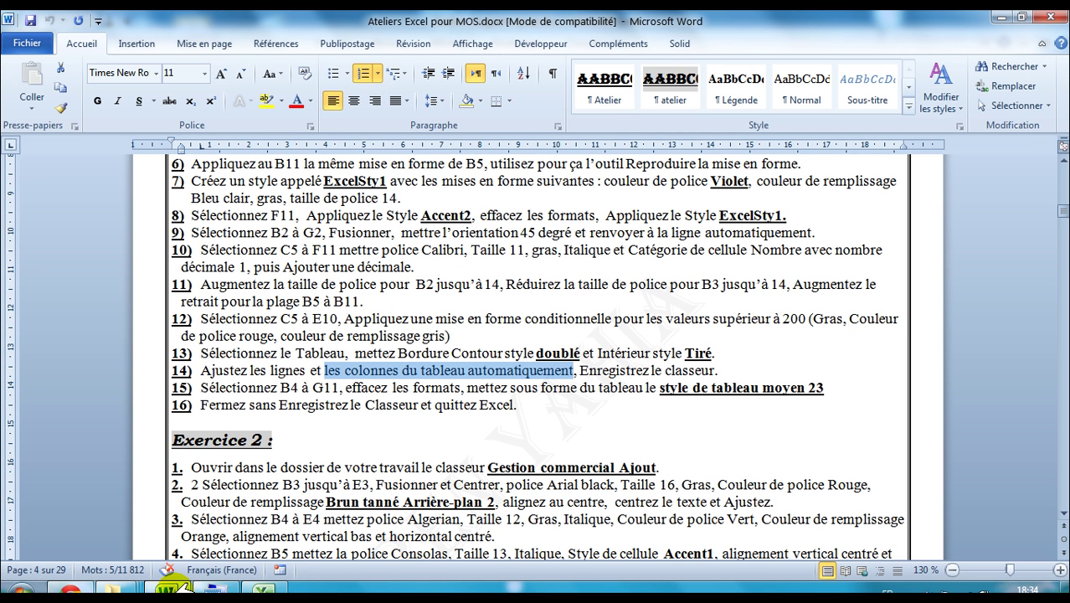
left_click_drag(586, 368, 694, 369)
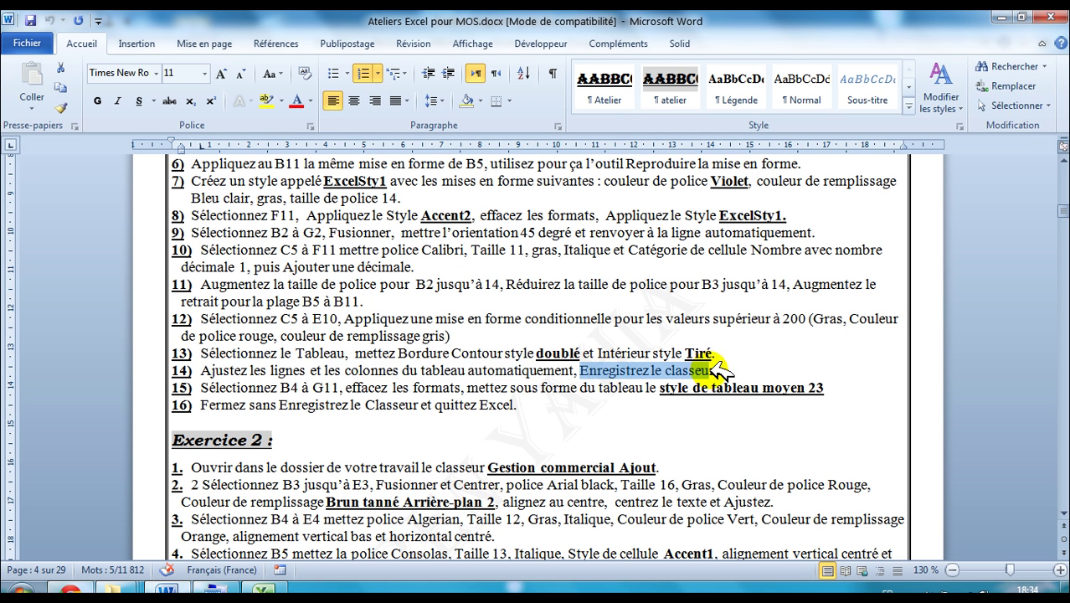
left_click(264, 588)
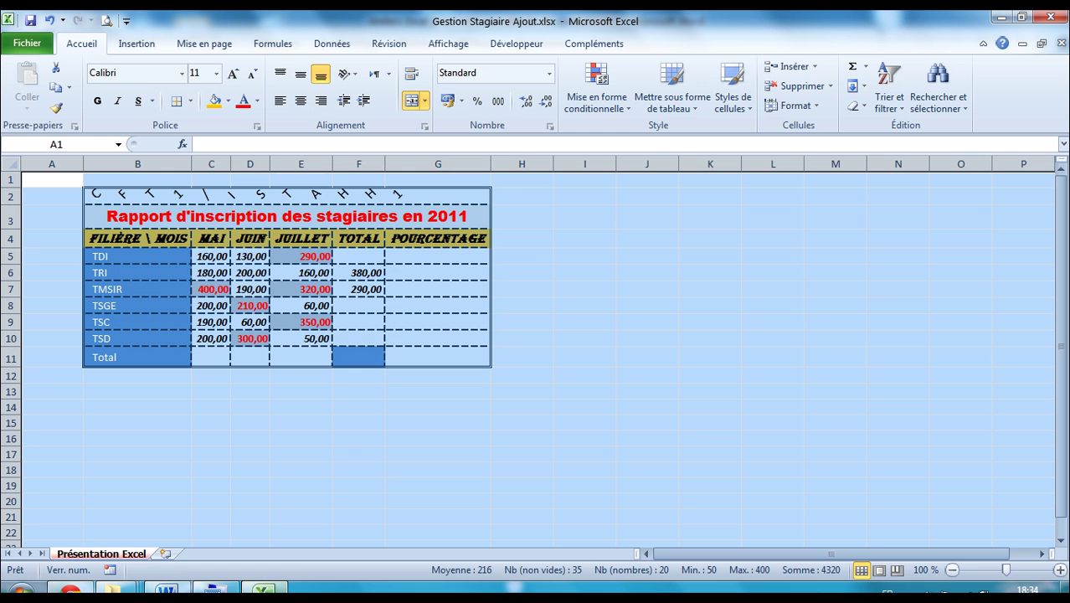
left_click(30, 42)
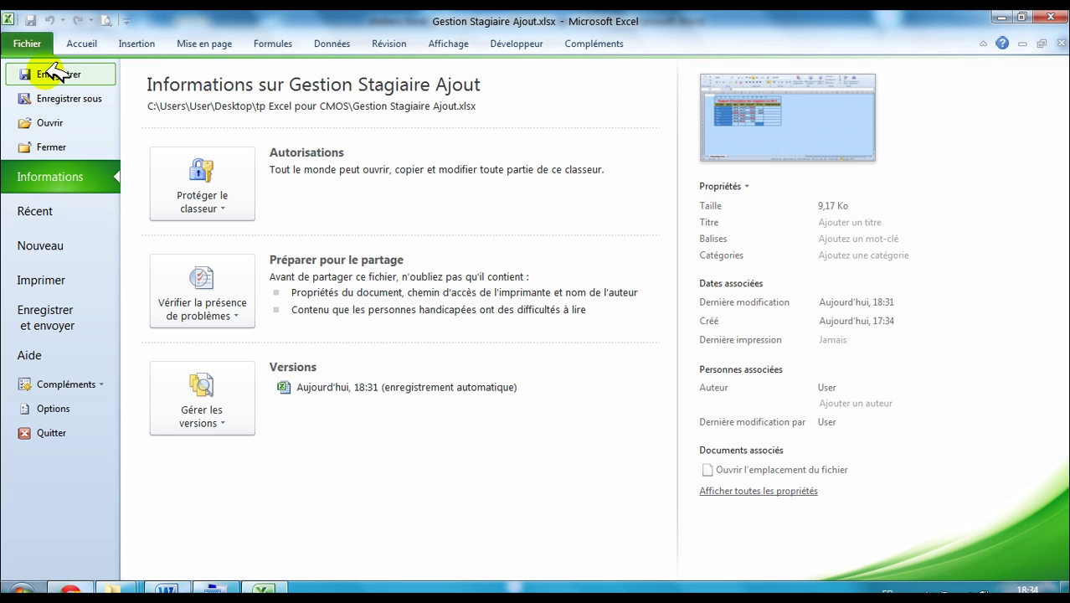
left_click(71, 75)
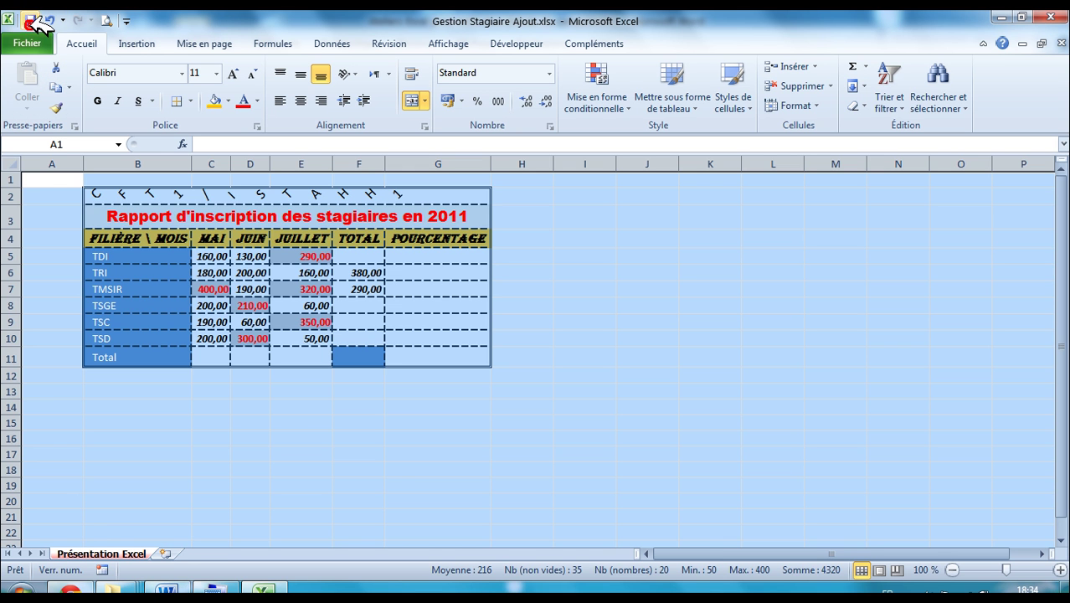
Step: Mark "Sélectionnez B4 à G11" in Word's item 15 and select the range B4:G11 in Excel
left_click(163, 589)
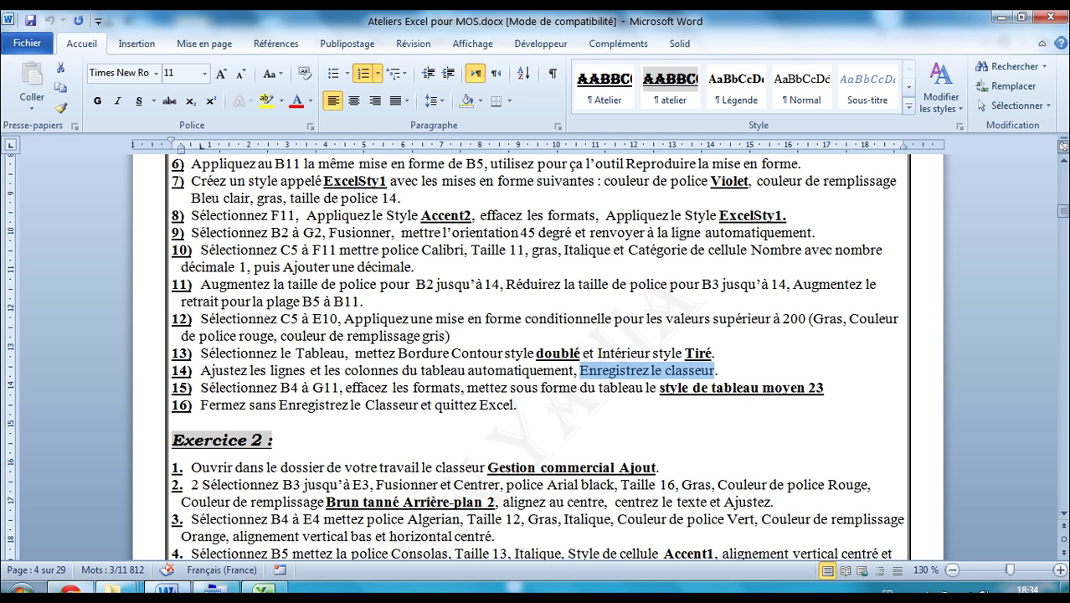
left_click_drag(201, 388, 342, 387)
left_click(262, 589)
left_click(86, 145)
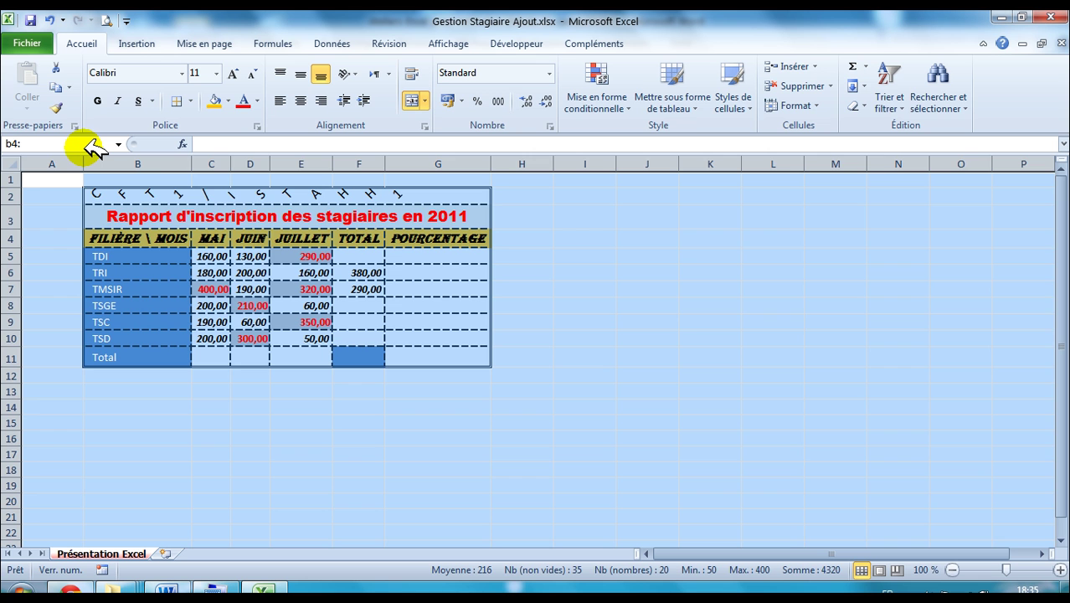
type("b4:g11")
key("Return")
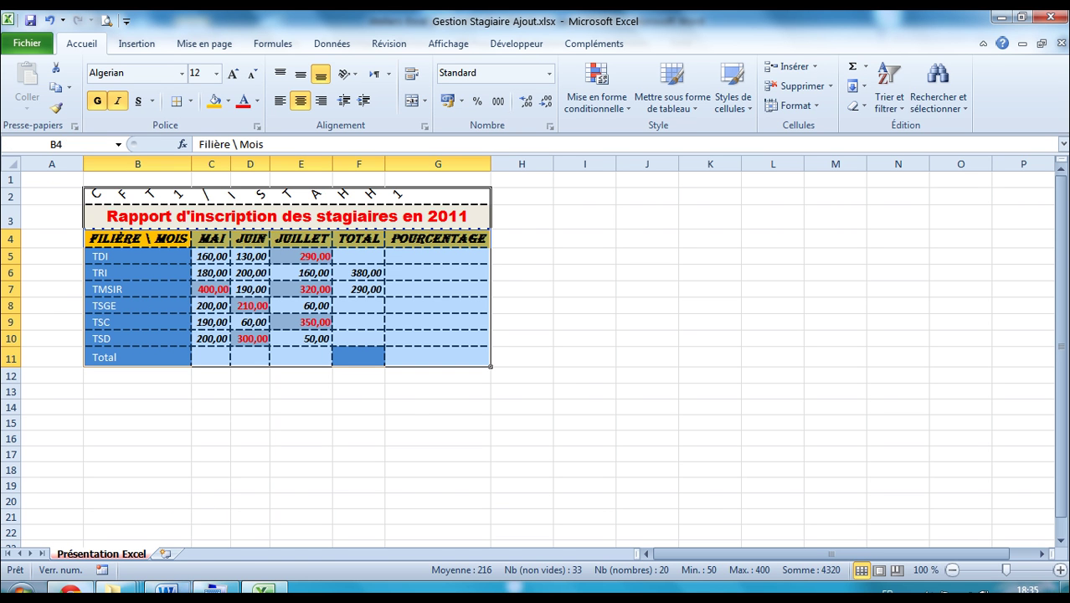
left_click(167, 590)
left_click(262, 590)
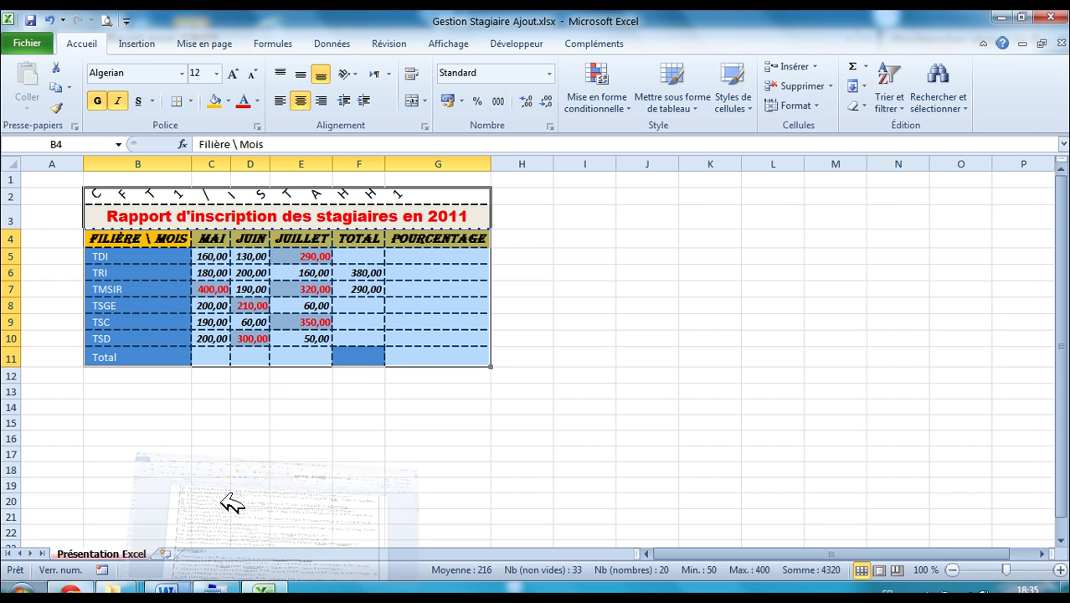
left_click(151, 274)
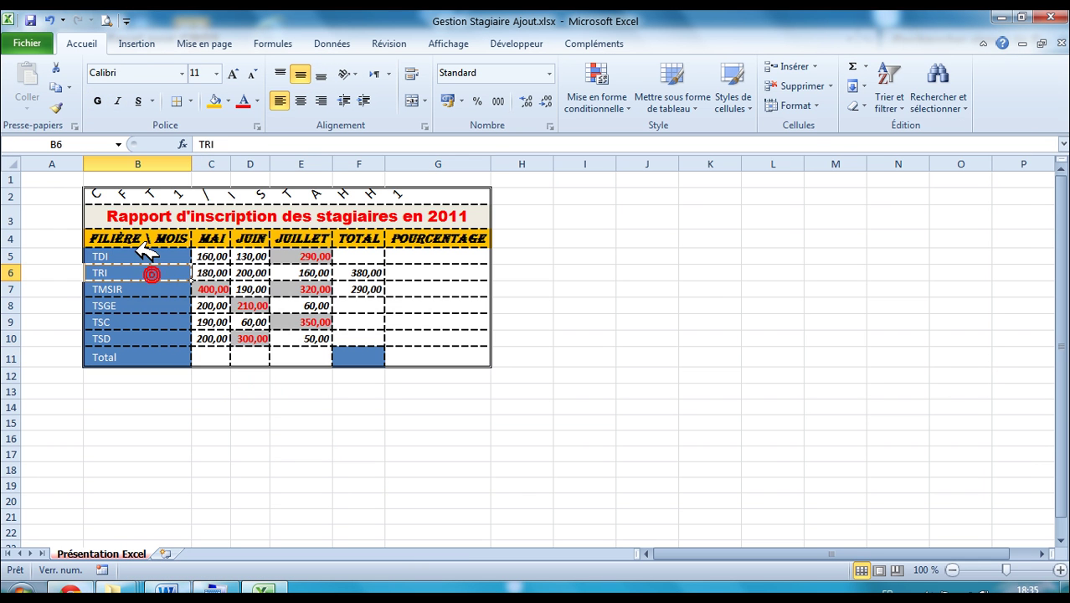
left_click_drag(141, 238, 461, 364)
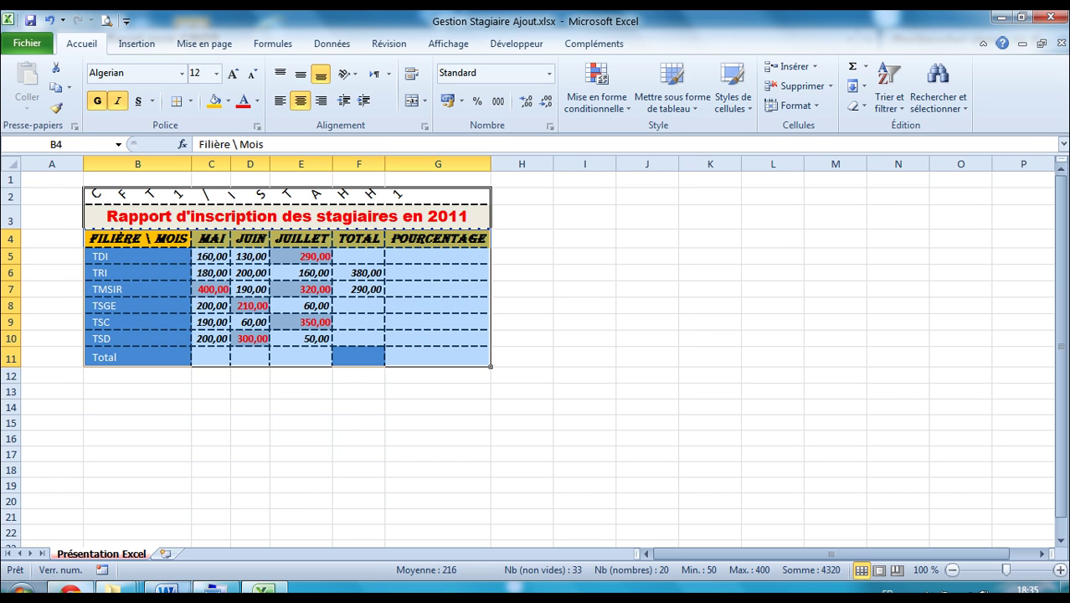
Step: Mark "effacez les formats" in Word's item 15 and clear only the formats of B4:G11 in Excel
left_click(168, 589)
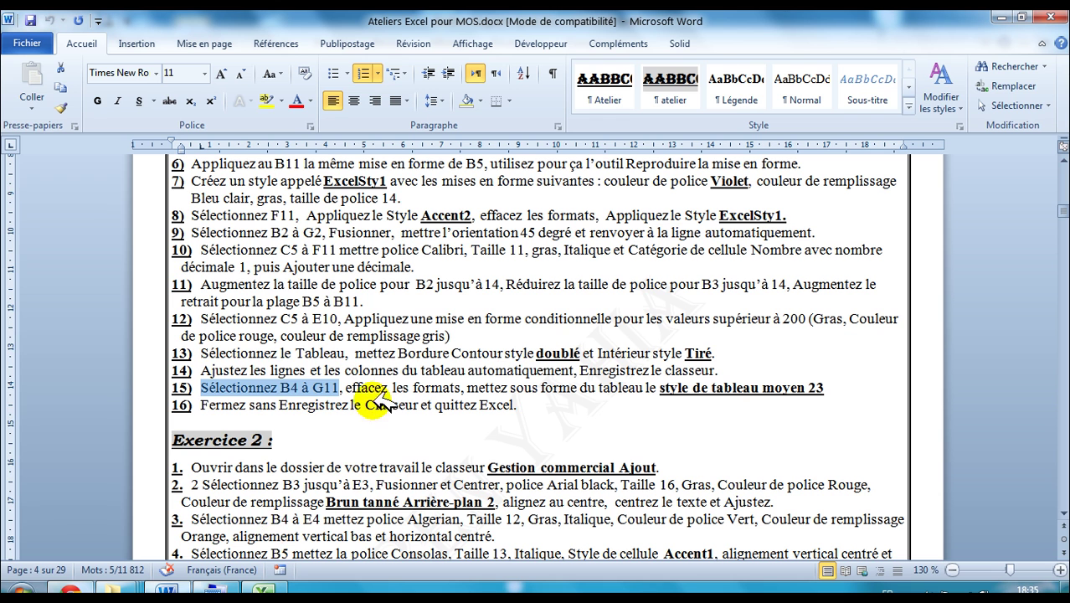
left_click_drag(346, 387, 461, 388)
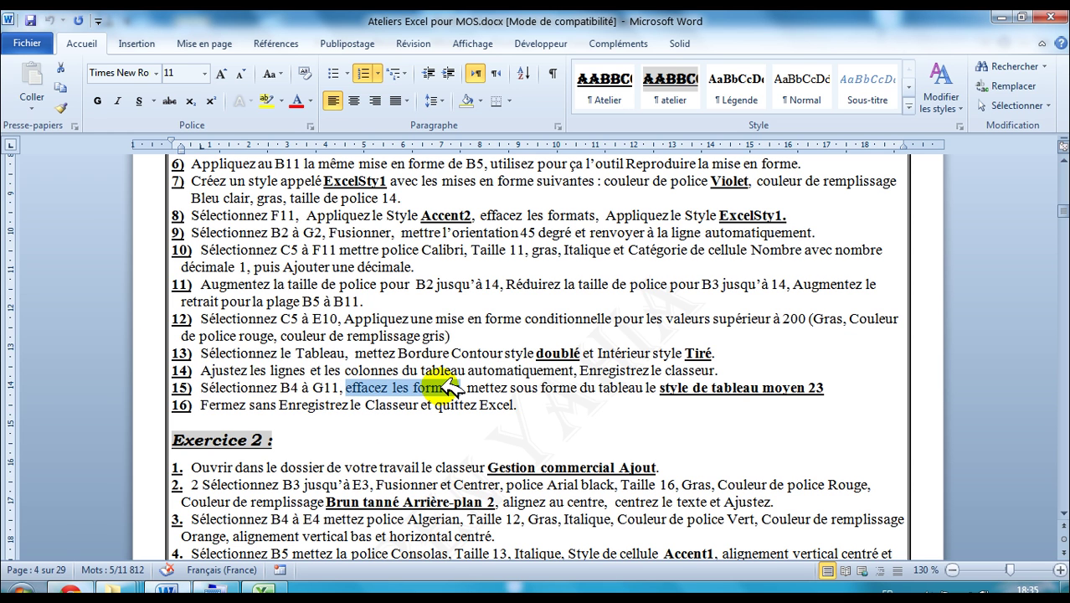
left_click(266, 588)
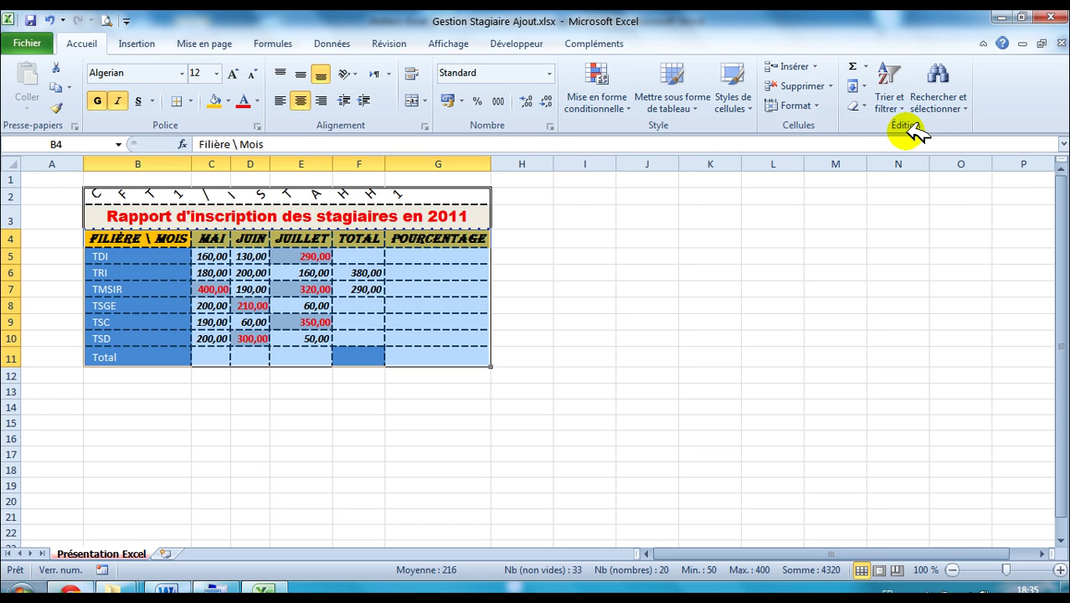
left_click(868, 105)
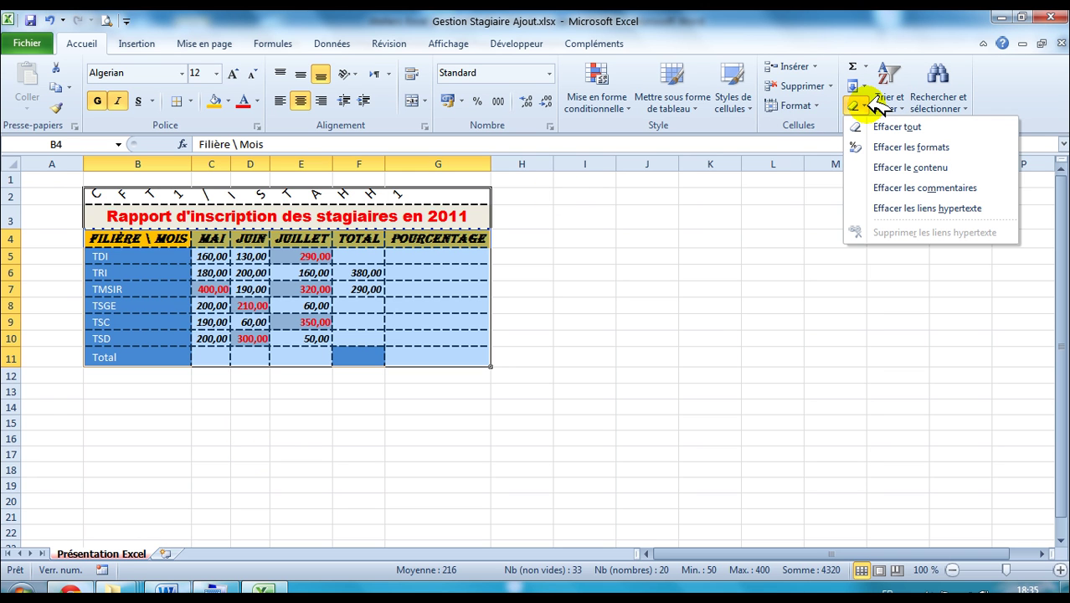
left_click(925, 149)
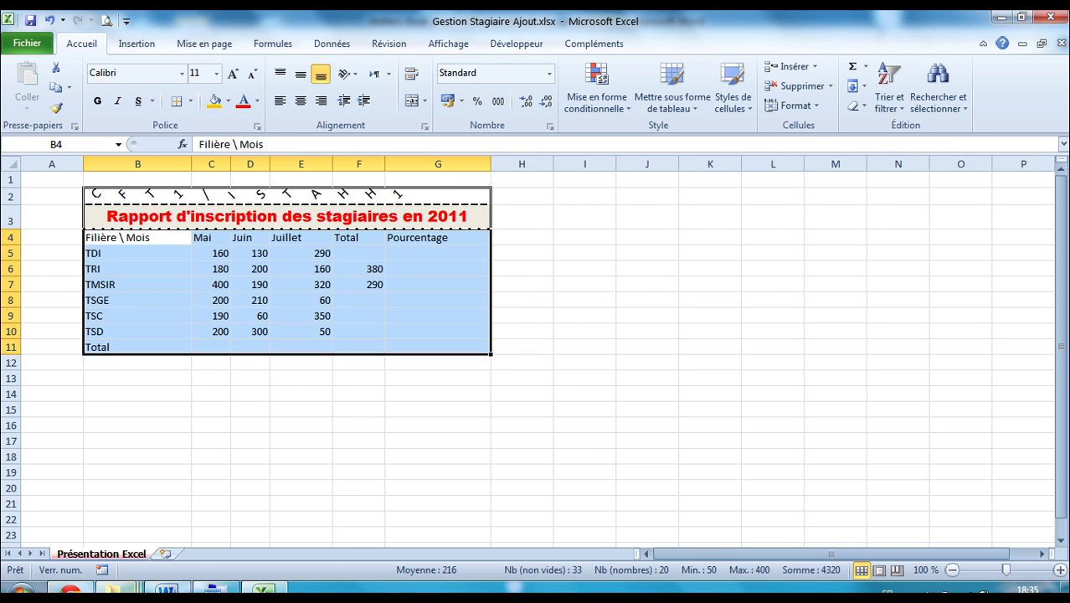
Step: Mark the table style instruction in Word's item 15 and format B4:G11 in Excel as a table with headers using Style de tableau moyen 23
key("alt+Tab")
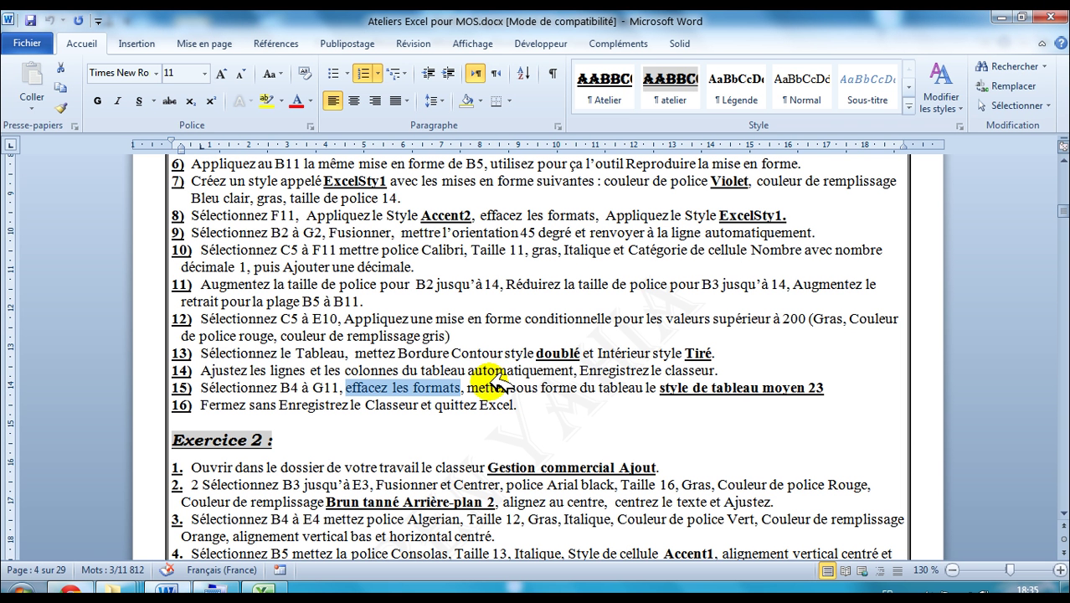
left_click_drag(467, 388, 829, 390)
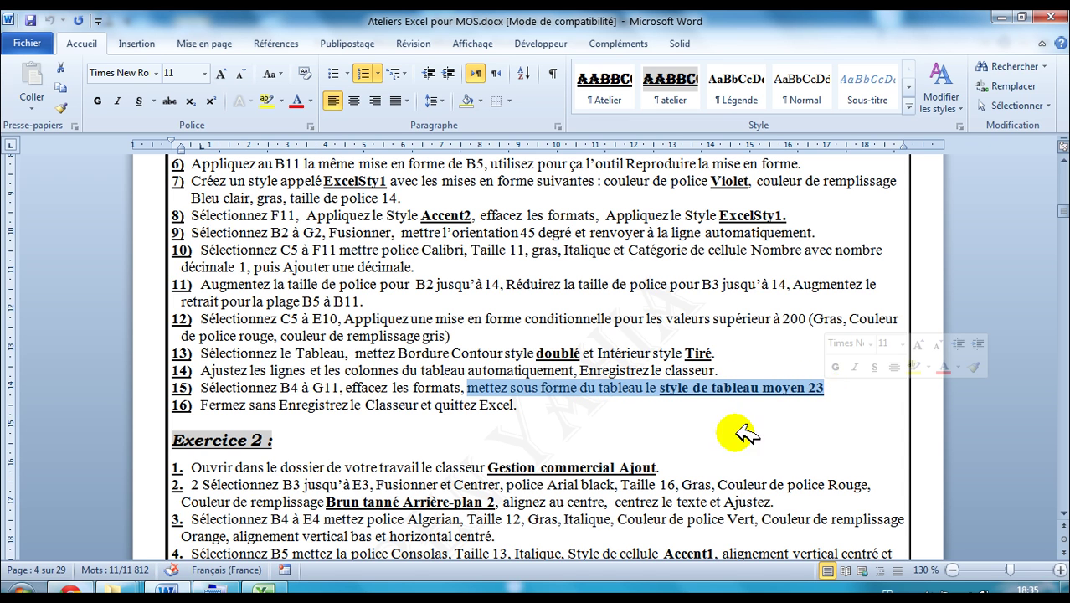
left_click(262, 590)
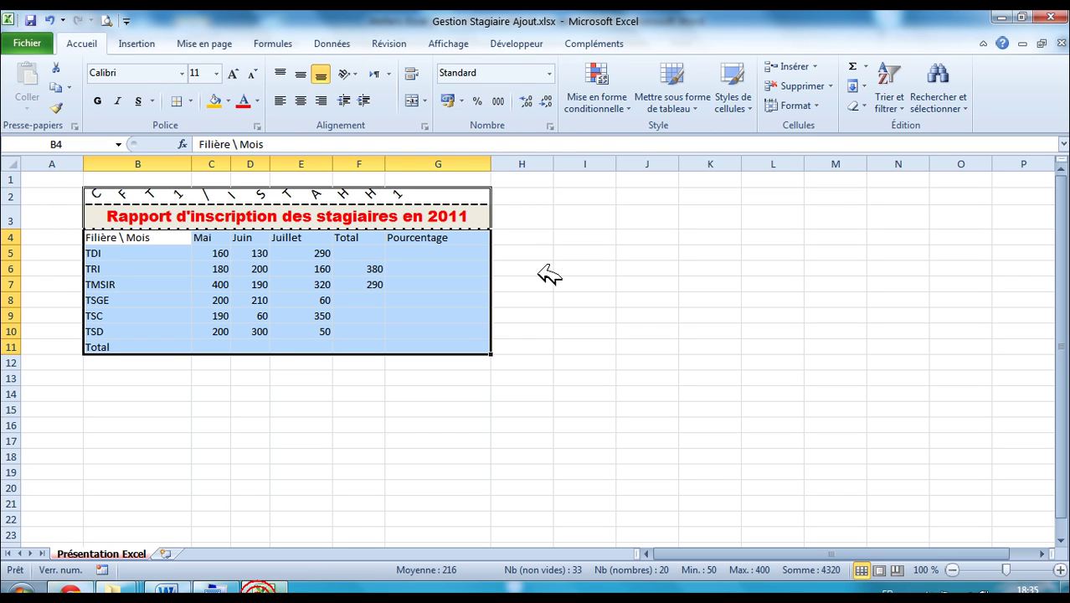
left_click(701, 109)
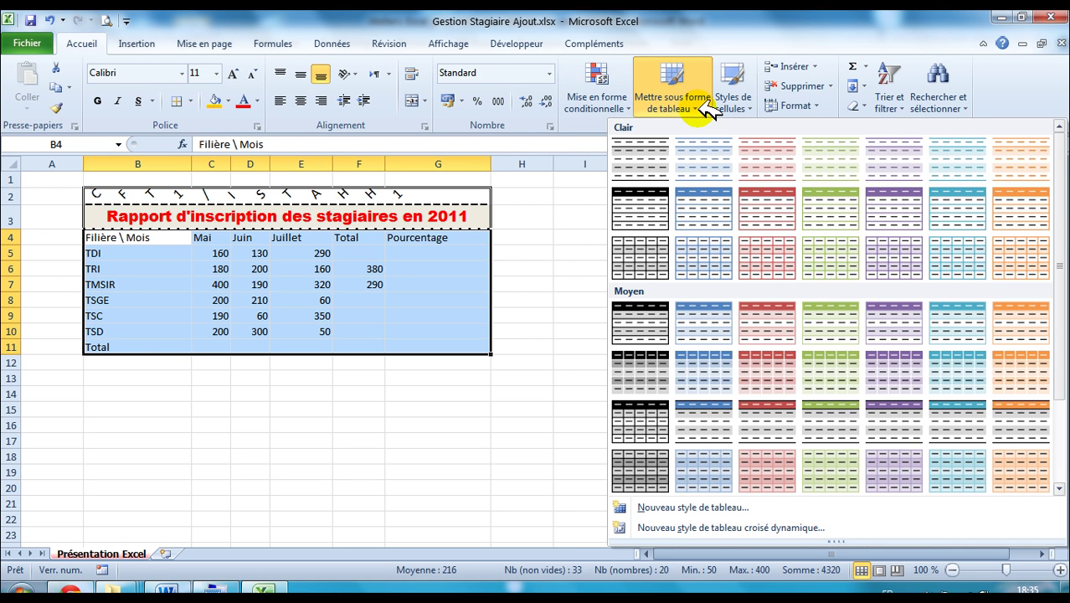
left_click(166, 590)
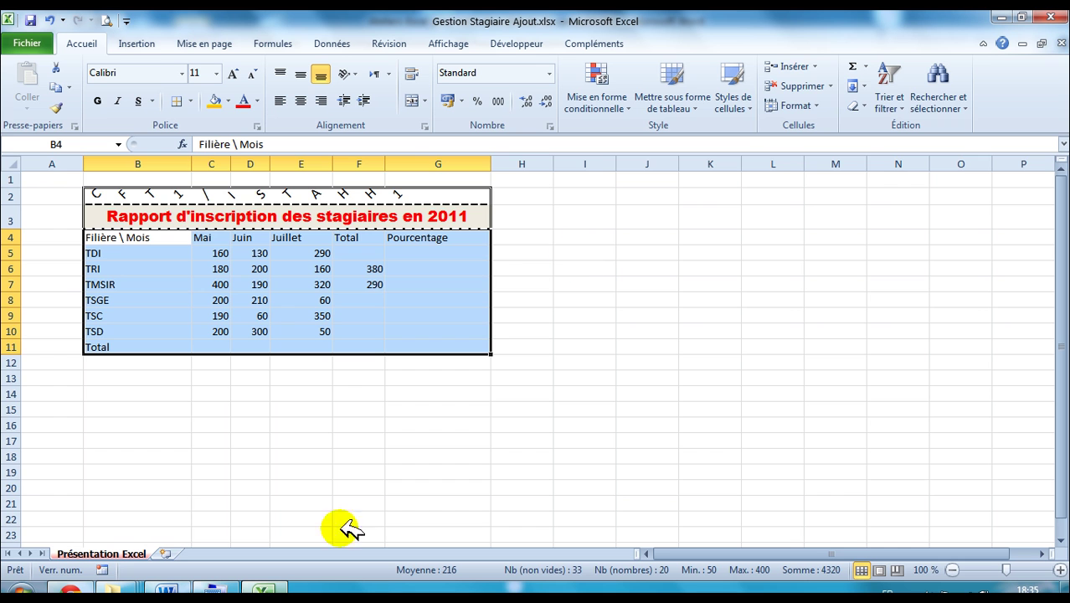
left_click(706, 109)
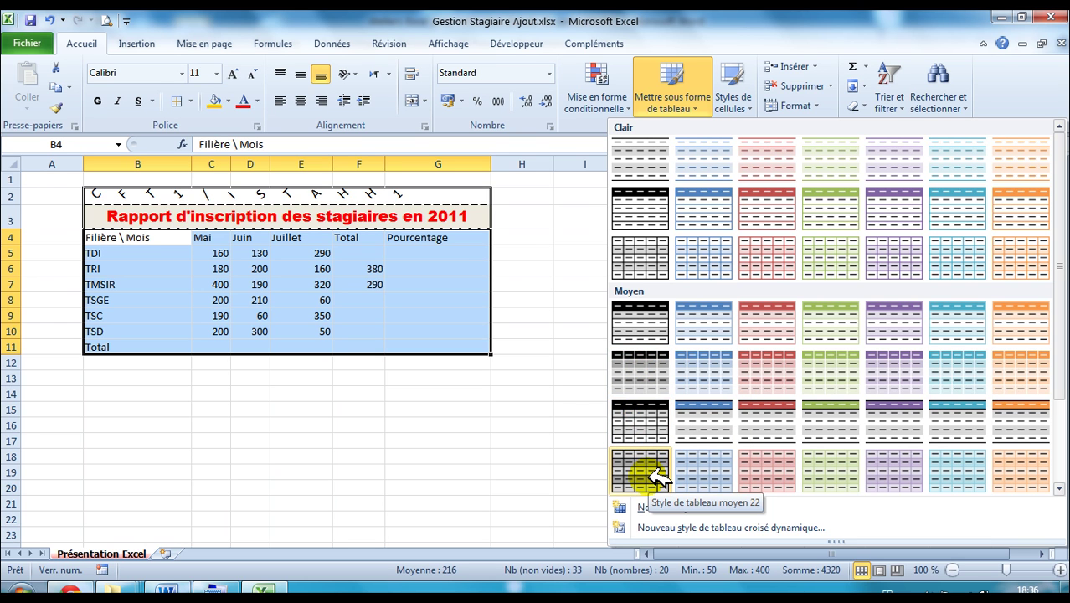
left_click(703, 463)
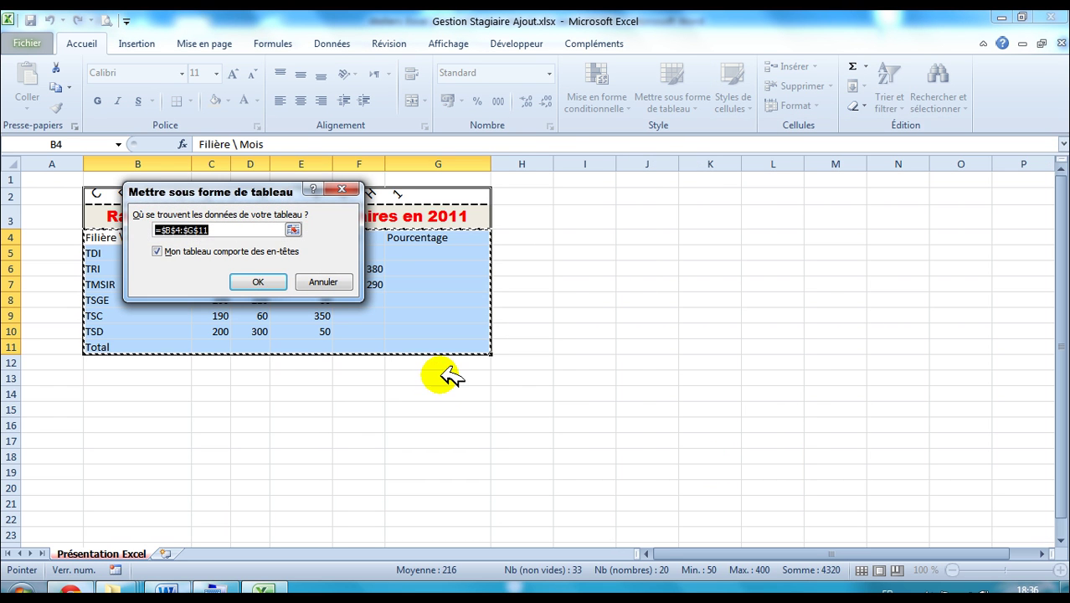
left_click(268, 281)
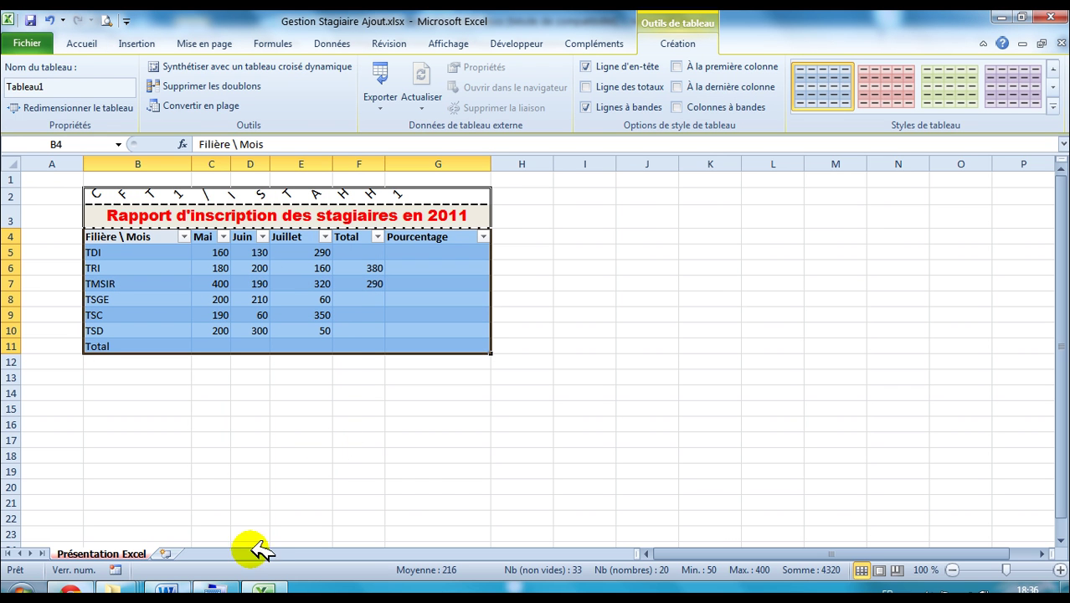
Step: Mark "Fermez sans Enregistrez le Classeur" in Word's item 16 and close the Excel workbook without saving its changes
left_click(165, 590)
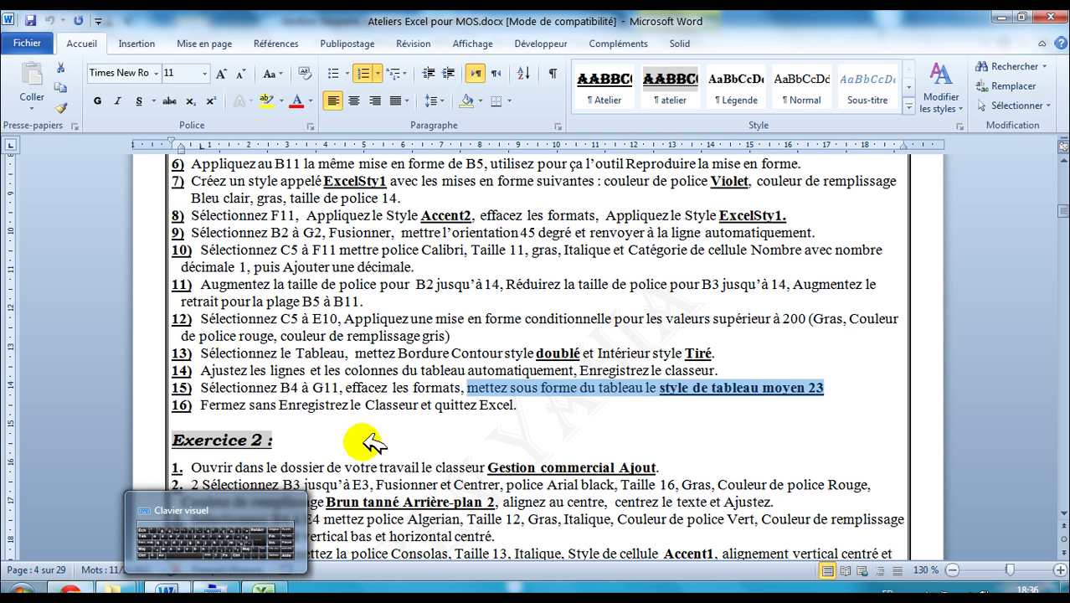
left_click_drag(205, 407, 422, 410)
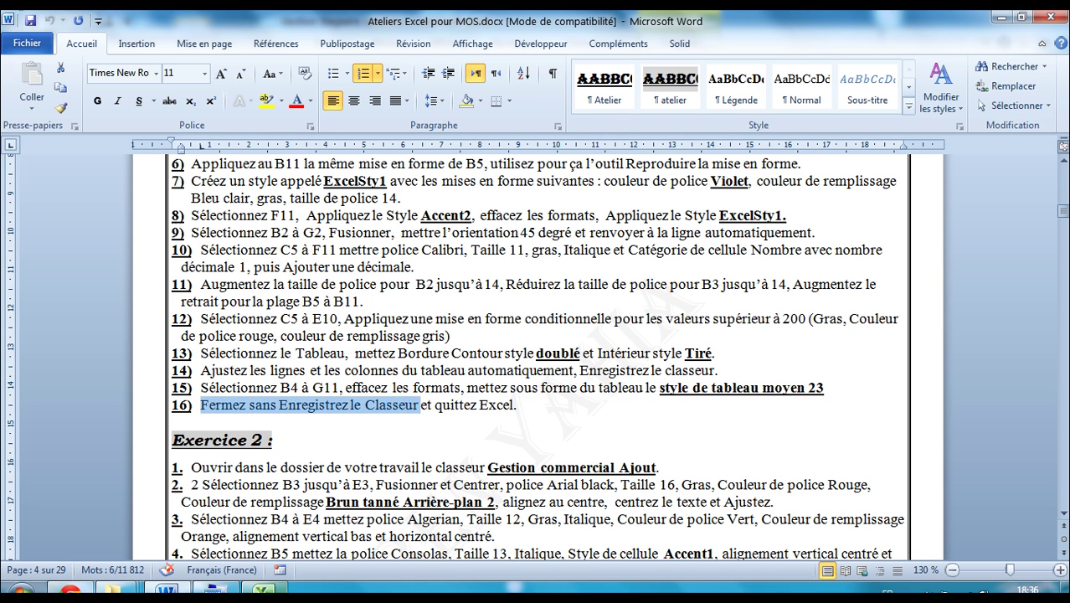
left_click(264, 590)
left_click(31, 43)
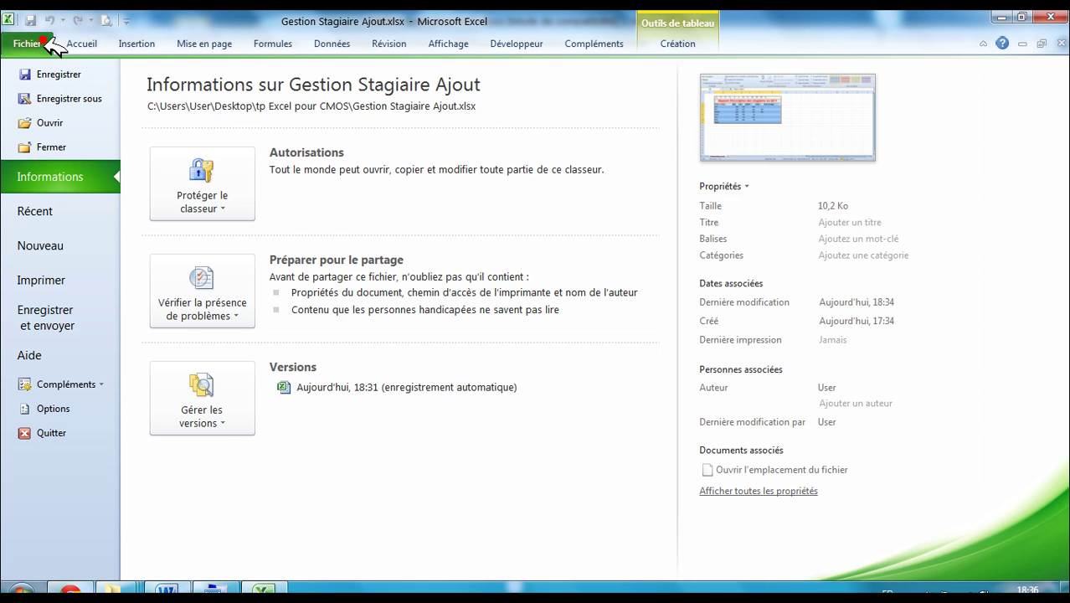
left_click(81, 147)
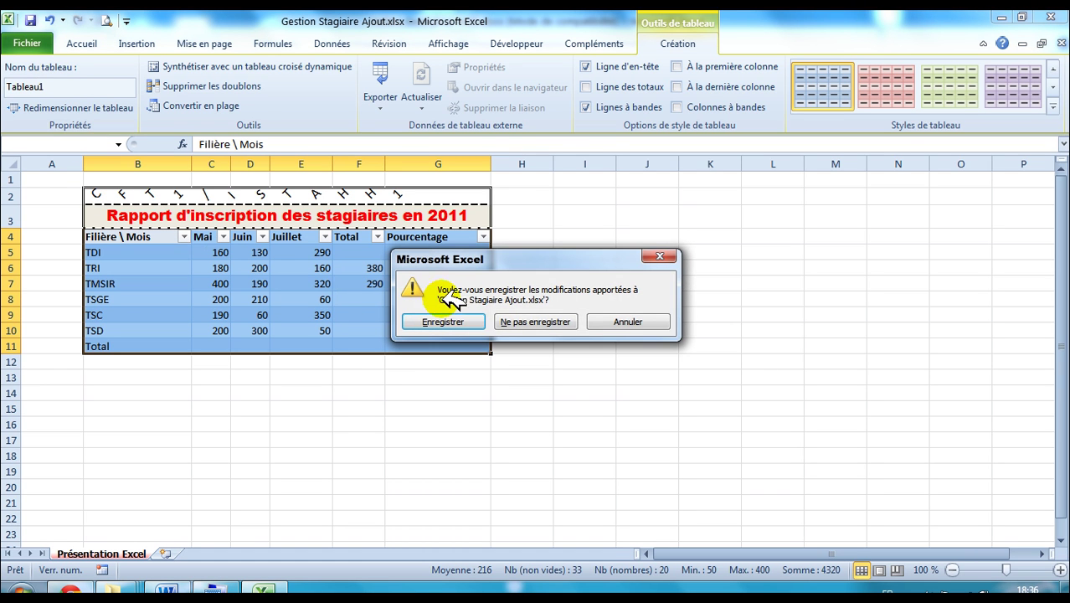
left_click(534, 322)
Step: Mark "quittez Excel" in Word's item 16 and quit Excel
left_click(165, 591)
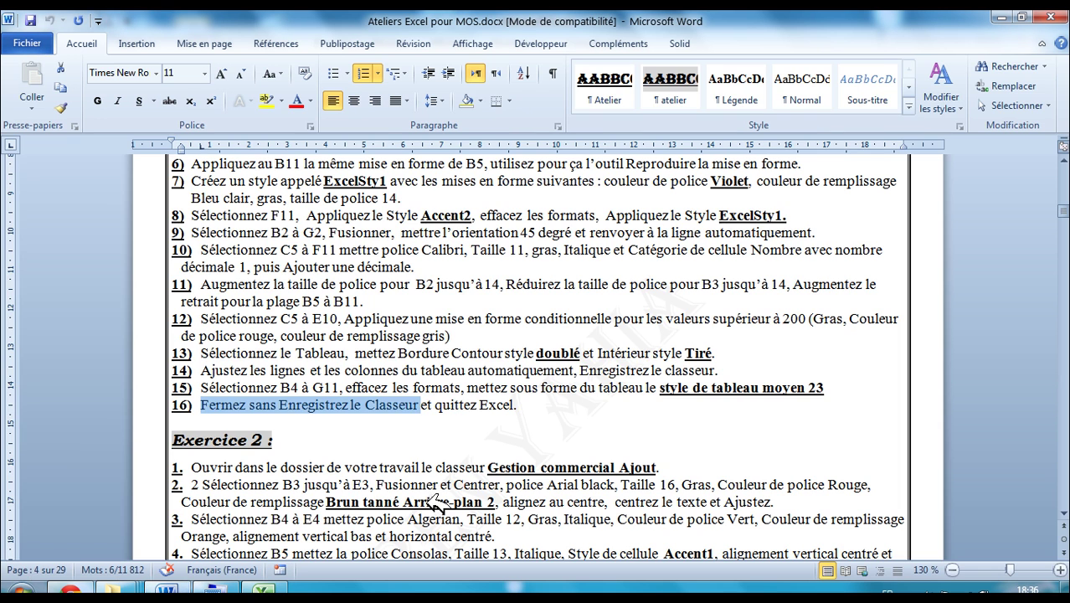
left_click_drag(434, 405, 519, 406)
left_click(266, 589)
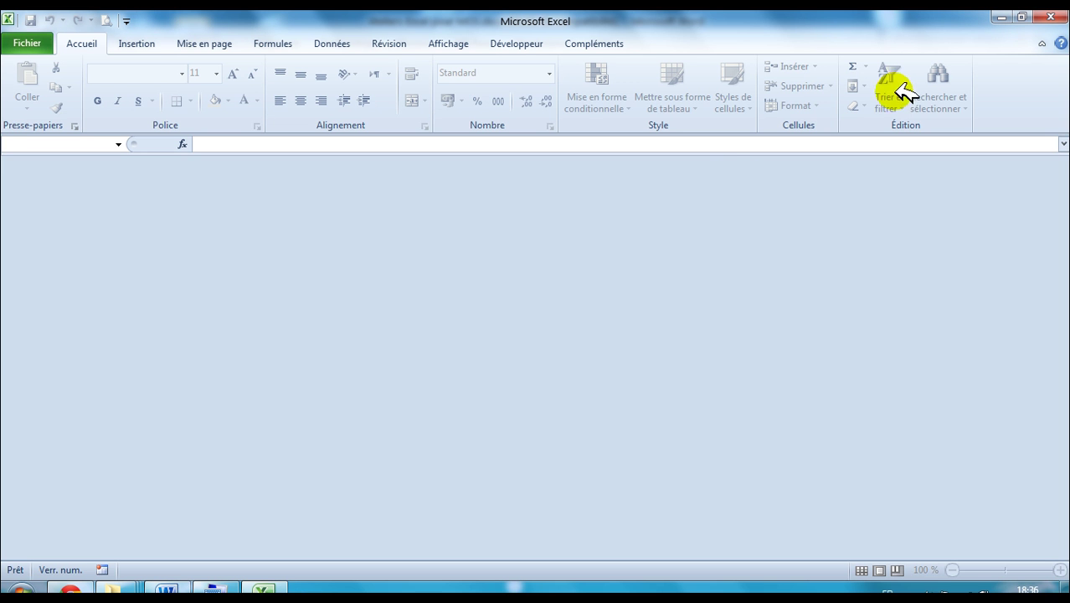
left_click(1052, 16)
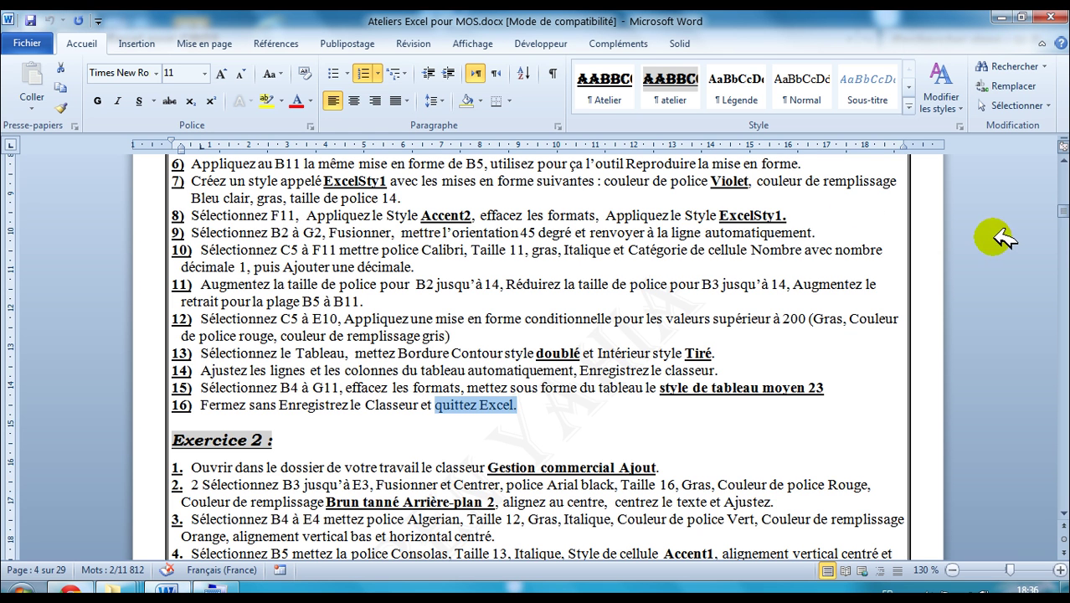
Step: Return to the start of Atelier 2 in the Word document and mark its title "Mettre en forme un classeur"
left_click_drag(1062, 214, 1061, 210)
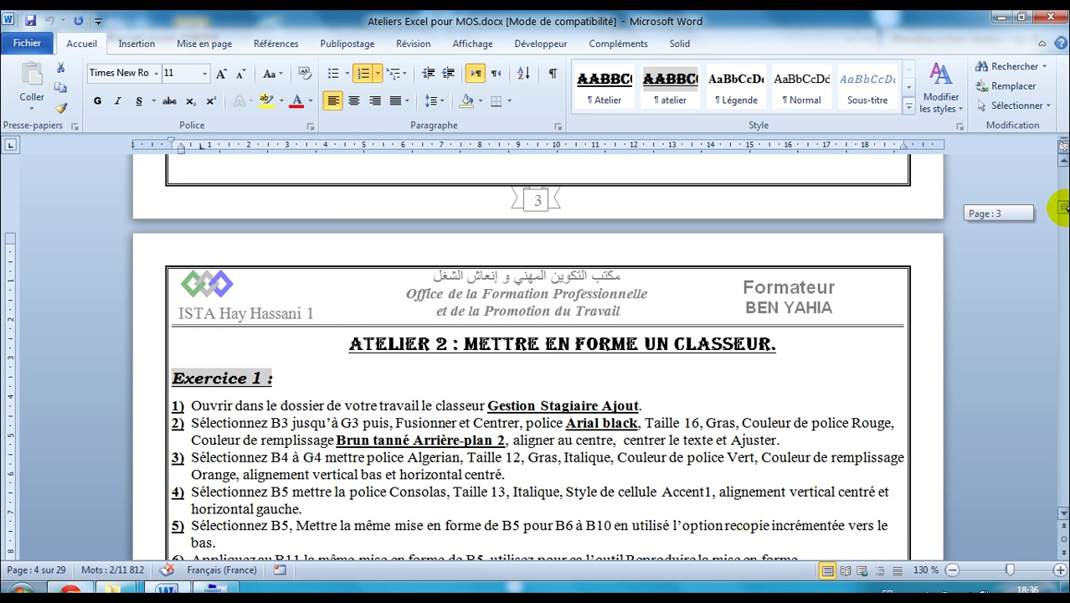
left_click_drag(351, 343, 788, 343)
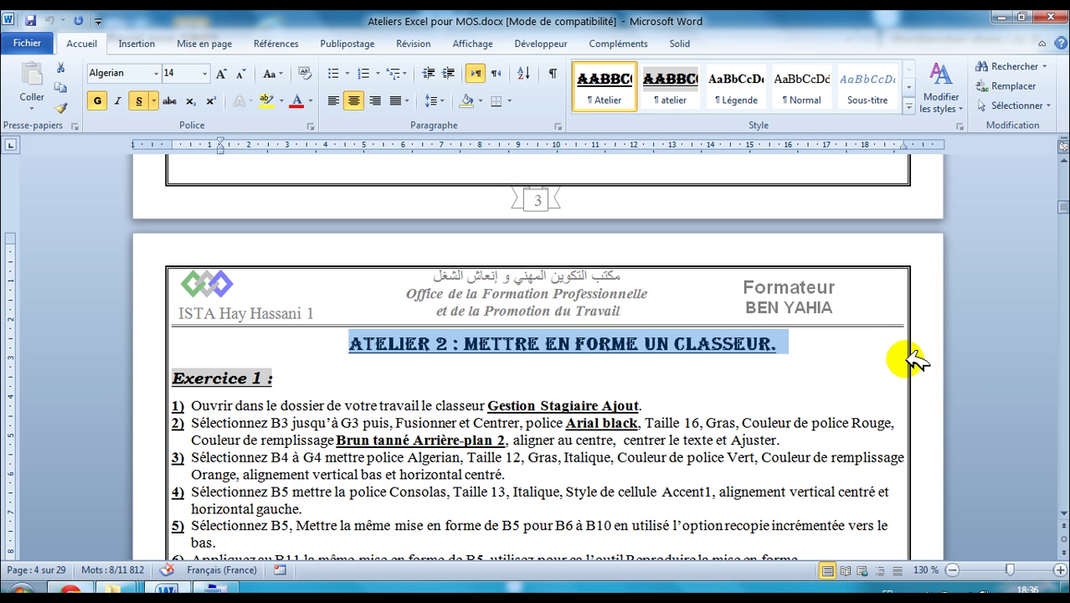